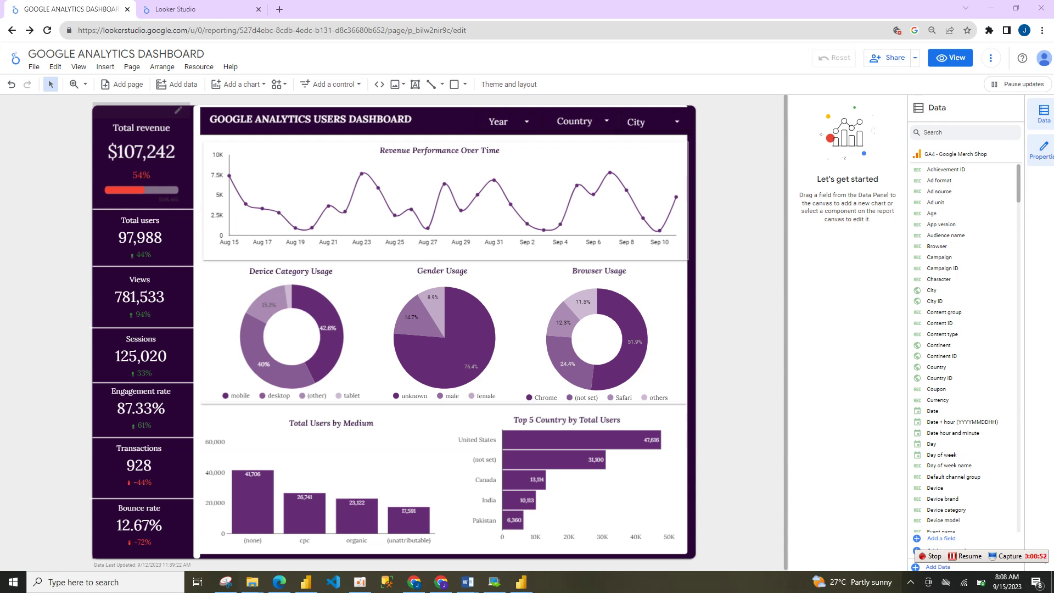
Inspect the Total revenue scorecard and the Revenue Performance Over Time chart in the finished dashboard
click(141, 162)
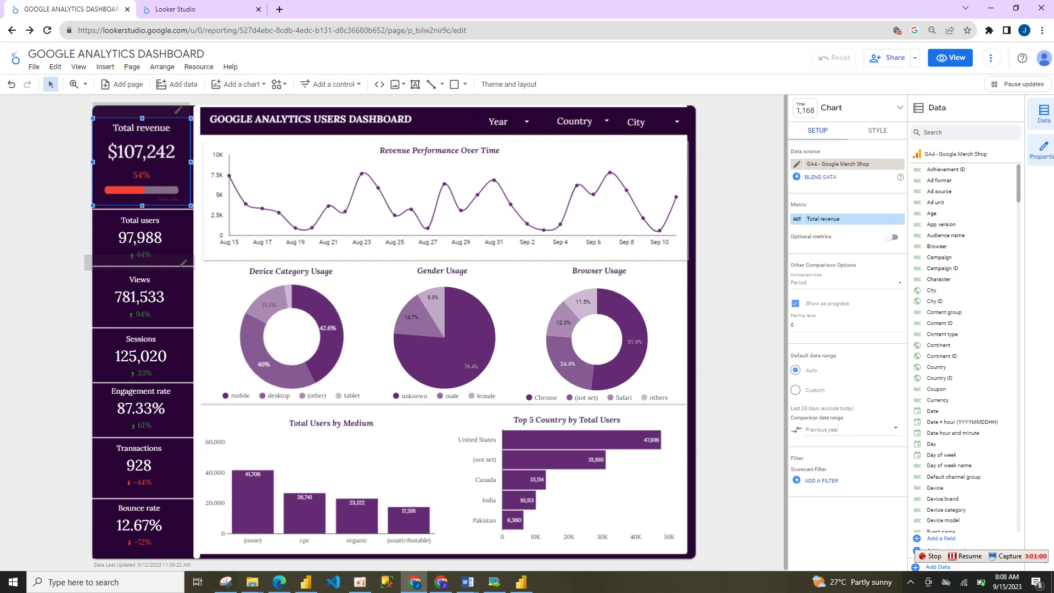
click(445, 185)
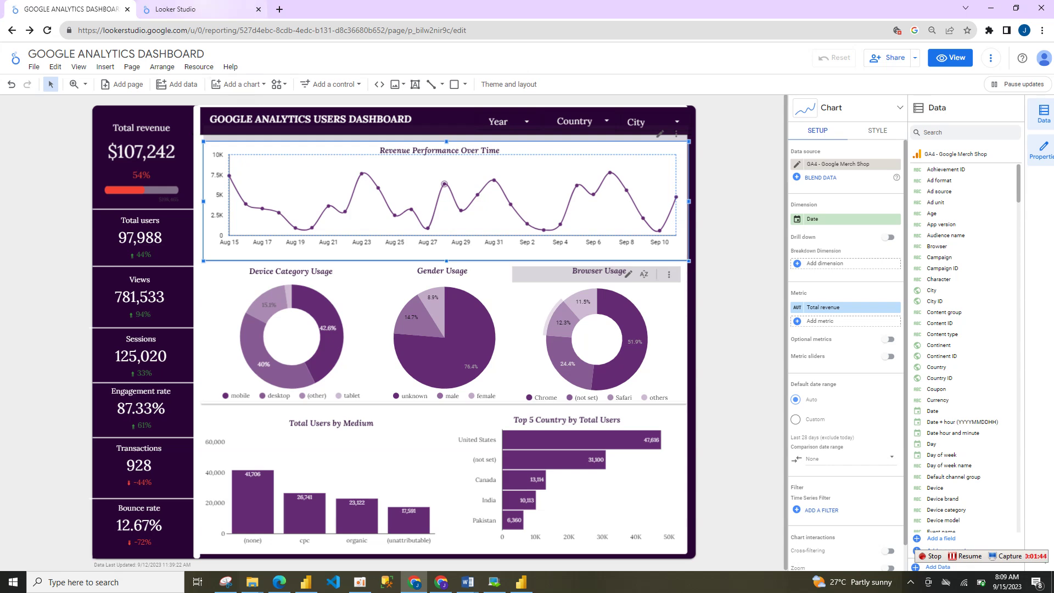
Create a blank report connected to the Google Analytics Demo Account property GA4 - Google Merch Shop, and delete its default table
click(175, 9)
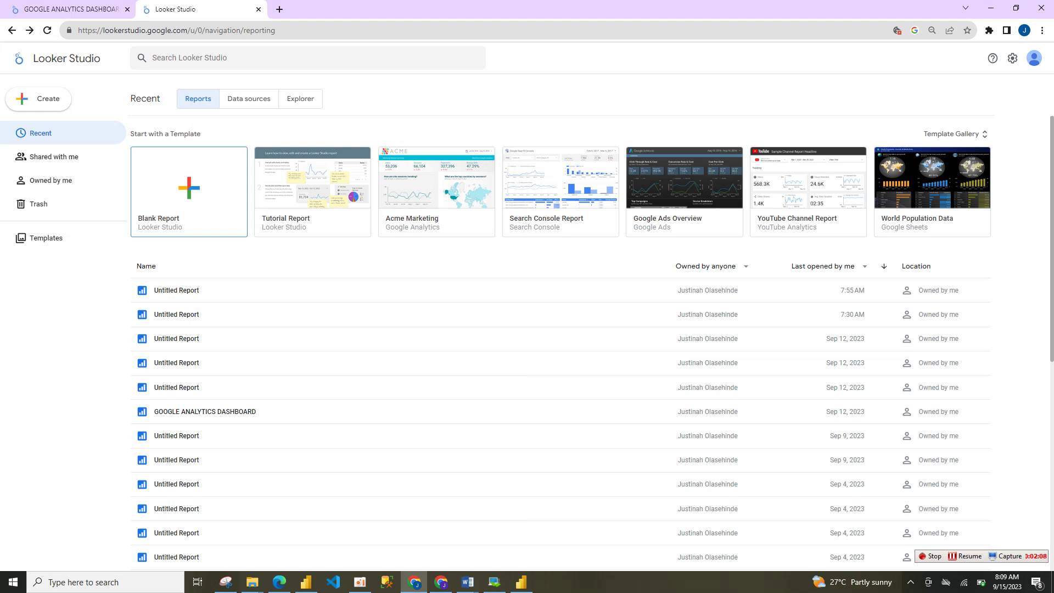
click(189, 192)
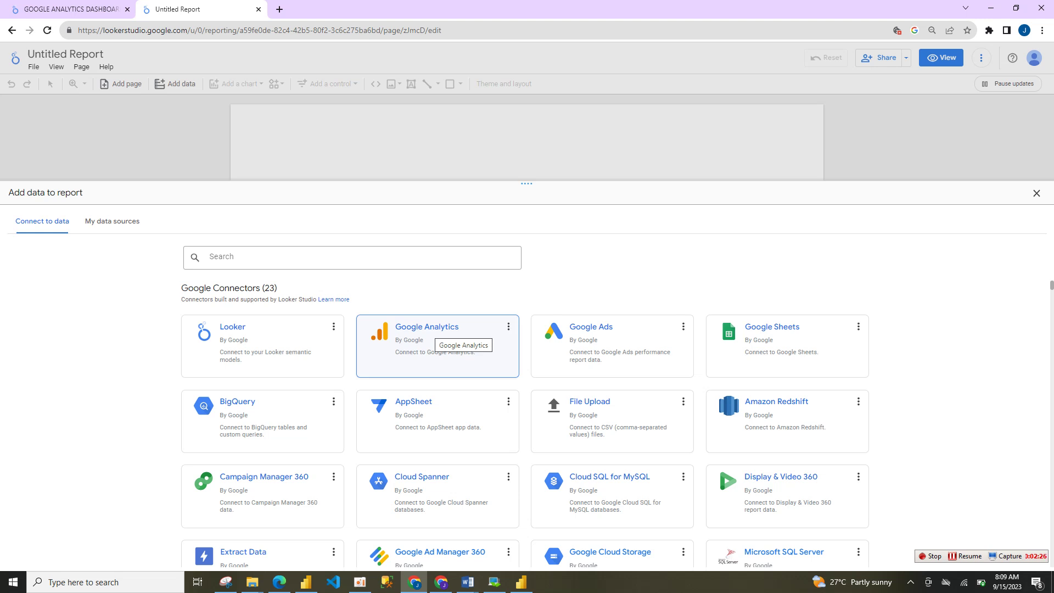
click(433, 333)
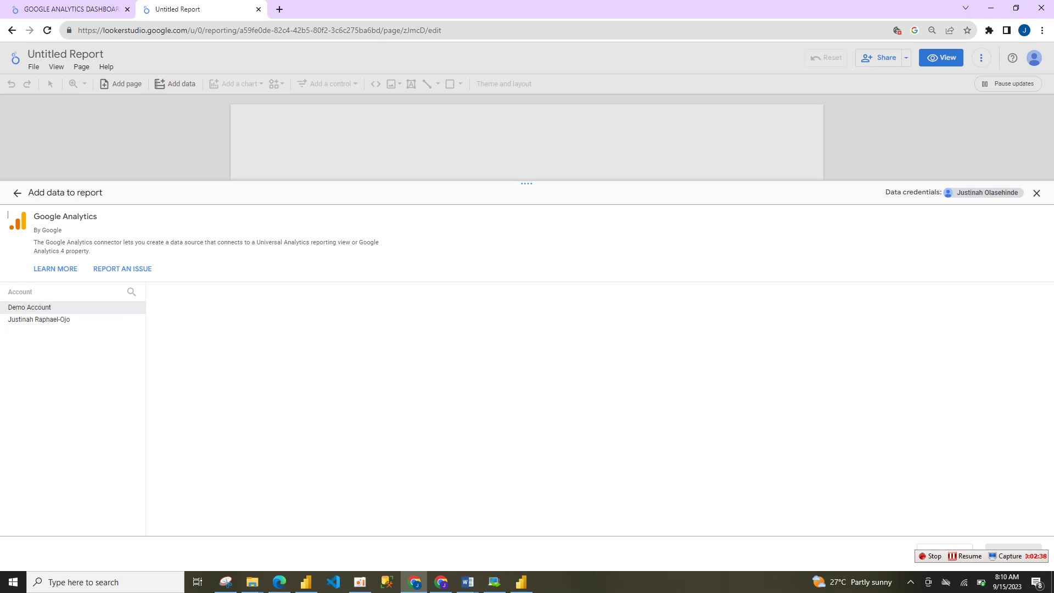
click(60, 307)
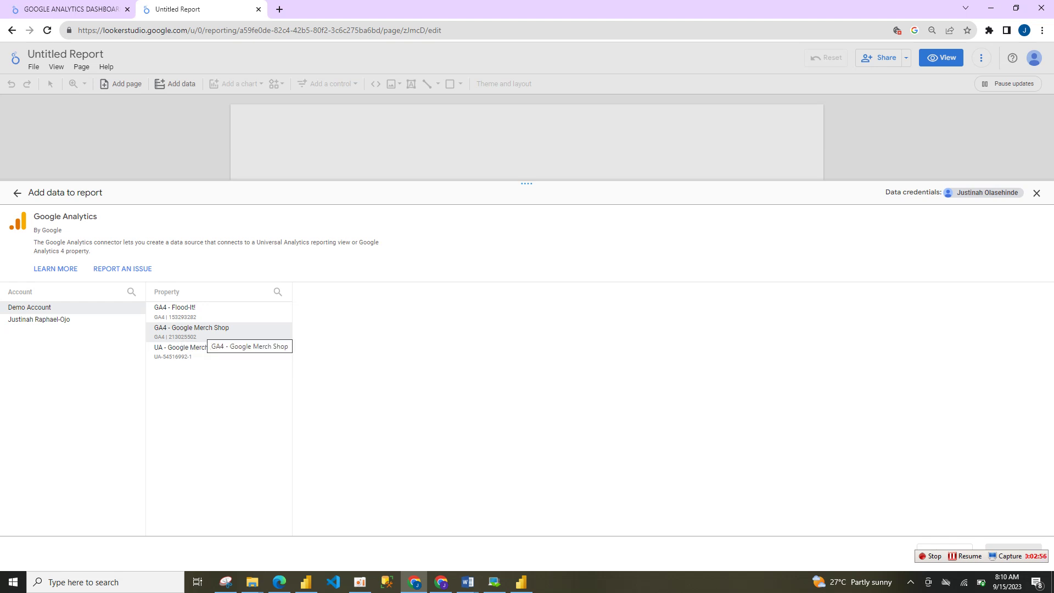
click(207, 329)
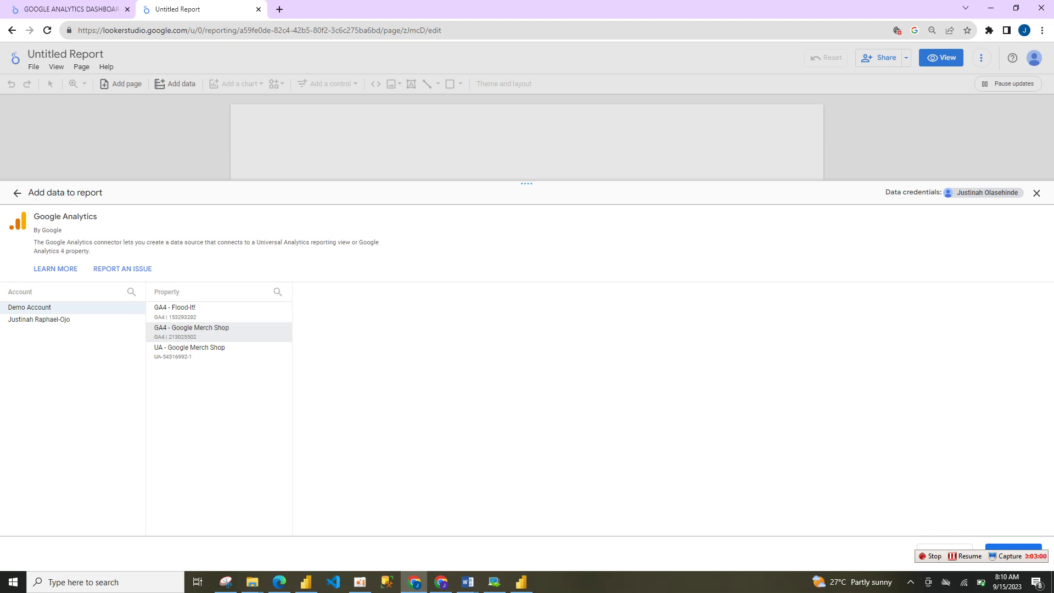
click(1013, 548)
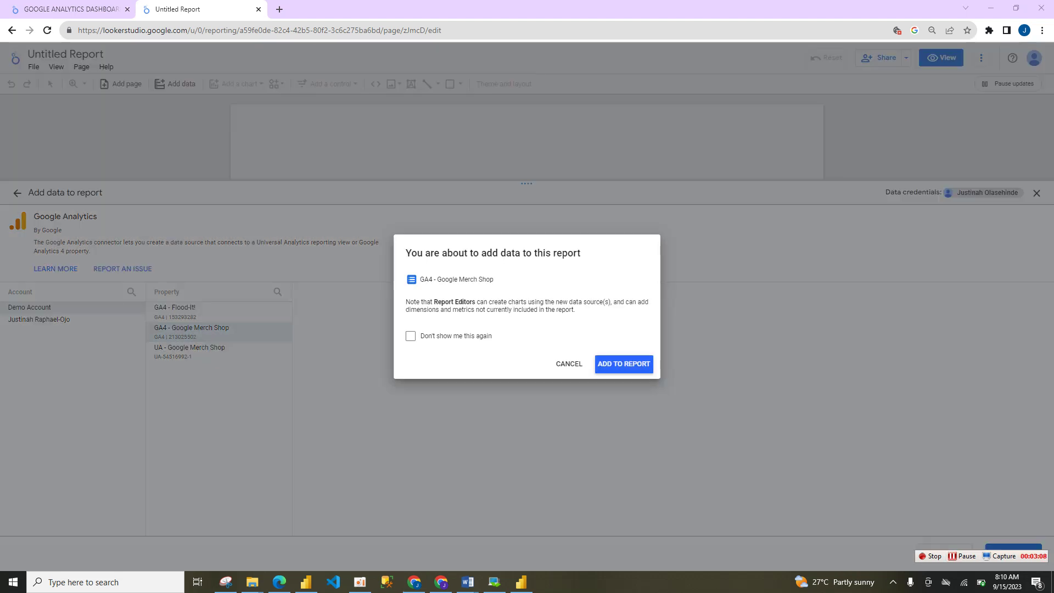
click(624, 364)
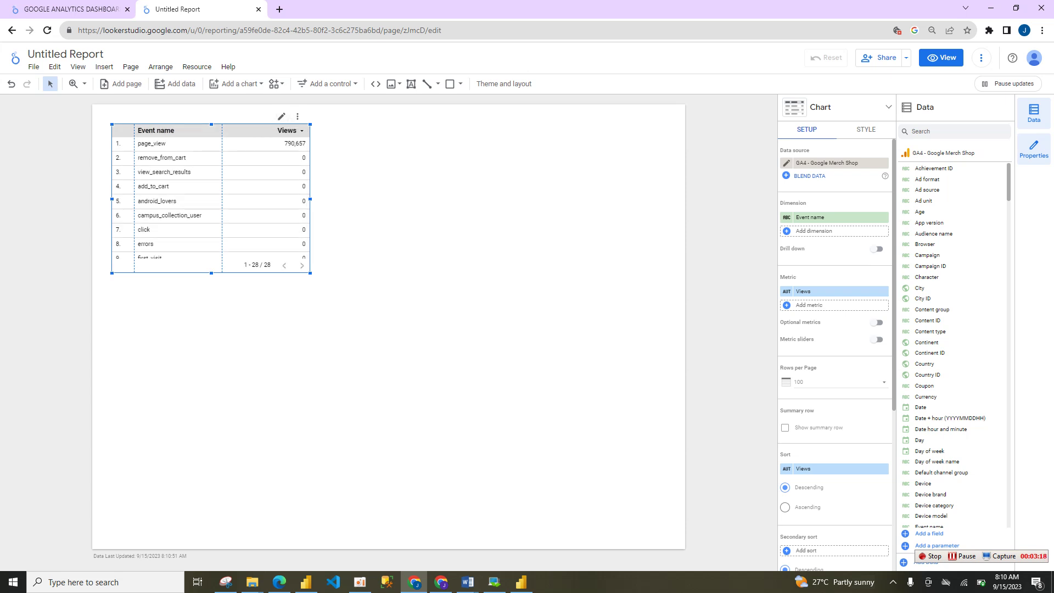
key(Delete)
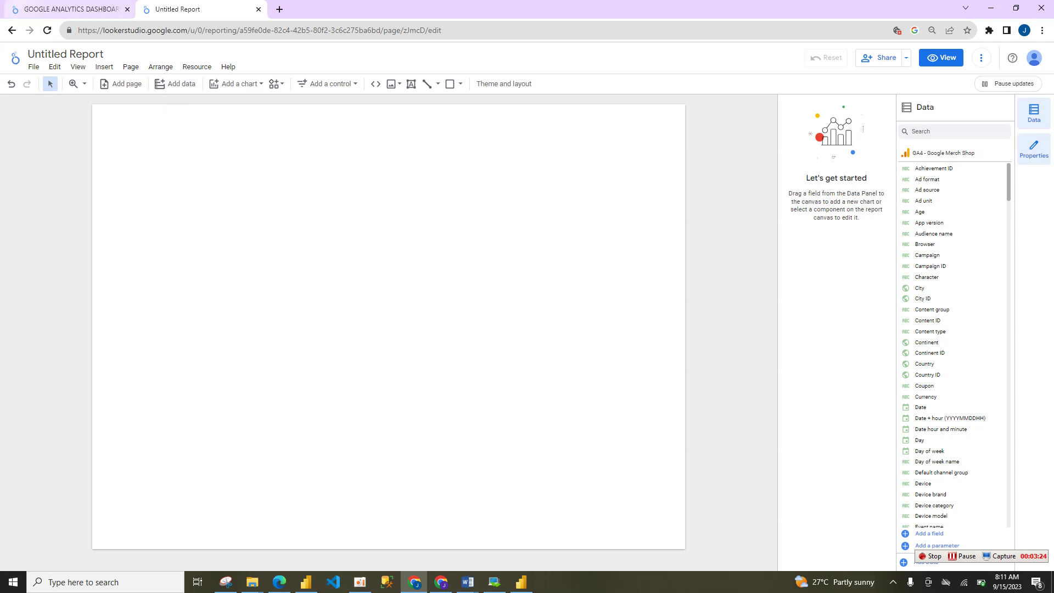
Customize the new report's theme with the custom background color #160119
click(70, 10)
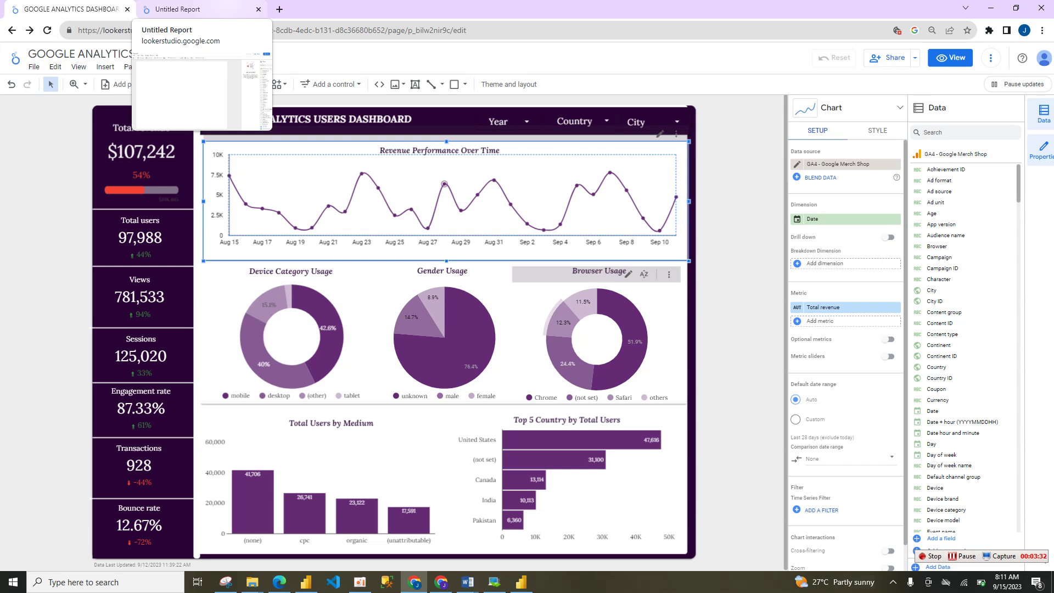
click(197, 9)
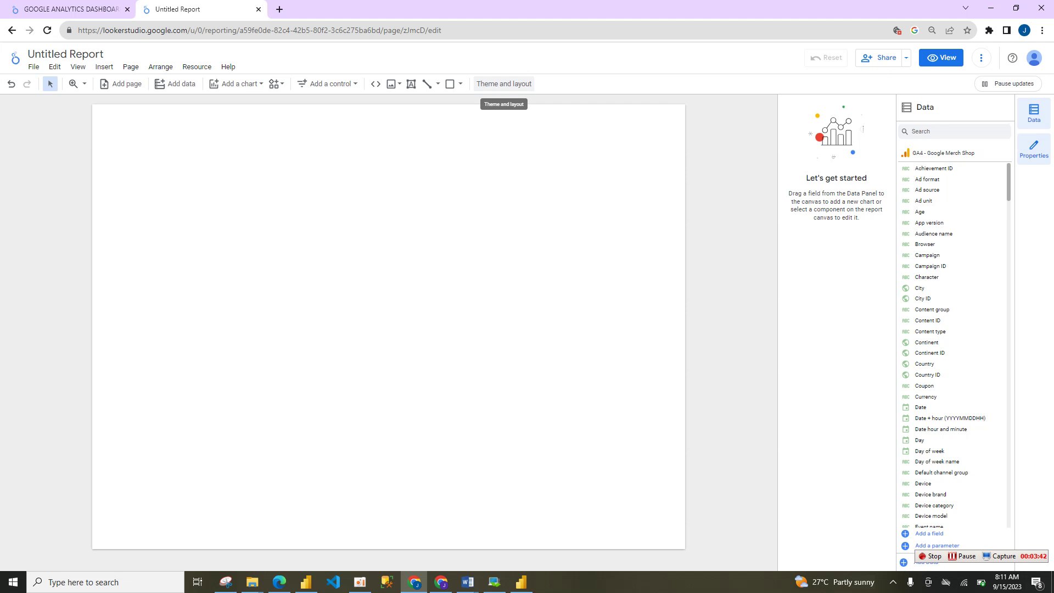
click(504, 83)
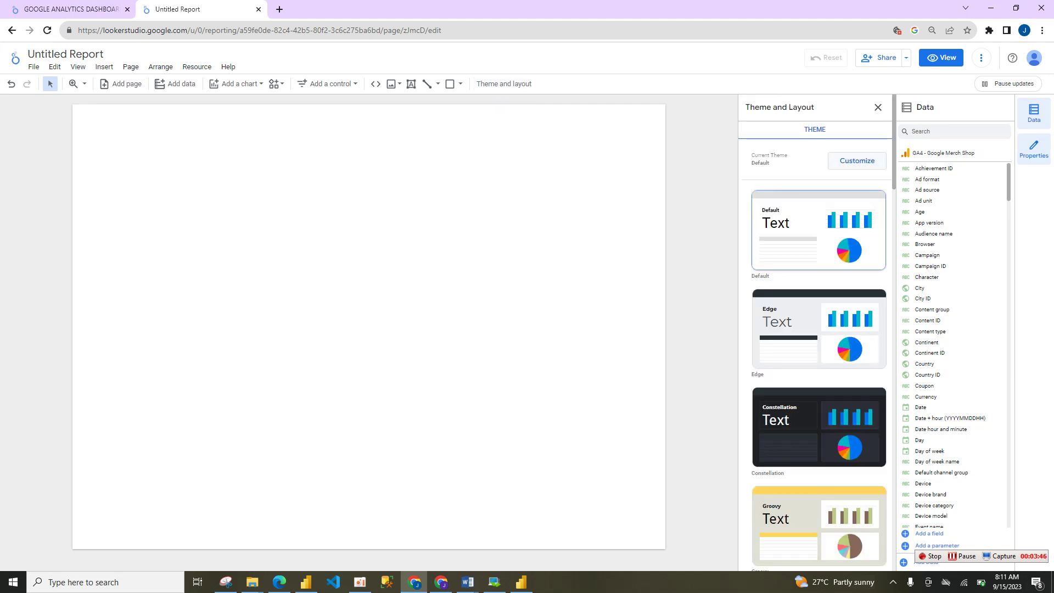
click(857, 160)
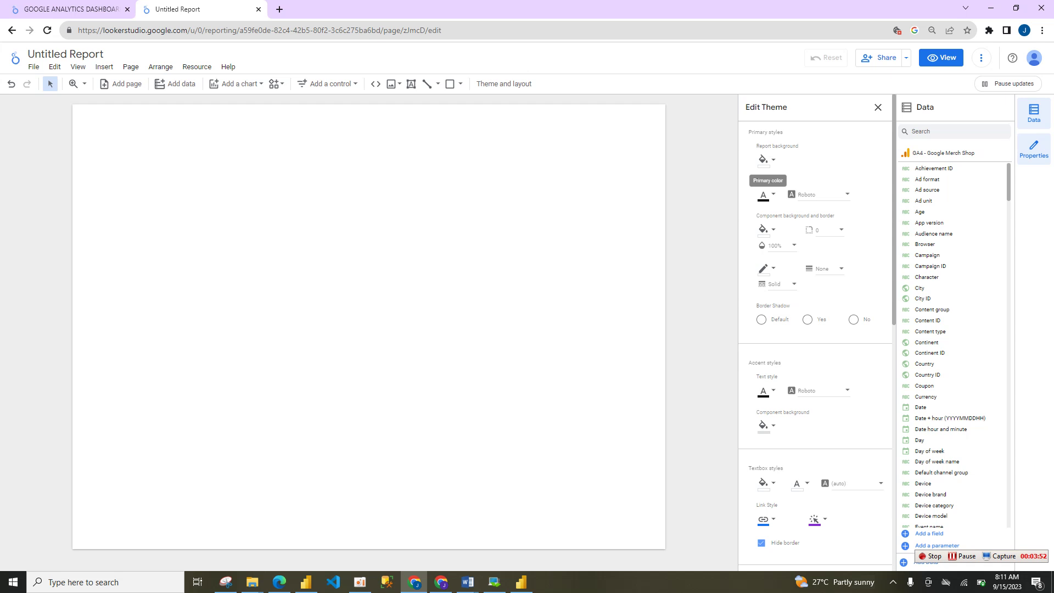
click(766, 195)
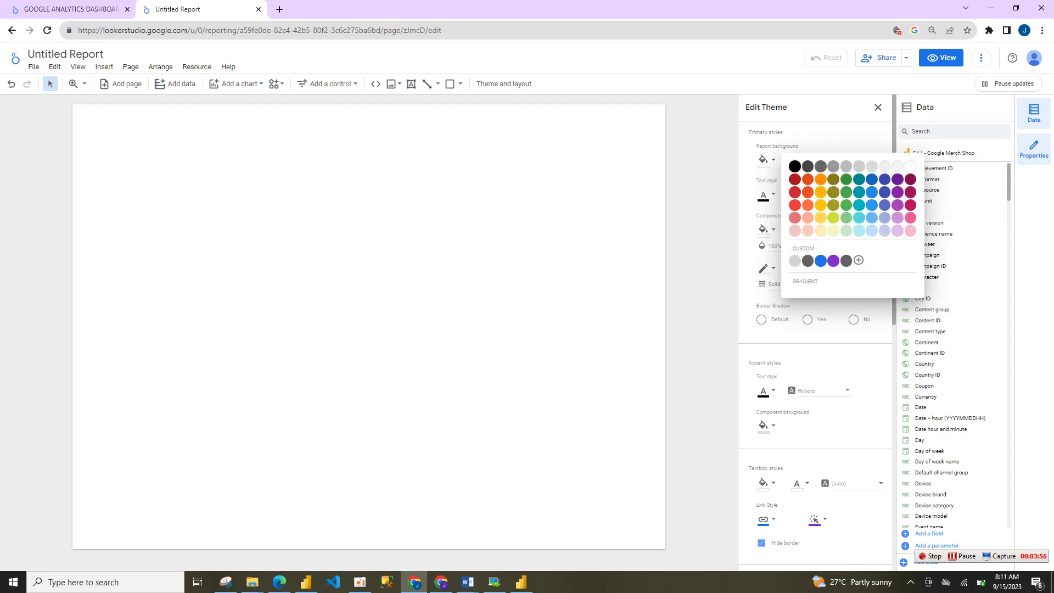
key(Escape)
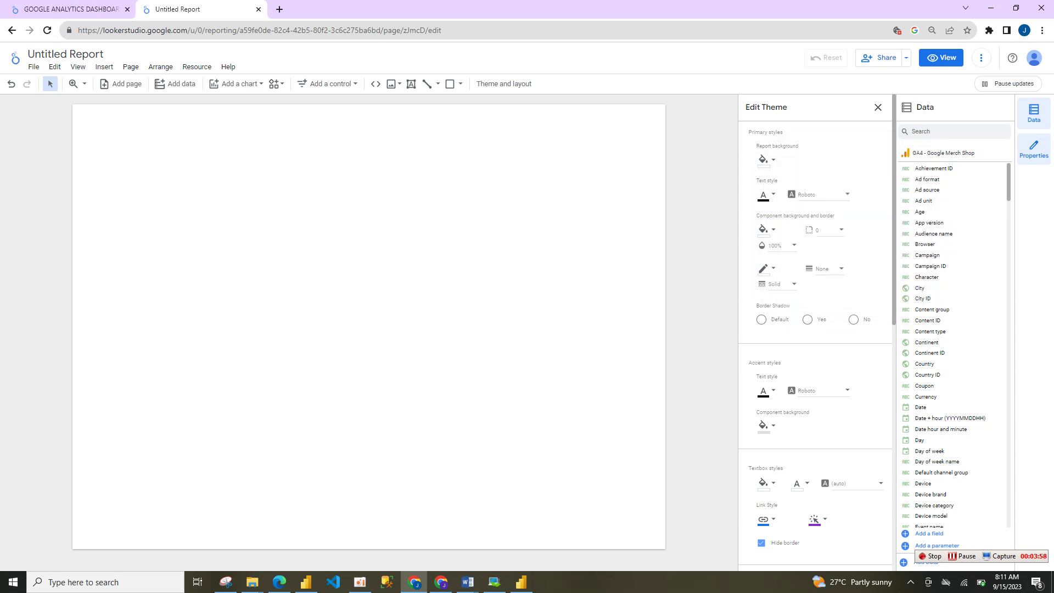
right_click(478, 180)
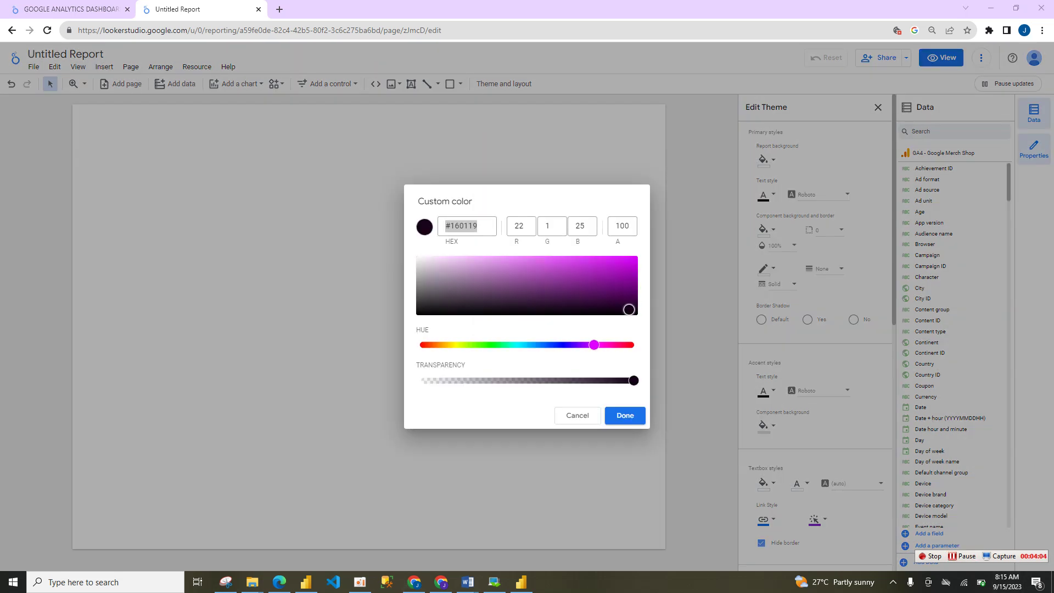
click(477, 225)
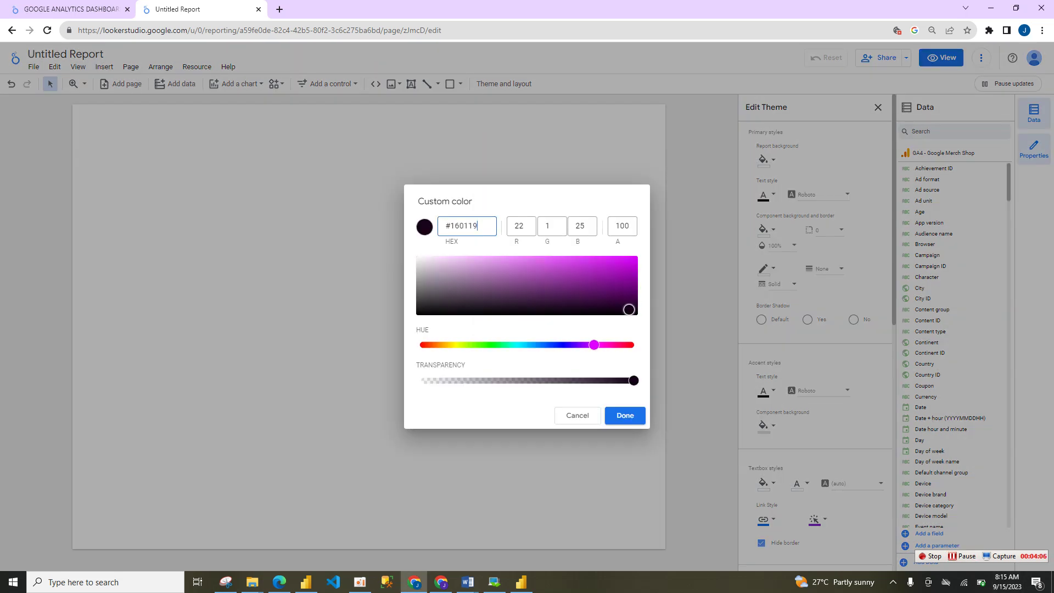
click(625, 415)
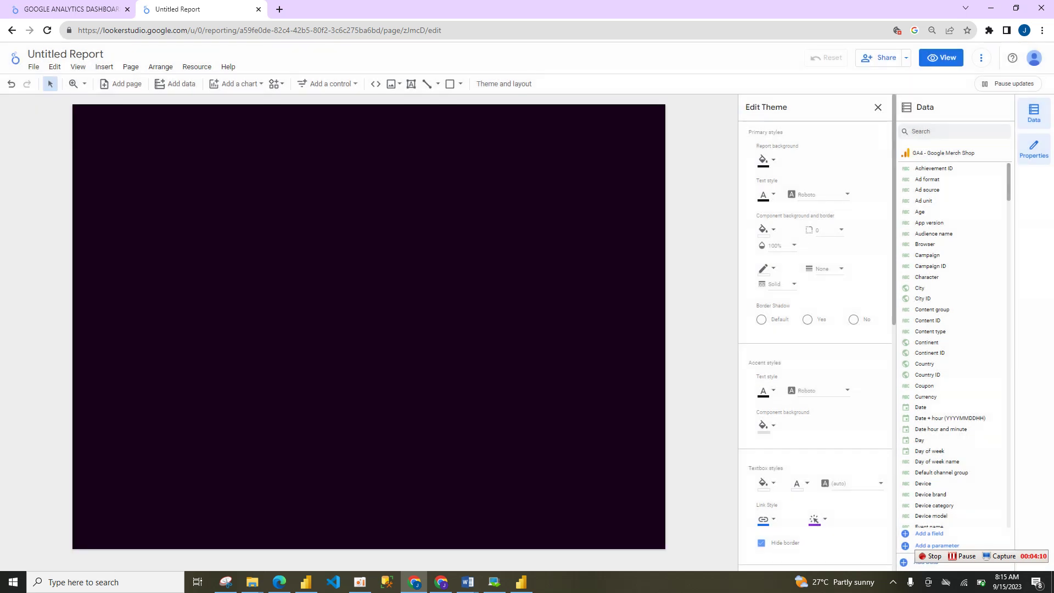
key(Escape)
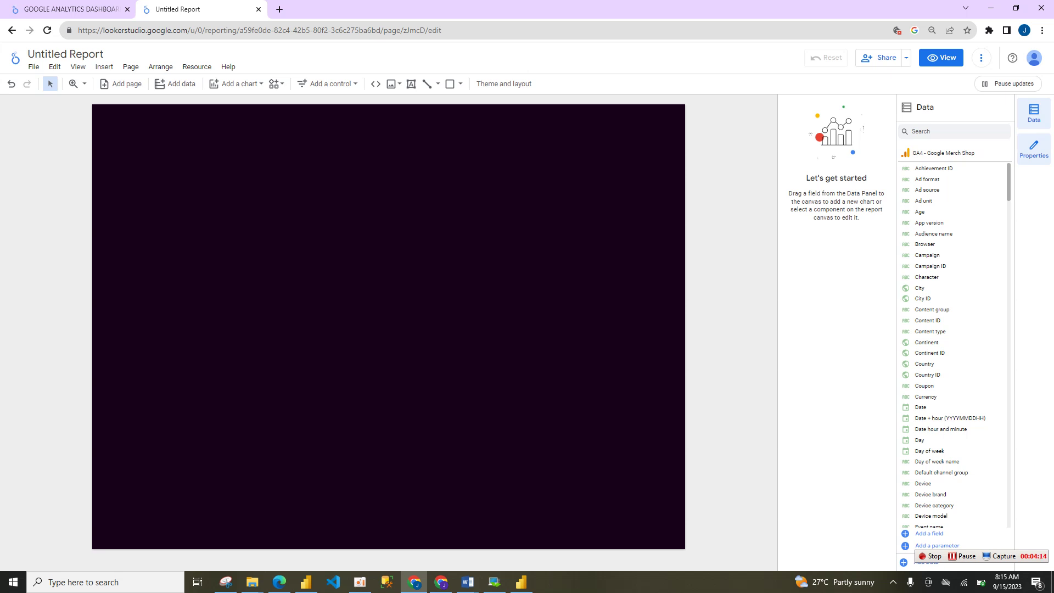
Using the finished dashboard as reference, draw a large rectangle on the new report page, leaving a wide strip along its left and narrow margins elsewhere
key(ctrl+shift+Tab)
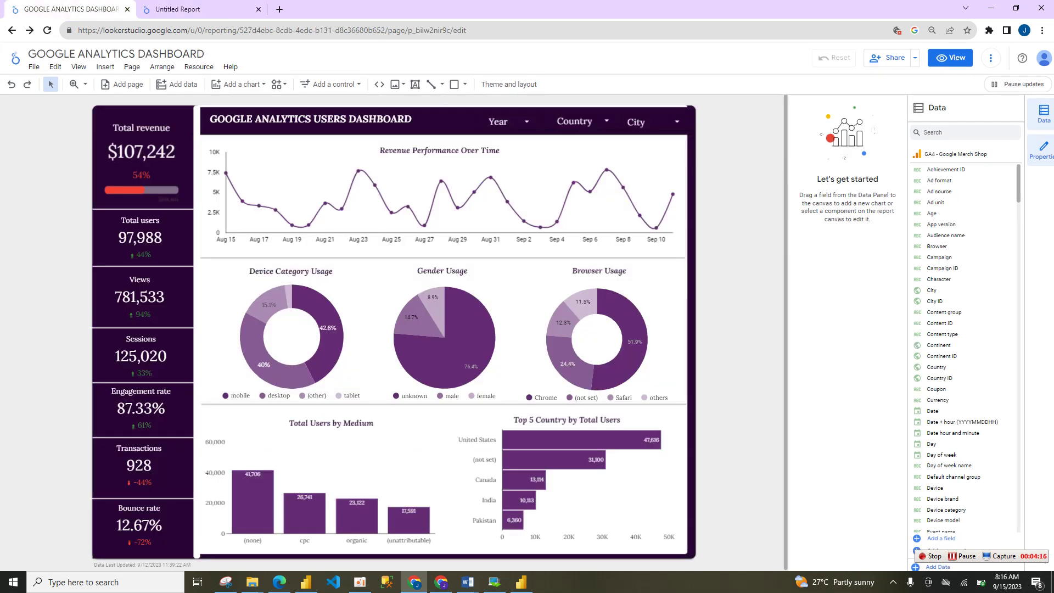
key(ctrl+Tab)
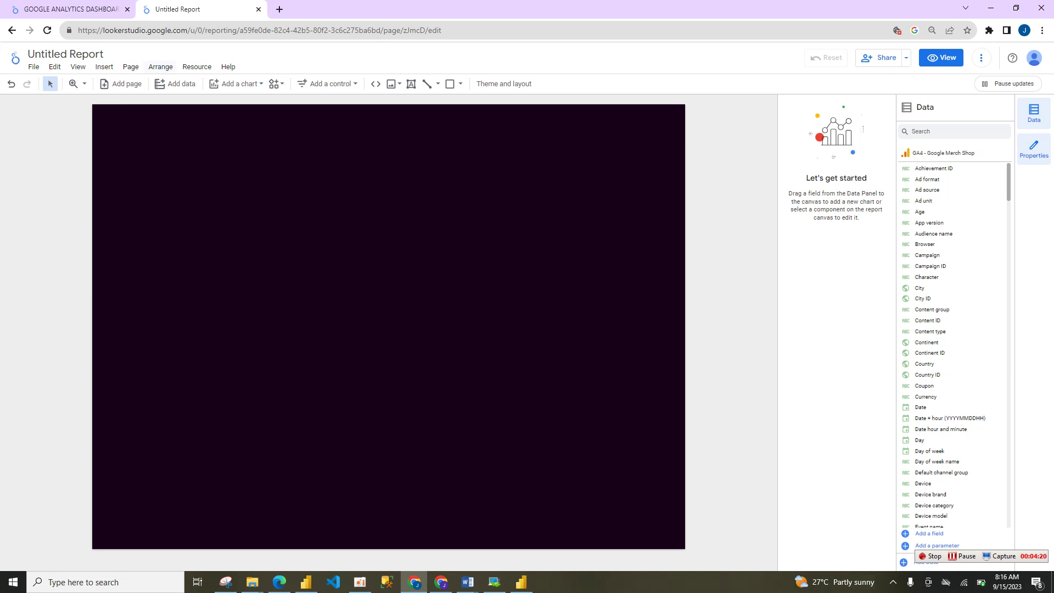
key(ctrl+Tab)
click(226, 173)
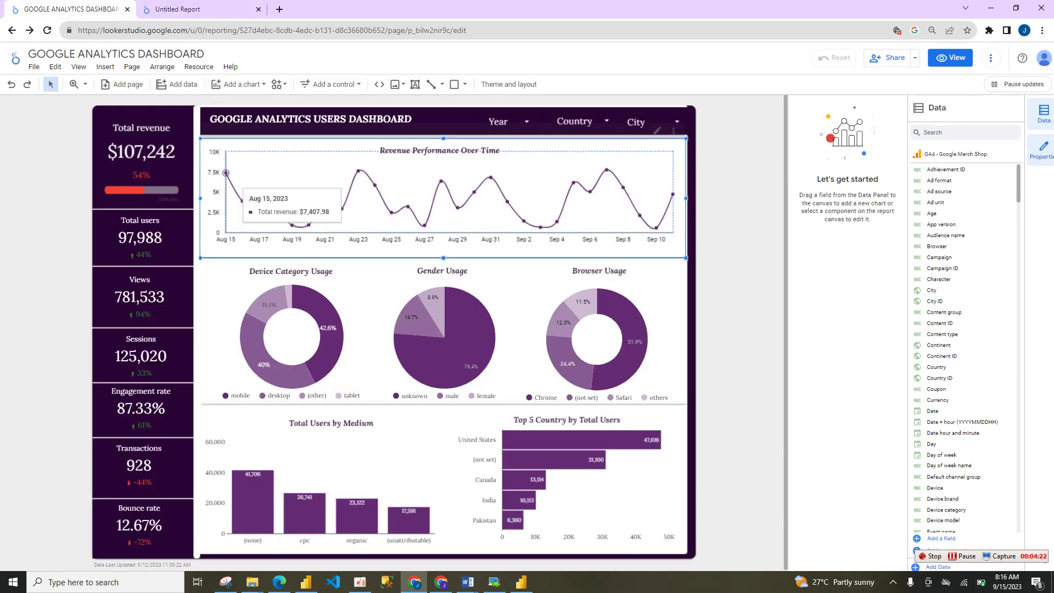
key(ctrl+Tab)
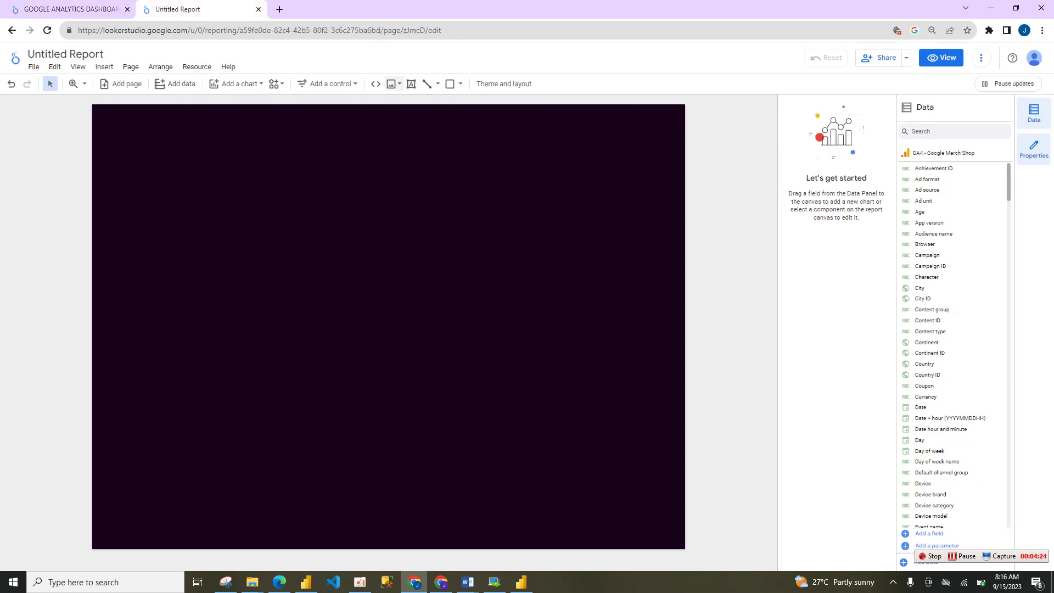
click(461, 84)
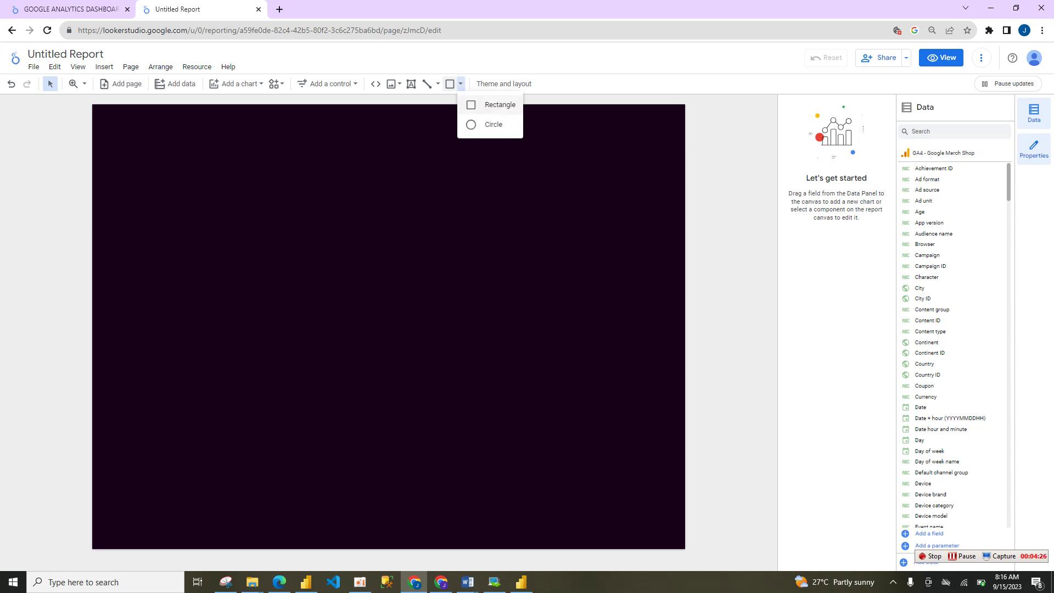
click(497, 105)
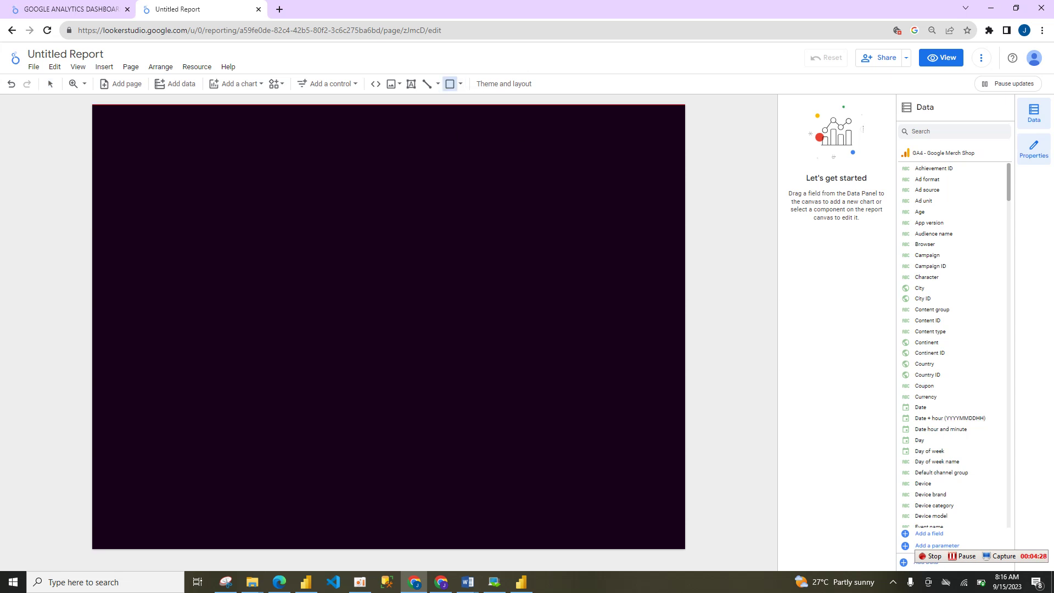
drag(180, 108, 700, 554)
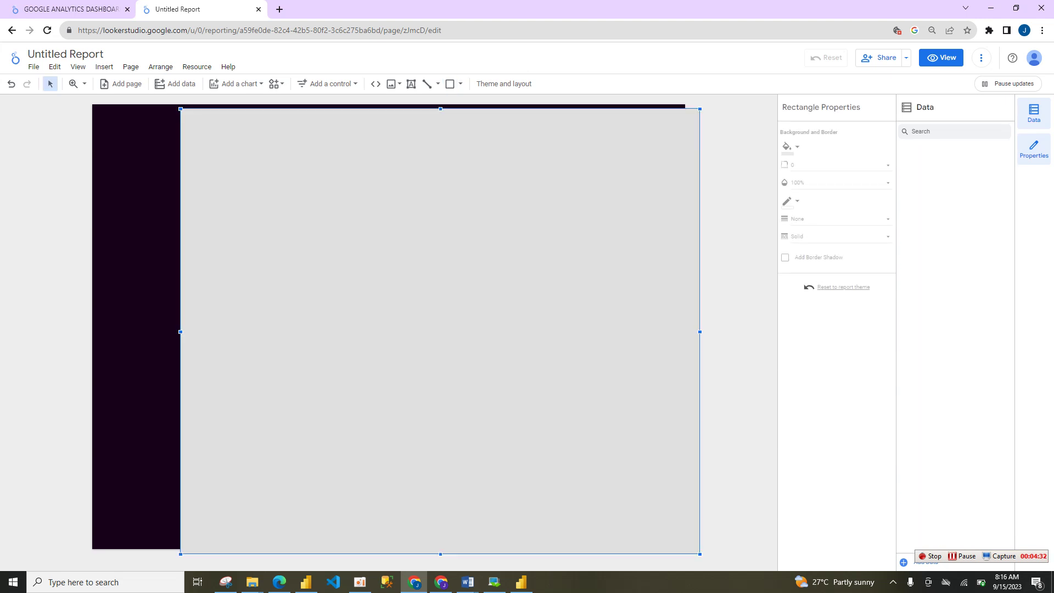
drag(440, 332, 410, 334)
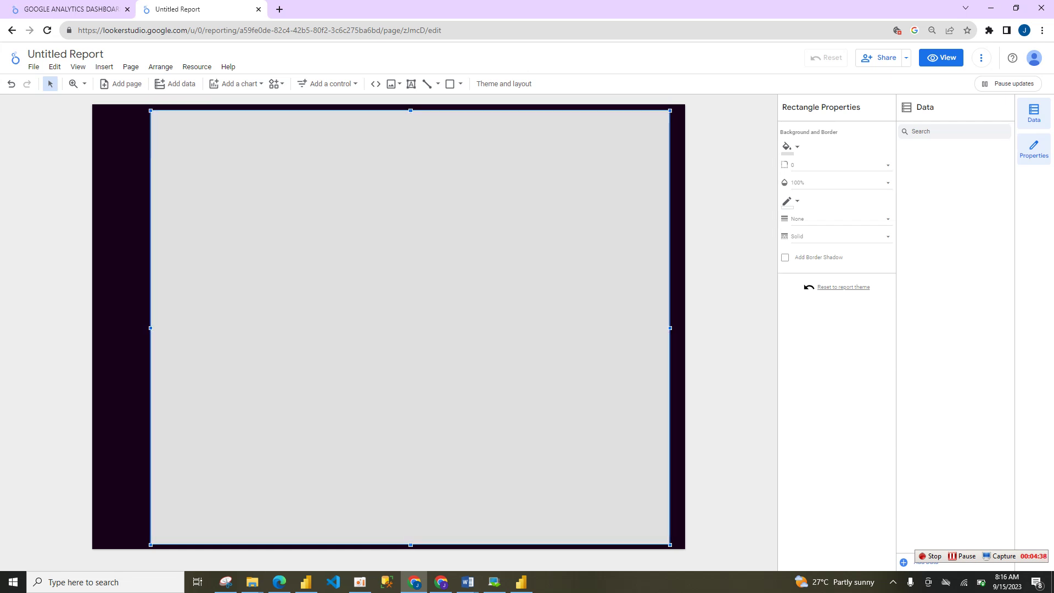
drag(151, 327, 175, 327)
Fill the large rectangle with white and pull its left edge slightly inward
click(791, 147)
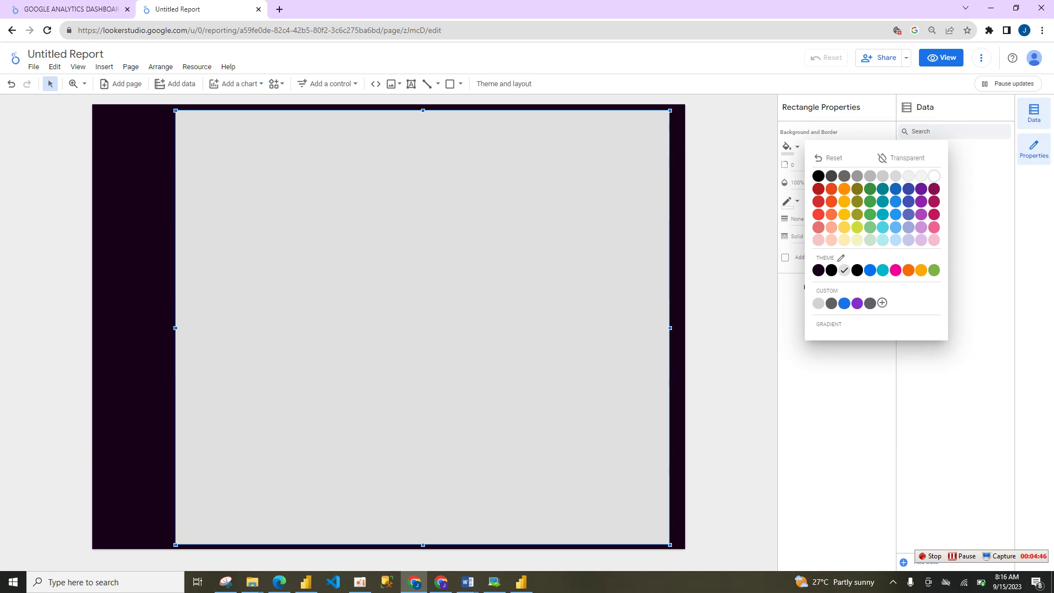
click(934, 176)
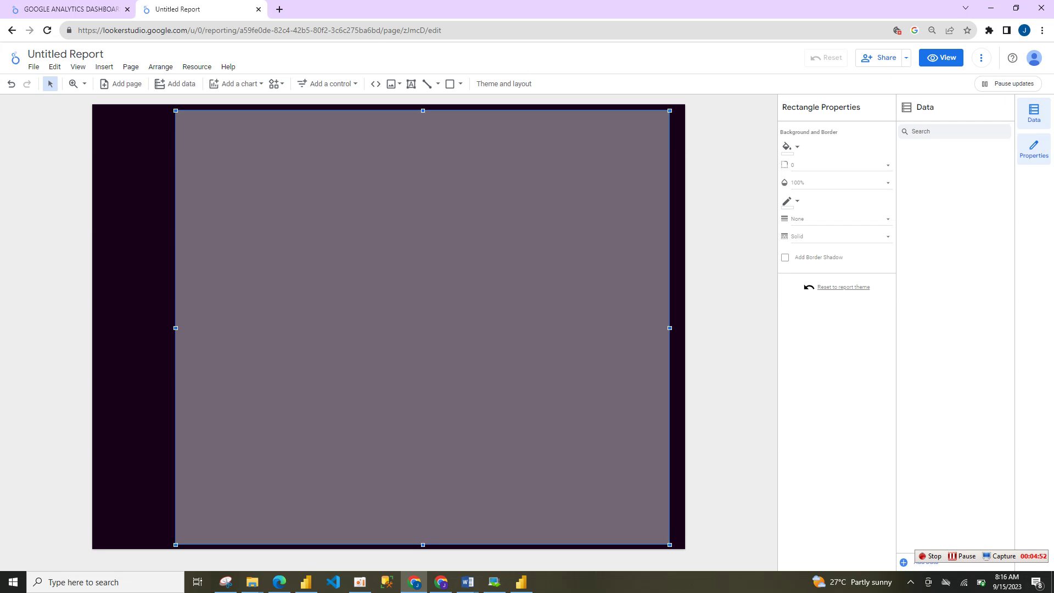
drag(175, 328, 177, 328)
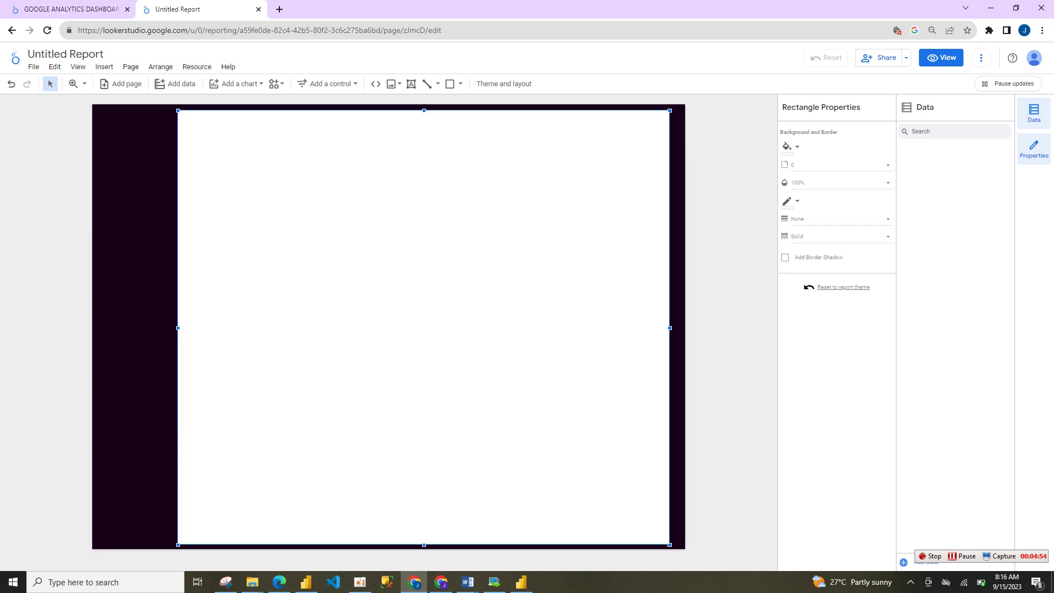
Following the finished dashboard's layout, lower the white rectangle's top edge to leave a dark header band above it
key(ctrl+shift+Tab)
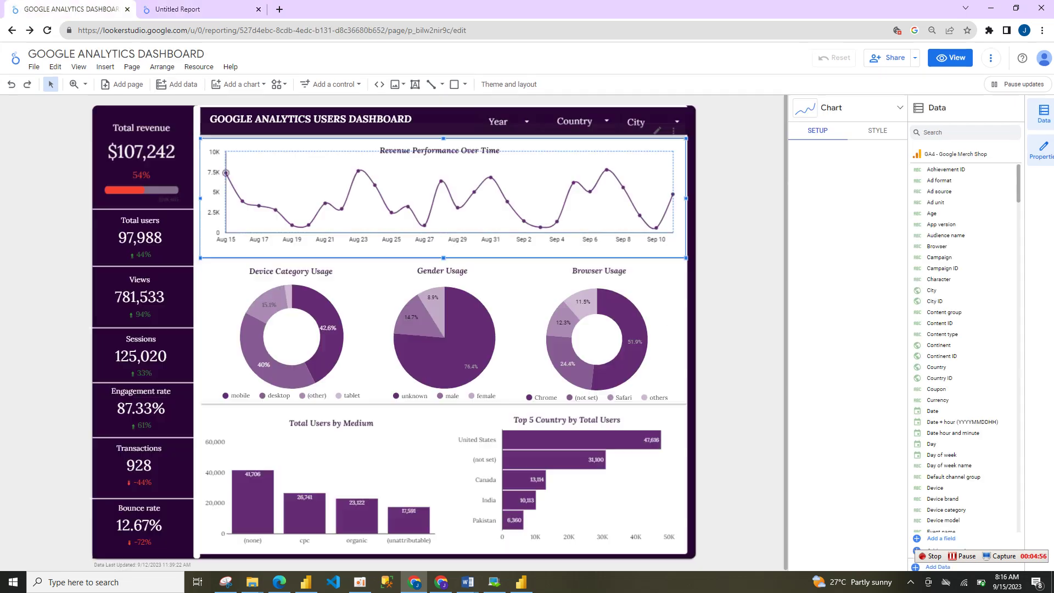
key(ctrl+Tab)
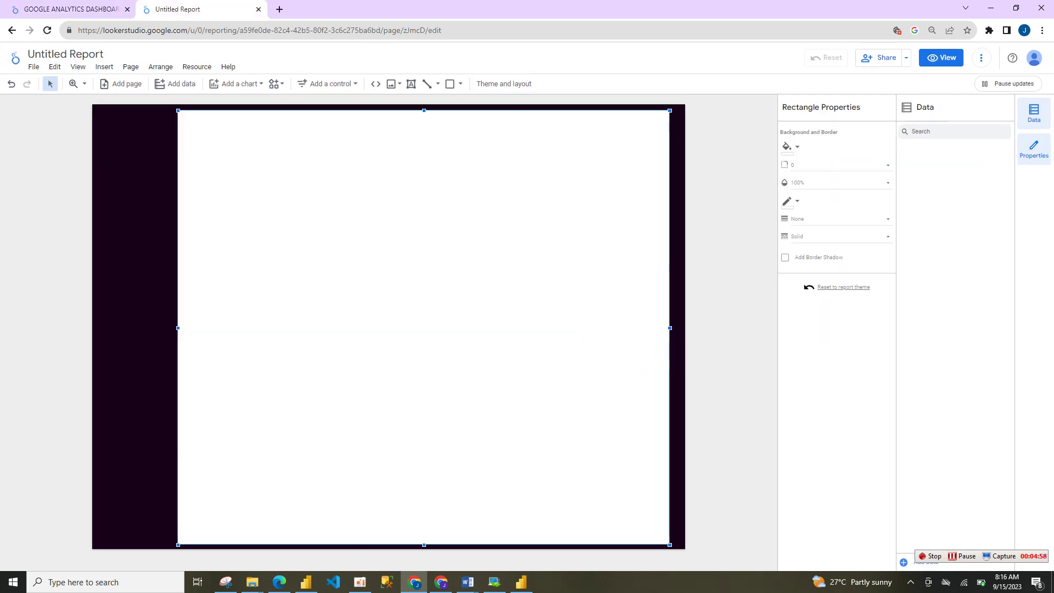
drag(424, 110, 424, 136)
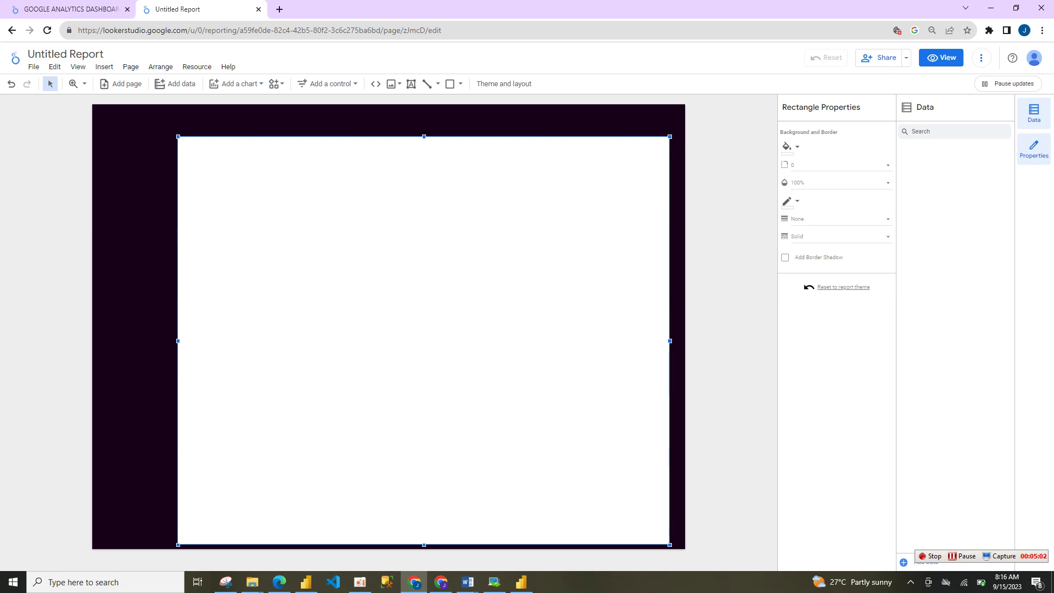
Add a wide text box near the top of the white area reading GOOGLE ANALYTICS USERS DASHBOARD
click(426, 118)
click(411, 83)
mouse_move(262, 182)
mouse_down()
mouse_move(425, 219)
mouse_move(642, 239)
mouse_move(646, 213)
mouse_move(658, 232)
mouse_up()
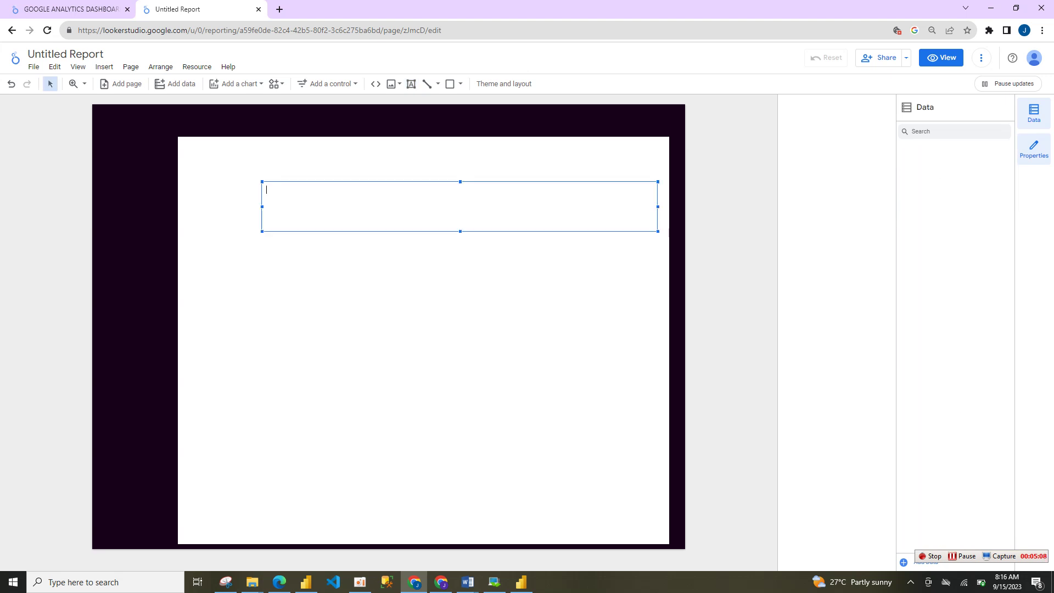
text(GOOG)
text(LE A)
text(NA)
text(LT)
text(YTICS)
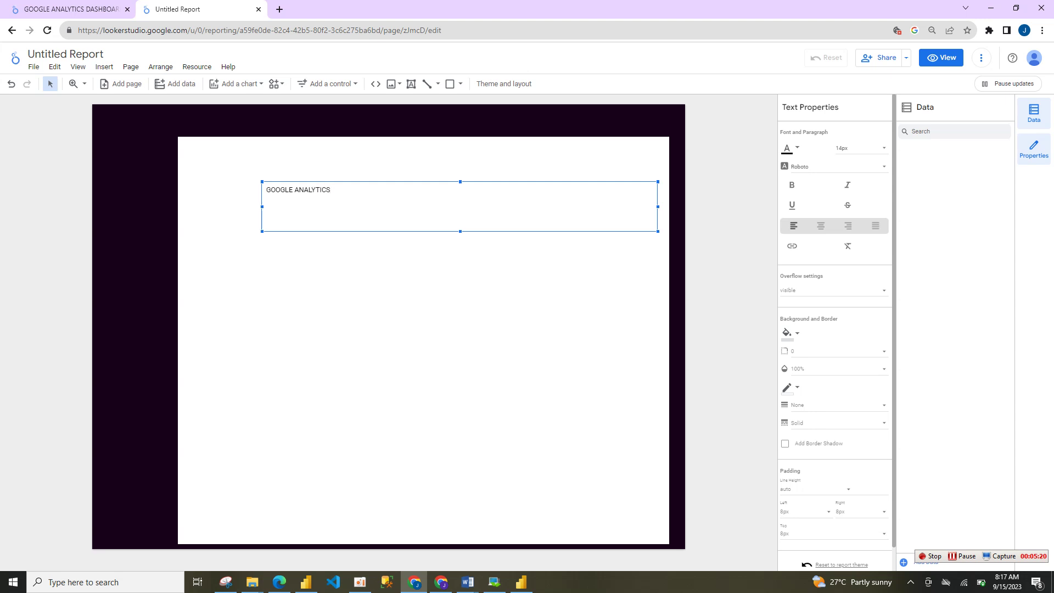
text( USERS DASHBOARD)
click(94, 552)
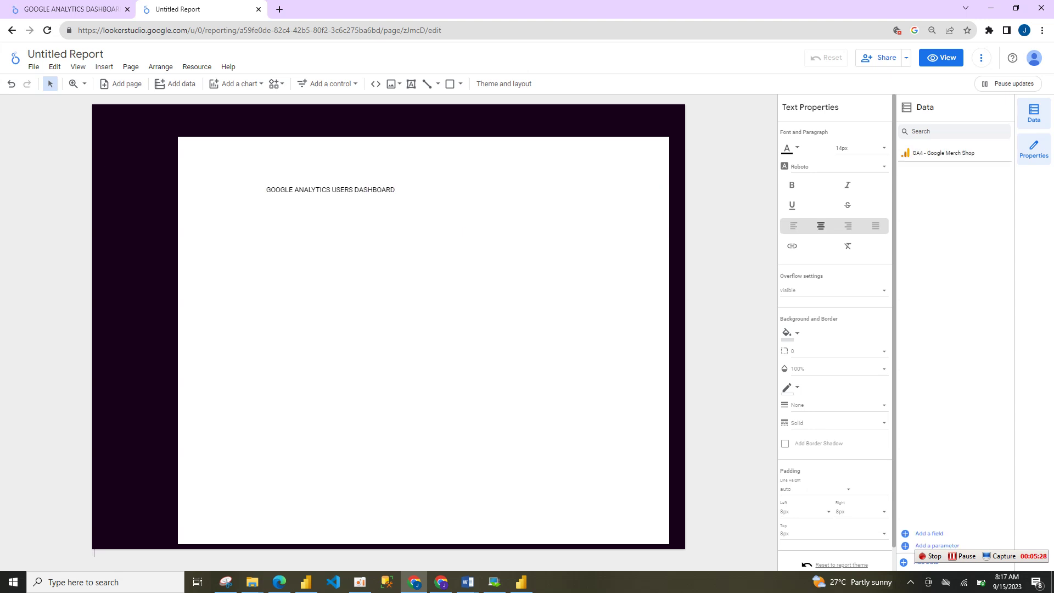
Center the whole dashboard title and make it white and bold
key(ctrl+a)
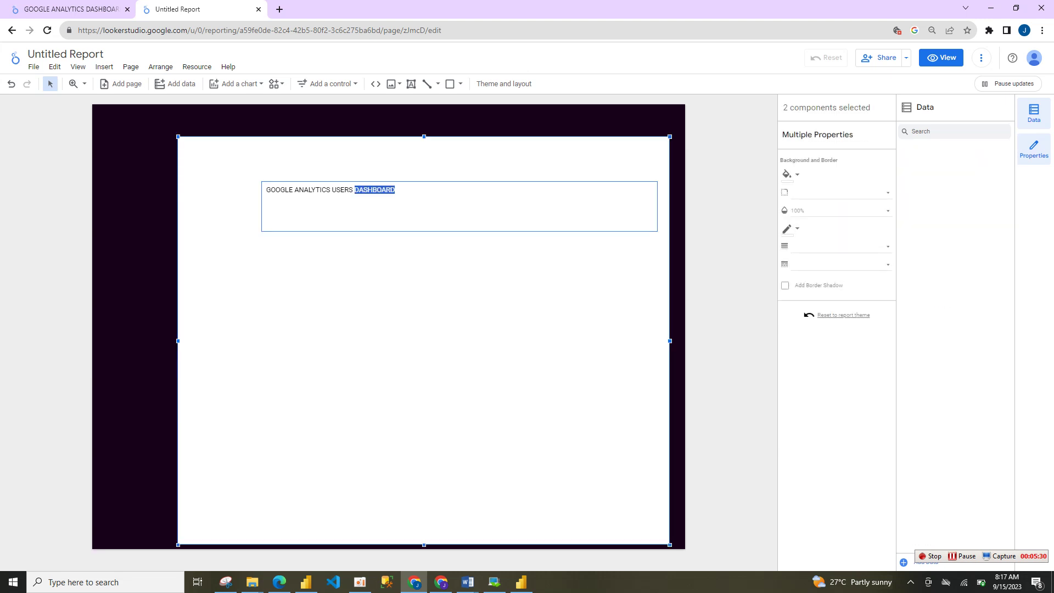
key(ctrl+a)
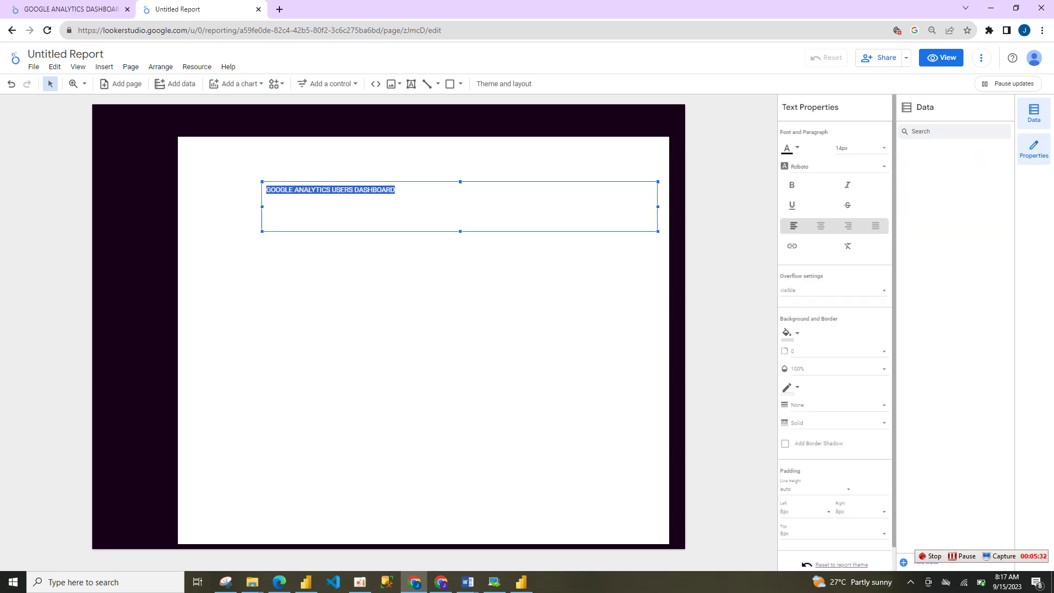
key(ctrl+shift+e)
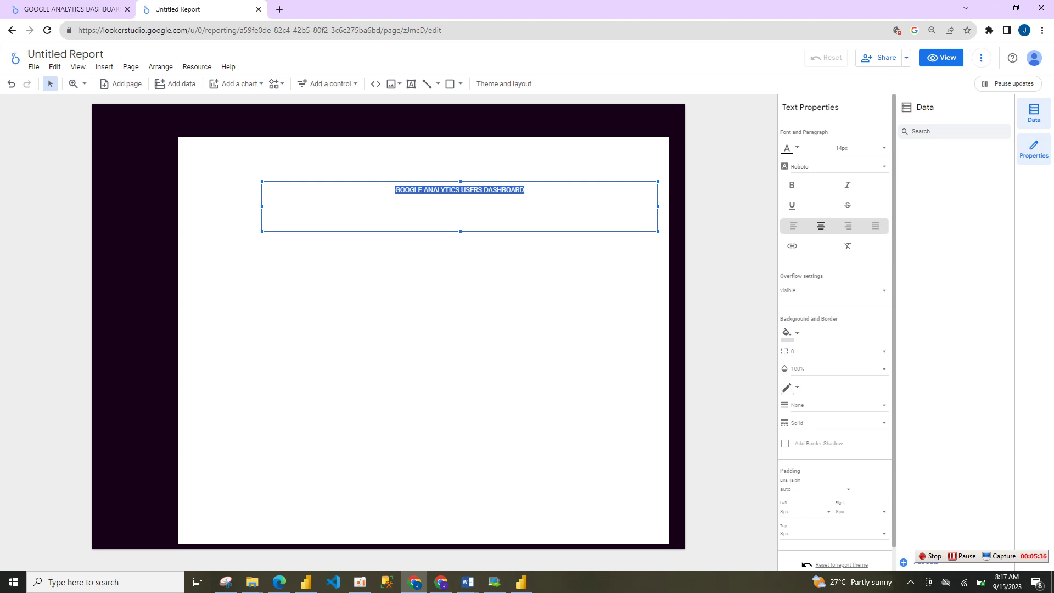
click(789, 149)
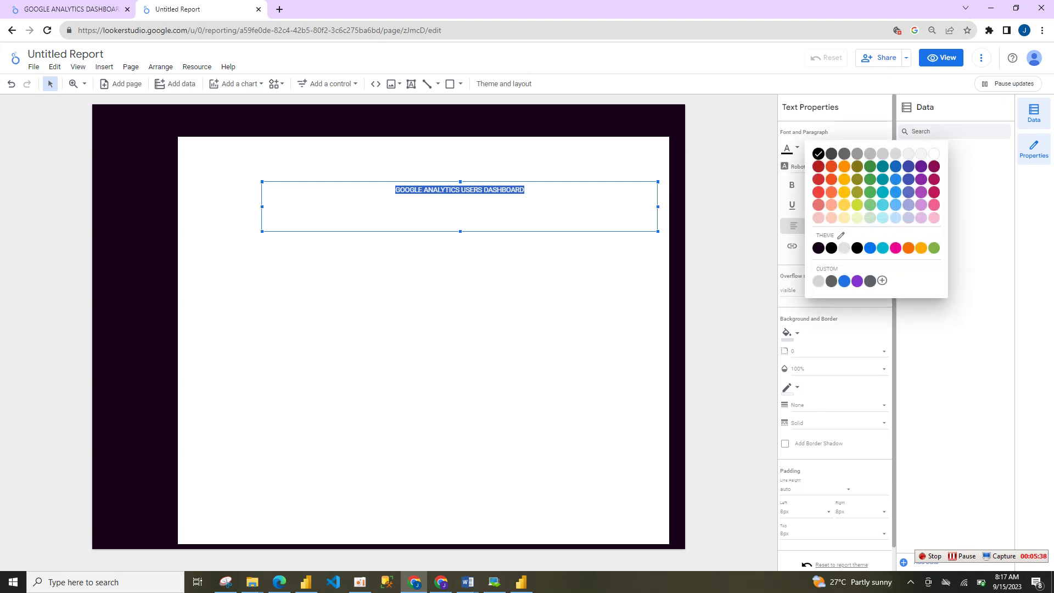
click(934, 154)
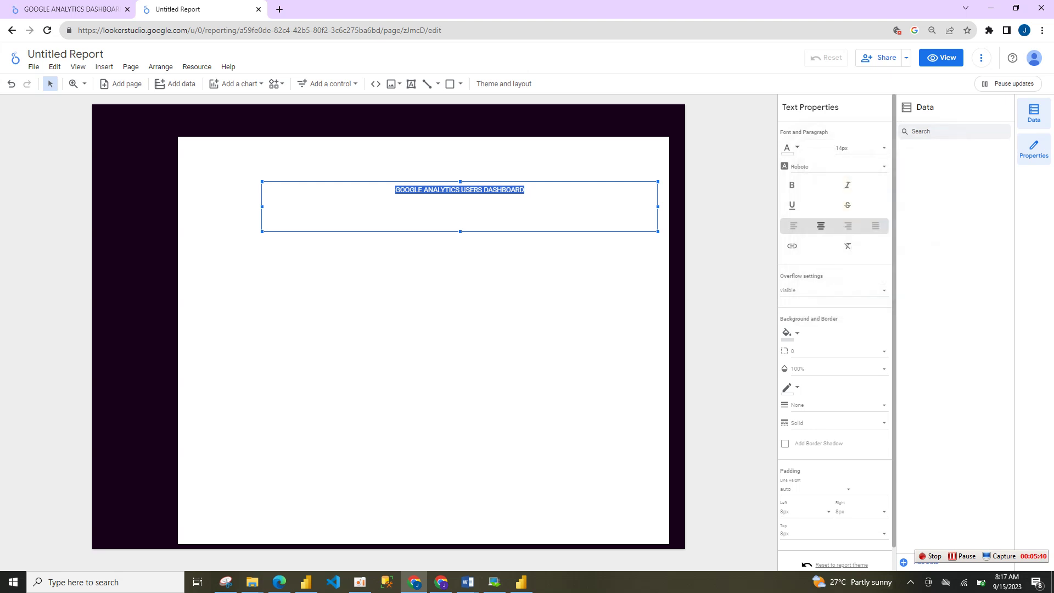
click(792, 185)
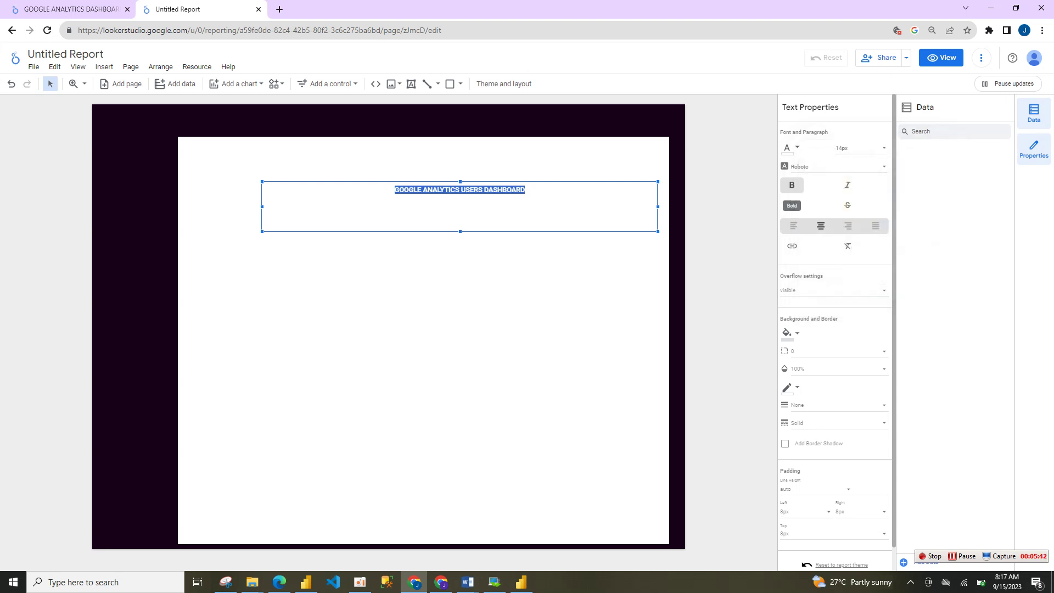
Set the dashboard title's font to Lora at 20px
click(835, 166)
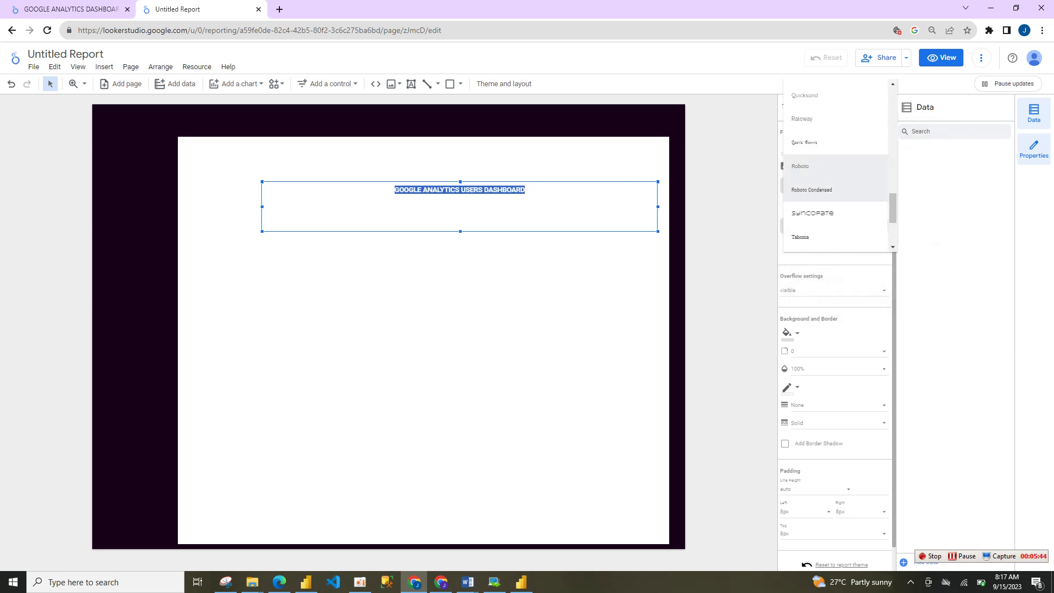
scroll(835, 165, up, 4)
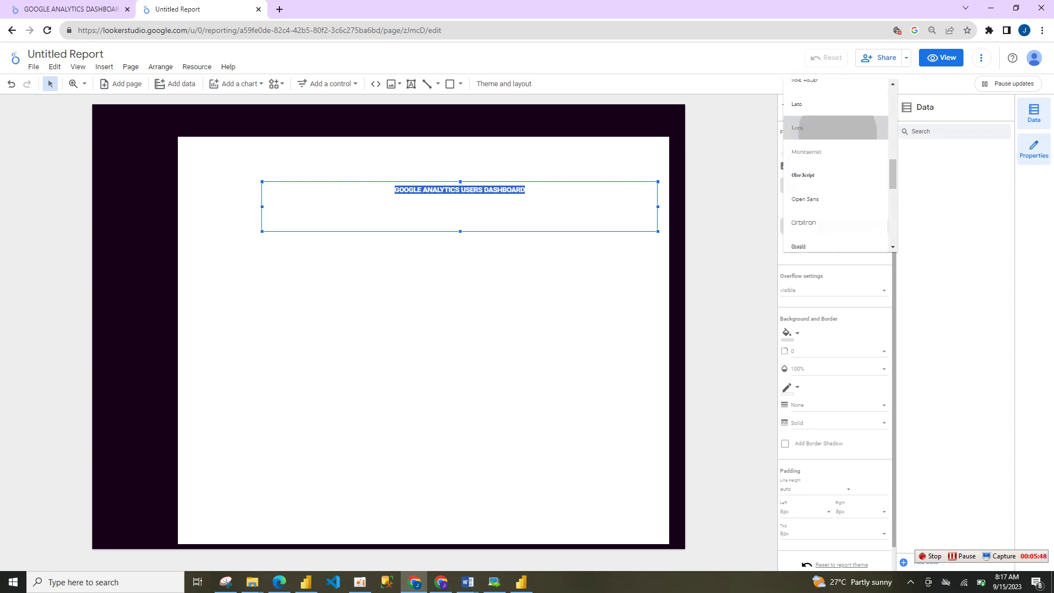
click(823, 127)
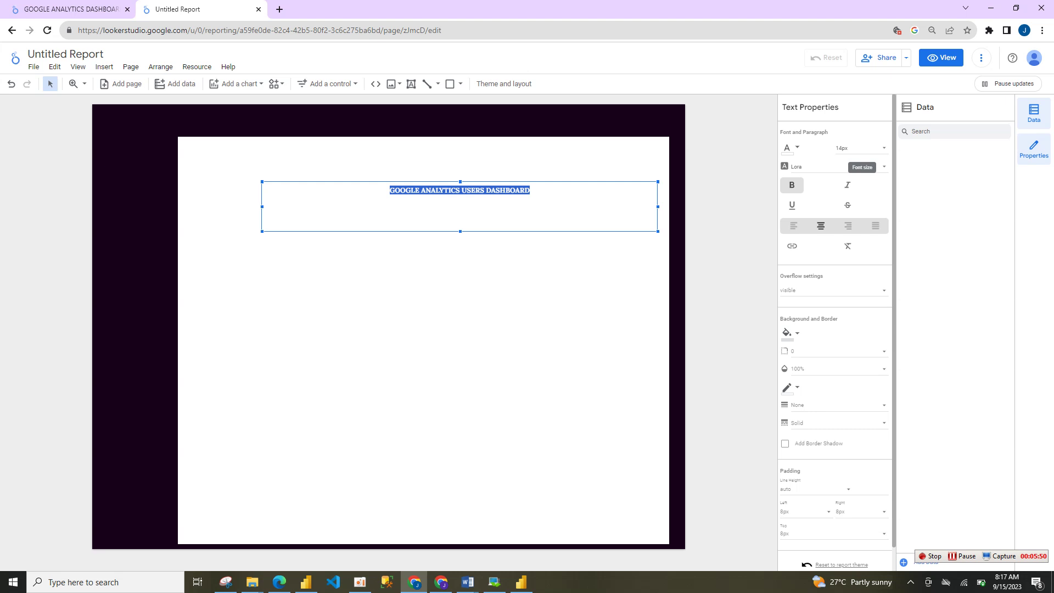
click(859, 147)
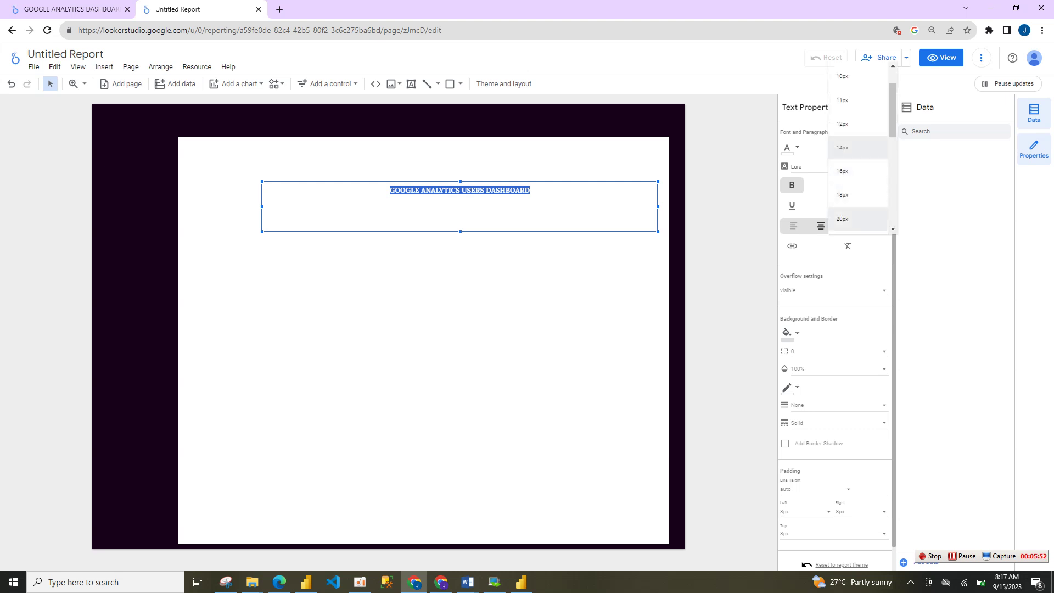
click(864, 219)
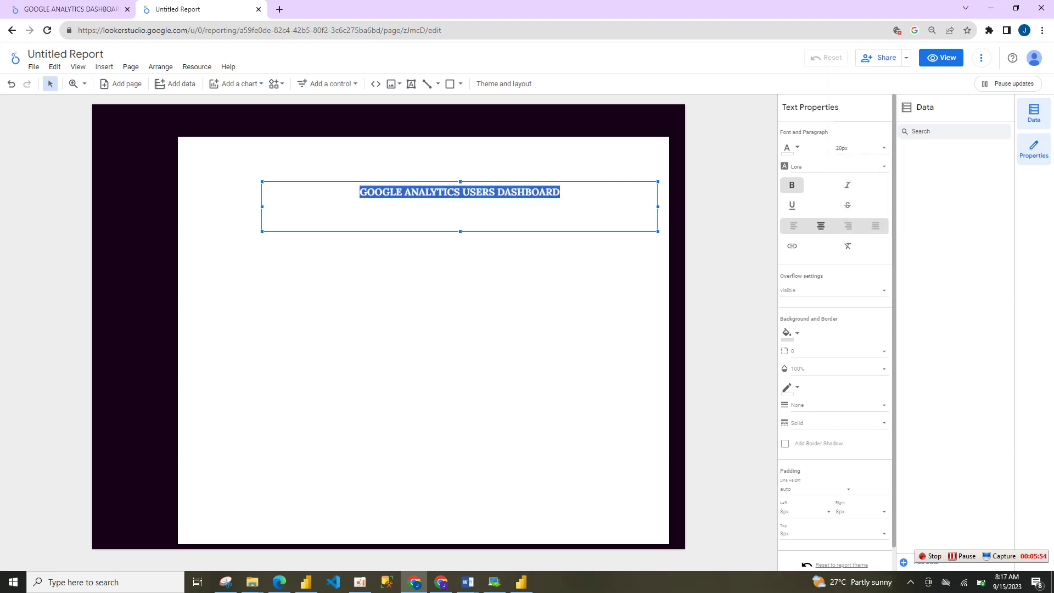
Move the title into the dark header band and narrow its text box from the right to fit closer around the text
click(462, 296)
click(461, 193)
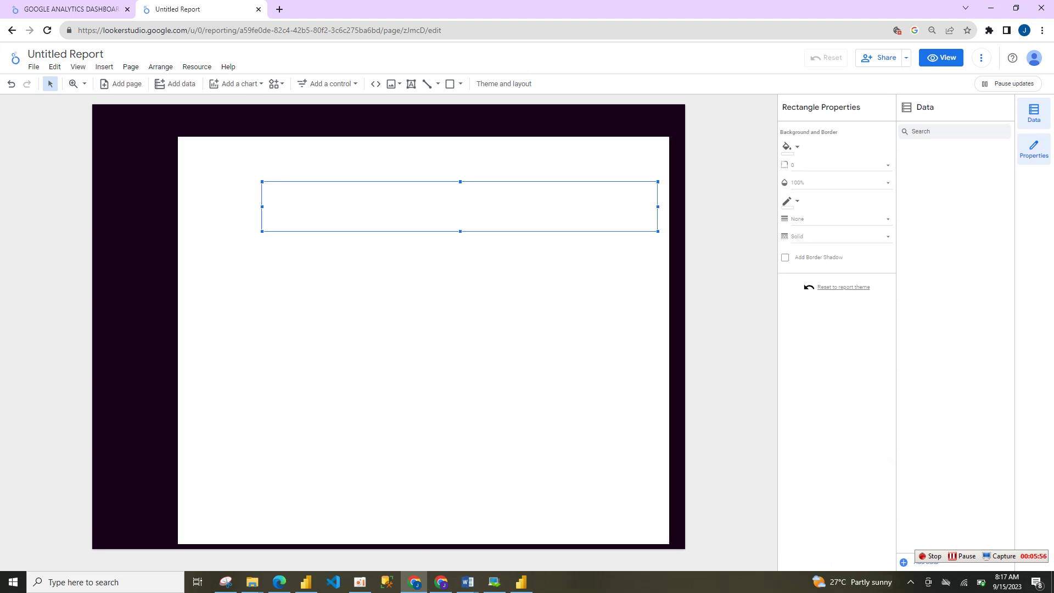
drag(460, 194, 409, 120)
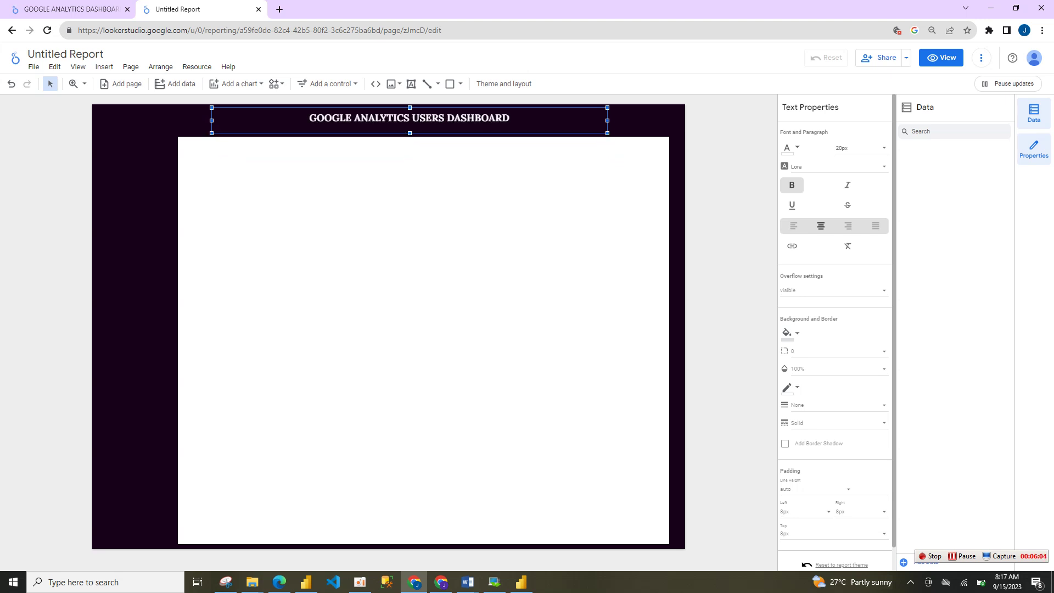
drag(607, 120, 464, 120)
click(439, 247)
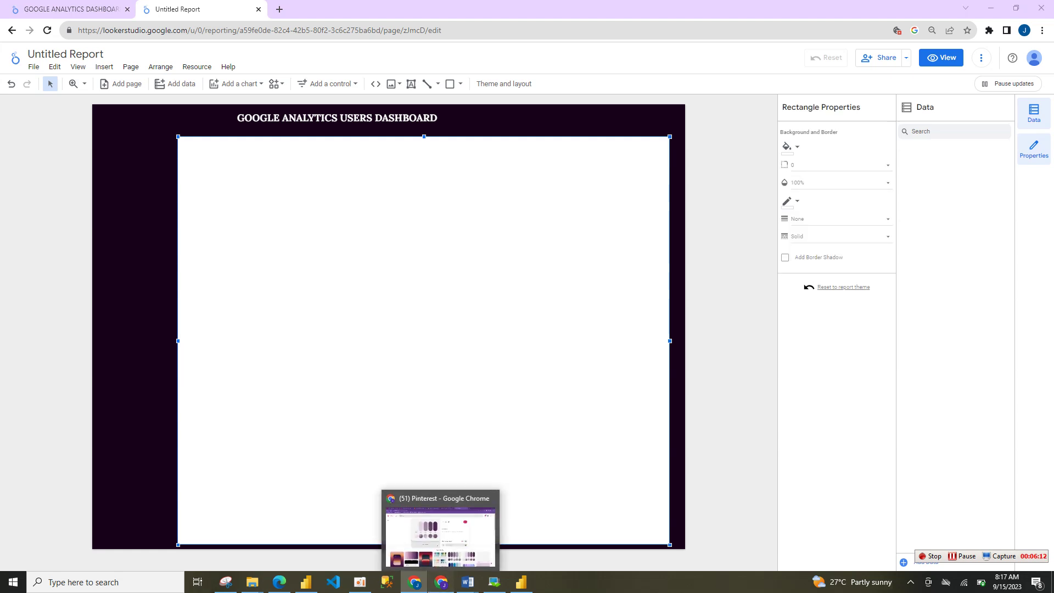
Compare the new report's header and overall layout with the finished dashboard
click(442, 582)
key(alt+Tab)
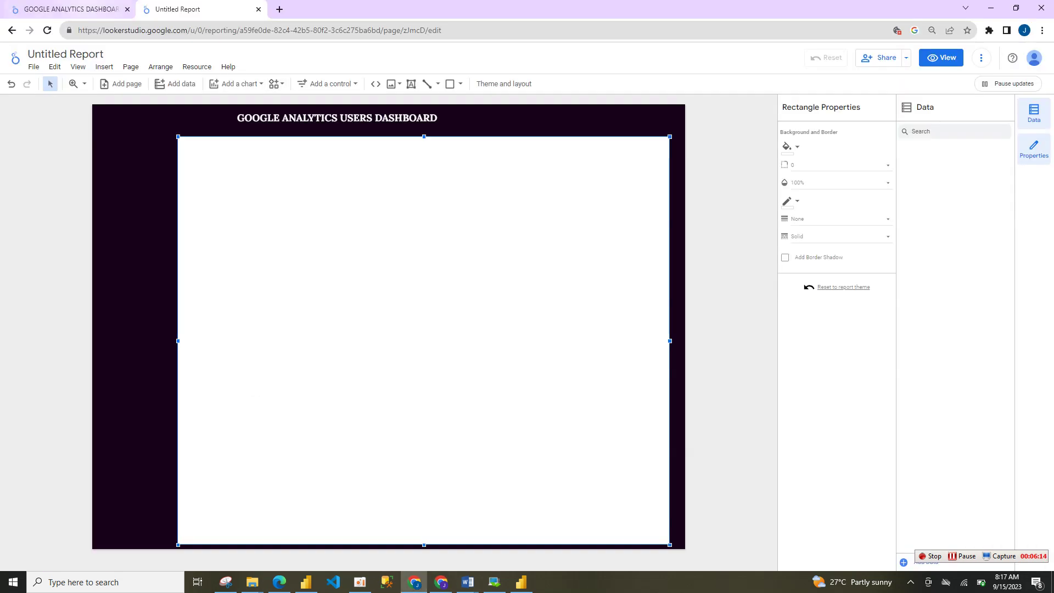
key(ctrl+1)
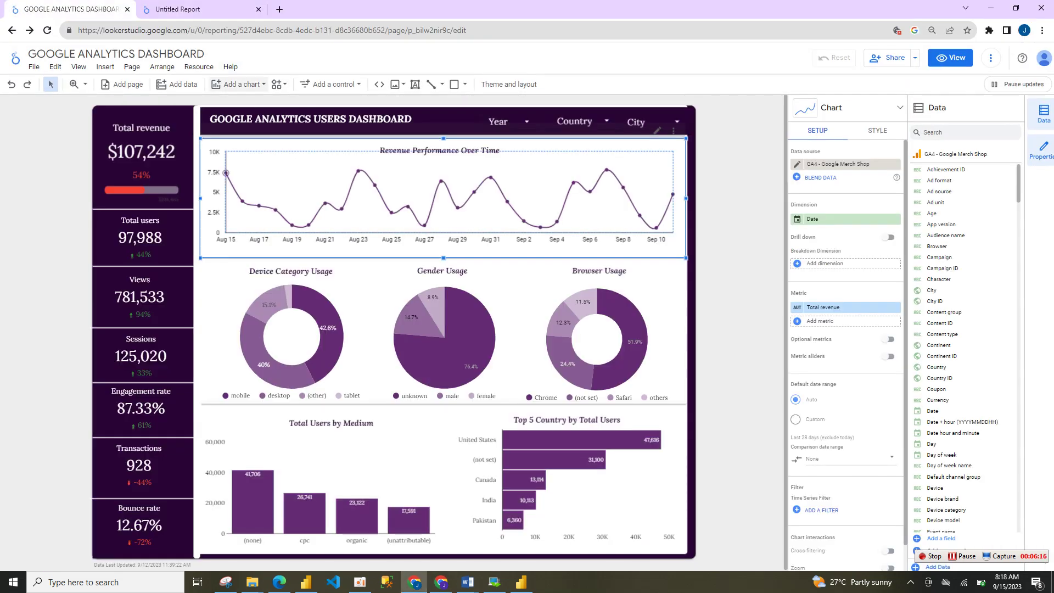
key(ctrl+2)
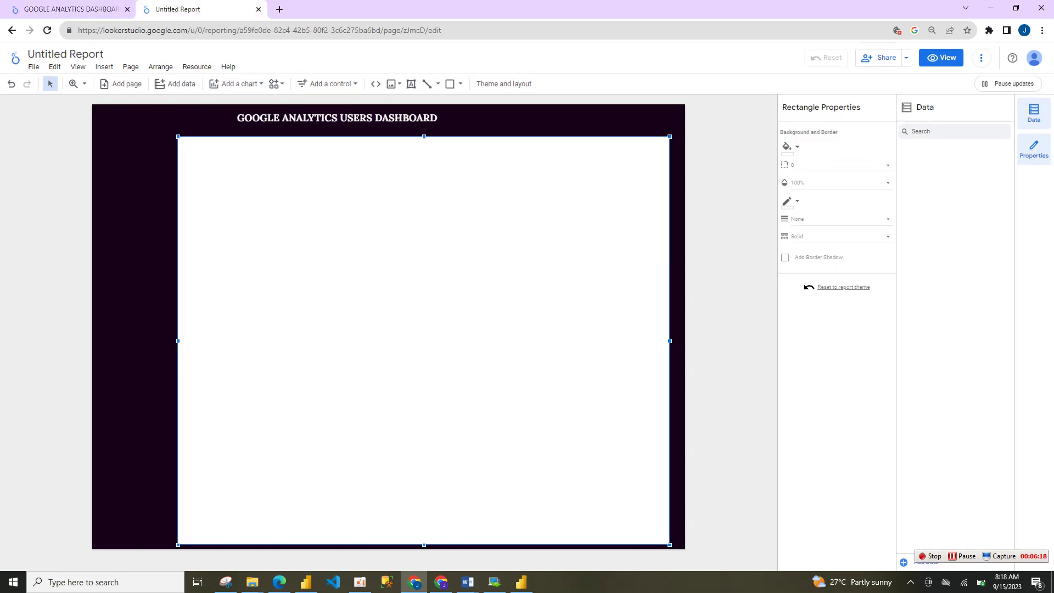
key(ctrl+1)
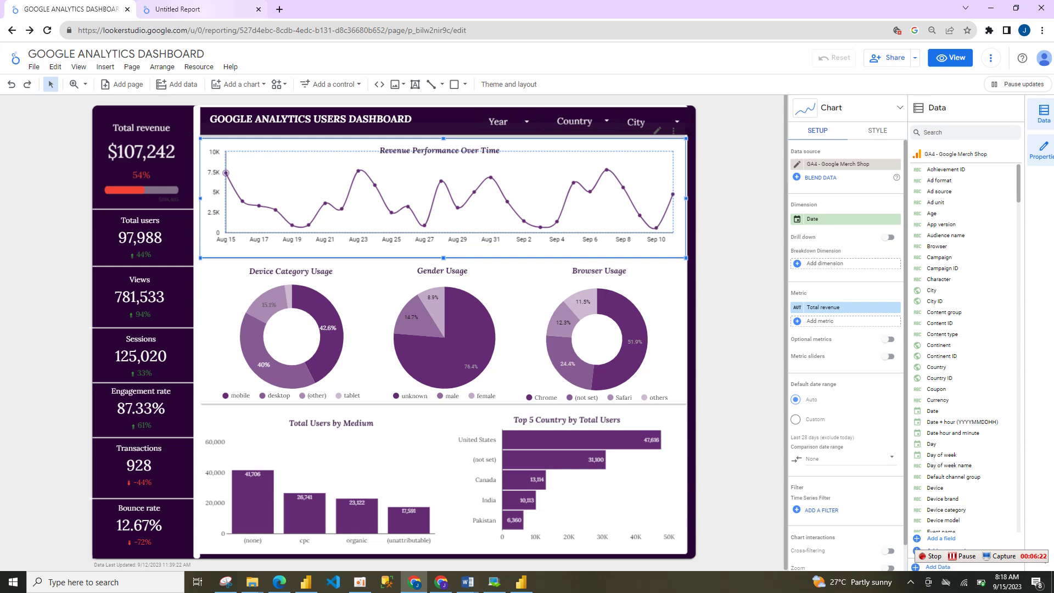
key(ctrl+2)
key(ctrl+1)
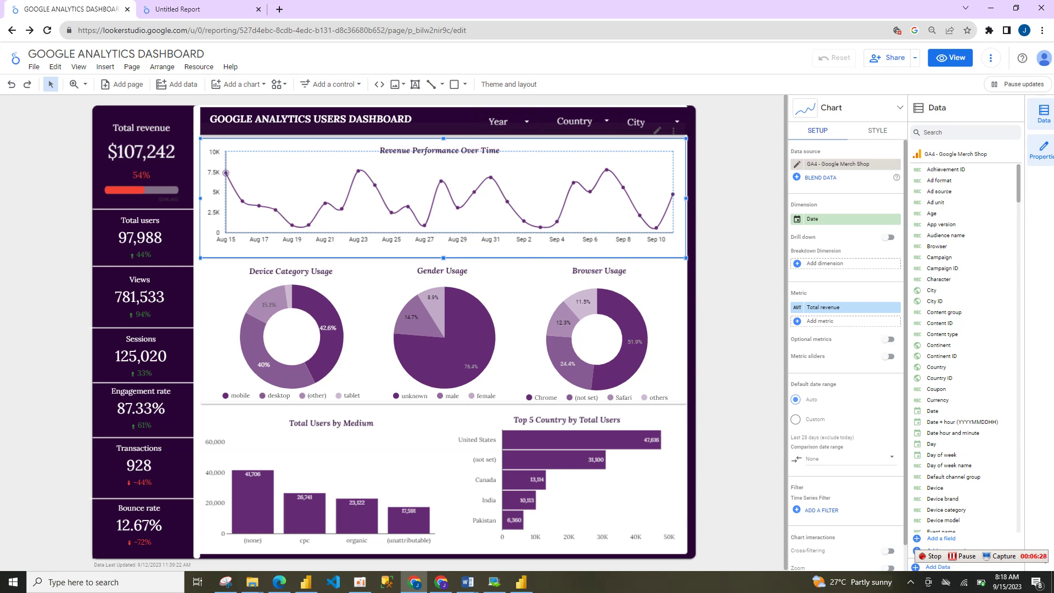
key(ctrl+2)
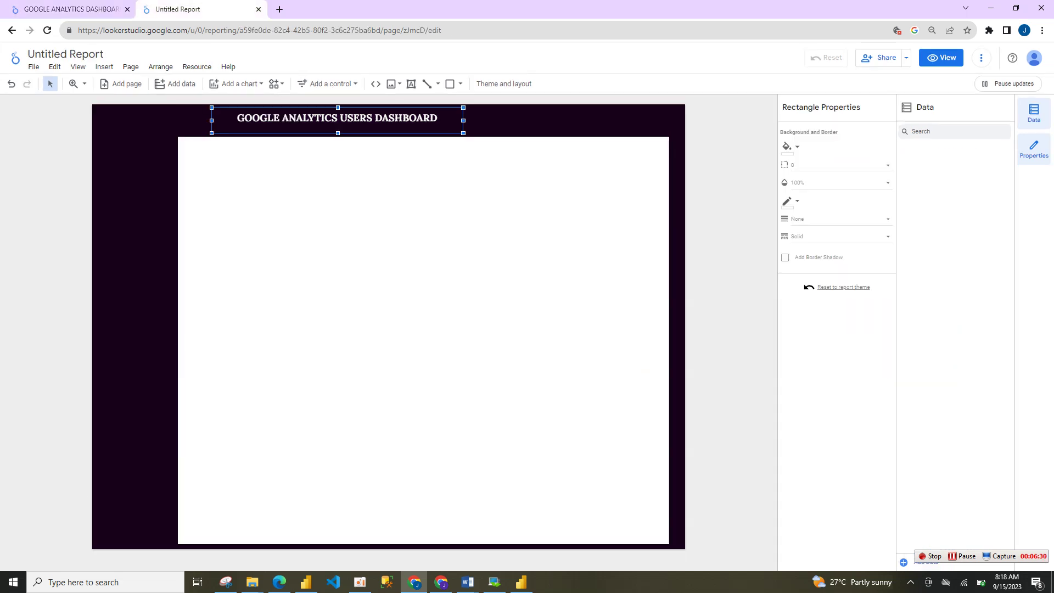
Delete the GOOGLE ANALYTICS USERS DASHBOARD title text from the header
drag(438, 119, 237, 118)
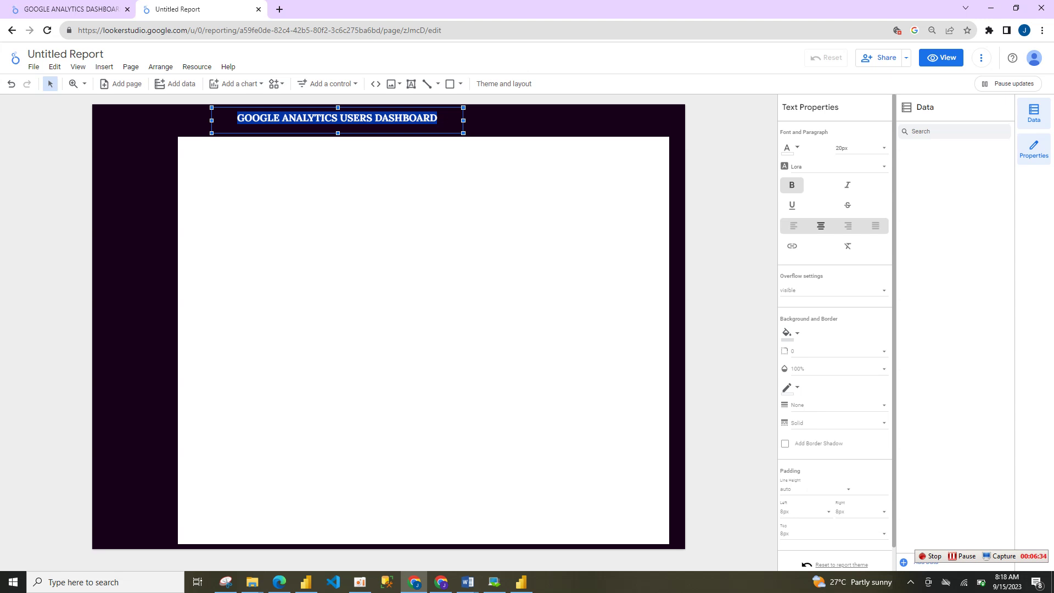
key(BackSpace)
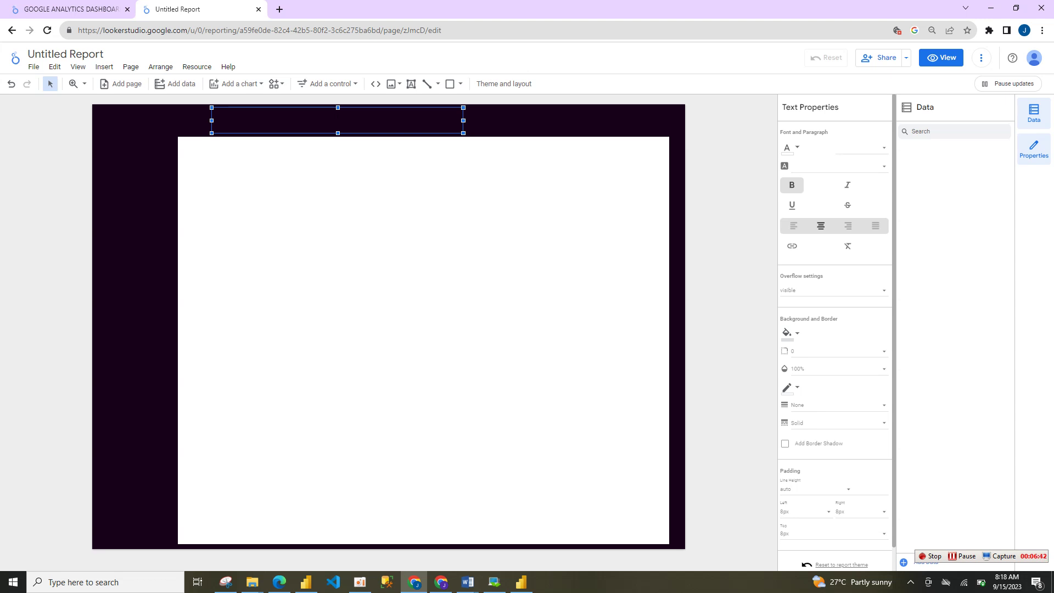
click(962, 556)
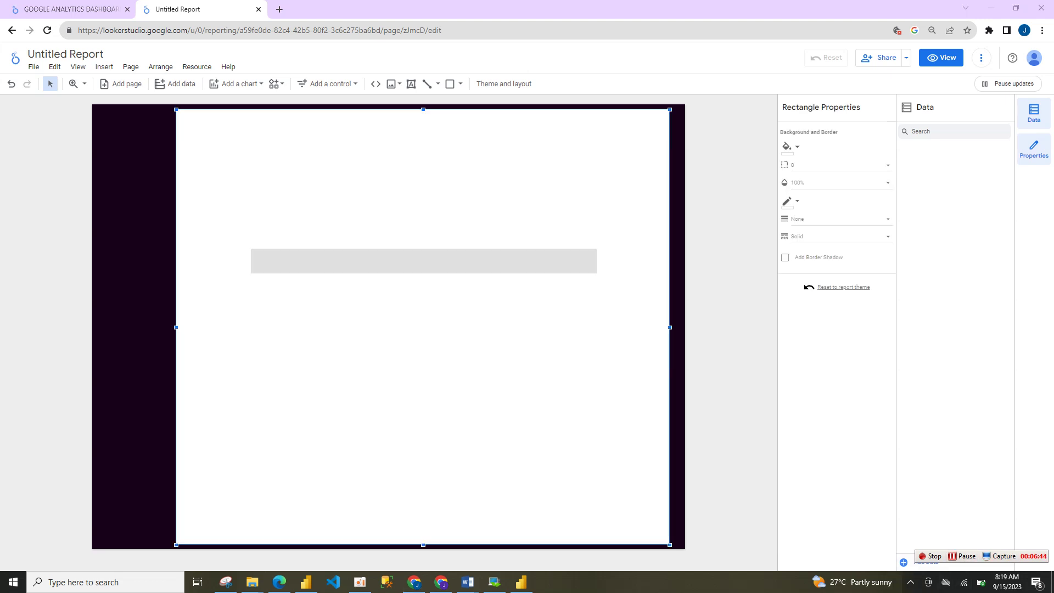
Round the corners of the large white rectangle with a border radius of 10
click(835, 166)
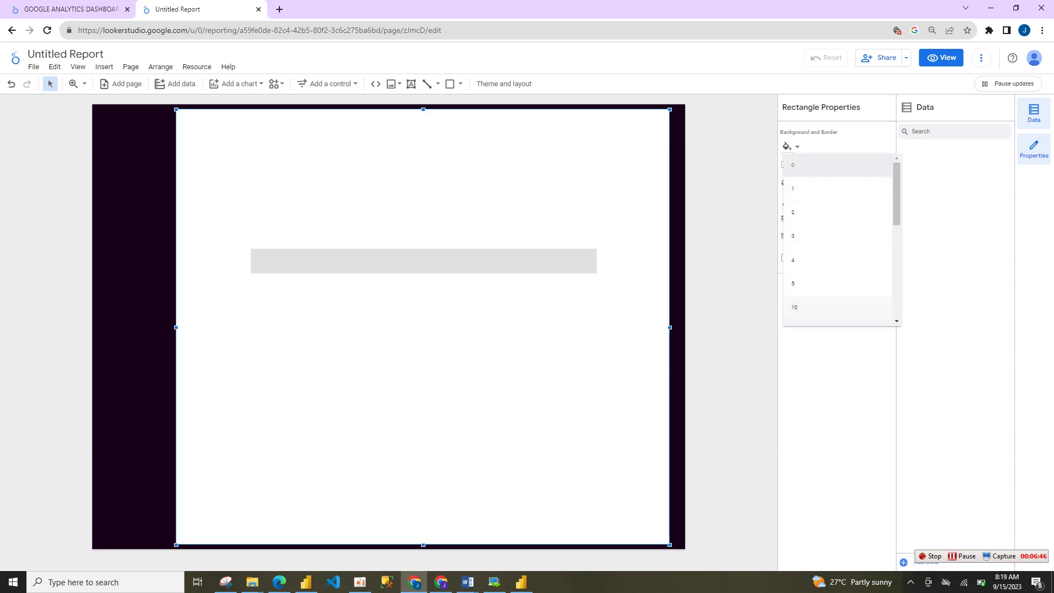
click(795, 307)
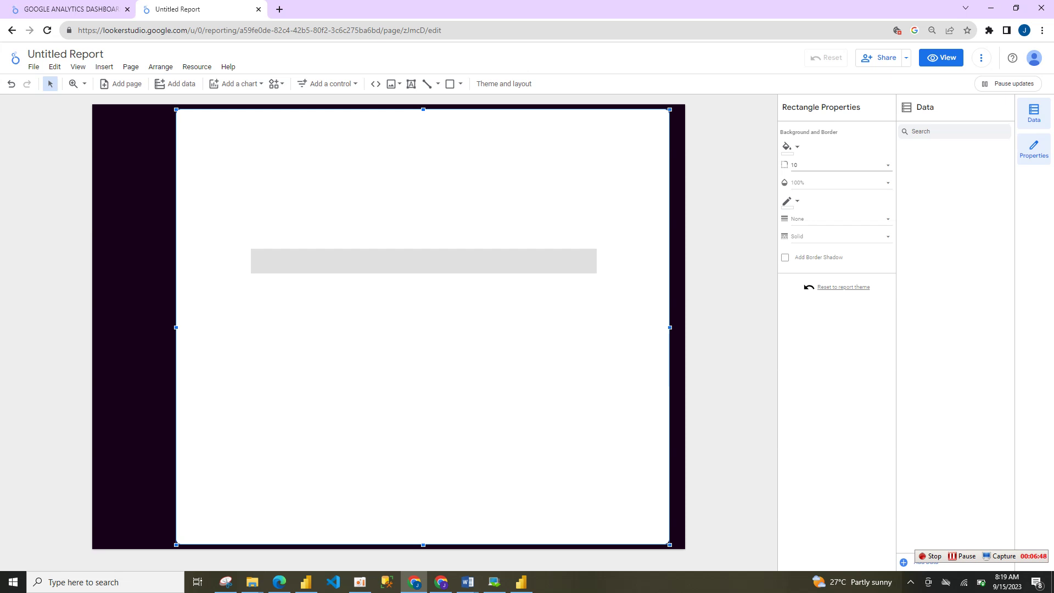
click(424, 261)
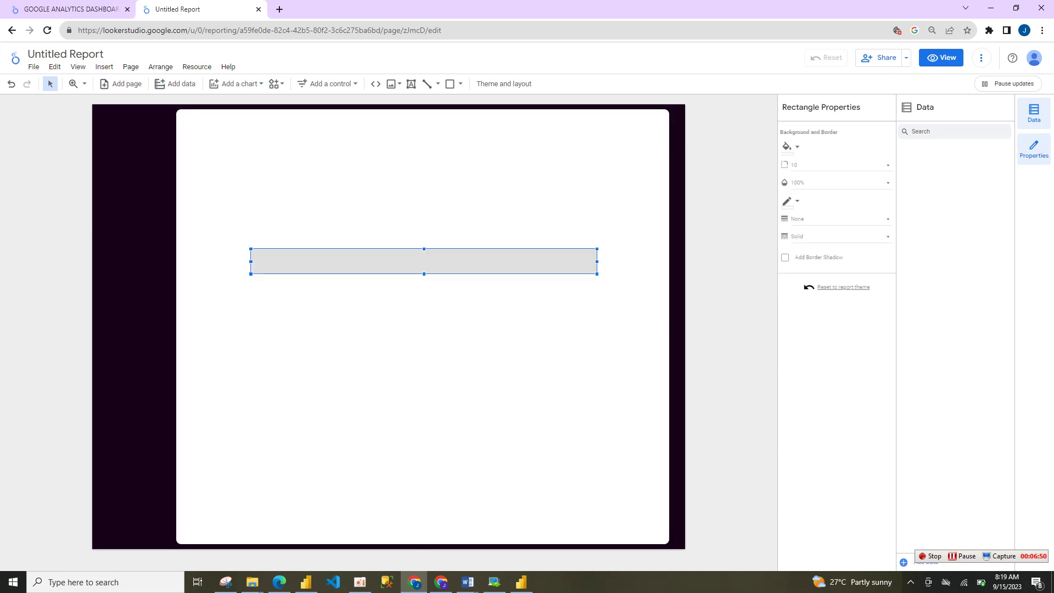
click(424, 308)
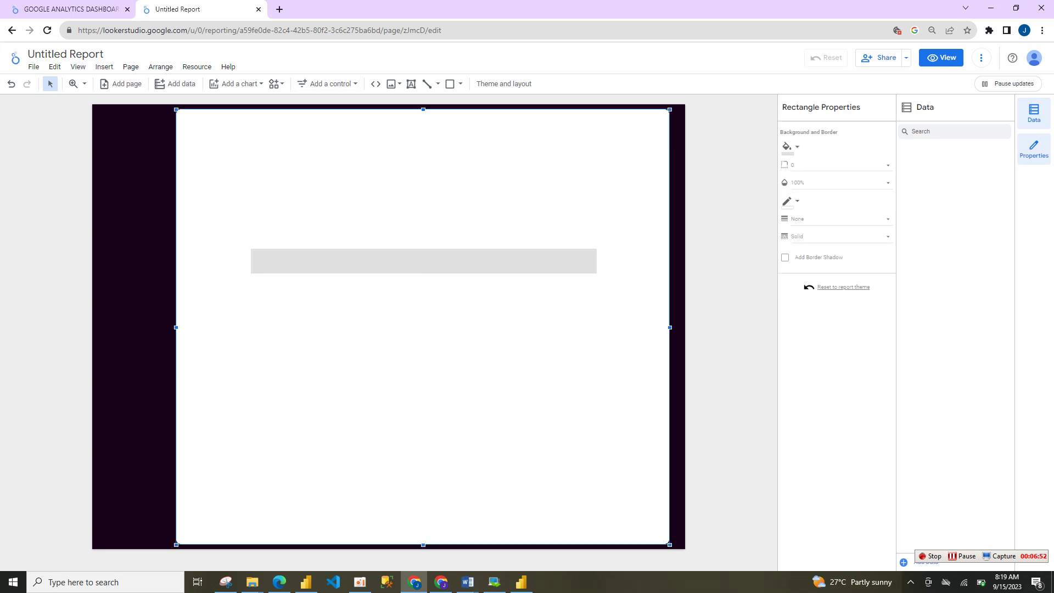
Place the grey rectangle along the page's top edge, spanning from just before the white rectangle's left edge to the page's right edge
drag(424, 261, 343, 117)
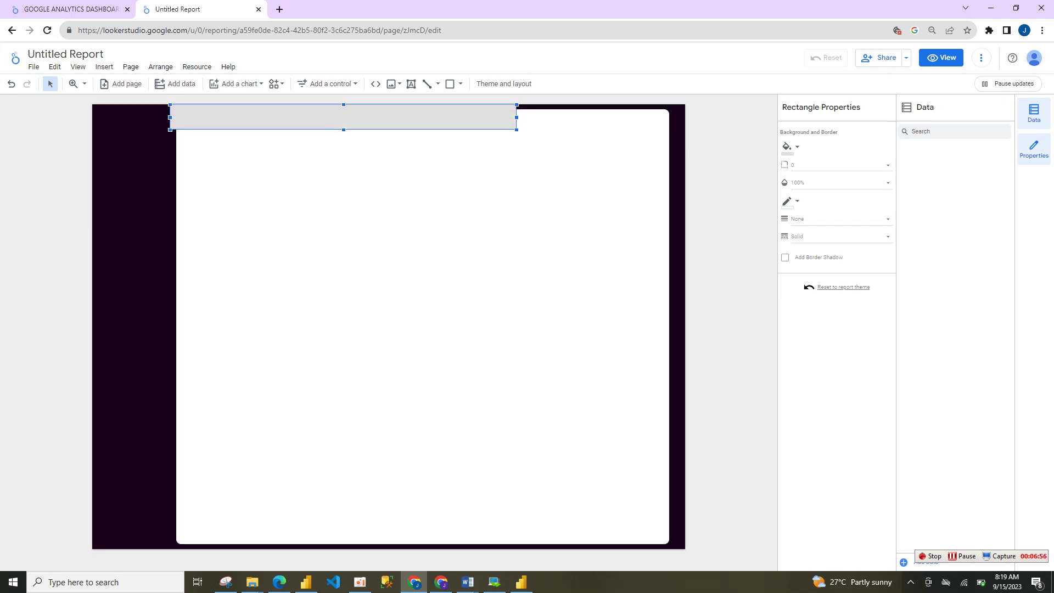
drag(517, 117, 685, 117)
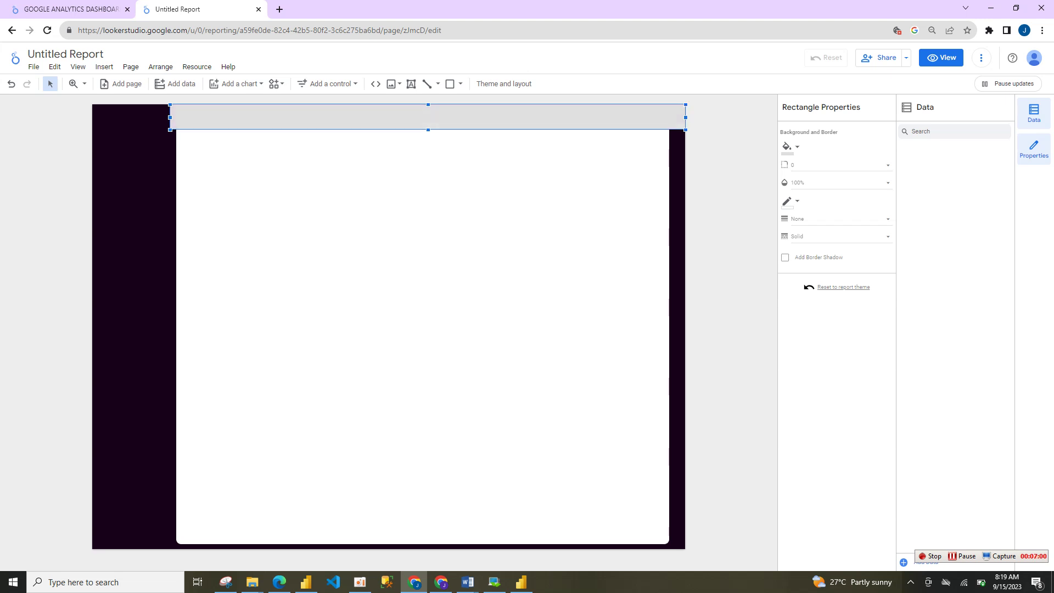
drag(170, 117, 172, 117)
click(787, 146)
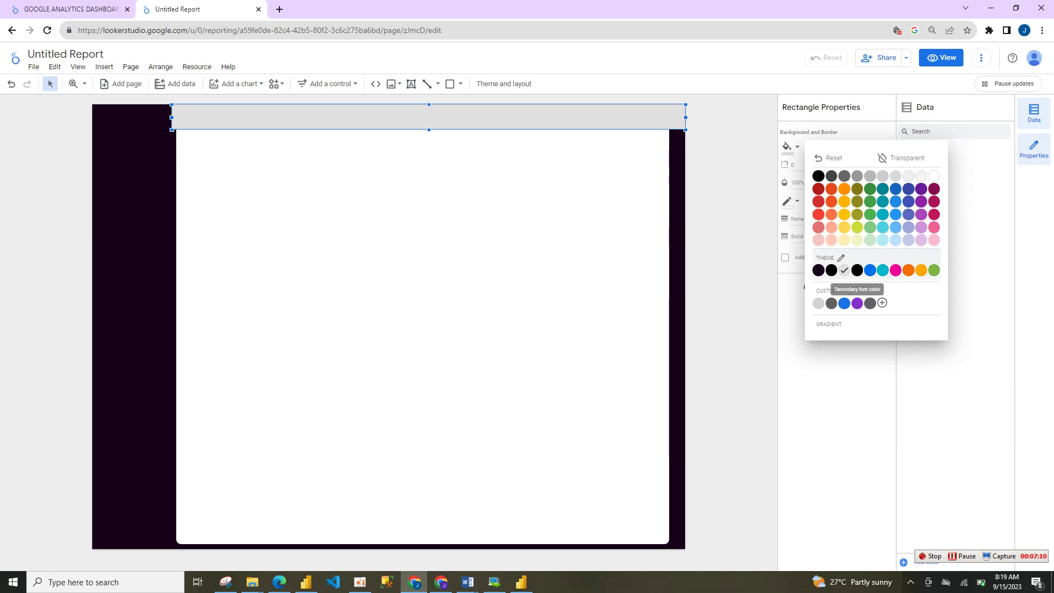
click(882, 303)
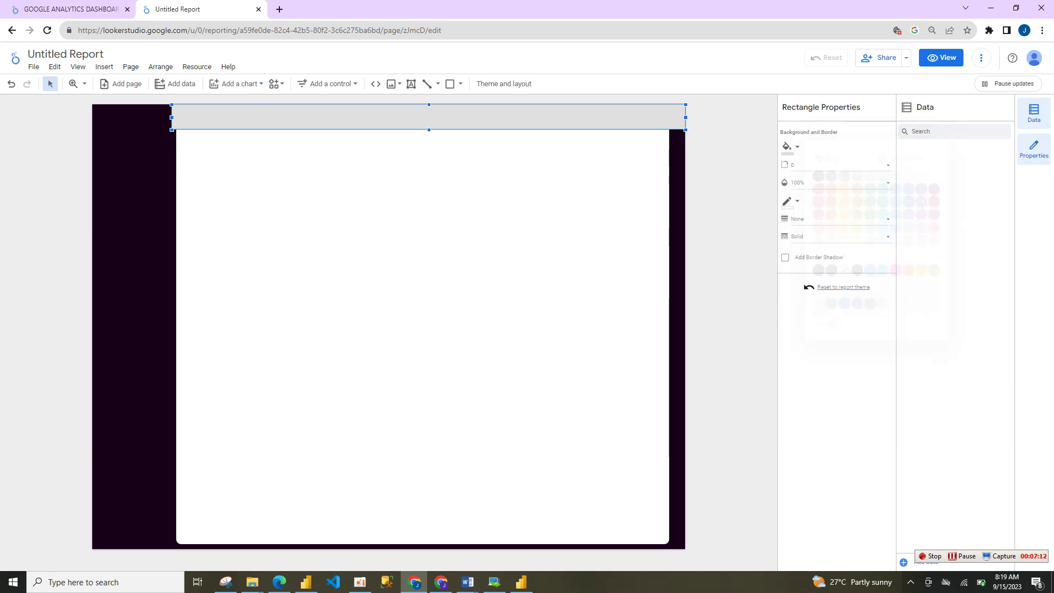
click(476, 226)
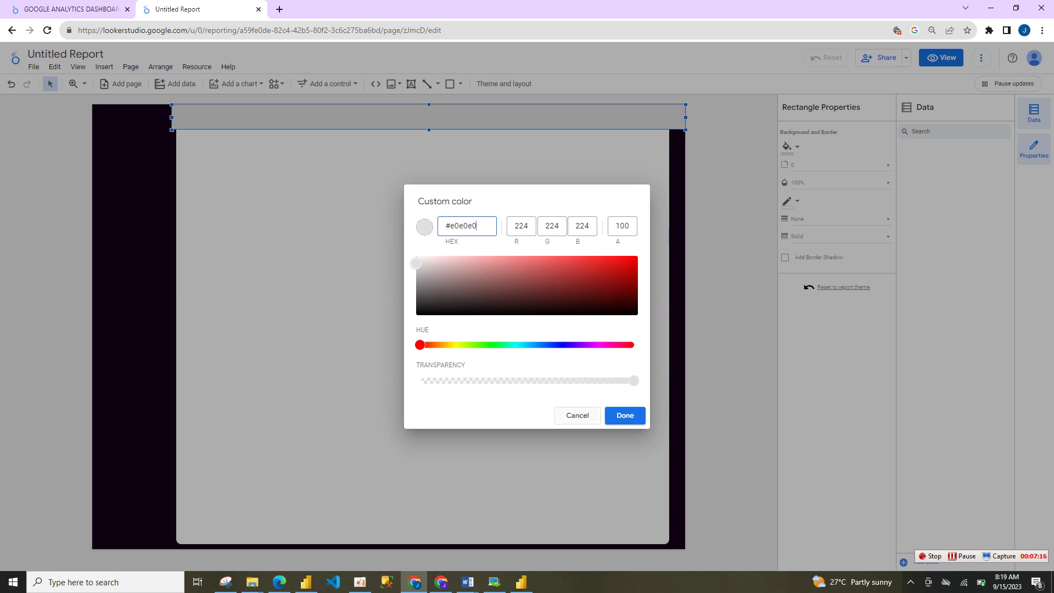
click(578, 415)
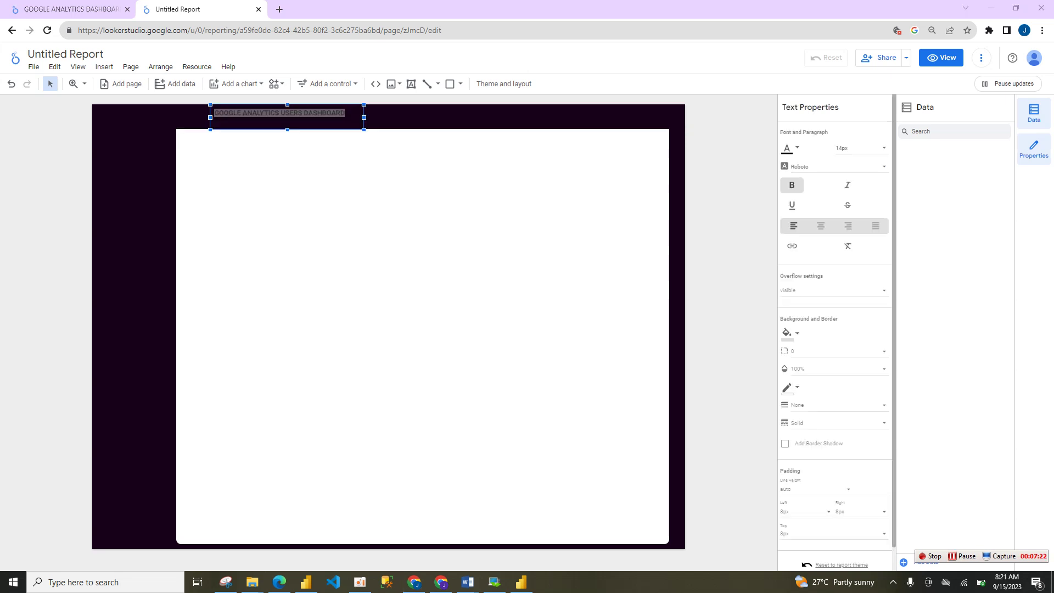
Format the GOOGLE ANALYTICS USERS DASHBOARD title as white 20px text and widen its text box
click(791, 148)
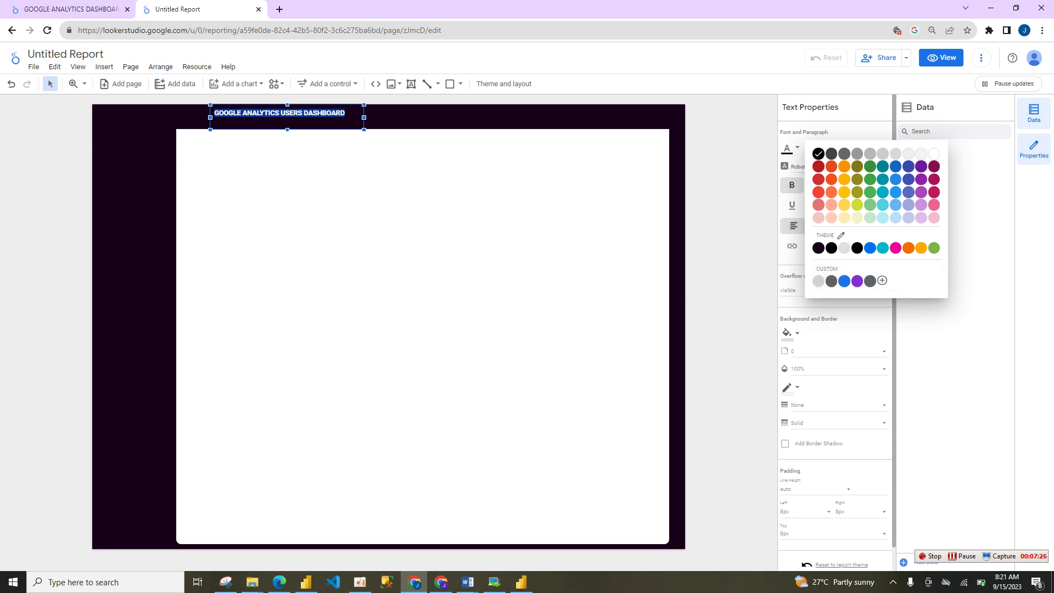
key(Escape)
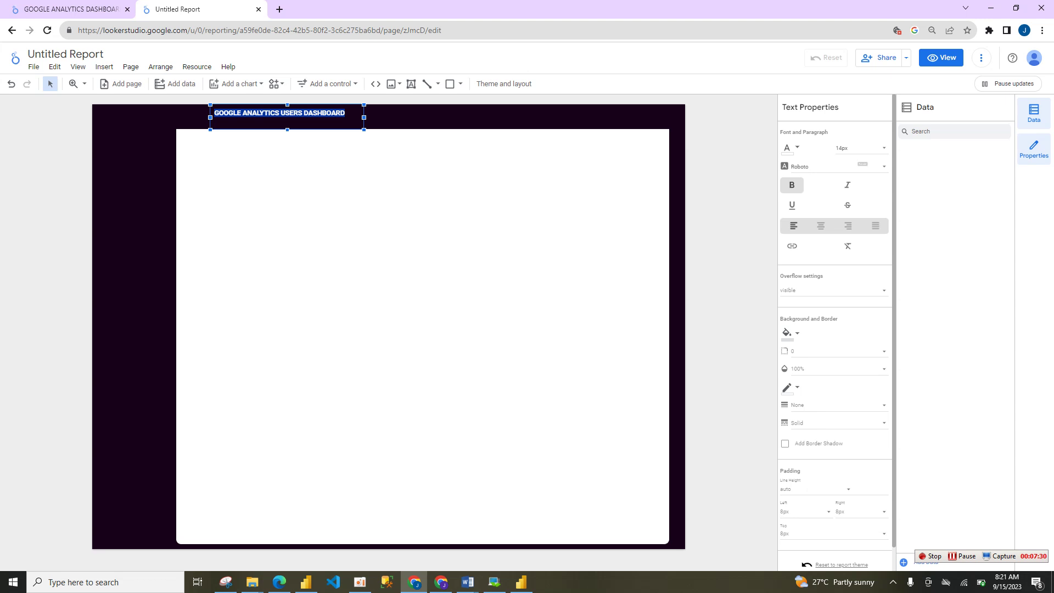
click(859, 148)
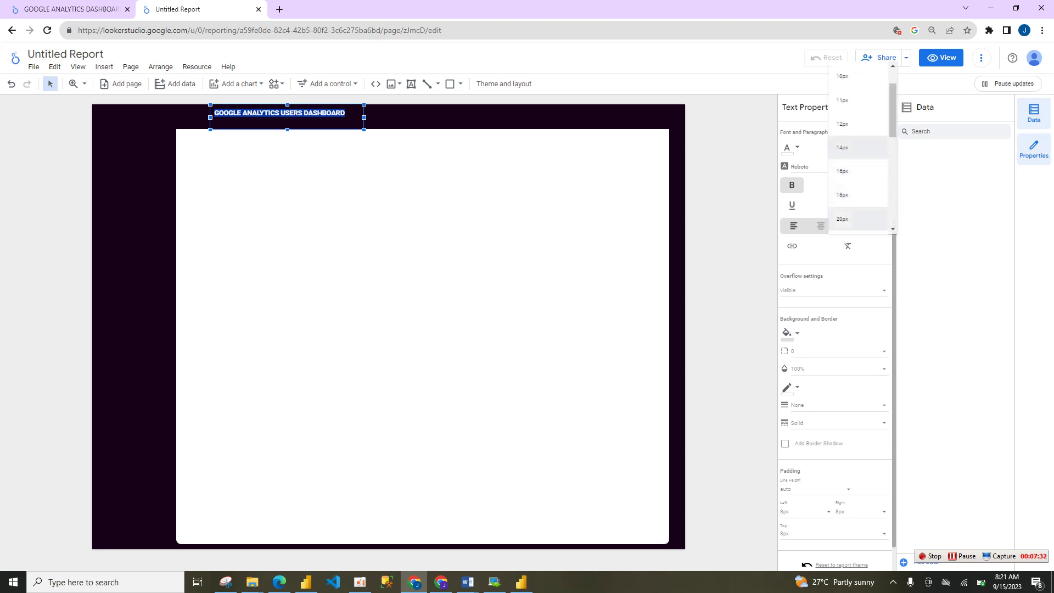
click(845, 219)
drag(364, 117, 463, 117)
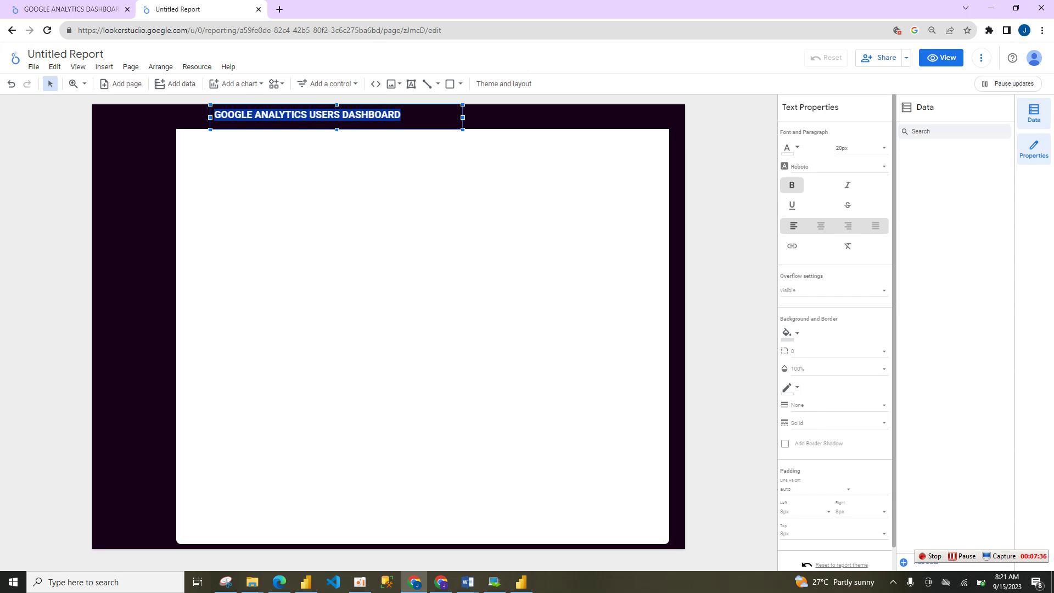
click(422, 327)
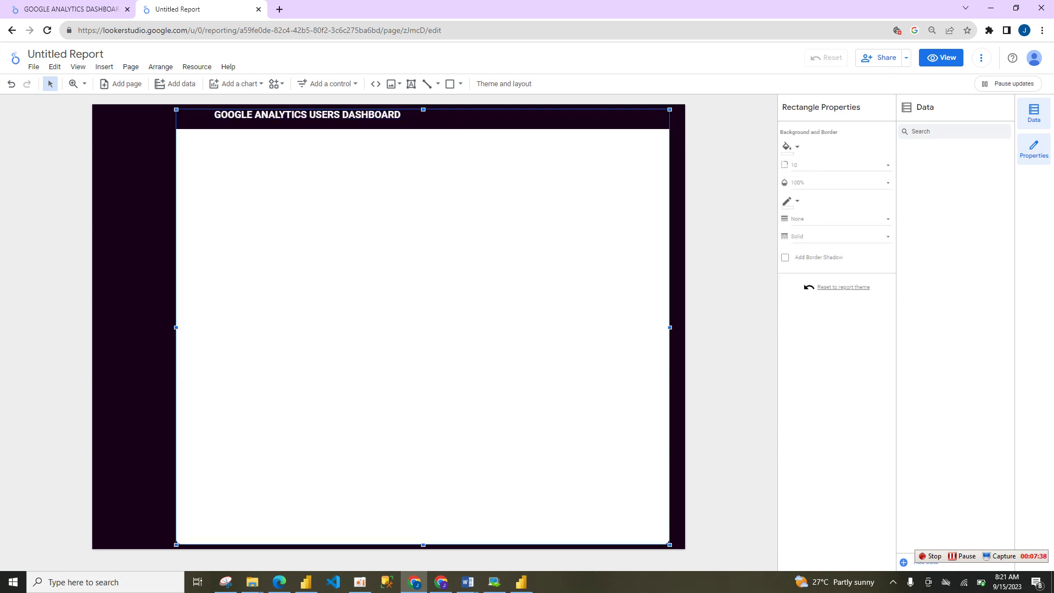
key(Escape)
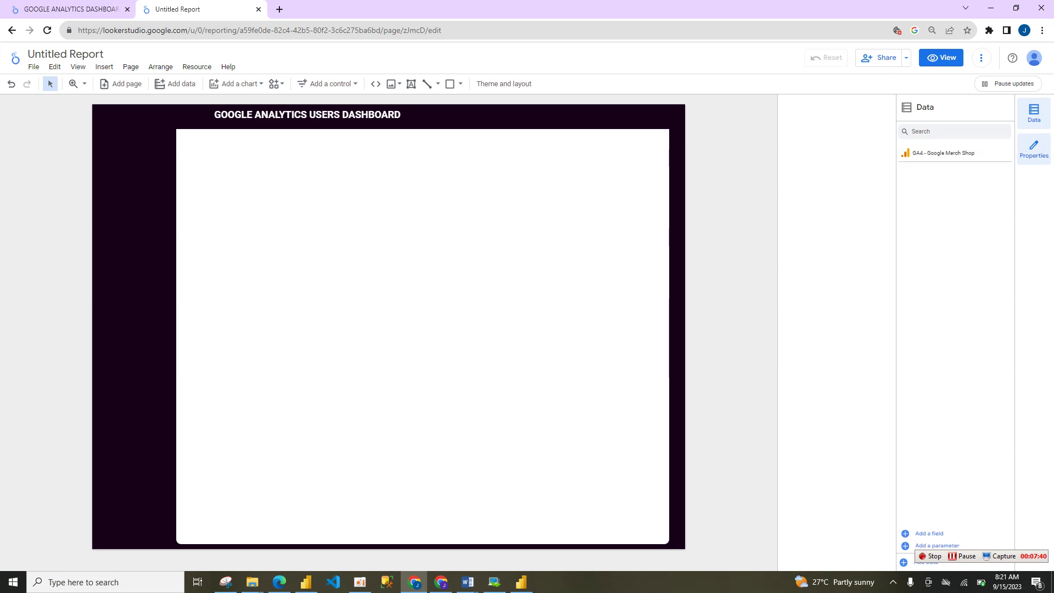
click(423, 327)
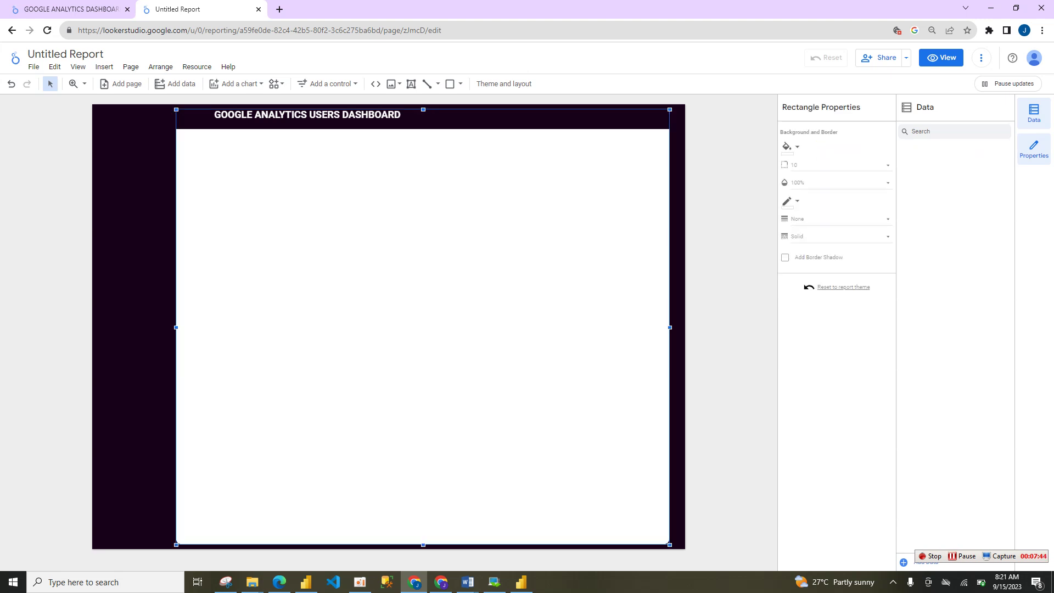
Enlarge the title to 30px in a wider text box and align it with the white rectangle's left edge
click(336, 117)
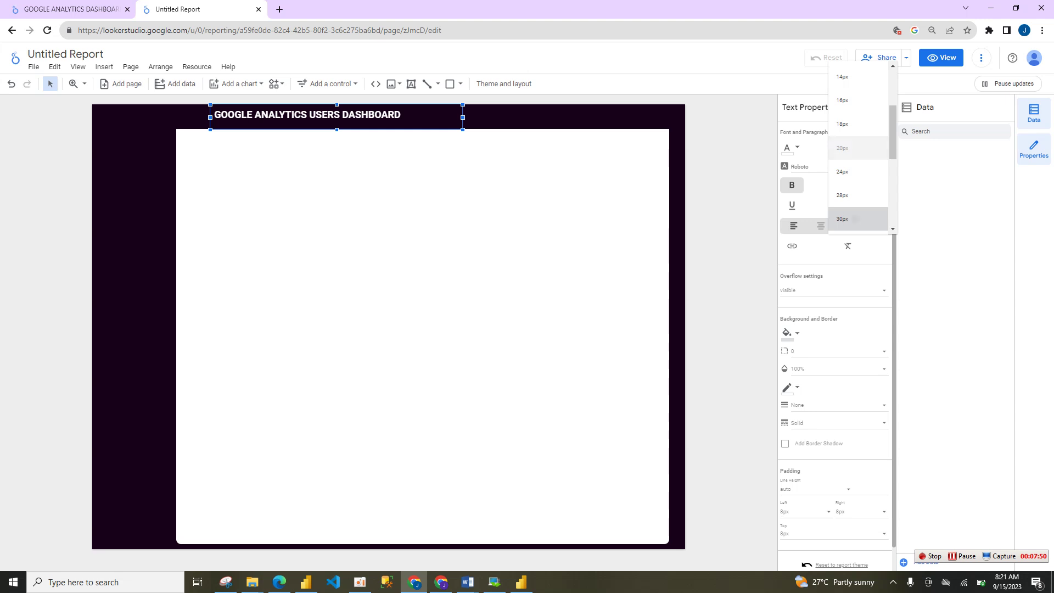
click(857, 218)
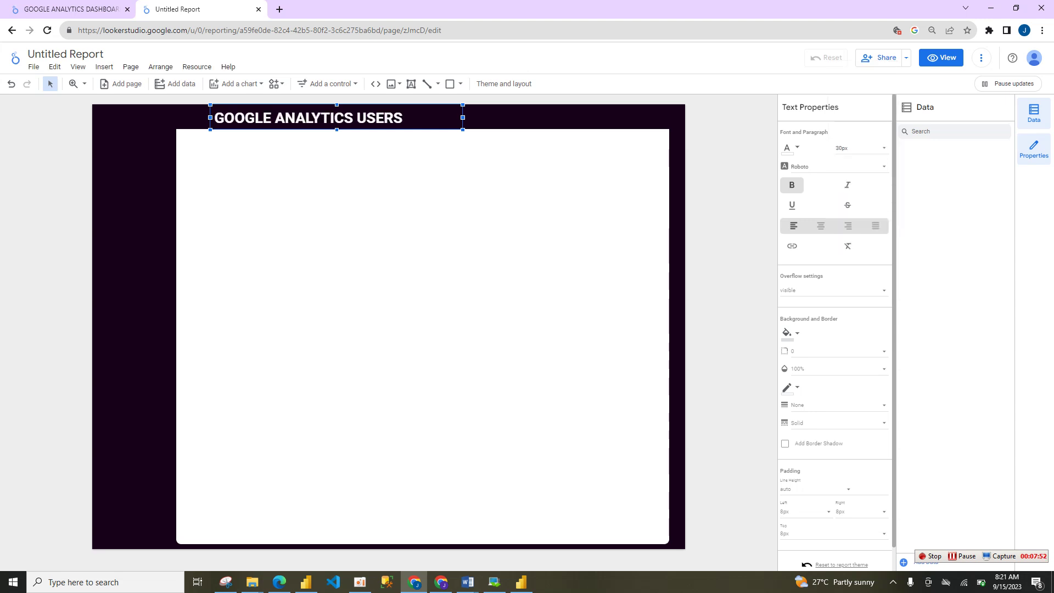
text(DASHBOARD)
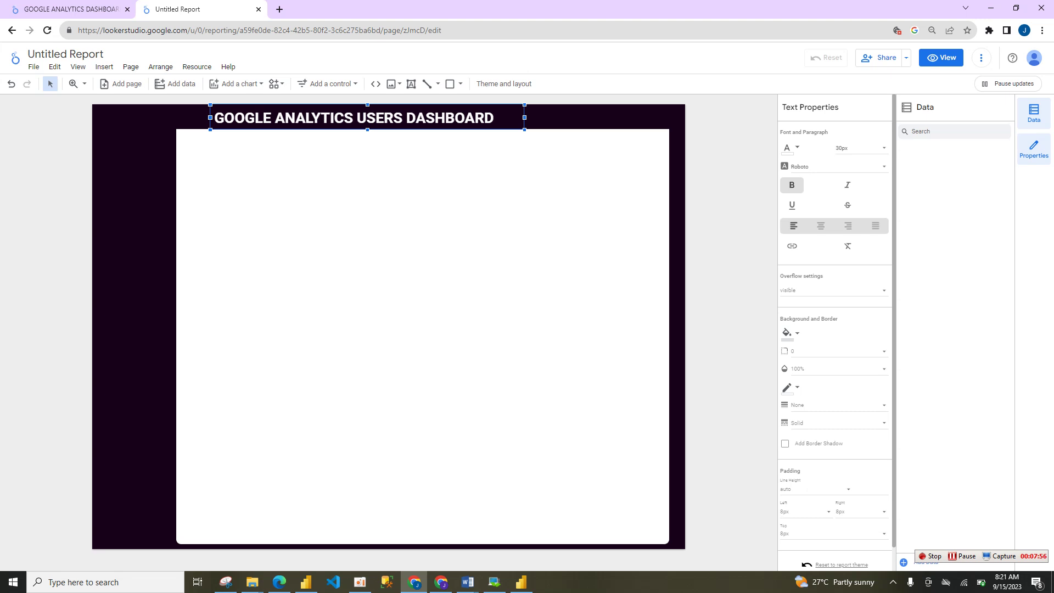
drag(367, 117, 334, 118)
click(541, 117)
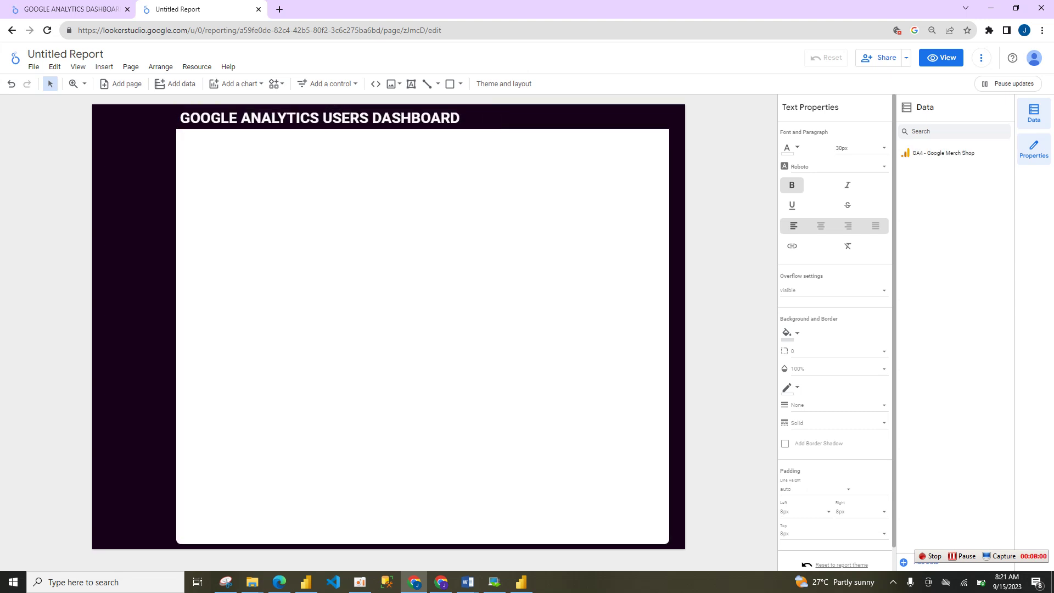
Set the dashboard title's font size to 28px
click(334, 118)
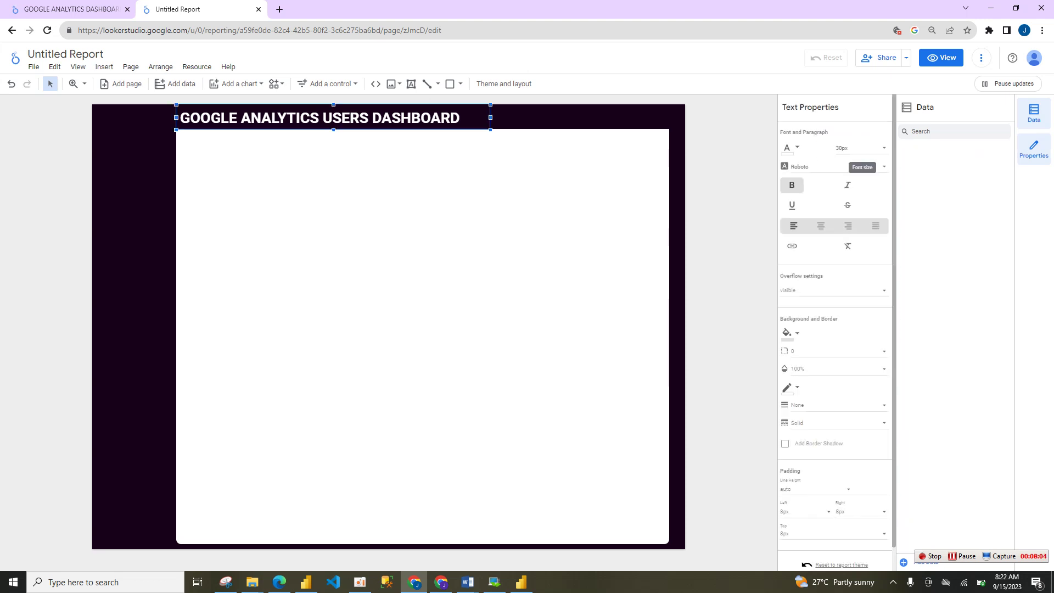
click(859, 148)
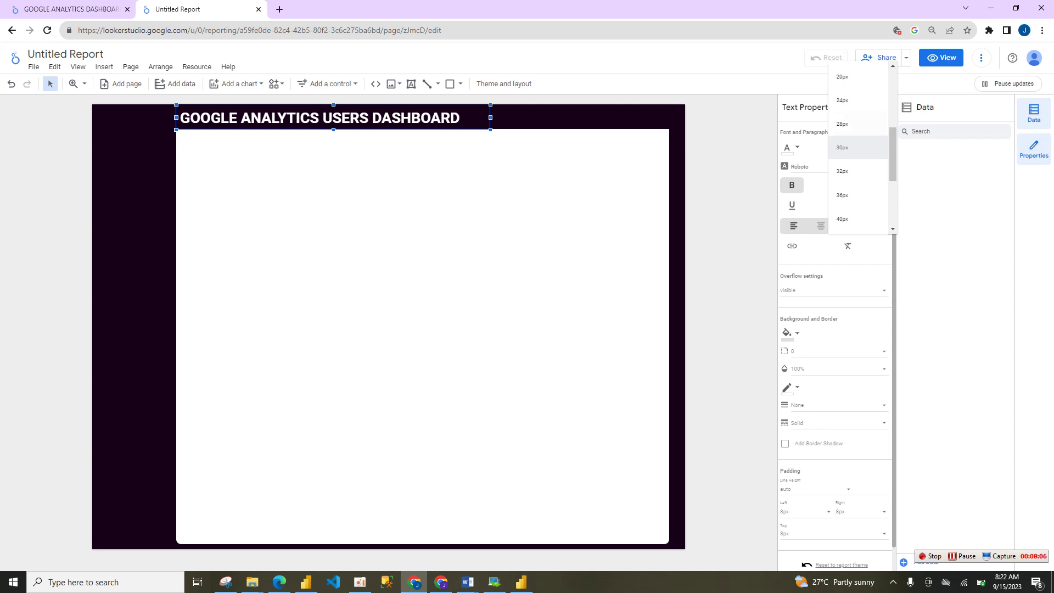
click(848, 123)
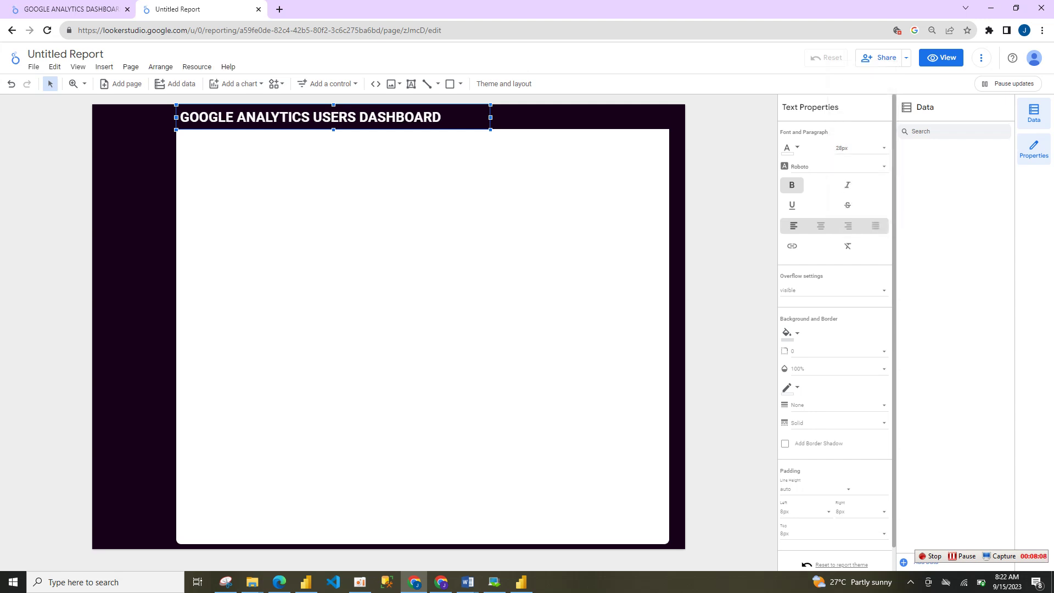
key(Escape)
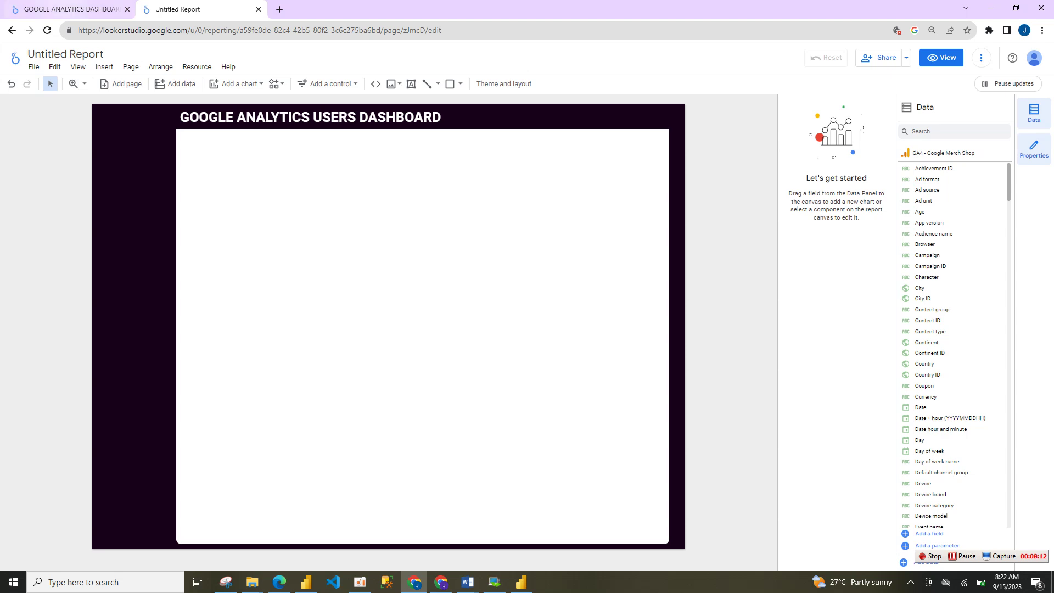
Draw a tall, narrow rectangle and place it along the outside of the white rectangle's left edge, starting at the page top
click(66, 9)
click(178, 9)
click(423, 275)
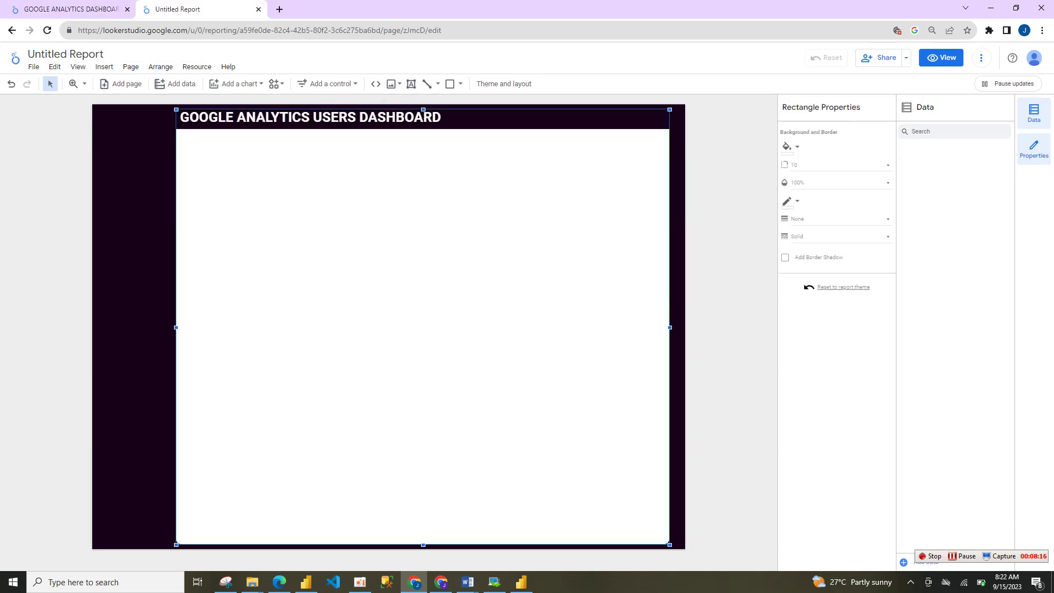
click(450, 83)
mouse_move(427, 180)
mouse_down()
mouse_move(446, 442)
mouse_move(433, 529)
mouse_move(453, 527)
mouse_up()
drag(440, 354, 164, 277)
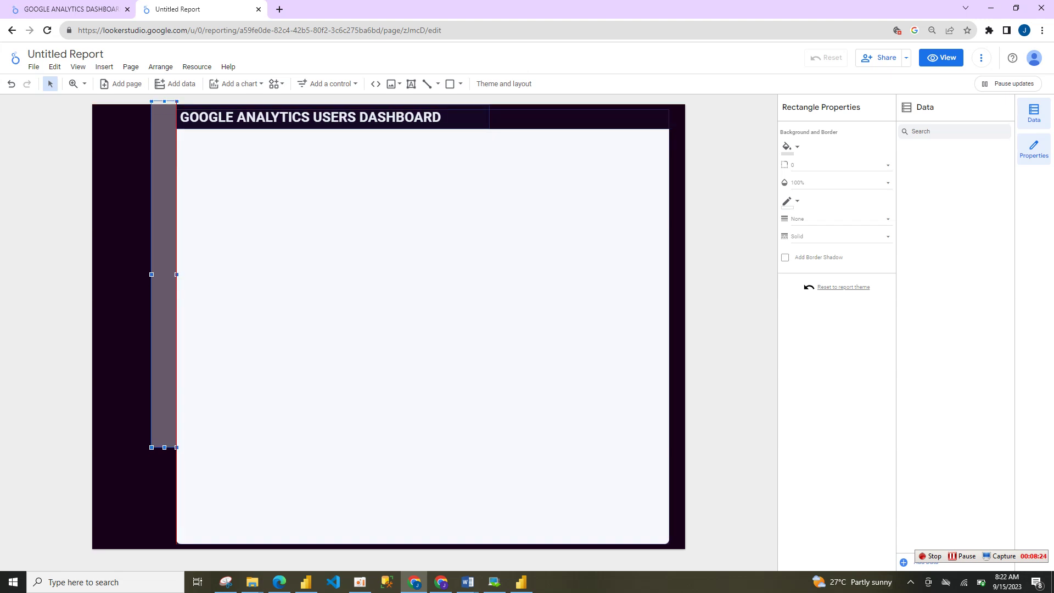
Narrow the large white rectangle by shifting its left edge inward, and move the title across to match
click(198, 285)
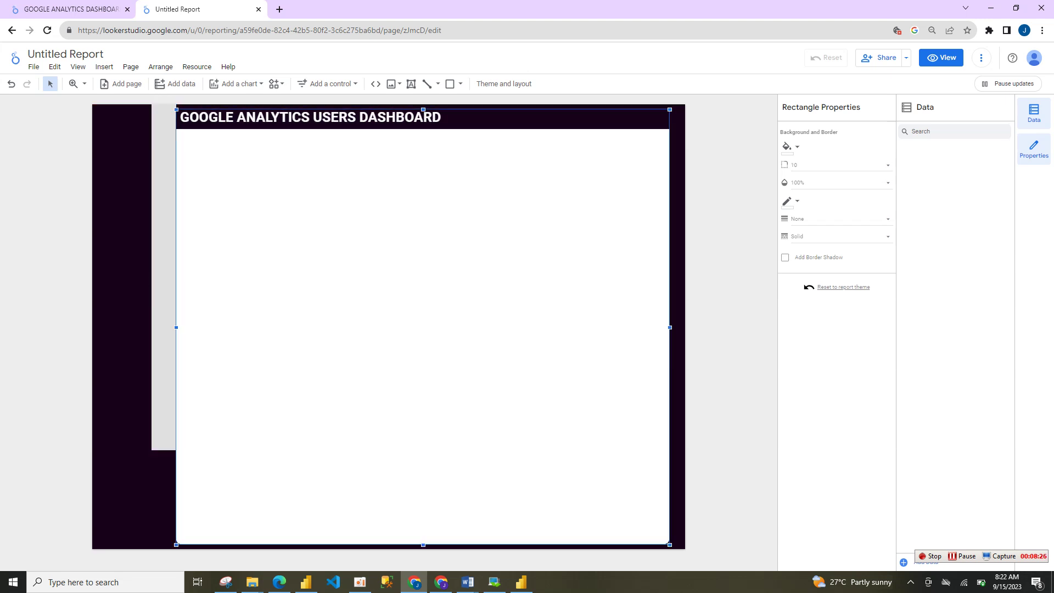
key(ctrl+z)
key(ctrl+z)
key(ctrl+z)
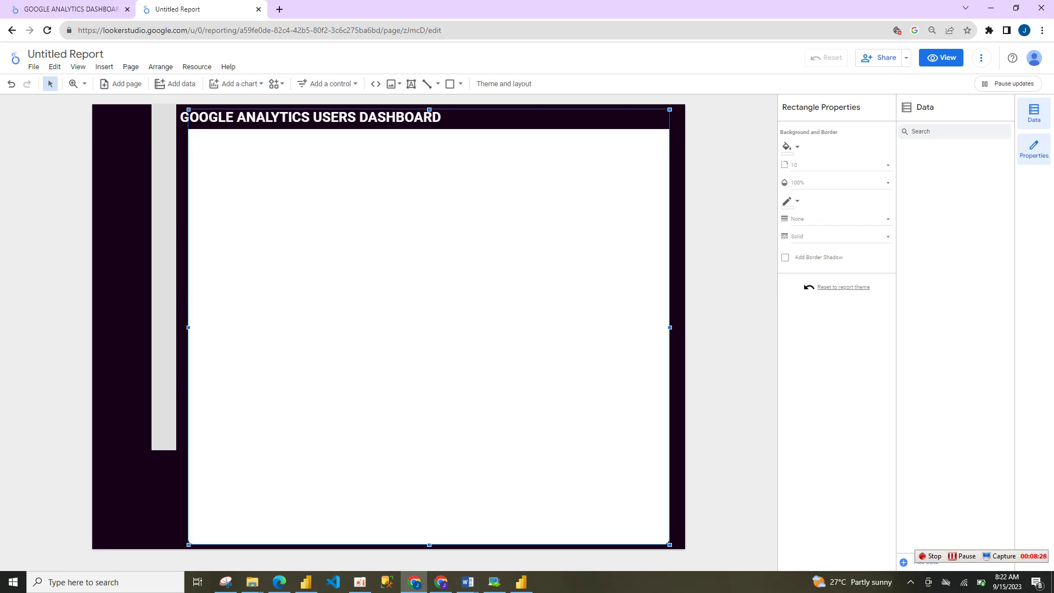
click(310, 117)
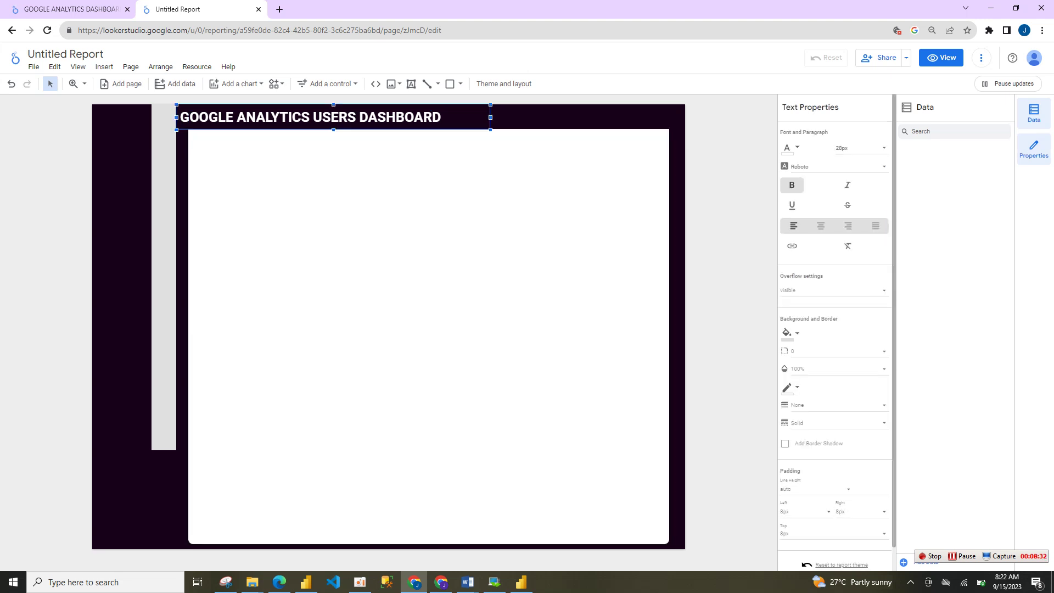
drag(311, 117, 322, 117)
Fit the grey strip into the narrow gap beside the large white rectangle's left edge and fill it white
click(164, 278)
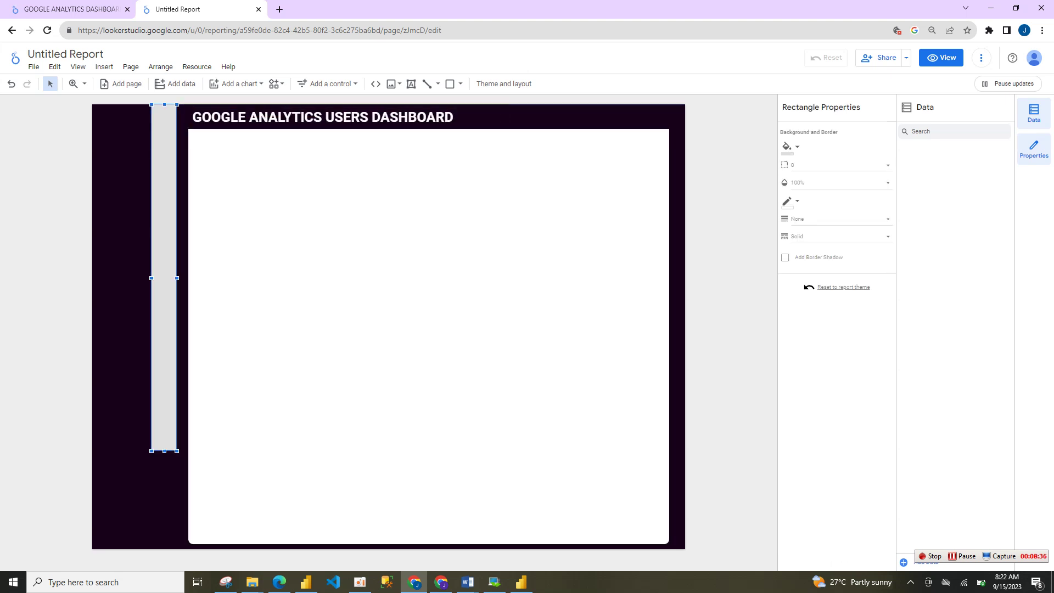
drag(163, 277, 176, 278)
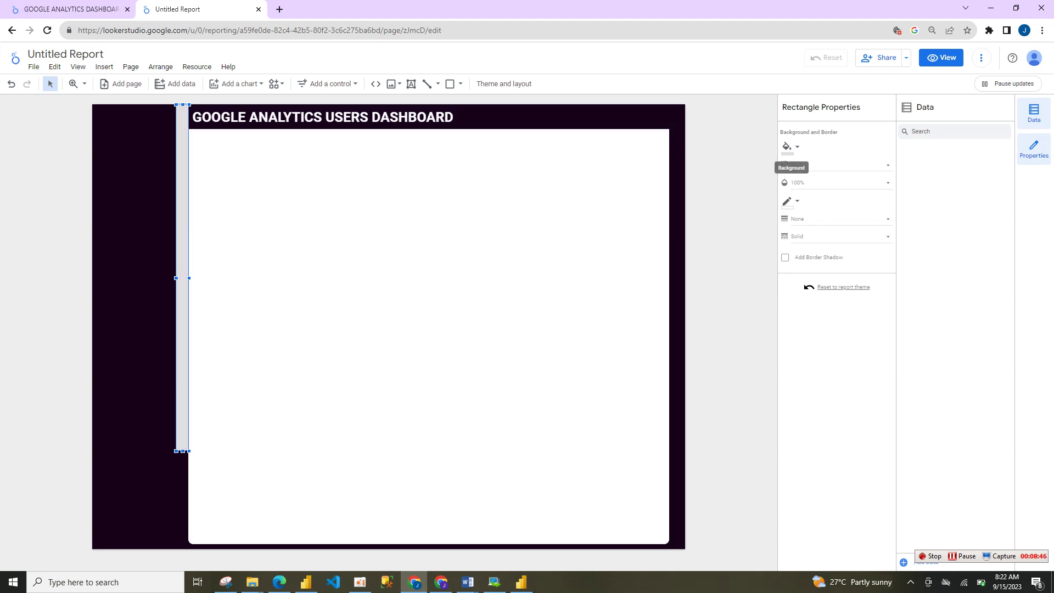
click(789, 146)
click(934, 176)
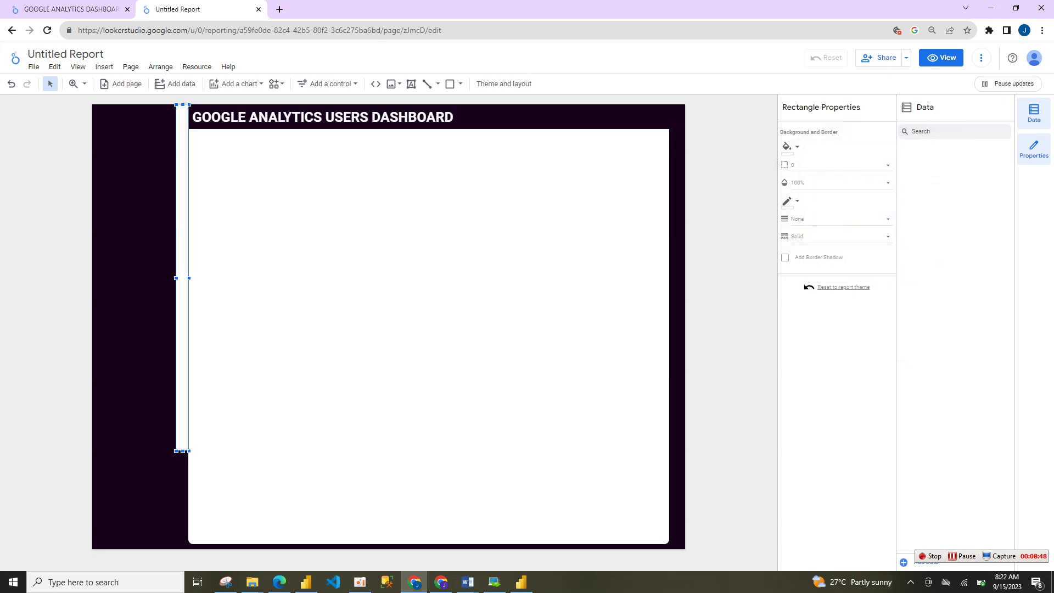
Extend the narrow white strip down to the page's bottom edge
drag(182, 451, 183, 550)
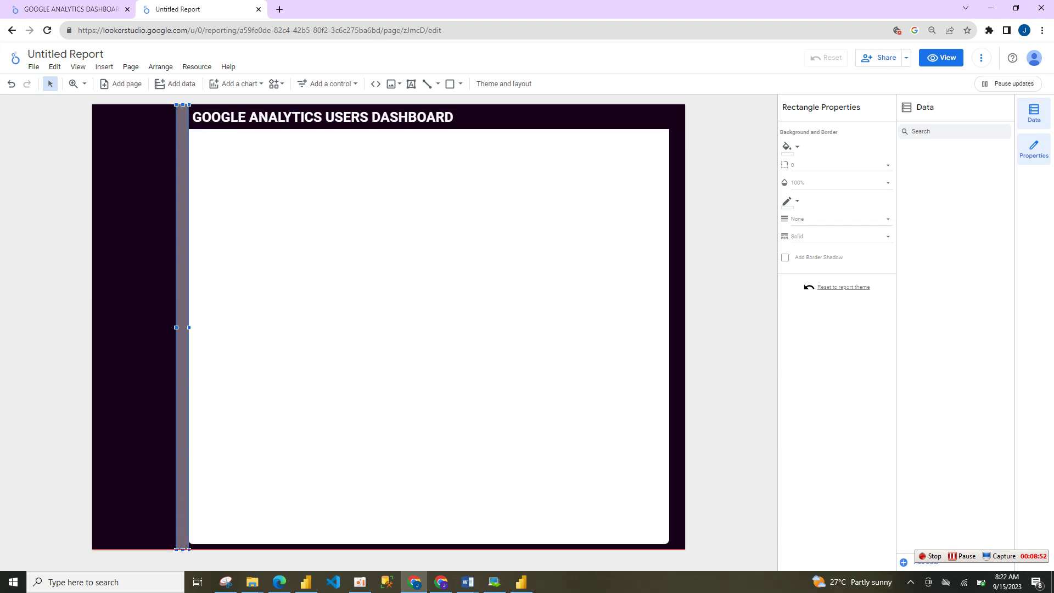
click(430, 327)
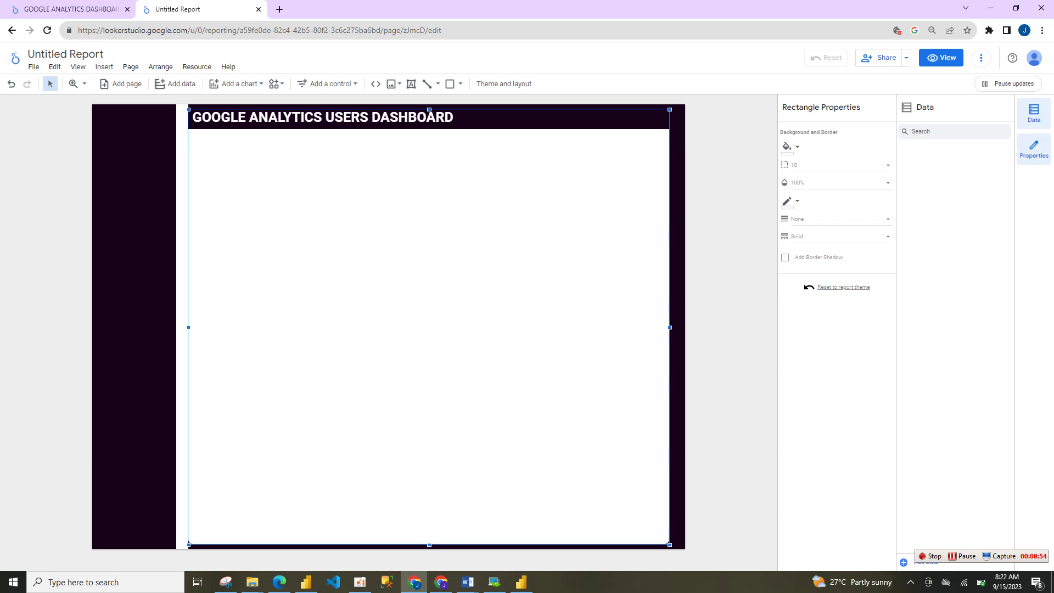
click(21, 377)
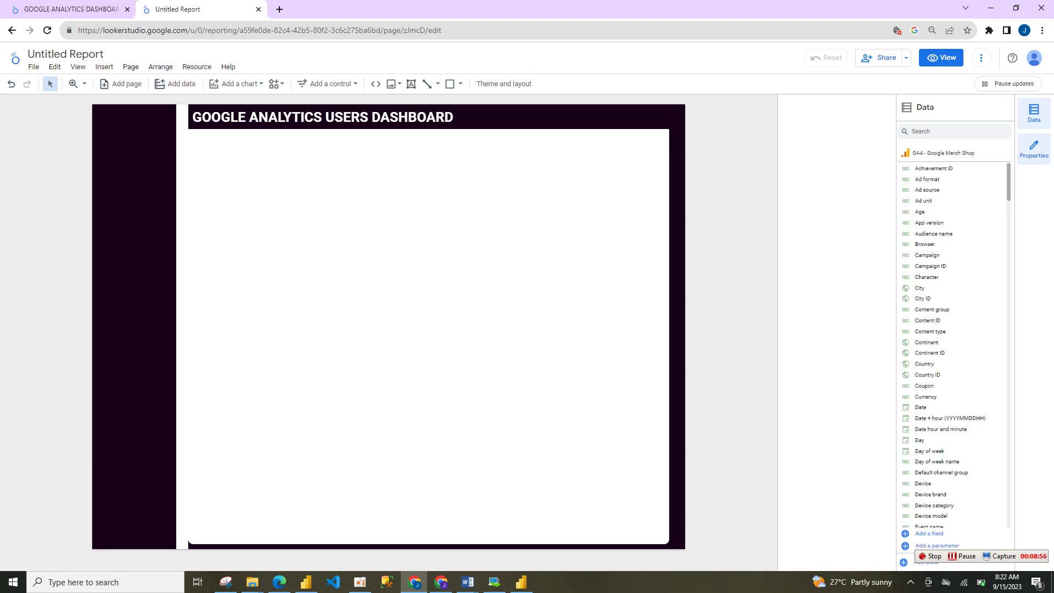
click(323, 117)
drag(189, 117, 188, 117)
click(46, 329)
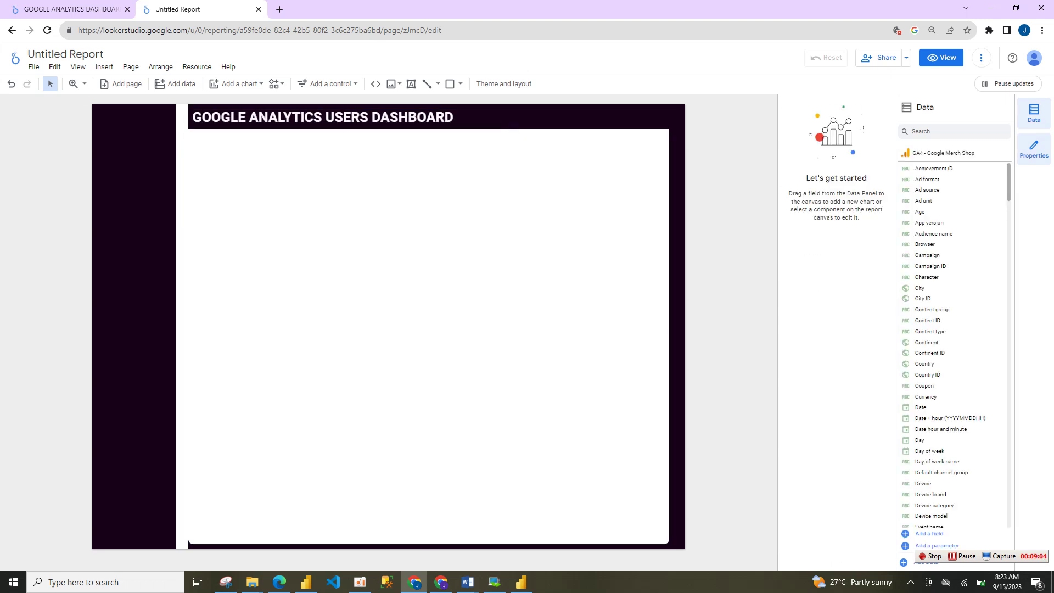
Check the finished dashboard's layout and add a scorecard in the upper-left part of the new report's white area
key(ctrl+1)
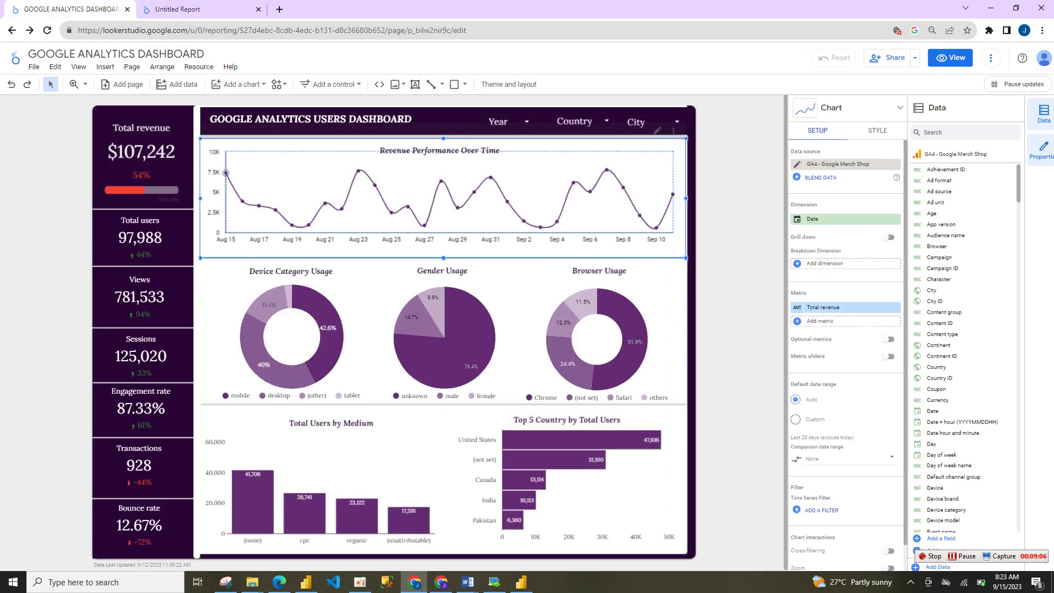
key(ctrl+2)
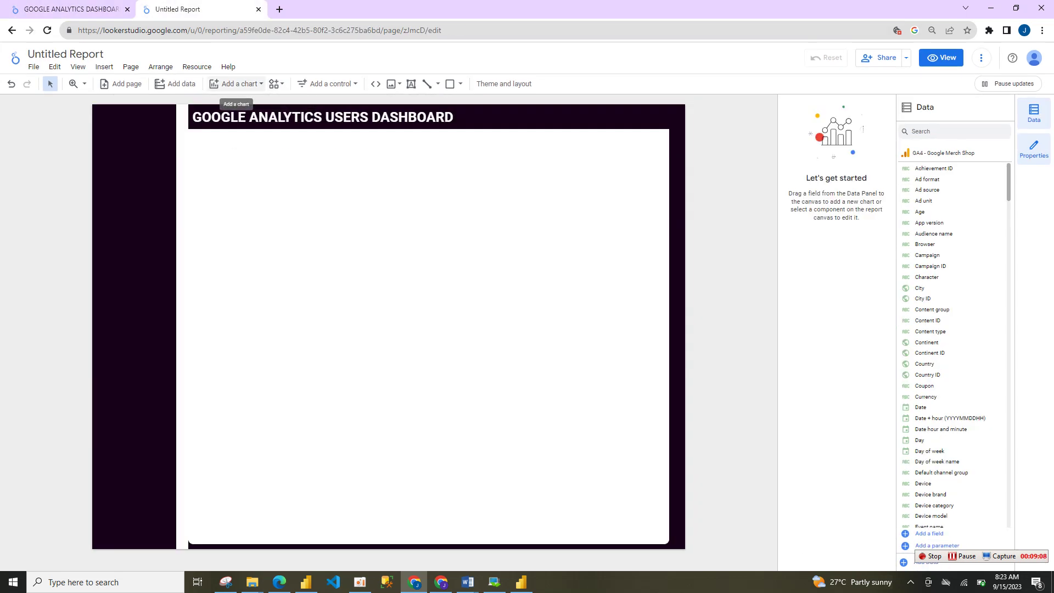
click(235, 83)
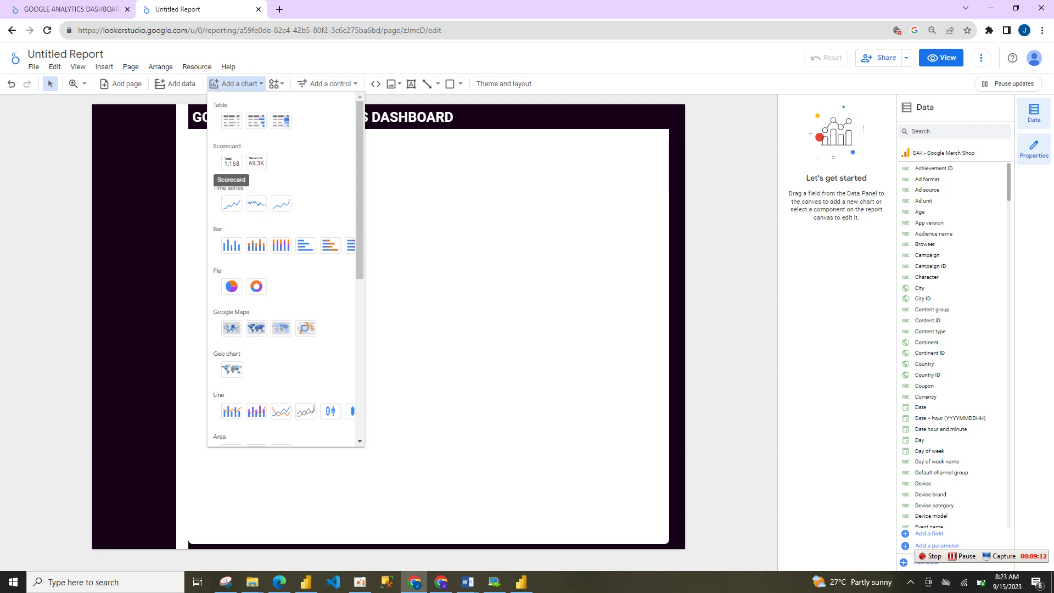
click(231, 162)
click(232, 159)
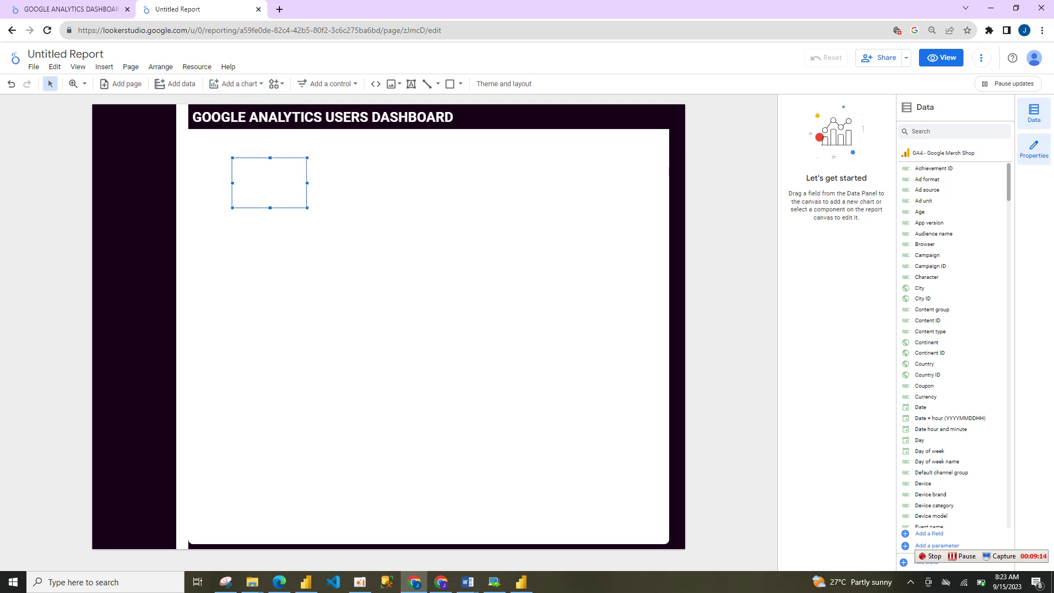
Set the new scorecard's metric to Total revenue and resize it to a compact box in the white area's upper part
drag(307, 208, 806, 201)
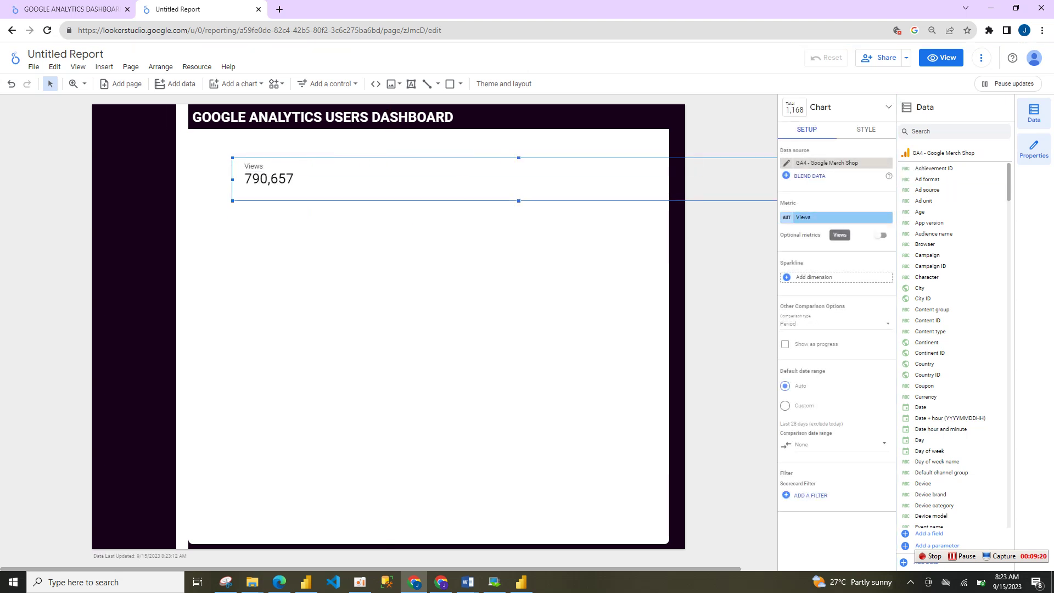
click(821, 217)
text(RE)
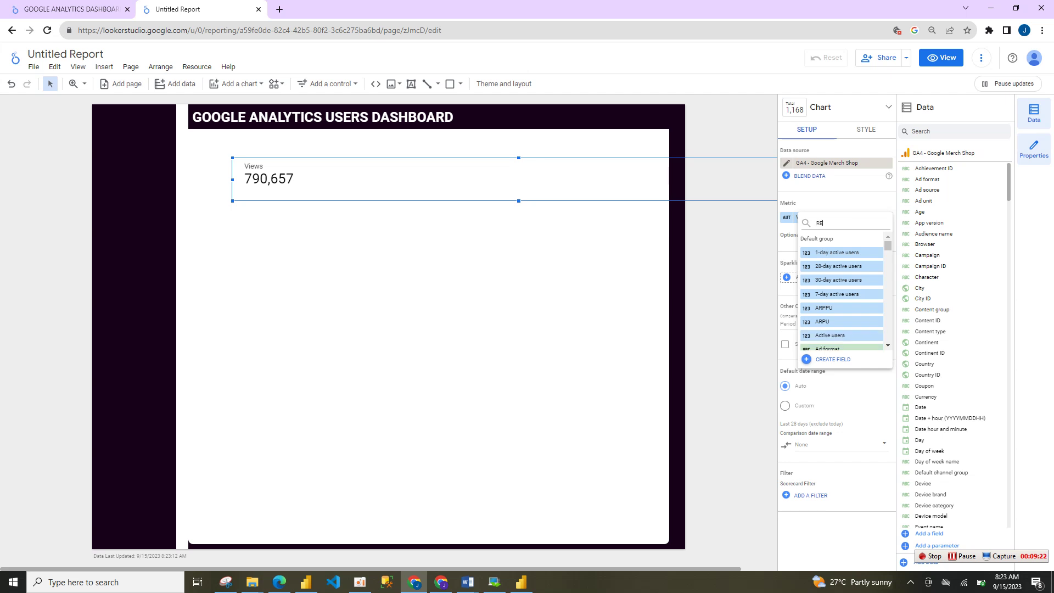
text(VENE)
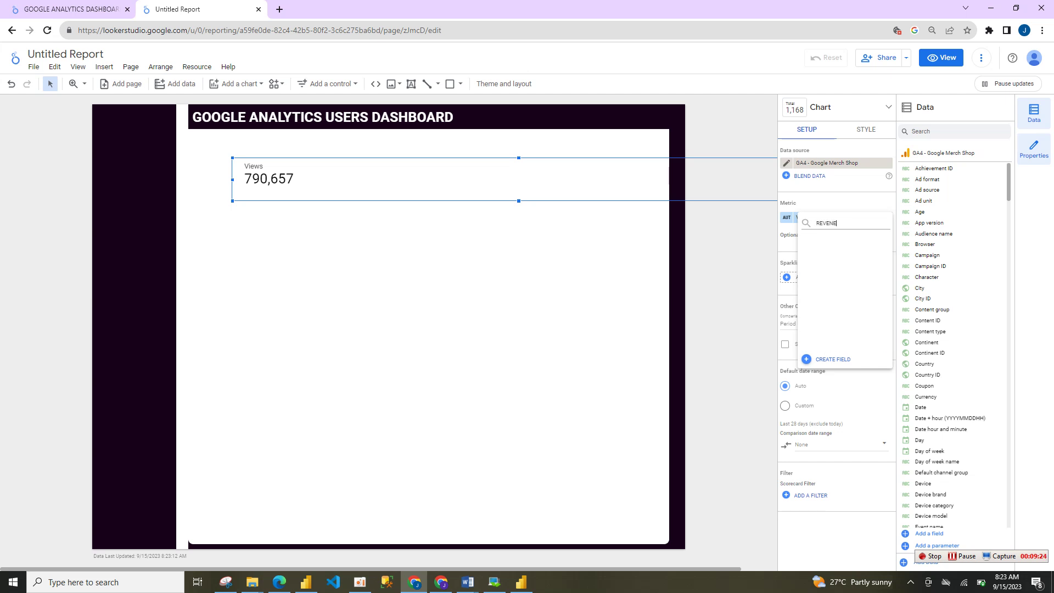
key(BackSpace)
text(U)
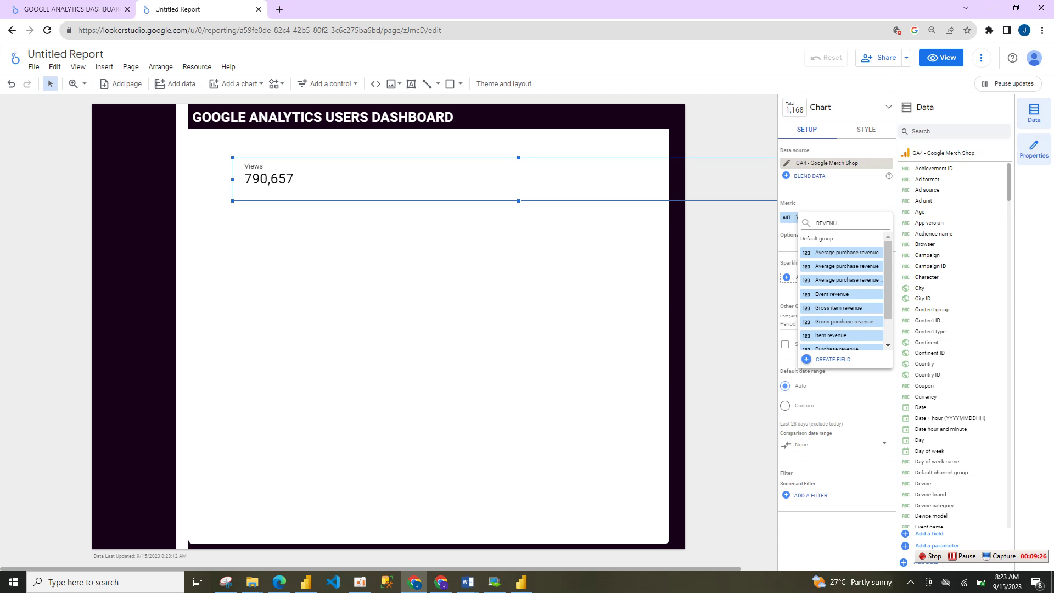
scroll(843, 291, down, 2)
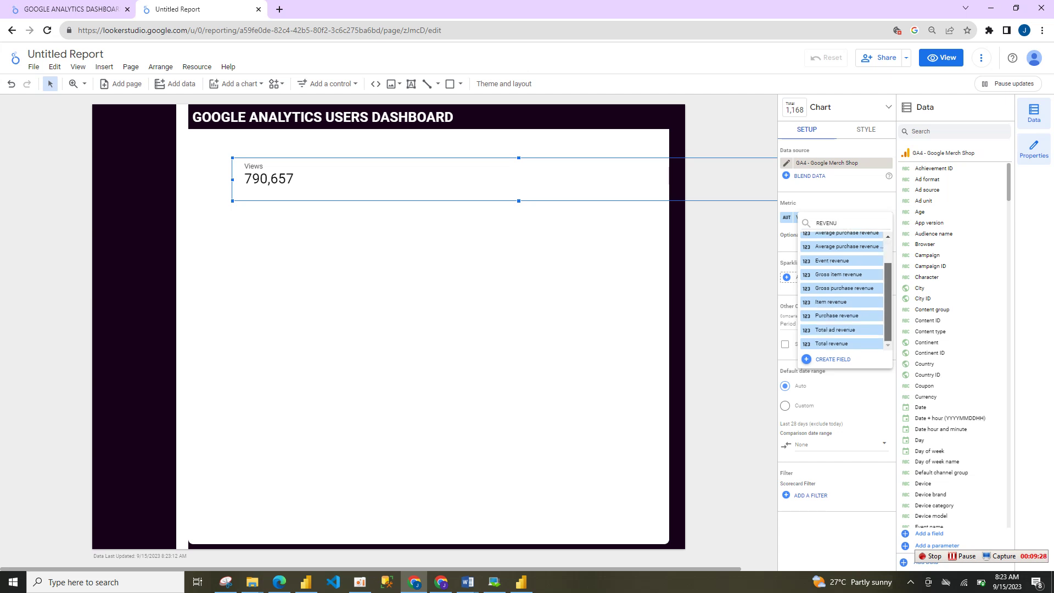
click(833, 343)
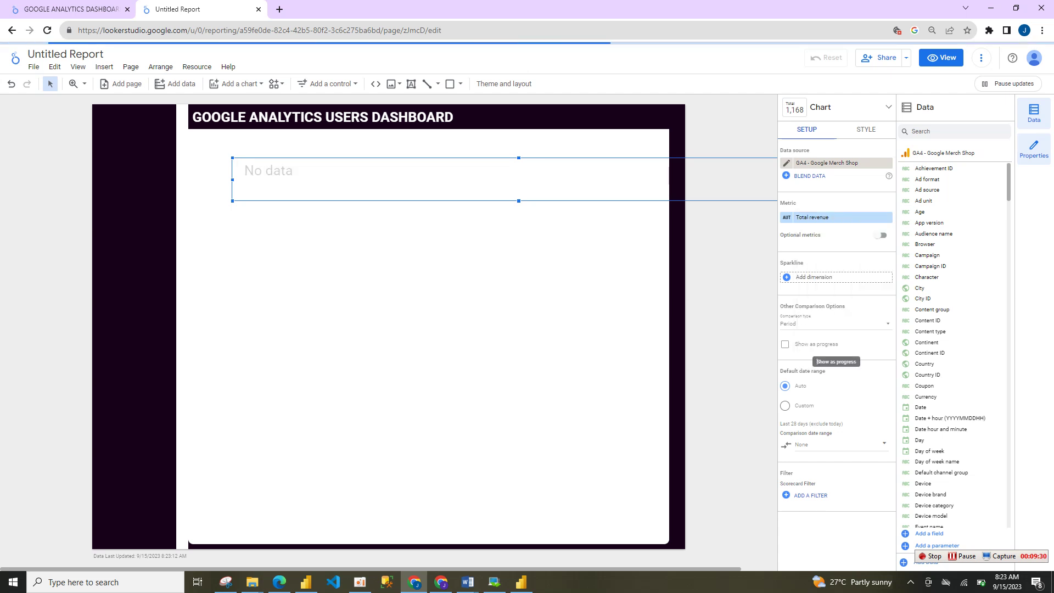
drag(384, 180, 275, 206)
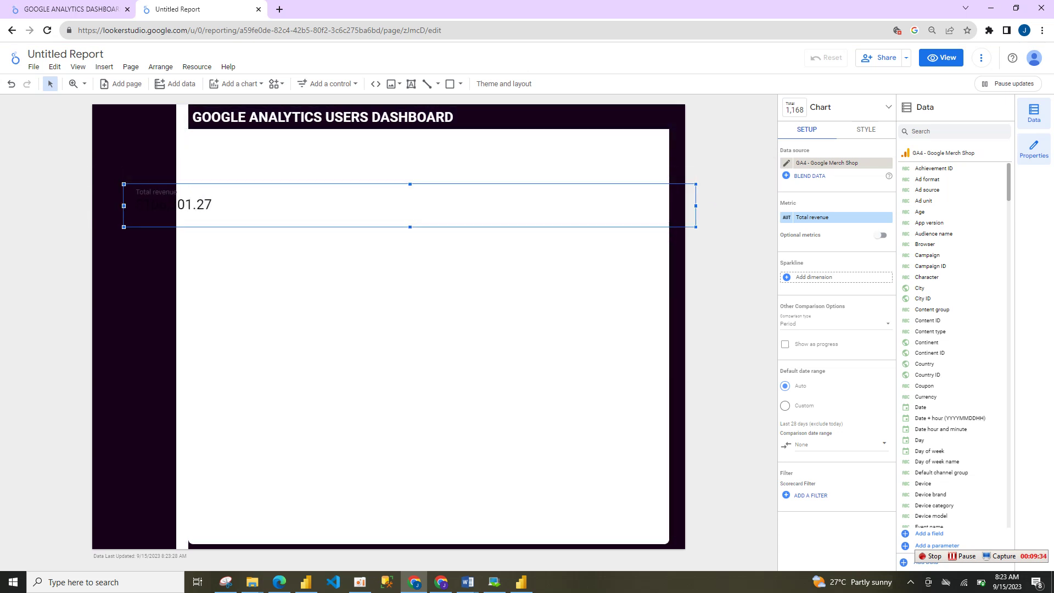
drag(696, 205, 459, 224)
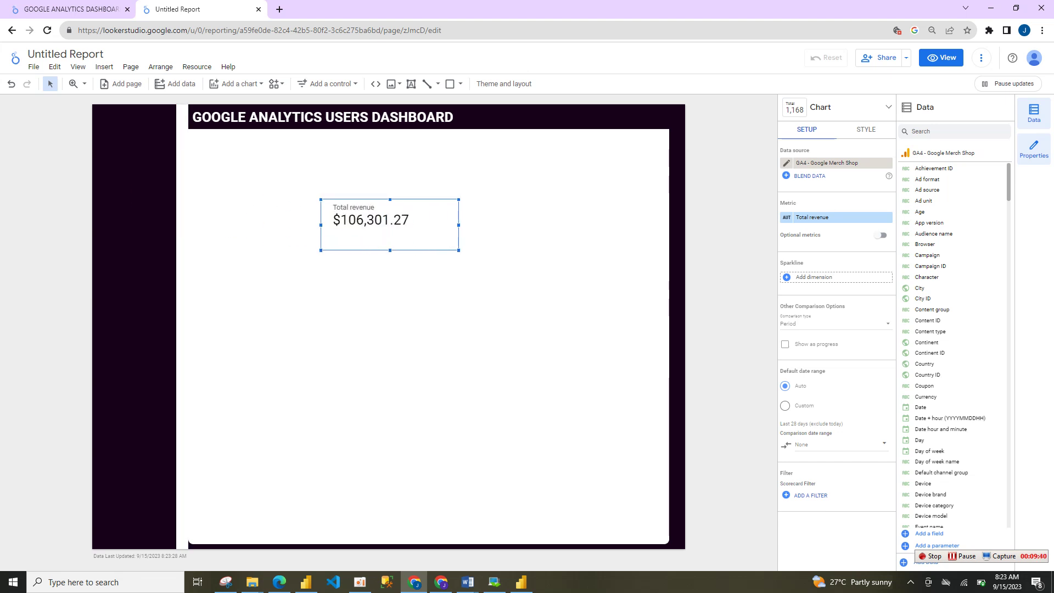
Centre the scorecard's metric name, metric value and comparison, and set the primary metric's decimal precision to 0
click(873, 130)
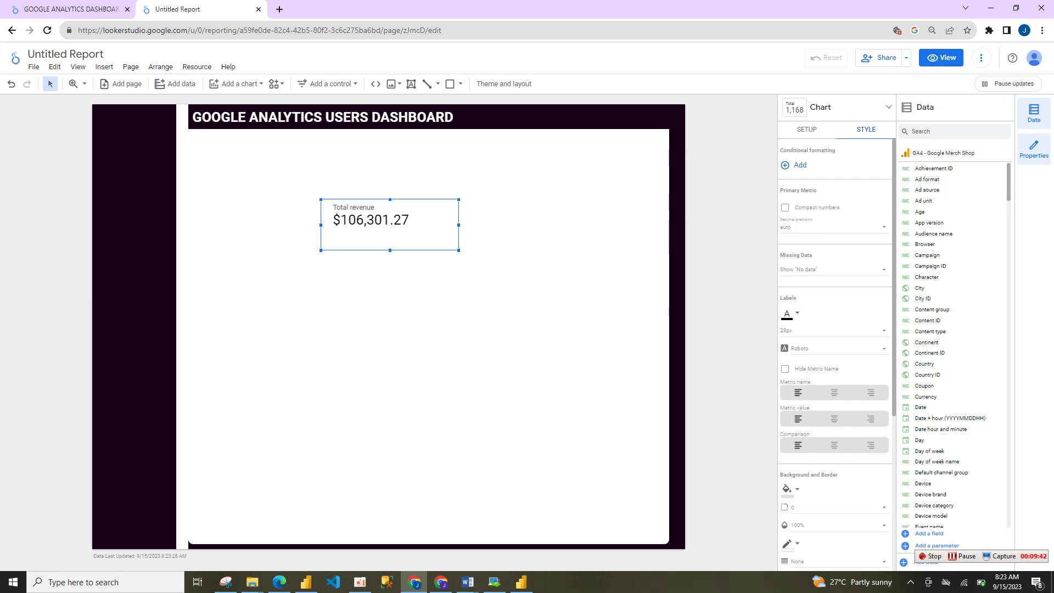
click(835, 392)
click(834, 419)
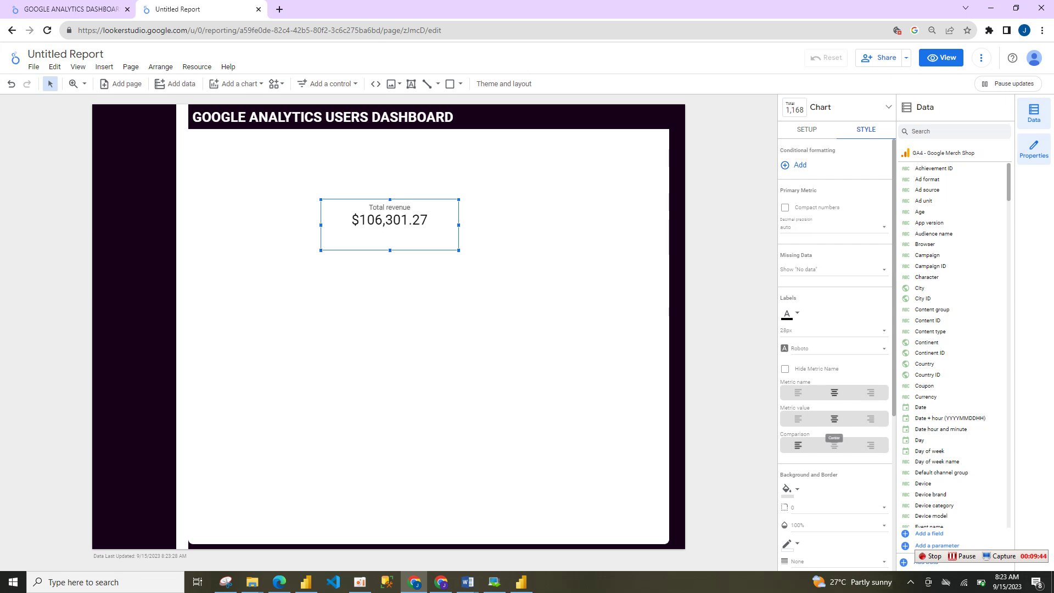
click(834, 445)
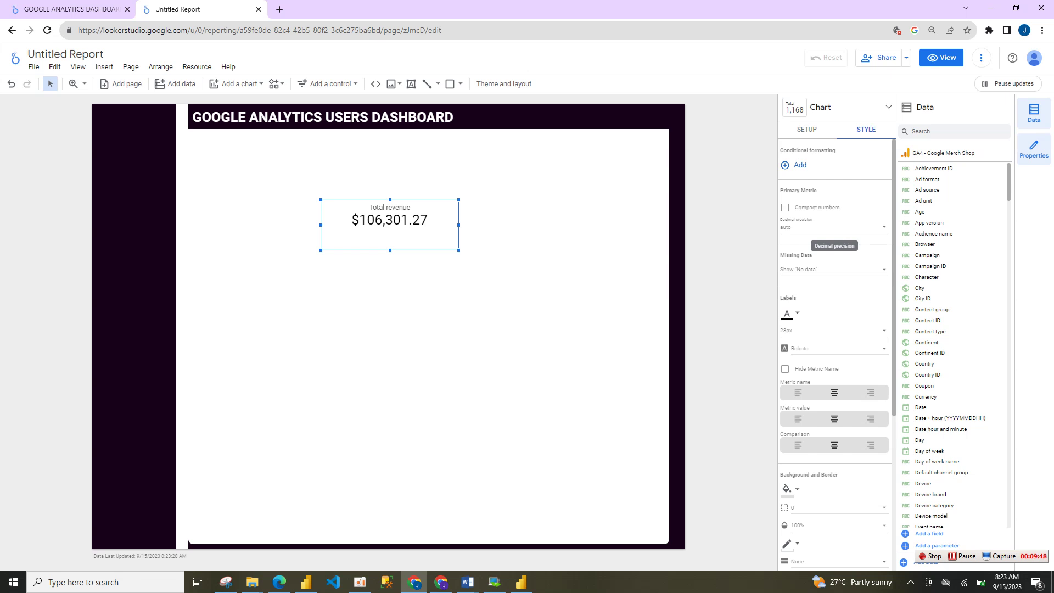
click(834, 227)
click(830, 251)
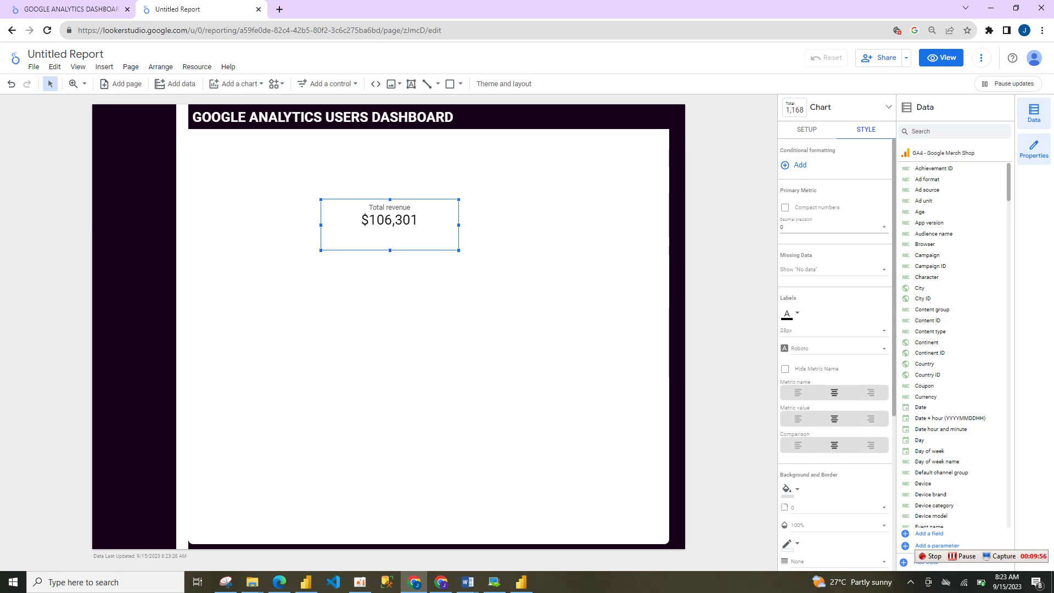
Compare the Total revenue scorecard with the previous year, trim its frame slightly and show the comparison as progress
click(808, 130)
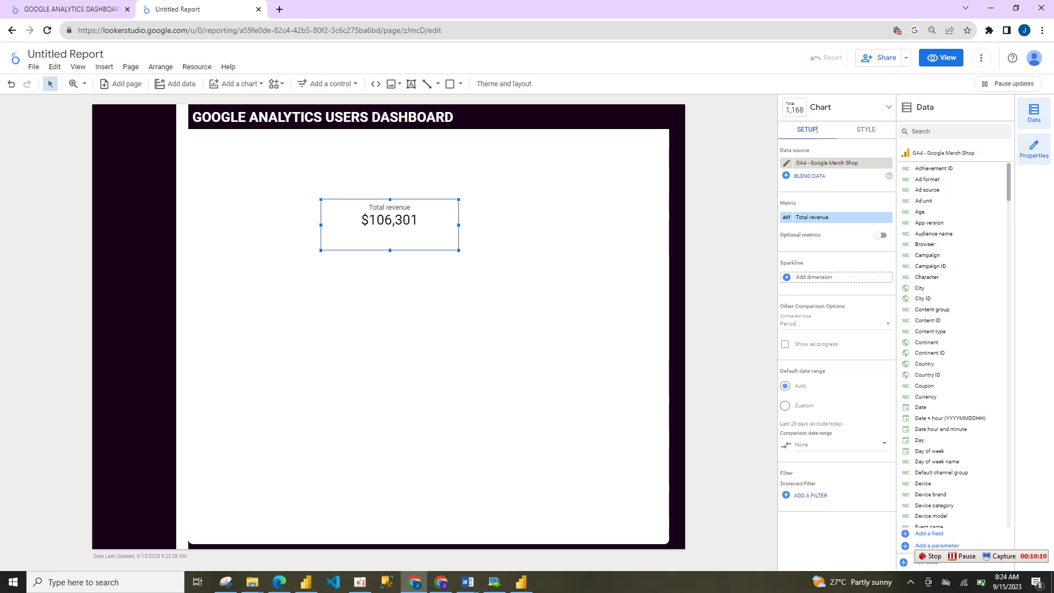
click(840, 444)
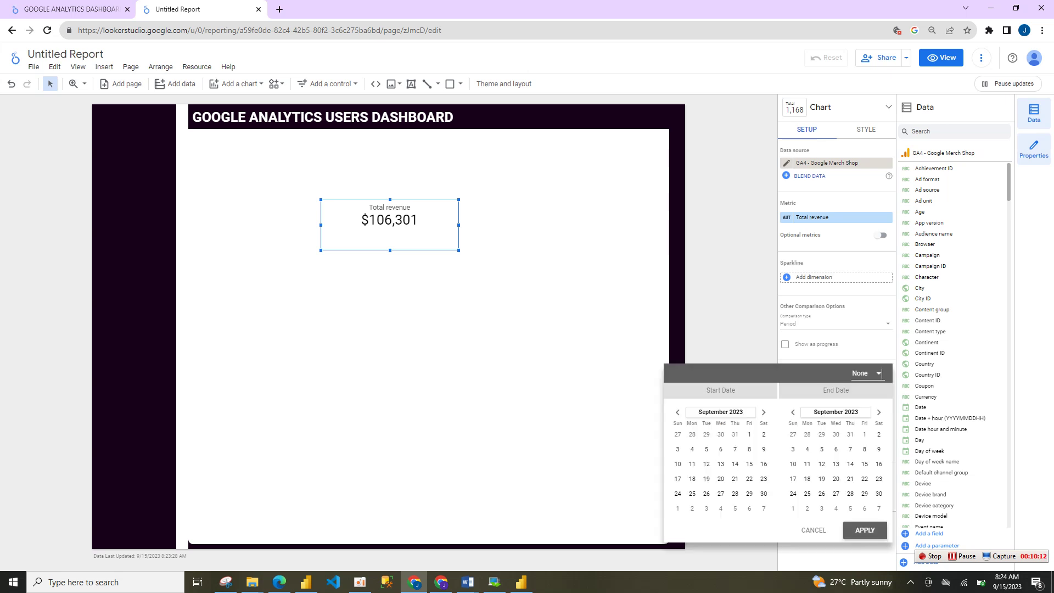
click(865, 374)
click(872, 350)
click(865, 530)
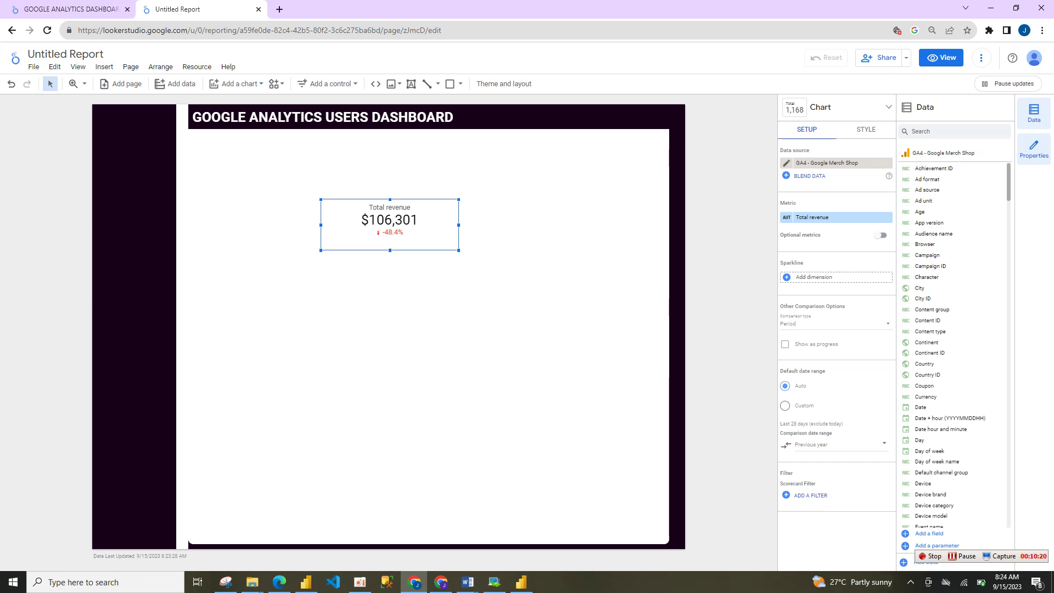
click(839, 444)
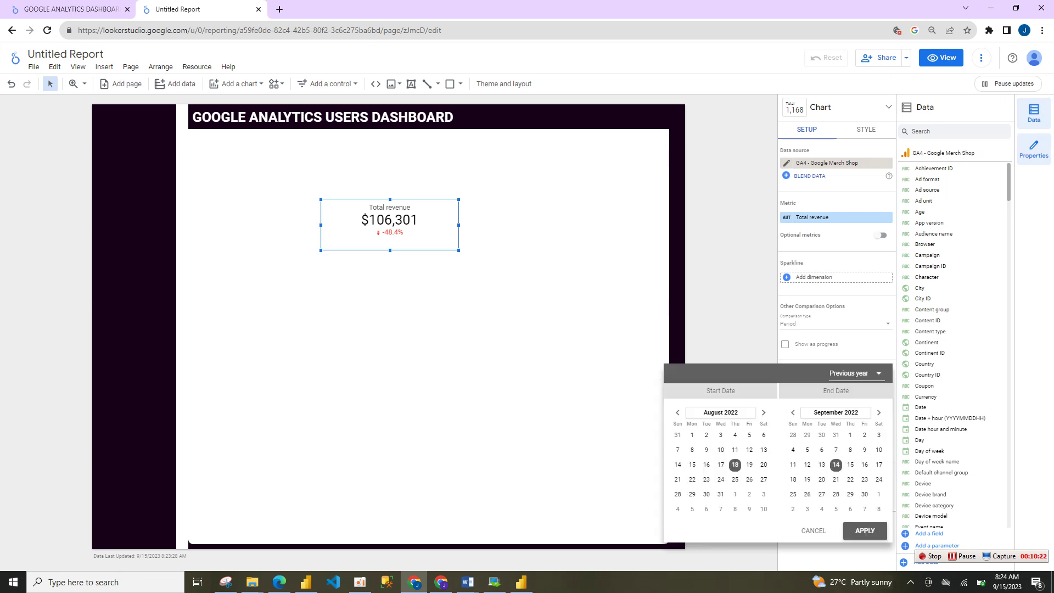
key(Escape)
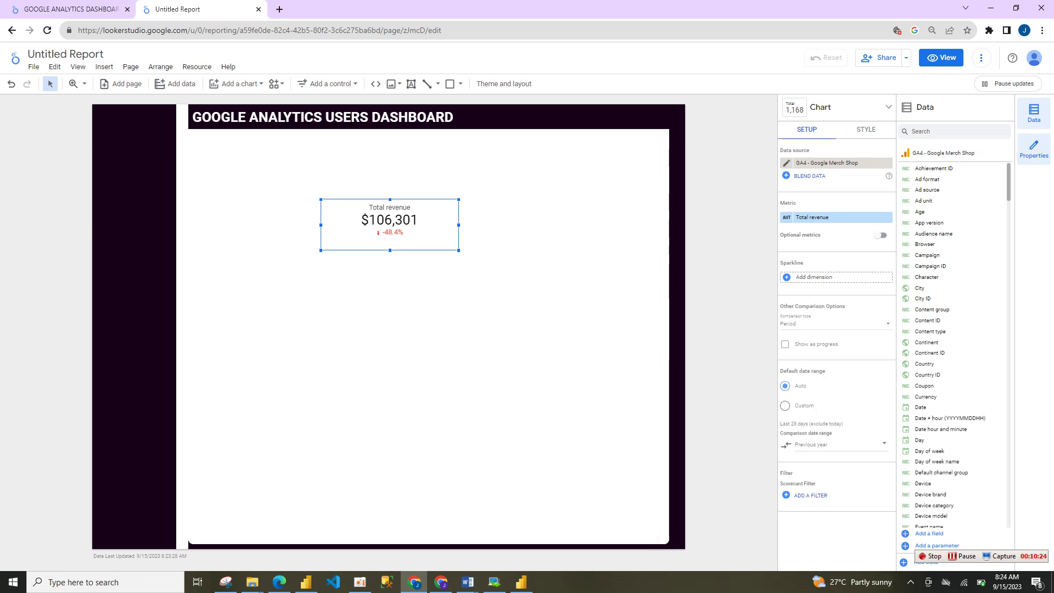
drag(459, 250, 447, 248)
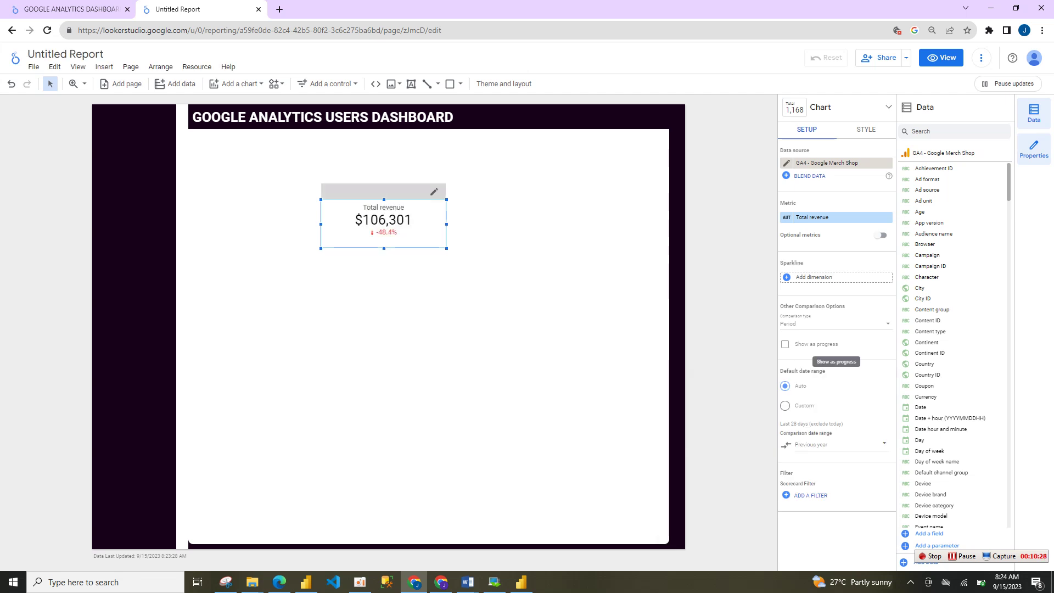
click(785, 344)
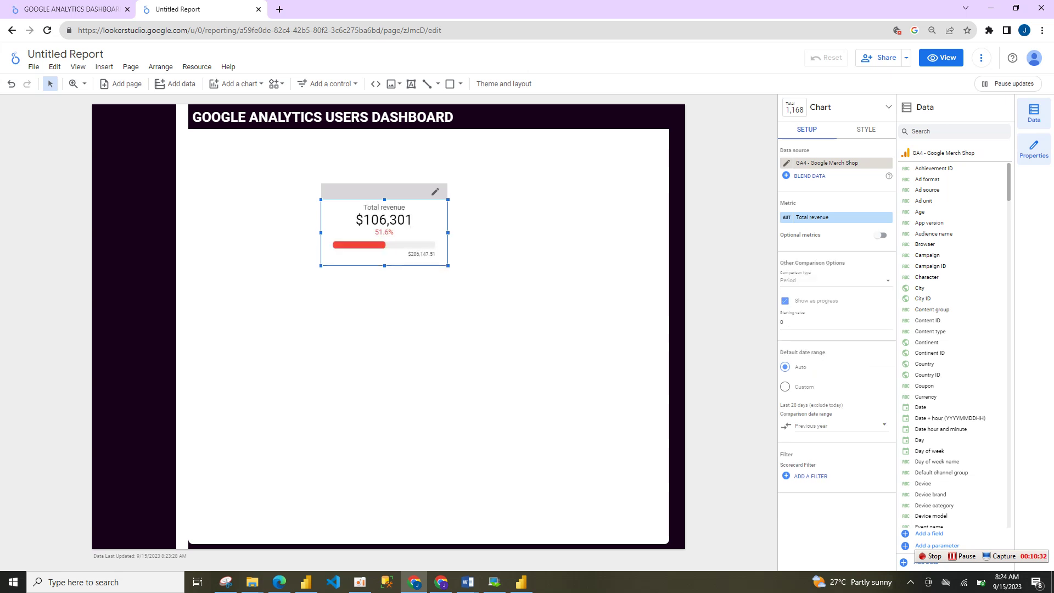
Change the Total revenue scorecard's label colour to white
click(866, 130)
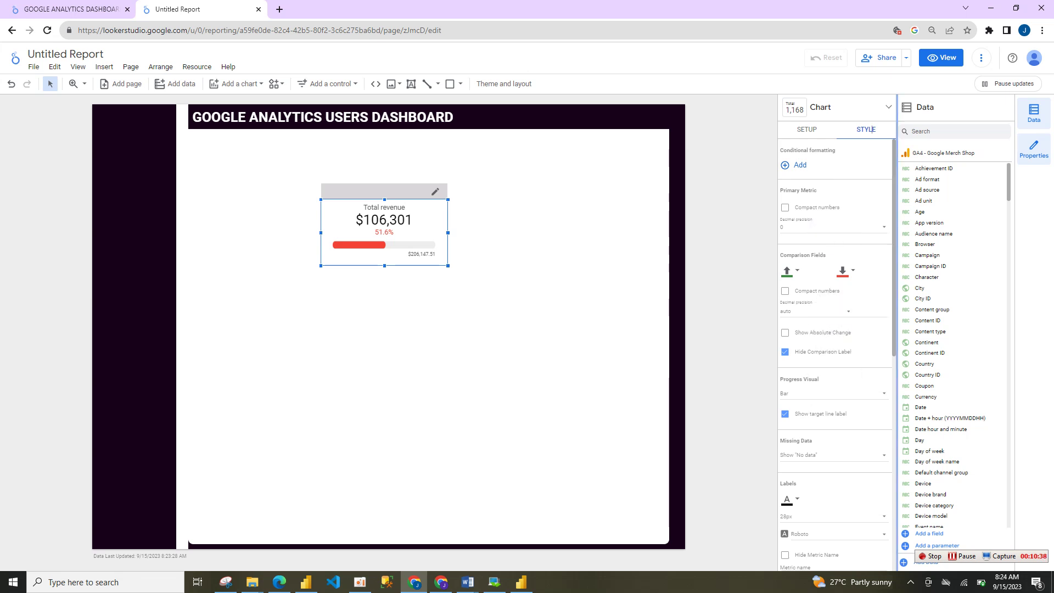
scroll(835, 351, down, 3)
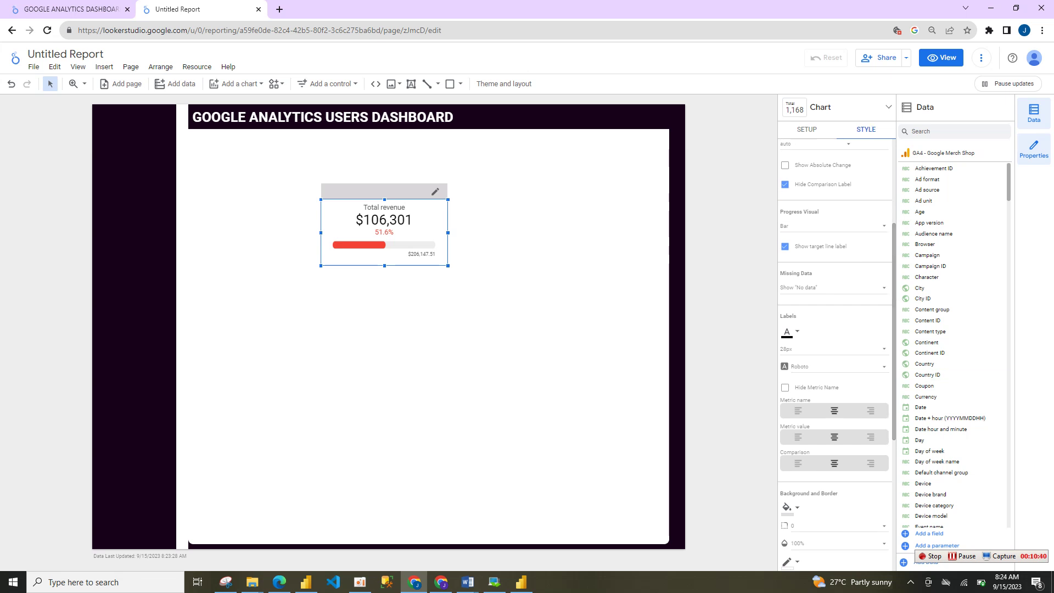
click(788, 331)
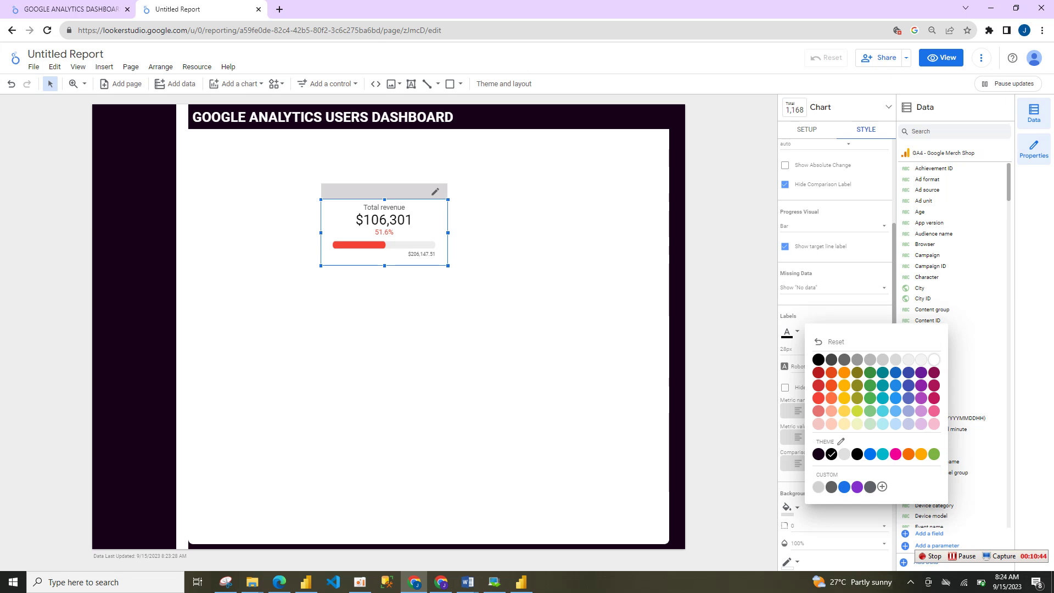
click(934, 359)
Move the Total revenue scorecard to the top of the dark sidebar and narrow it to fit within the sidebar's width
drag(385, 232, 129, 143)
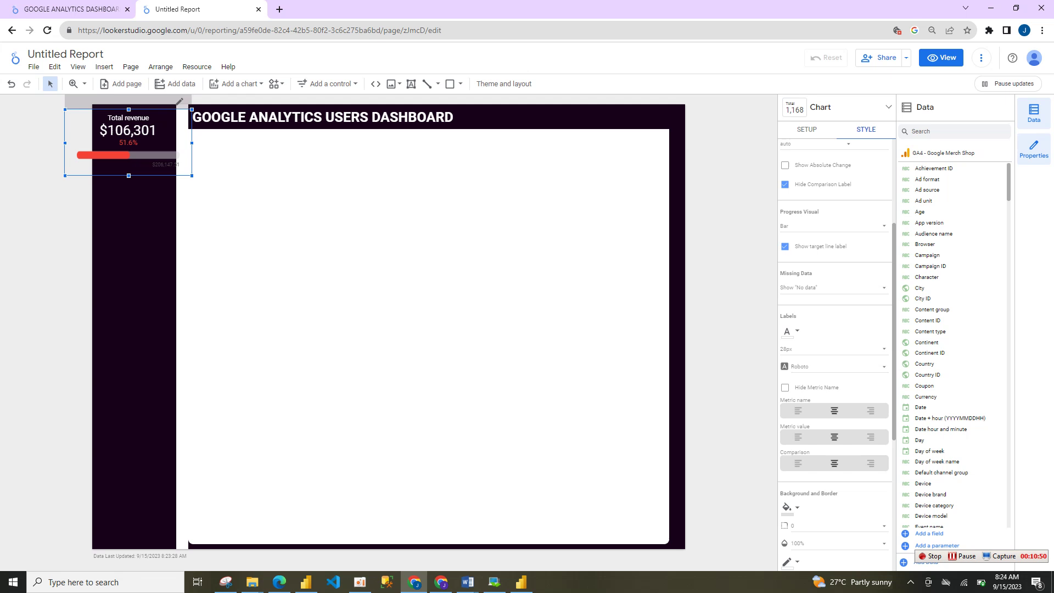
drag(65, 143, 95, 143)
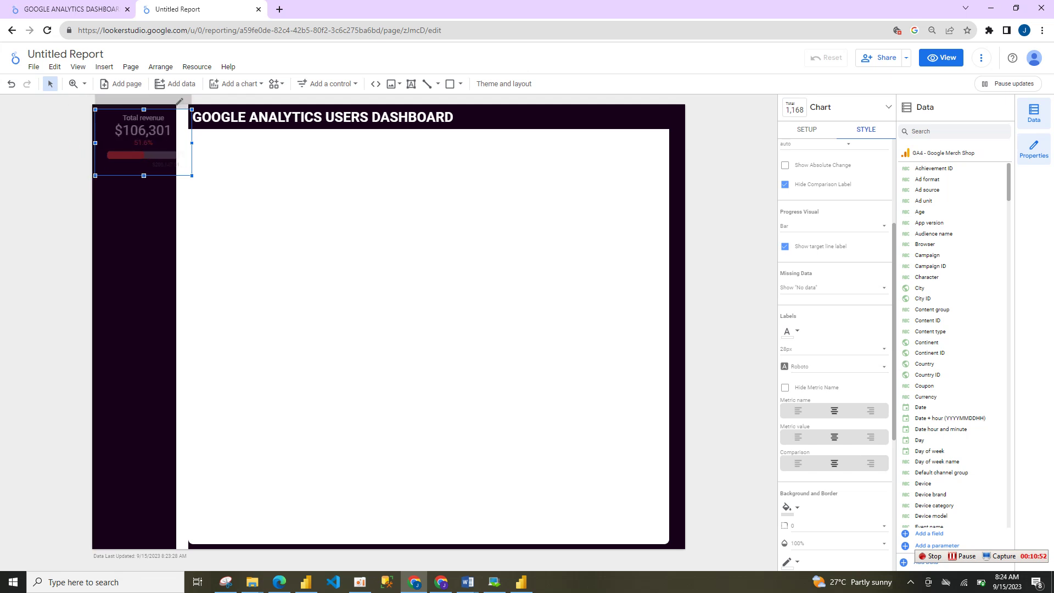
drag(191, 143, 172, 143)
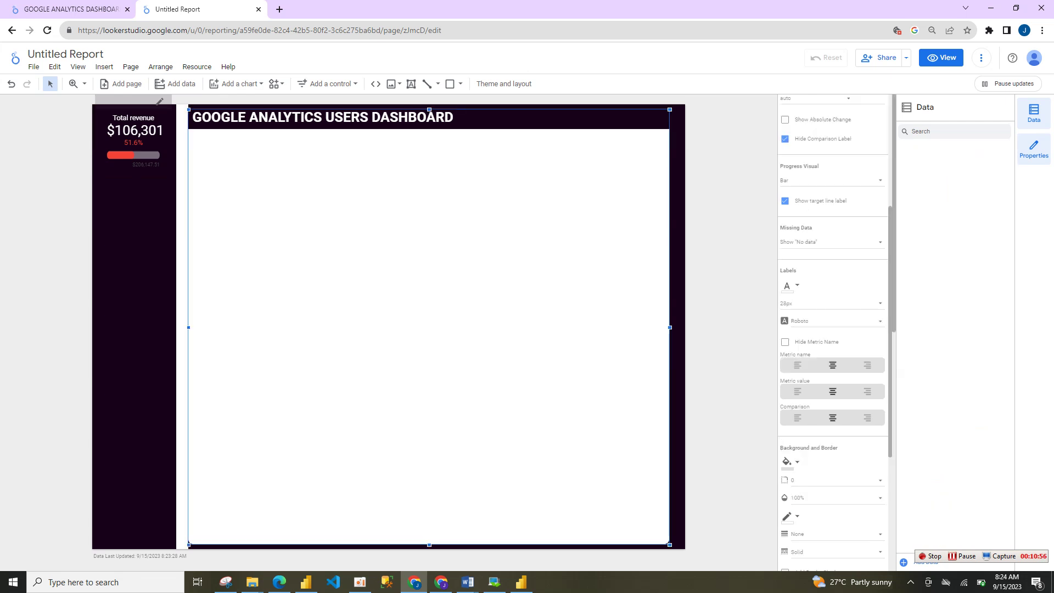
Narrow the white vertical strip by moving its left edge inward, and widen the Total revenue scorecard to the sidebar's new edge
click(183, 328)
click(429, 328)
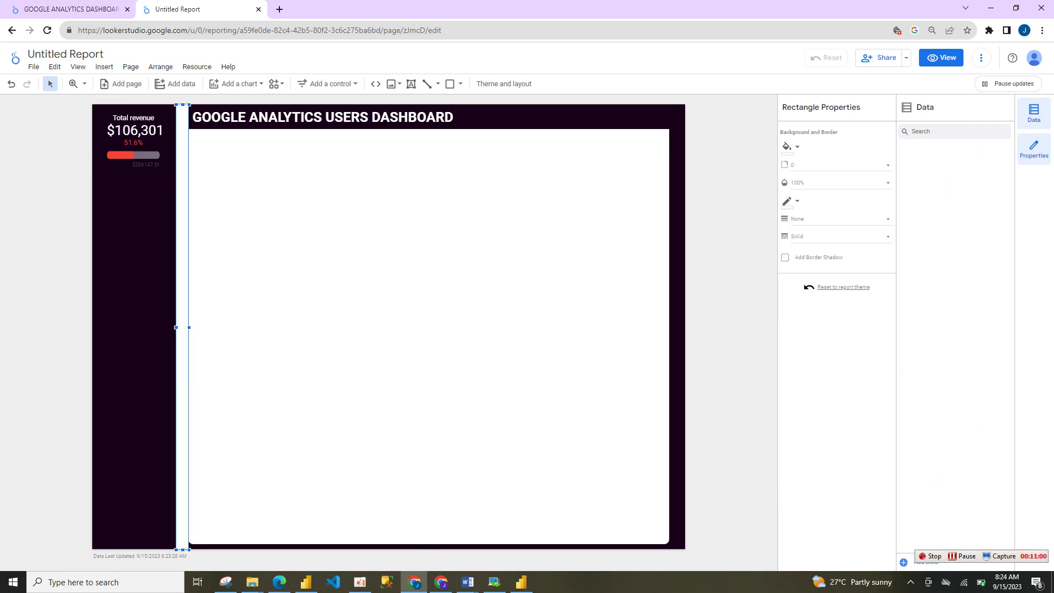
click(183, 328)
drag(176, 327, 182, 327)
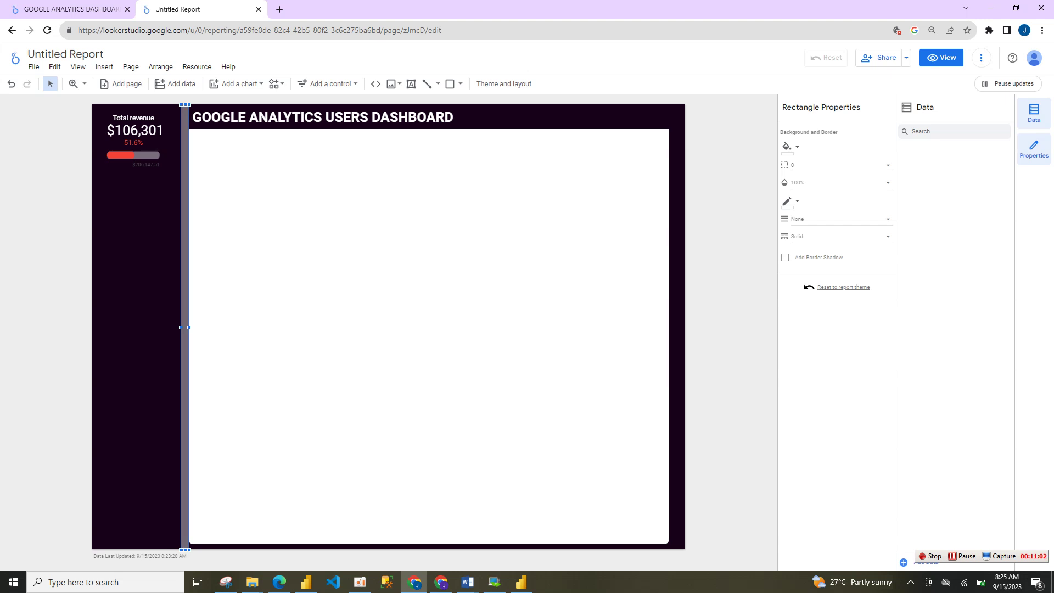
click(133, 142)
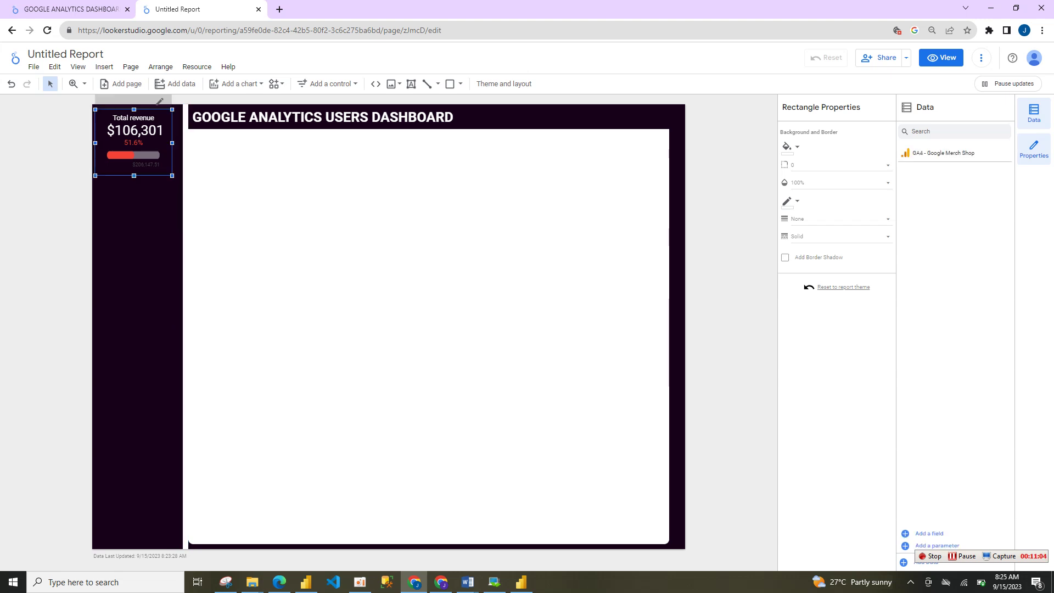
drag(173, 143, 182, 142)
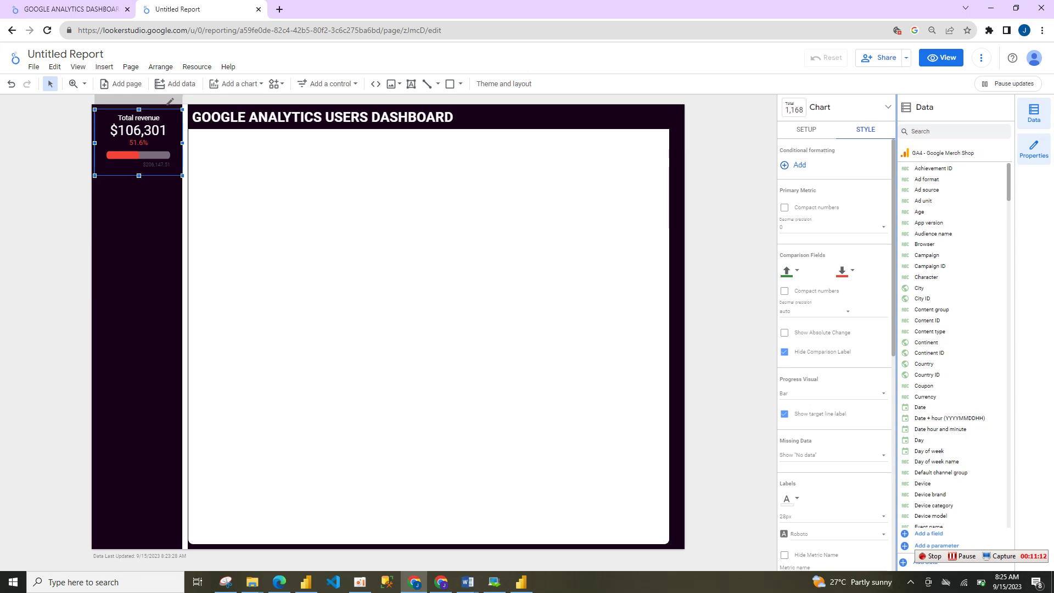
Set the Total revenue scorecard's label font to Lora at 30px
scroll(834, 351, down, 5)
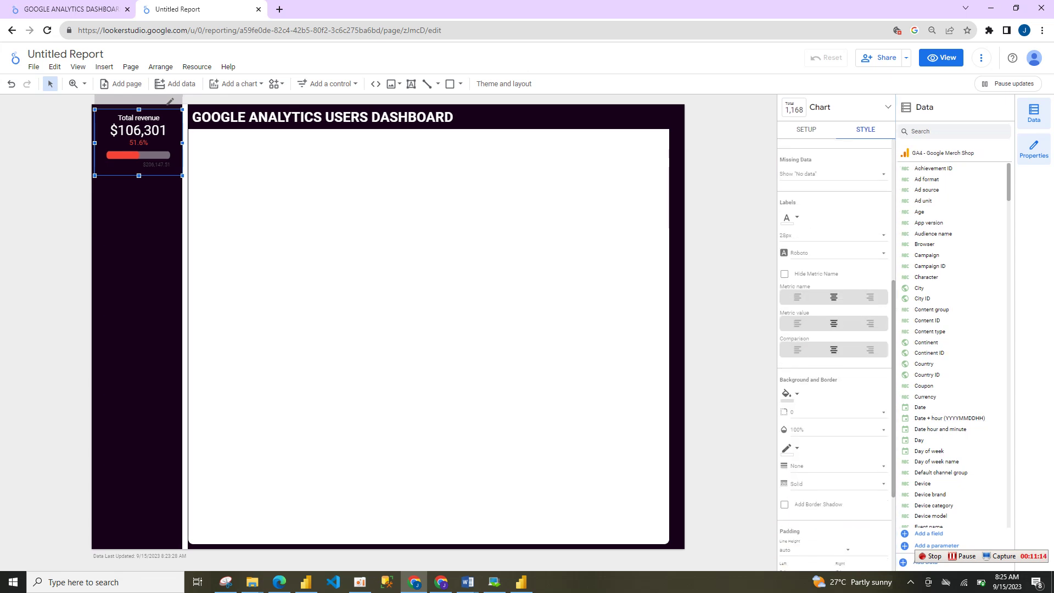
click(835, 253)
scroll(834, 249, up, 3)
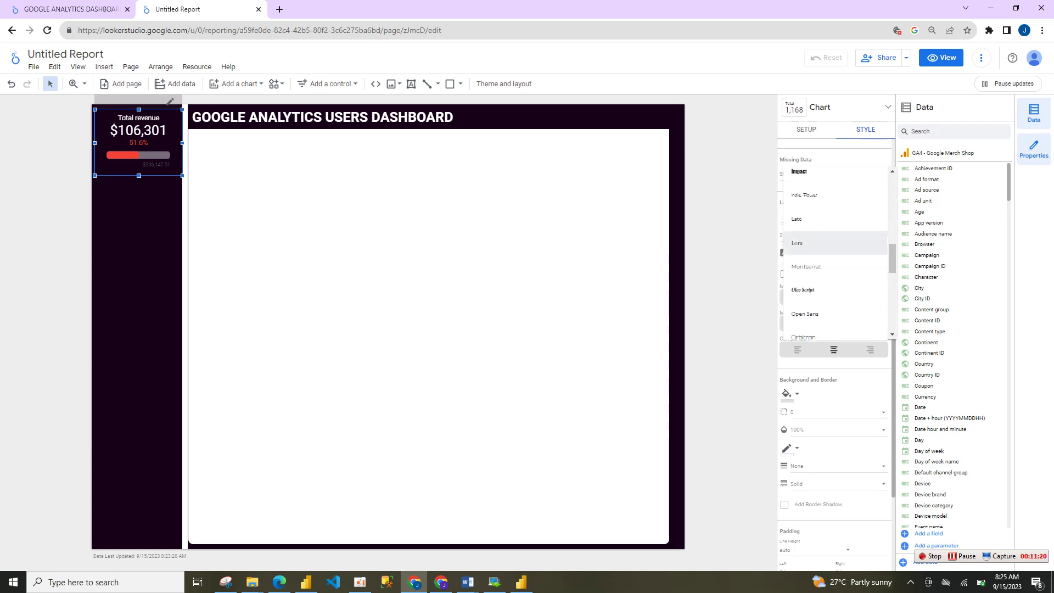
click(797, 242)
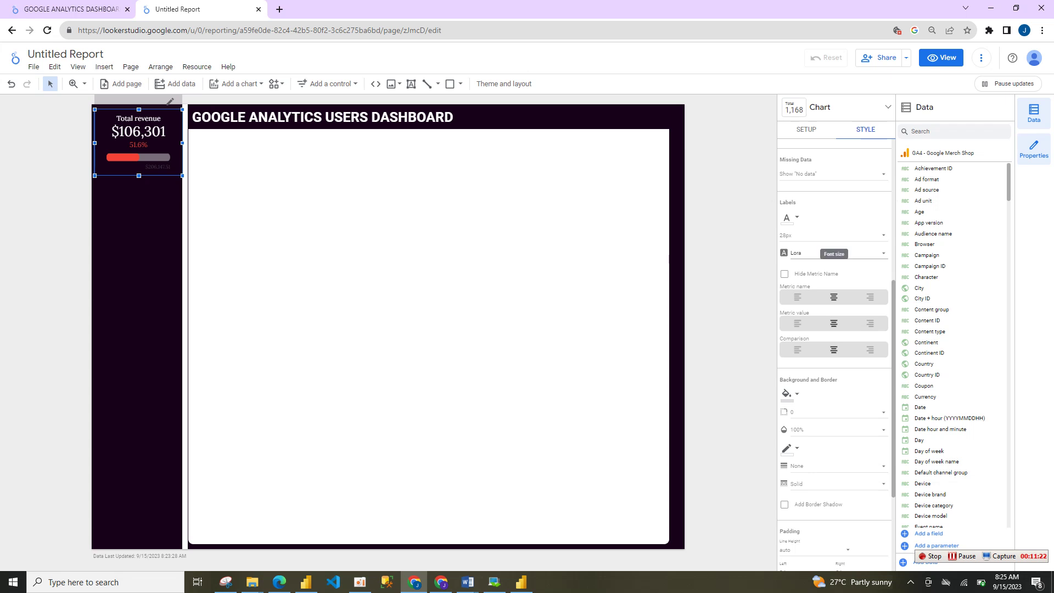
click(796, 235)
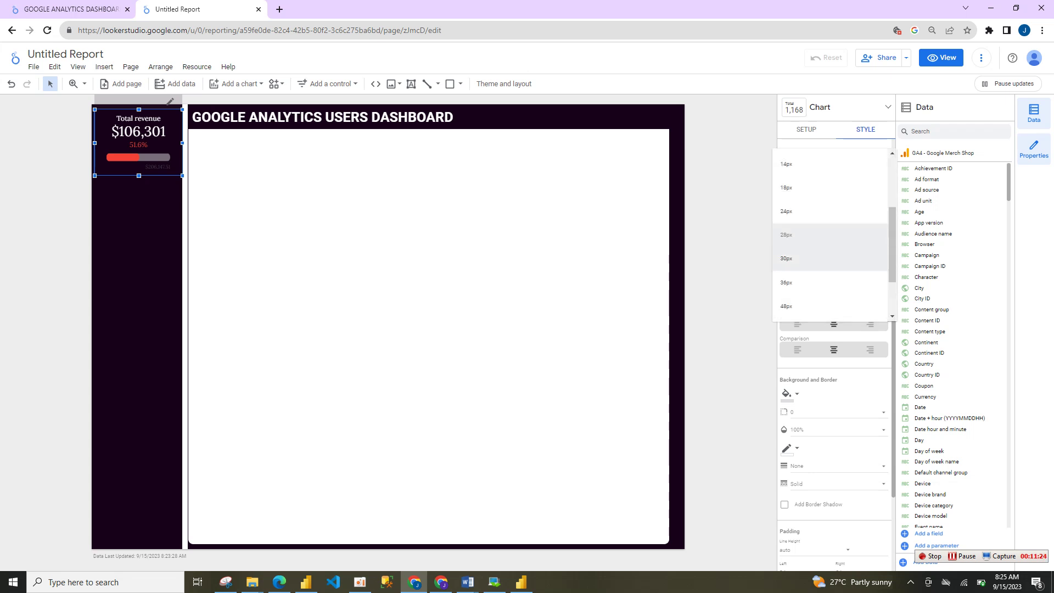
click(824, 258)
click(527, 280)
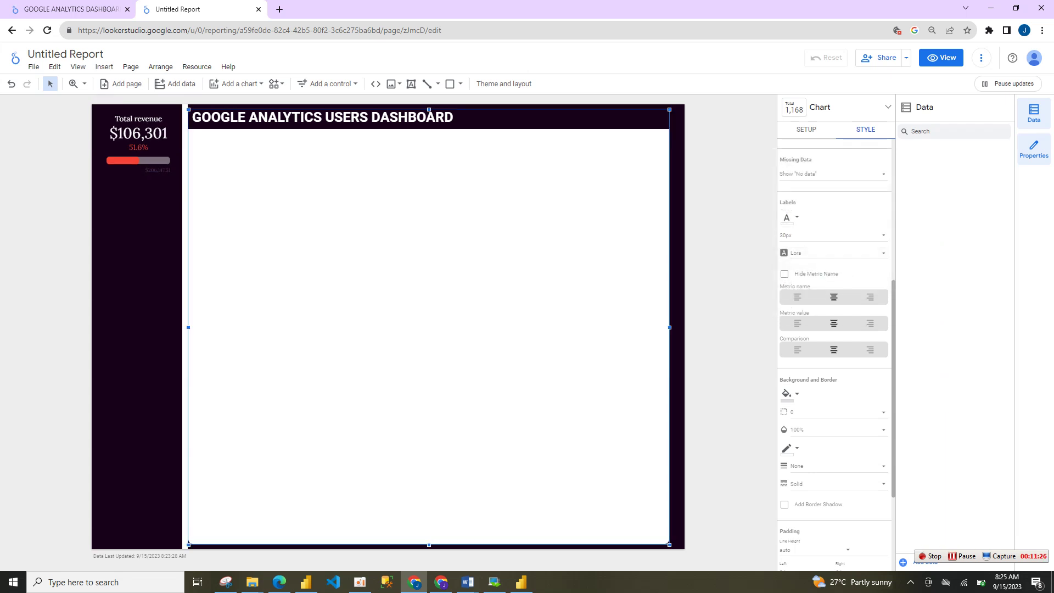
click(138, 143)
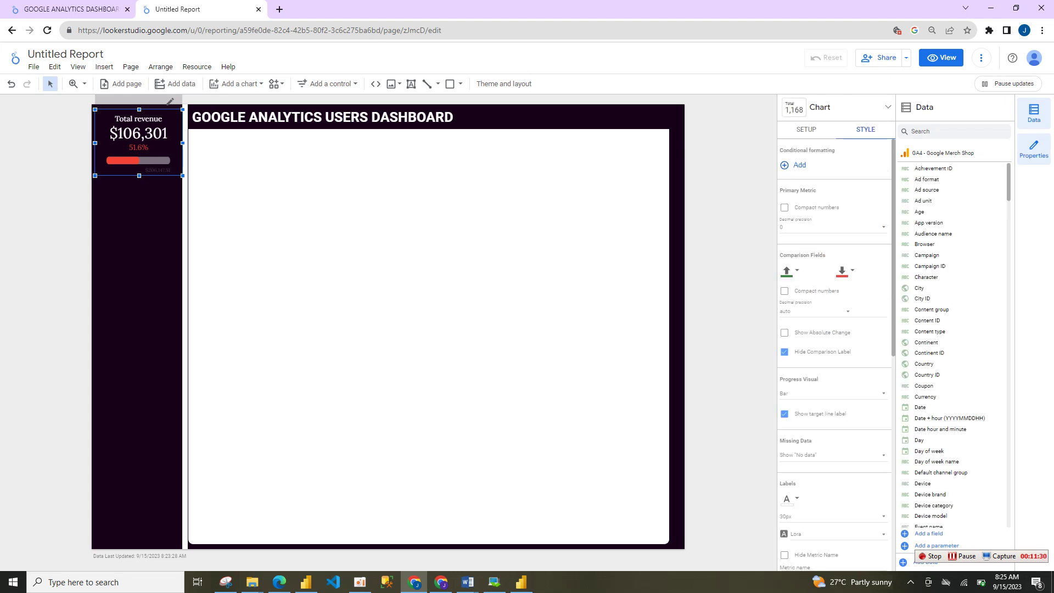
Check the finished example's sidebar, and stack five copies of the Total revenue scorecard beneath the original in the dark sidebar
key(ctrl+shift+Tab)
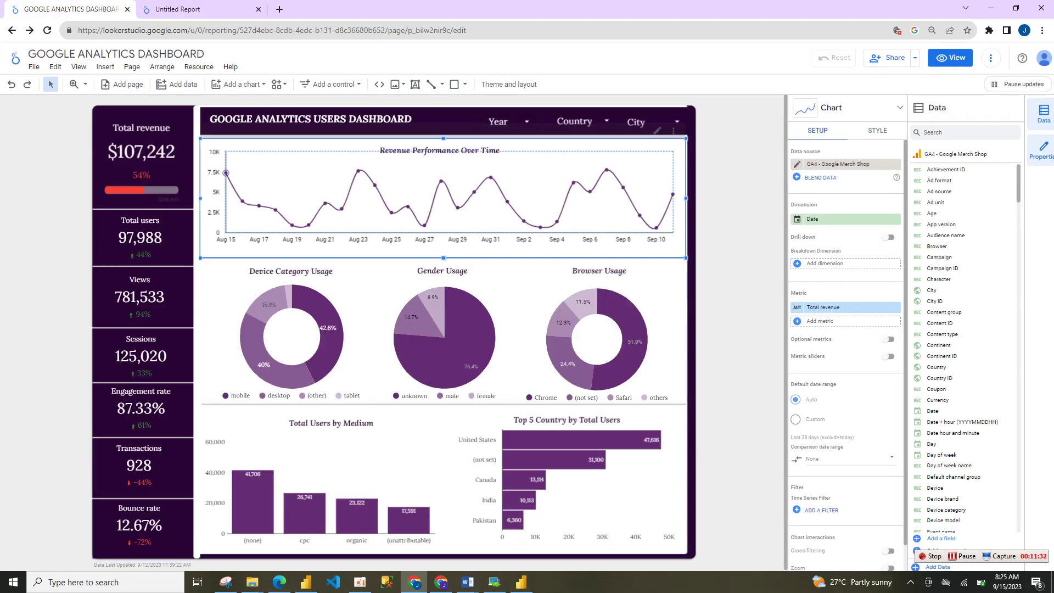
key(ctrl+Tab)
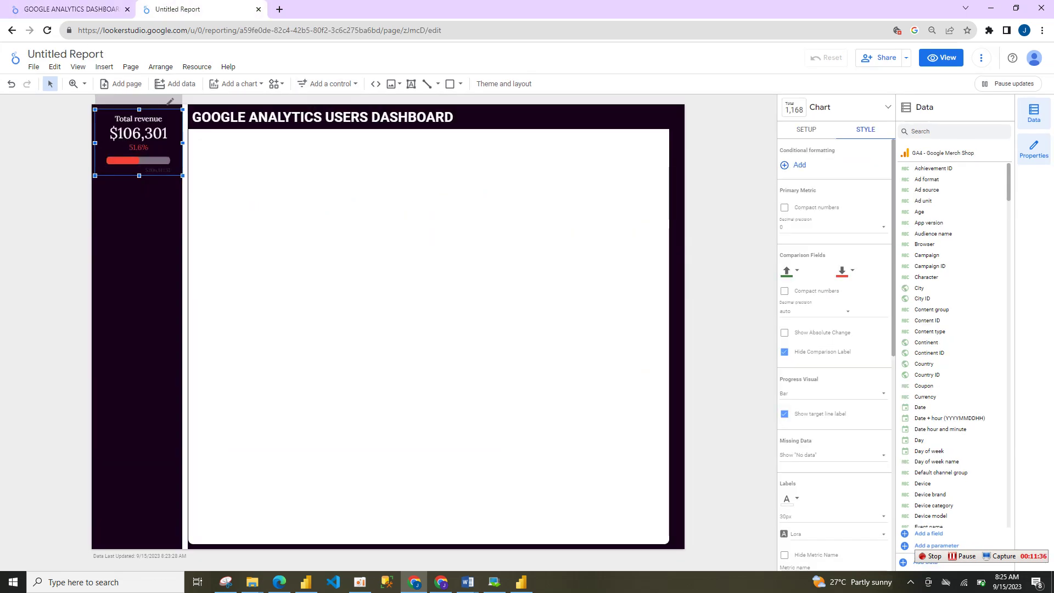
key(ctrl+v)
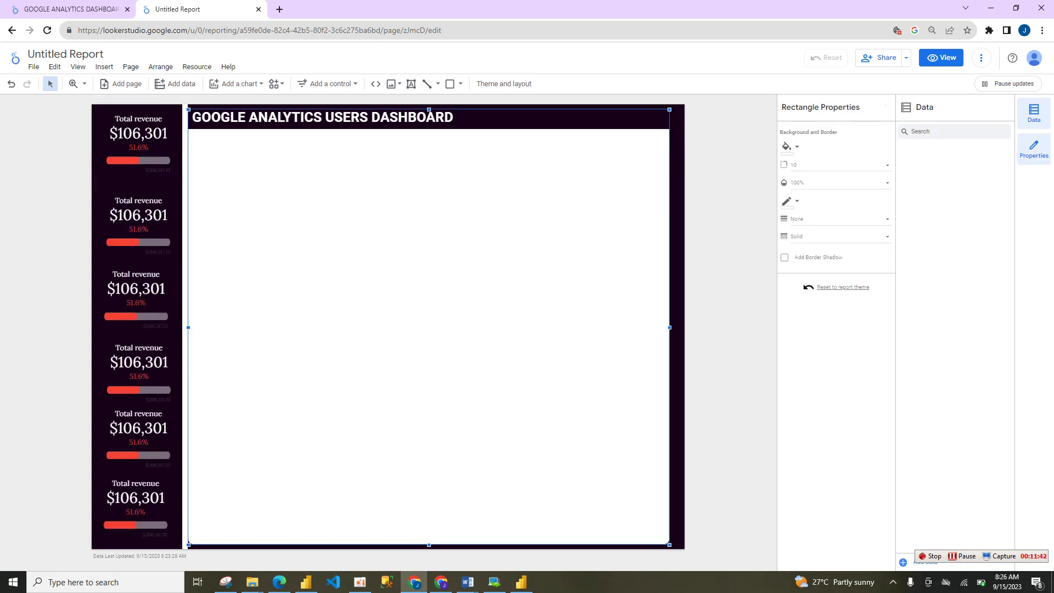
click(427, 84)
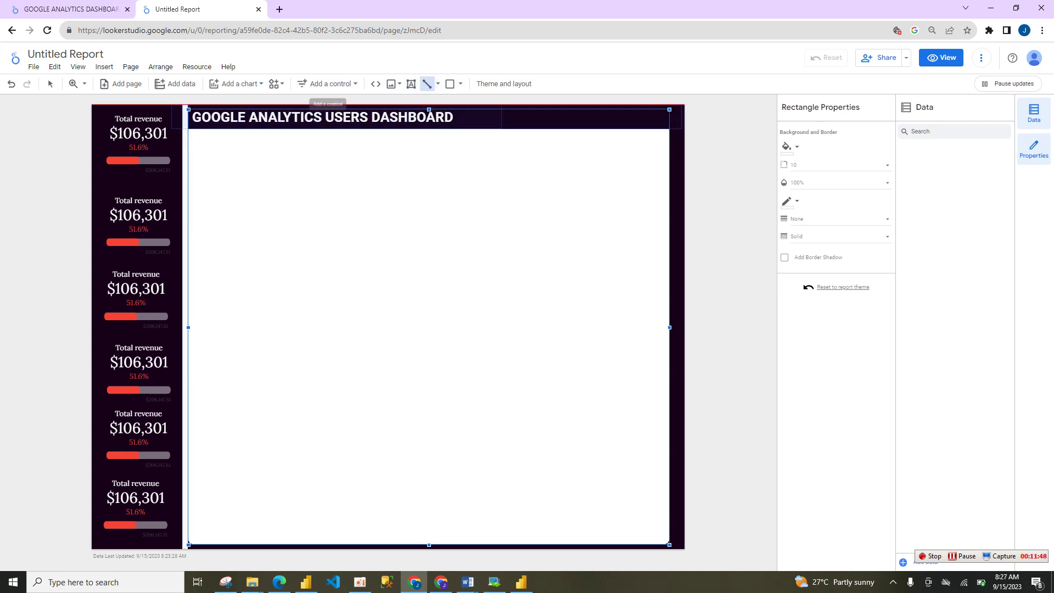
click(437, 84)
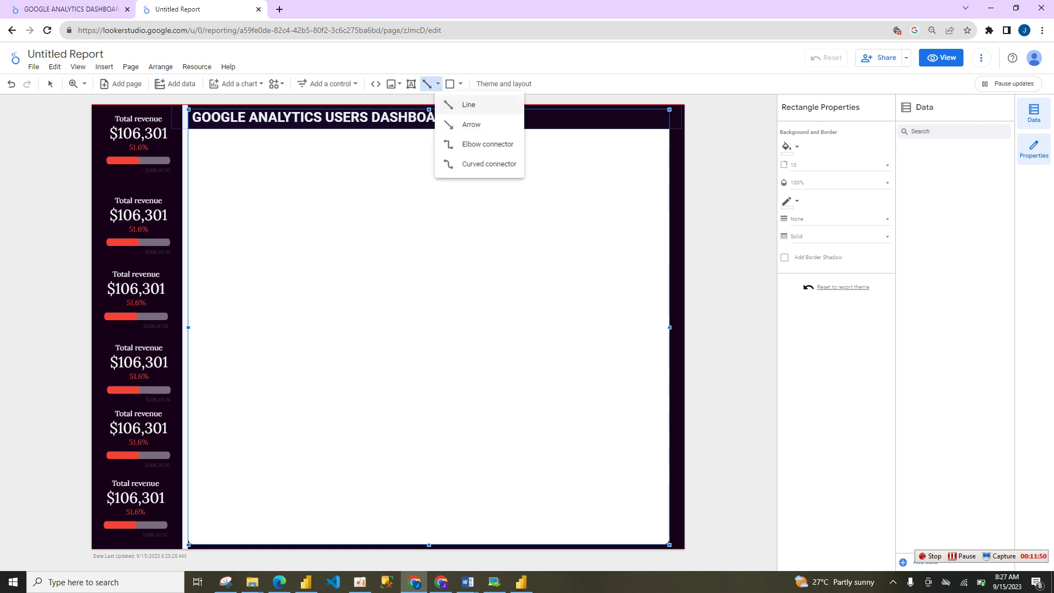
key(Escape)
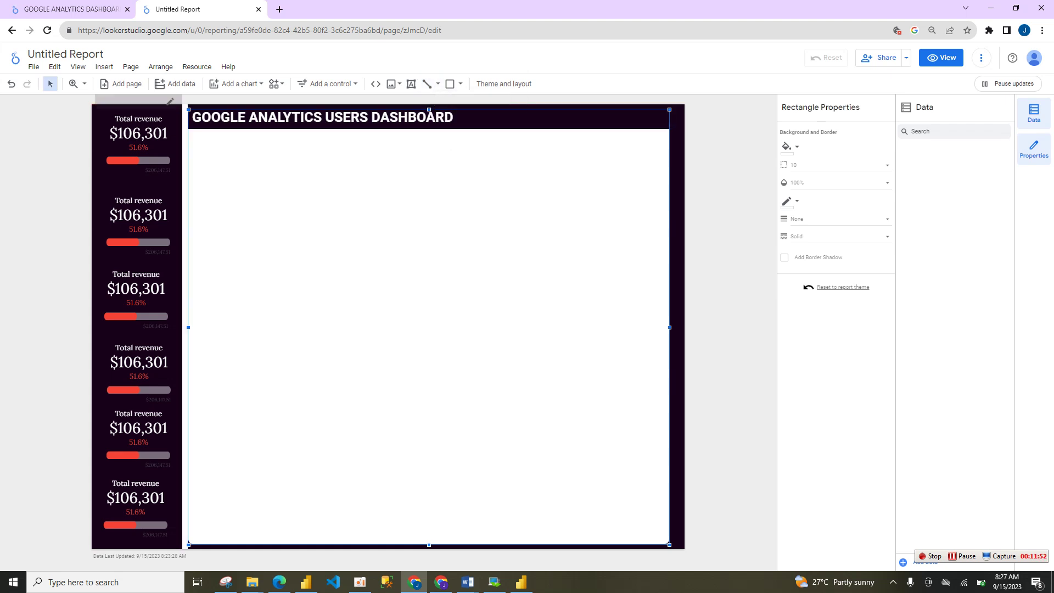
drag(95, 172, 182, 172)
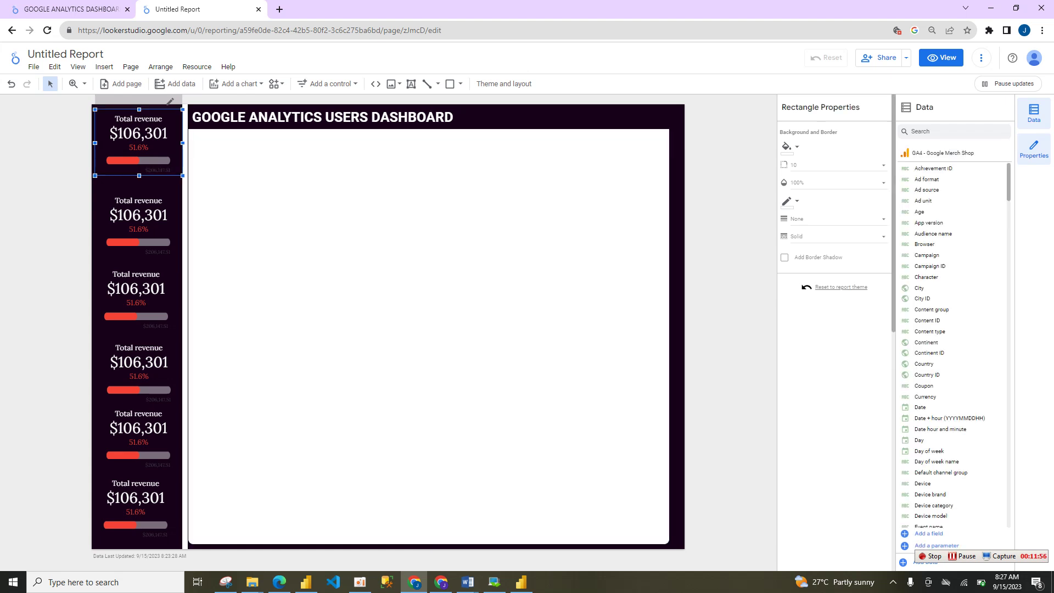
key(Escape)
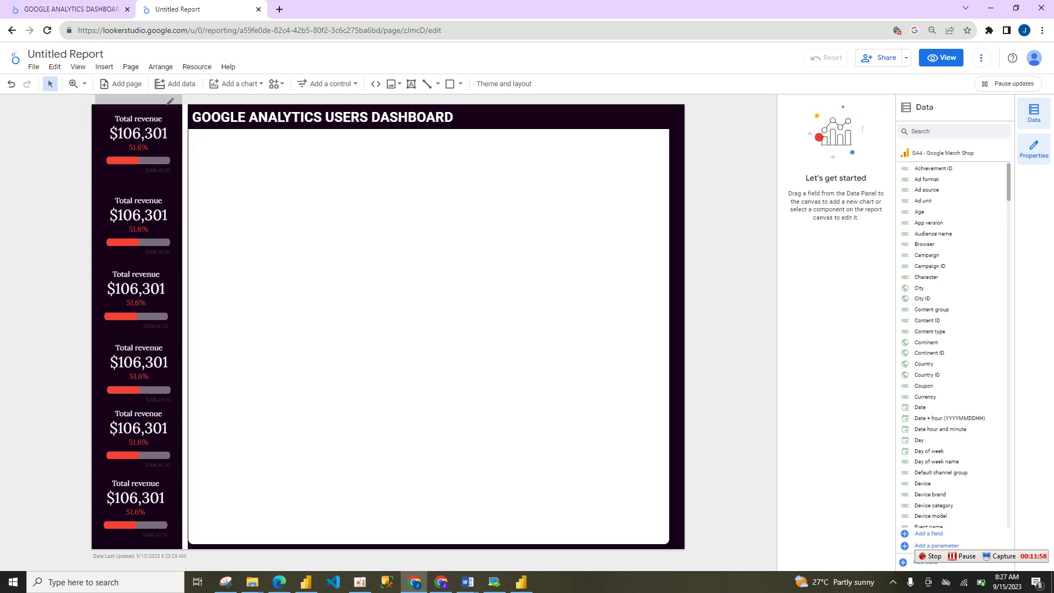
click(139, 142)
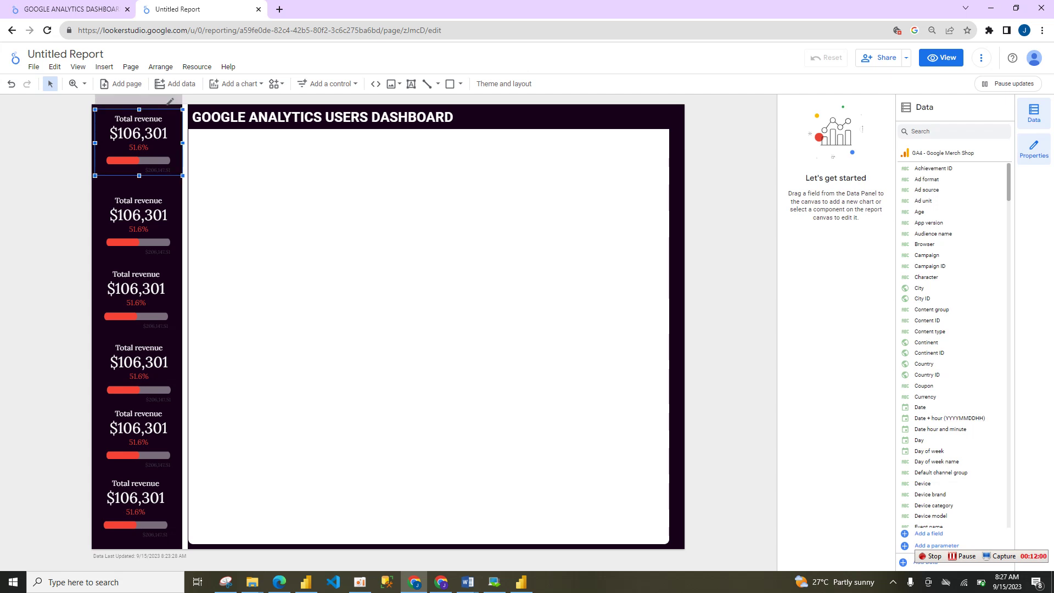
Draw a horizontal line across the sidebar beneath the first scorecard and colour it white
click(427, 84)
drag(93, 179, 191, 179)
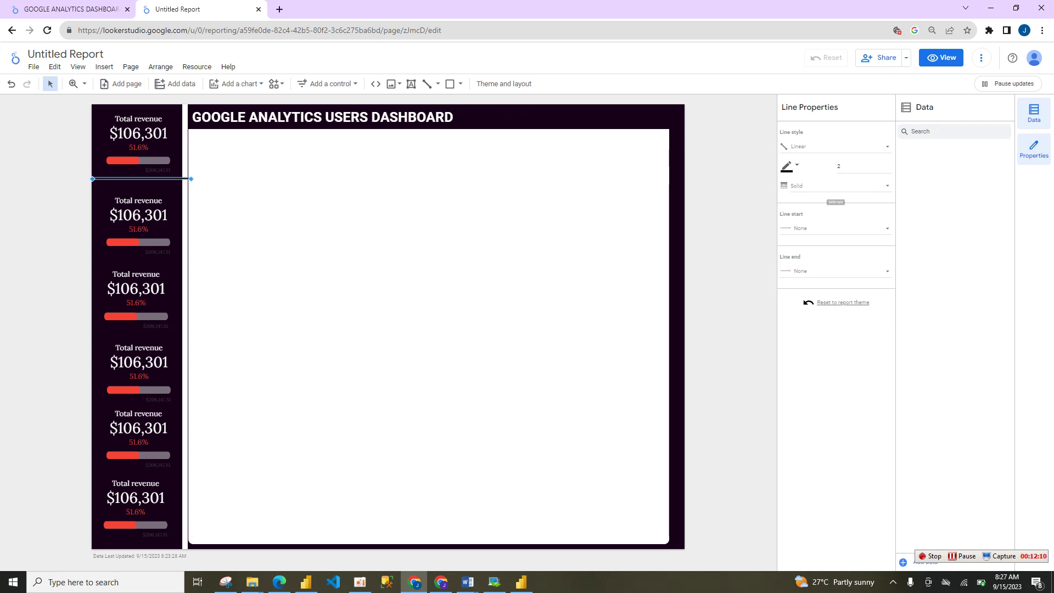
click(789, 167)
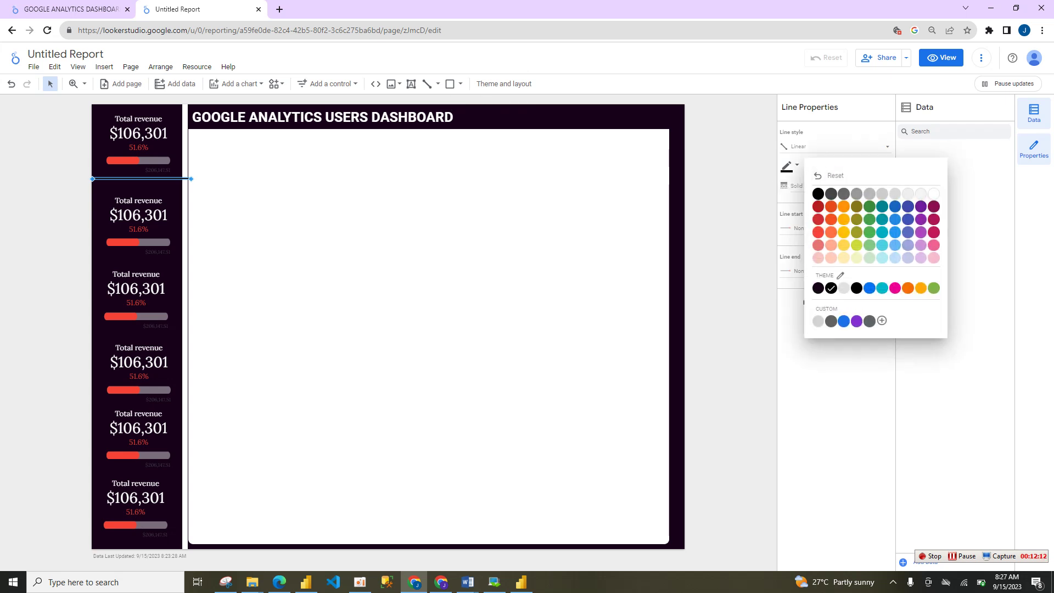
click(934, 194)
click(439, 274)
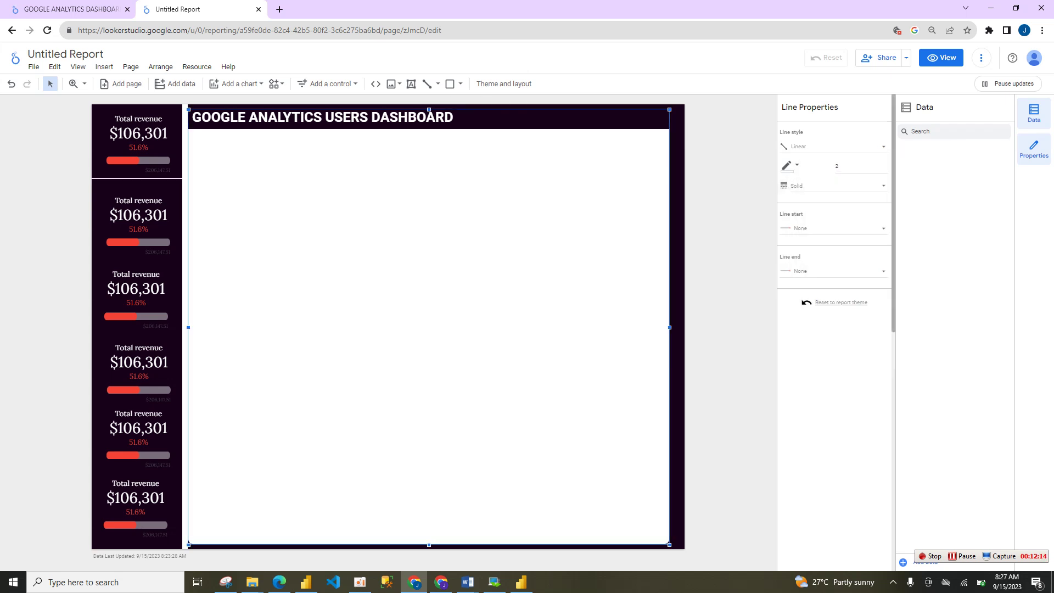
Duplicate the white divider line and place the copy beneath the second scorecard
click(186, 178)
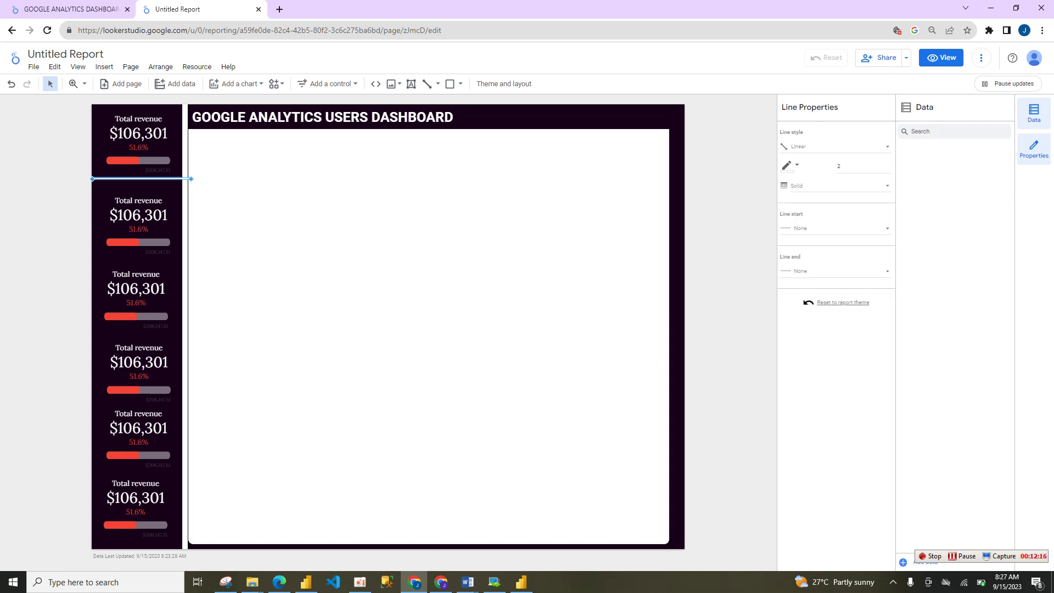
click(138, 298)
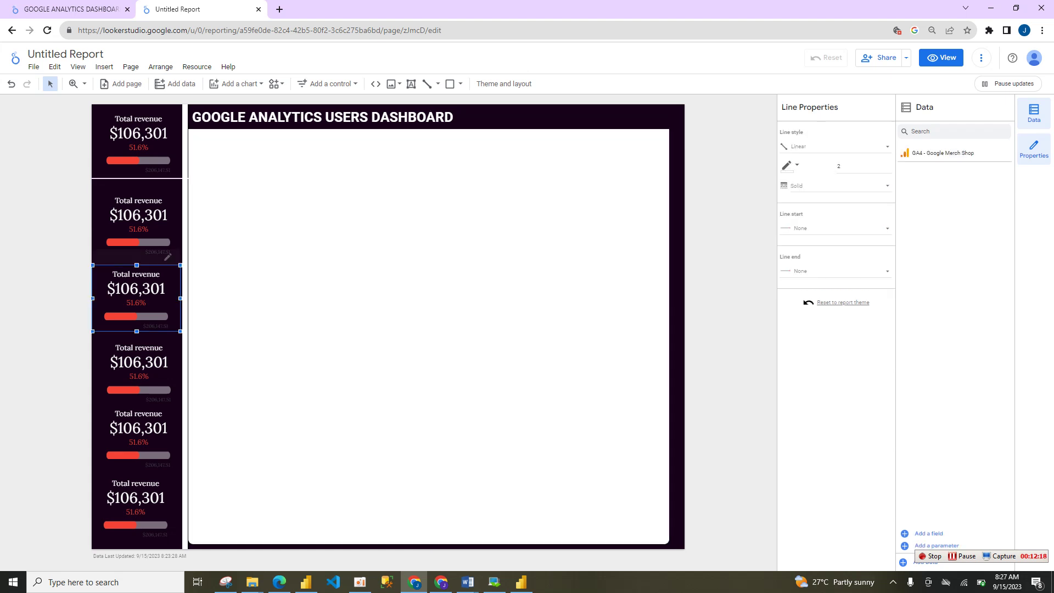
click(187, 179)
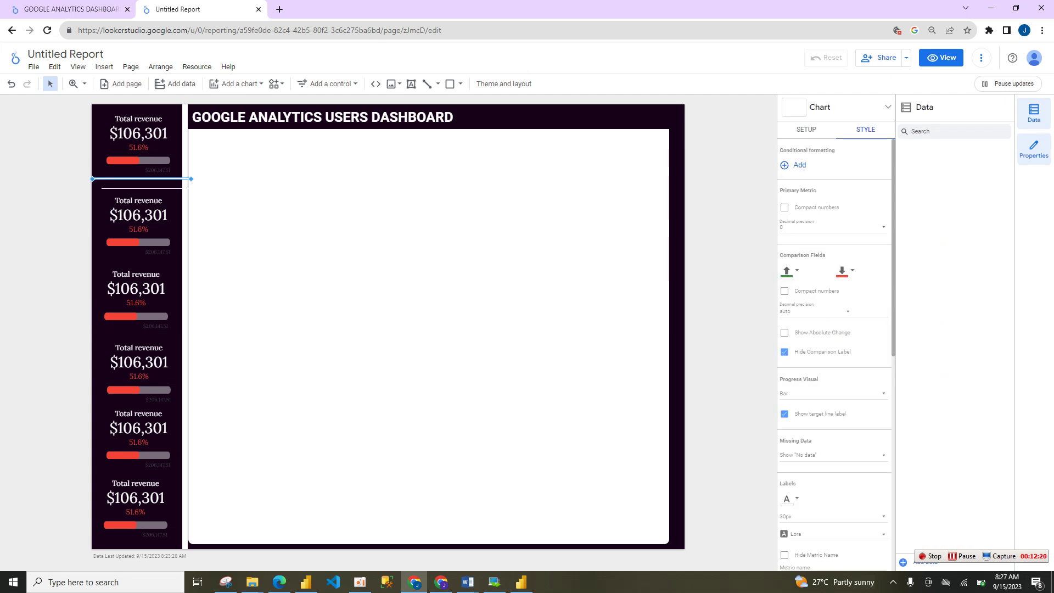
drag(198, 188, 193, 265)
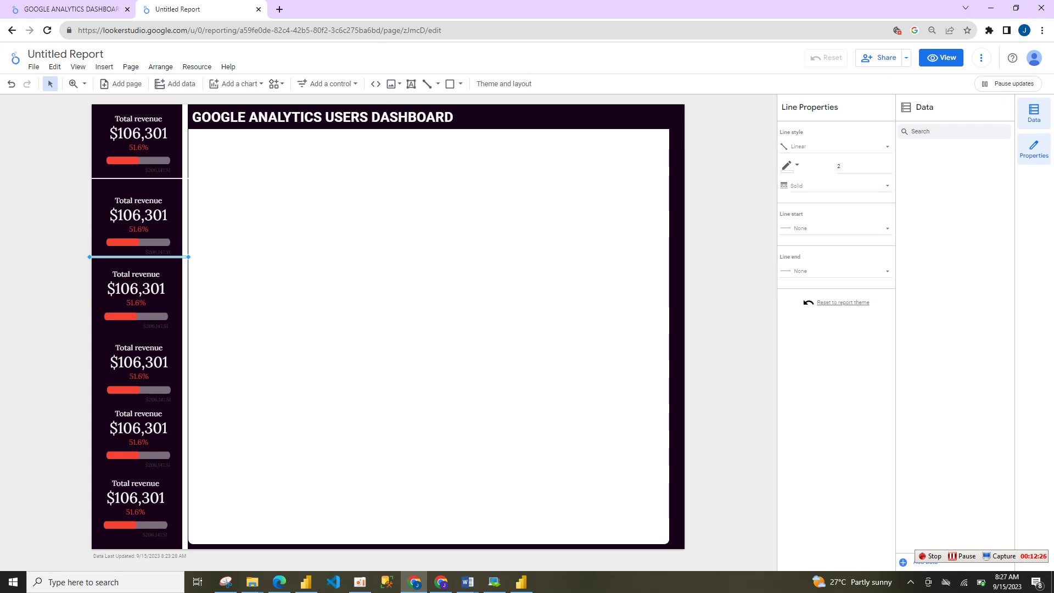
Duplicate the white divider for the remaining gaps, placing copies beneath the third, fourth and fifth scorecards
key(ctrl+d)
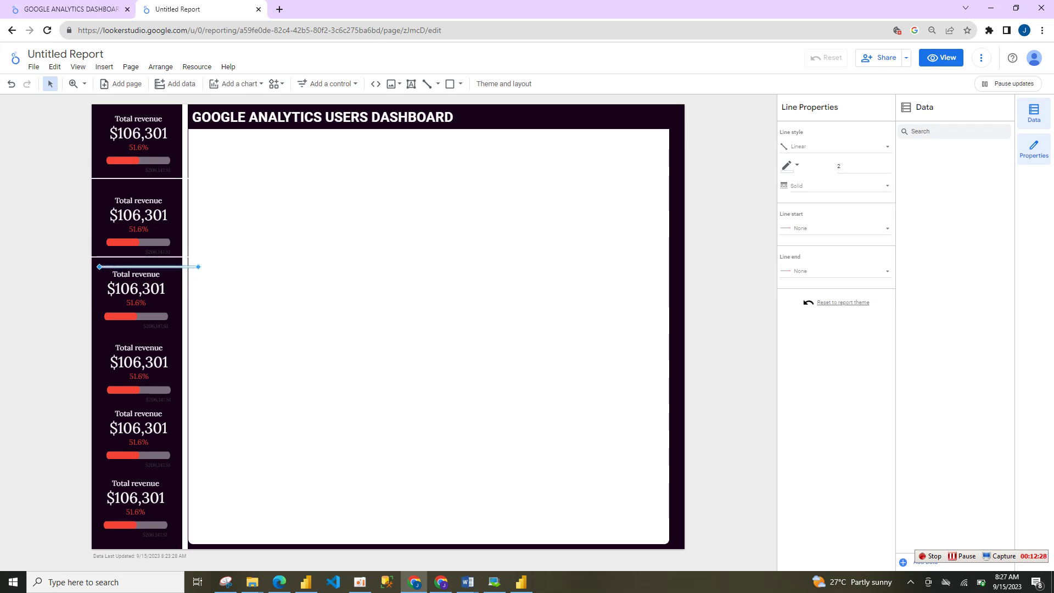
drag(148, 267, 137, 327)
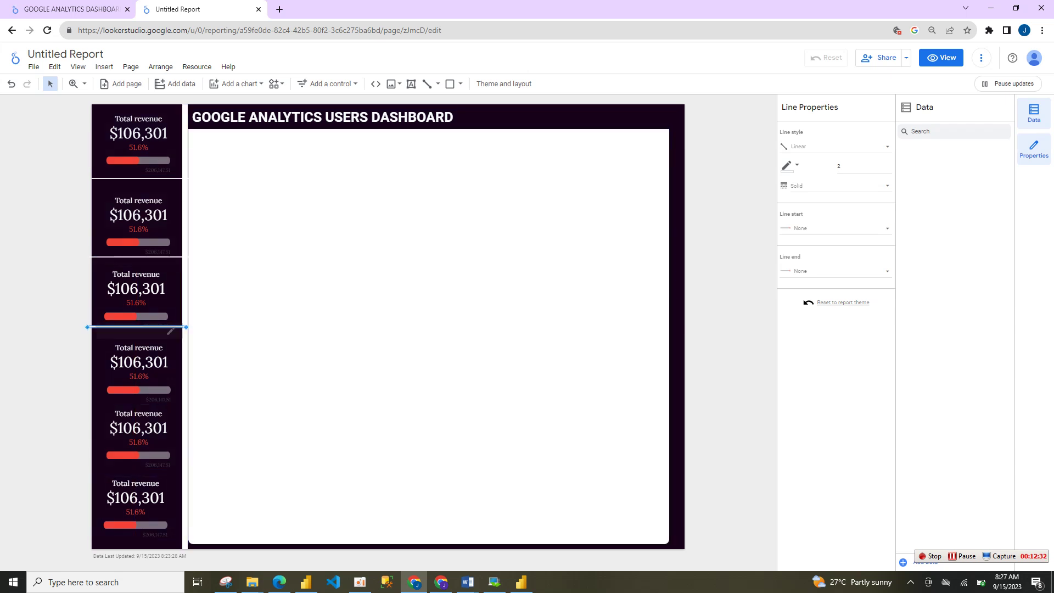
key(ctrl+z)
drag(160, 277, 149, 414)
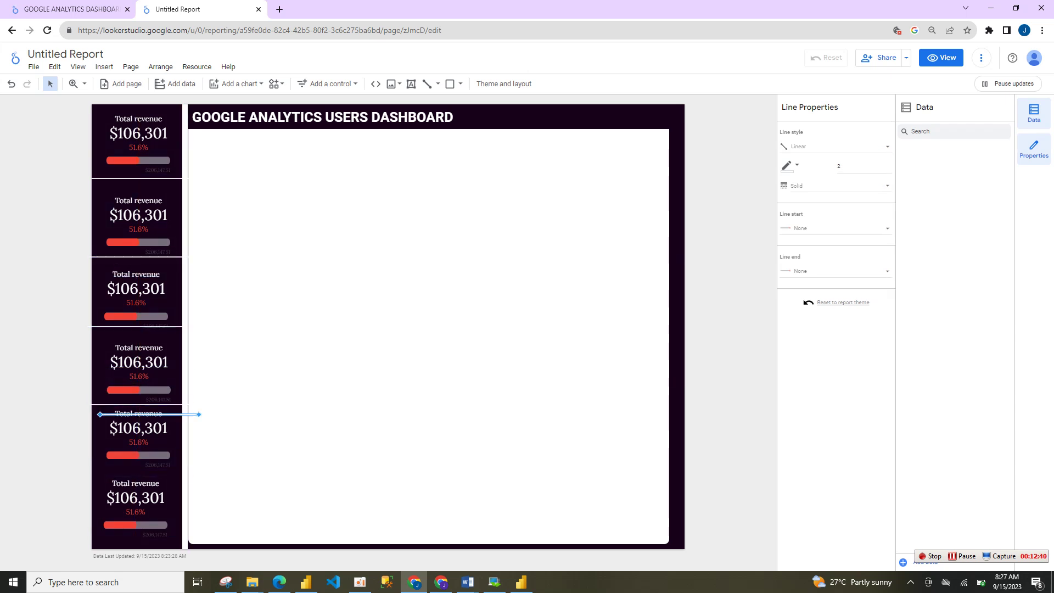
drag(149, 415, 142, 473)
click(428, 327)
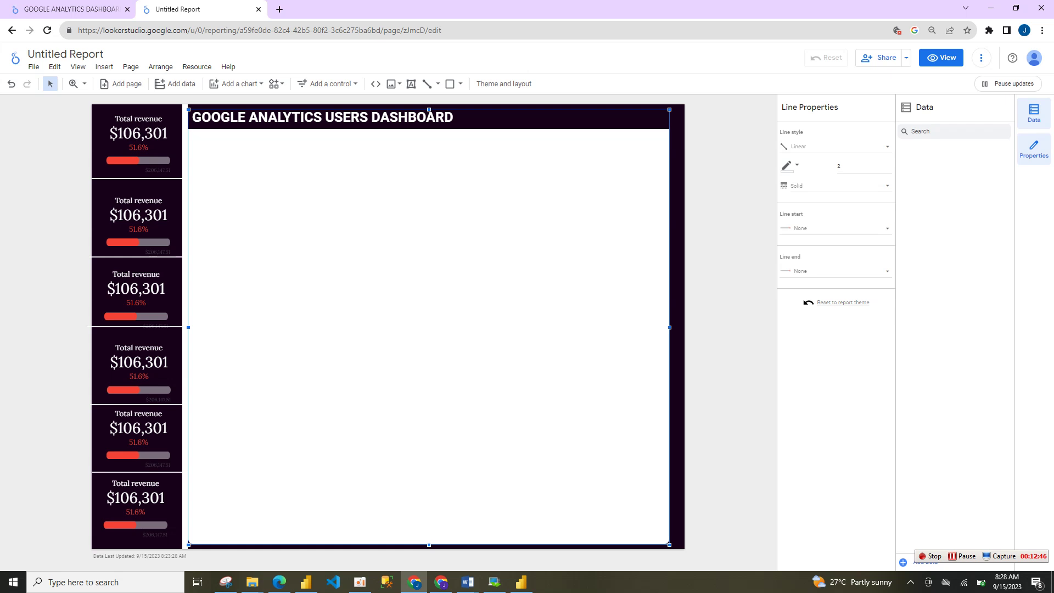
Select the five scorecards below the first one and set their label font size to 24px
click(164, 253)
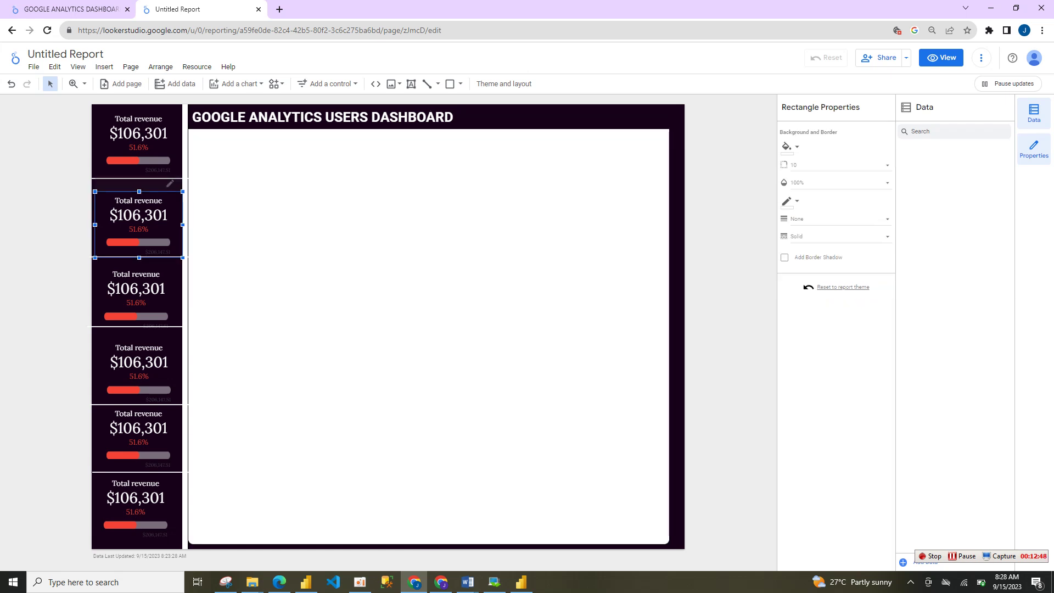
click(167, 257)
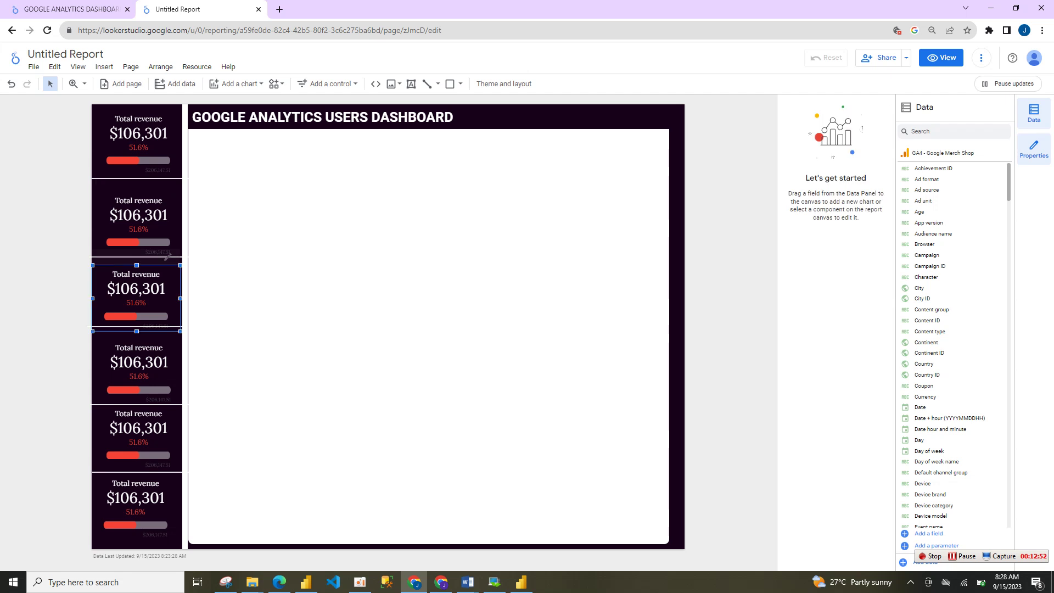
shift+click(168, 219)
shift+click(168, 351)
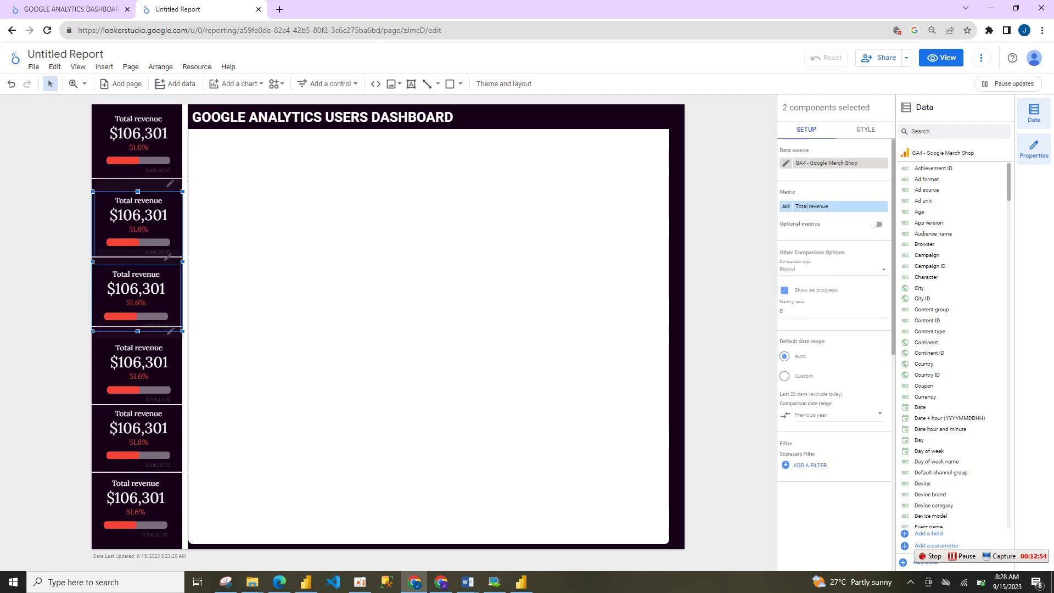
shift+click(164, 439)
shift+click(164, 505)
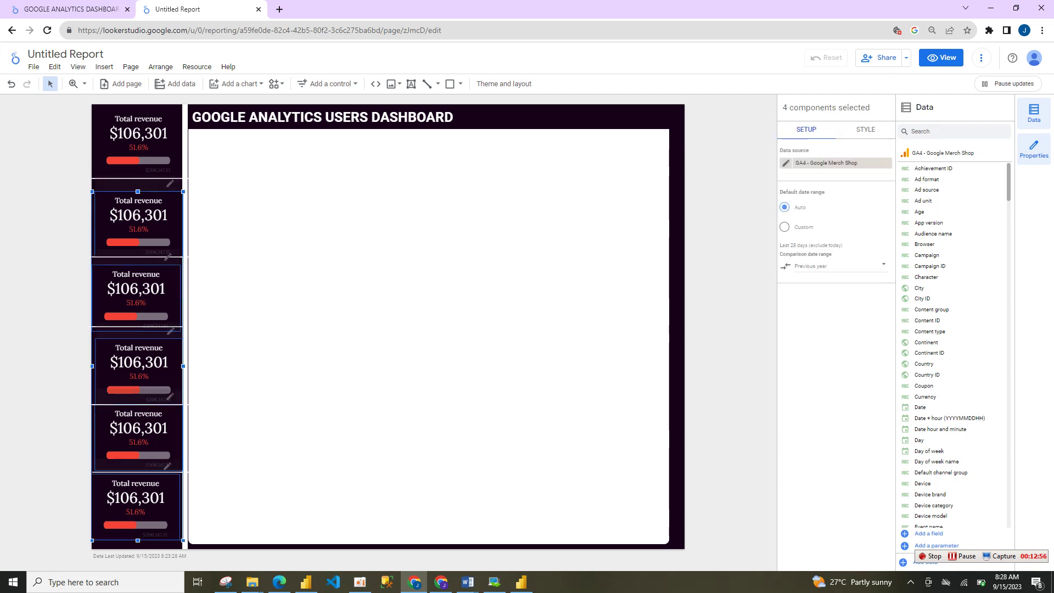
click(866, 129)
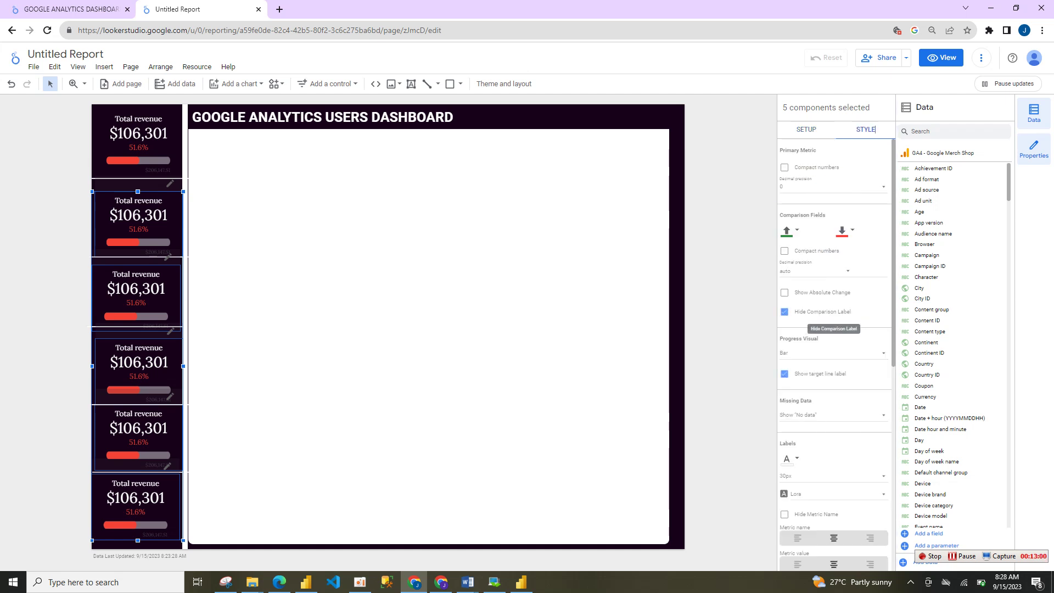
scroll(876, 129, down, 4)
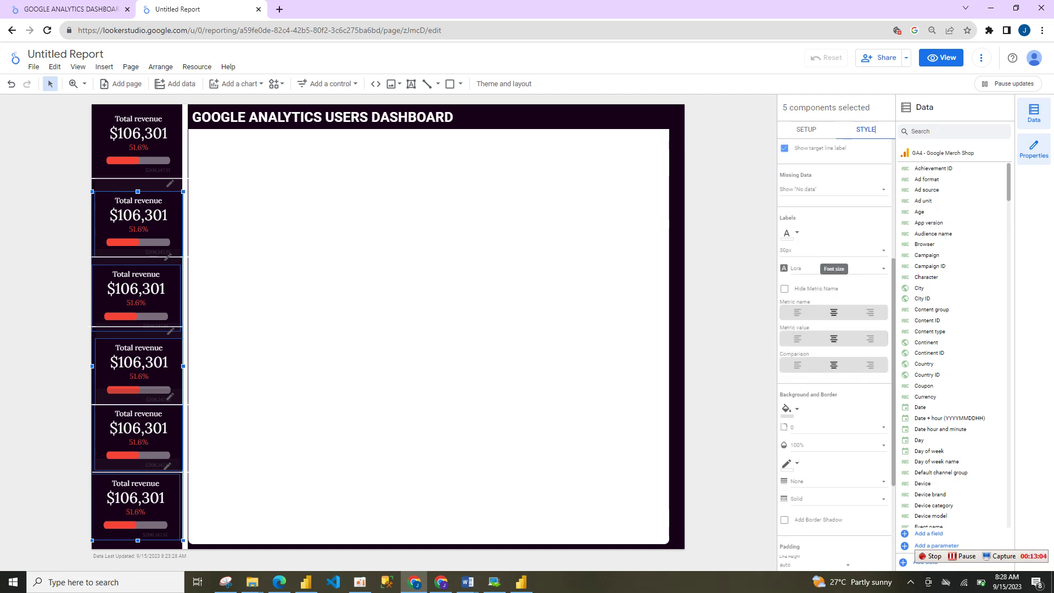
click(832, 251)
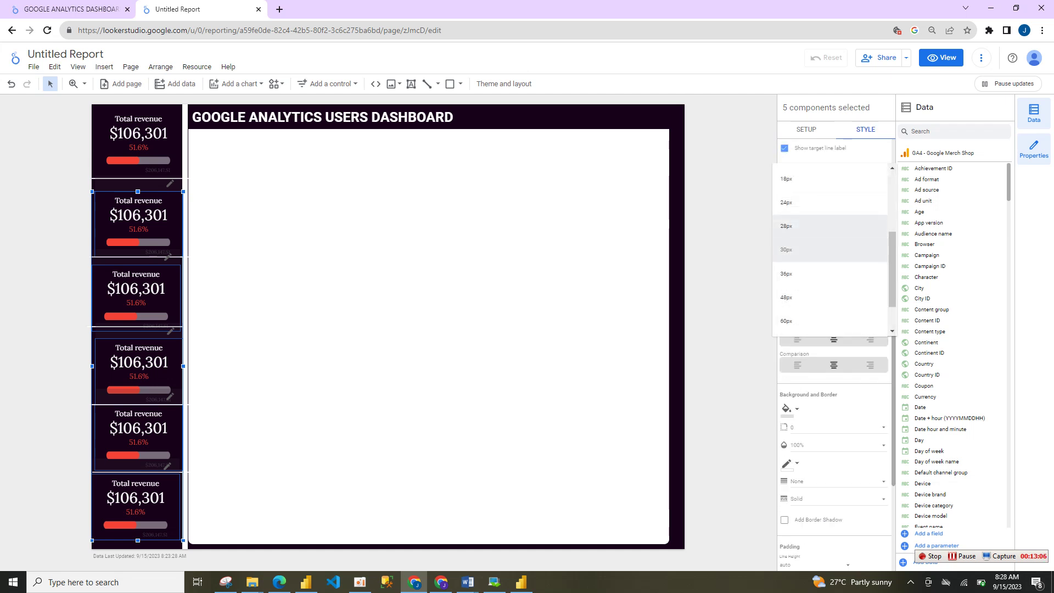
click(807, 202)
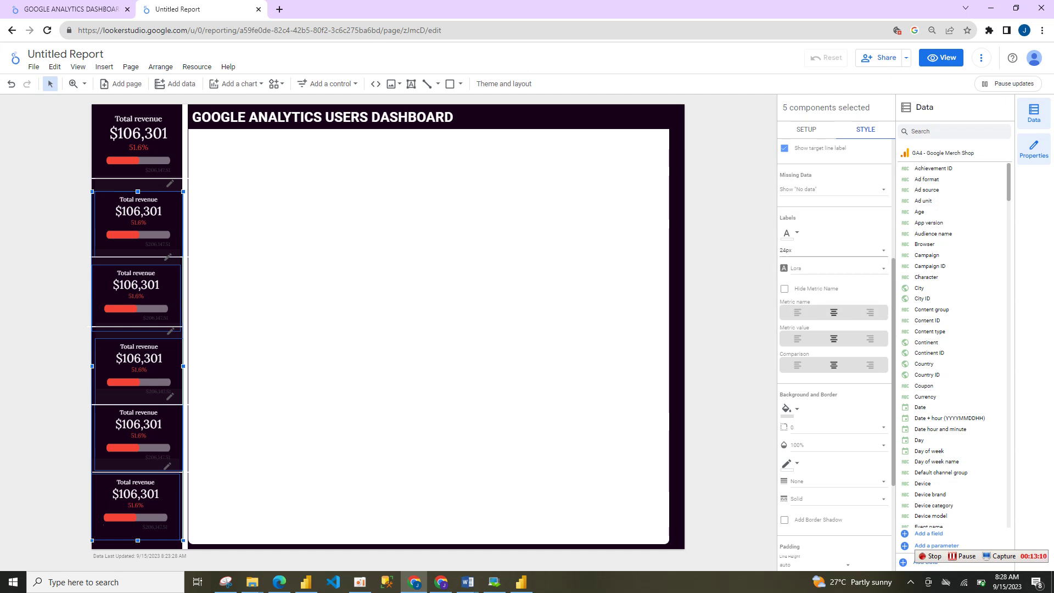
click(807, 130)
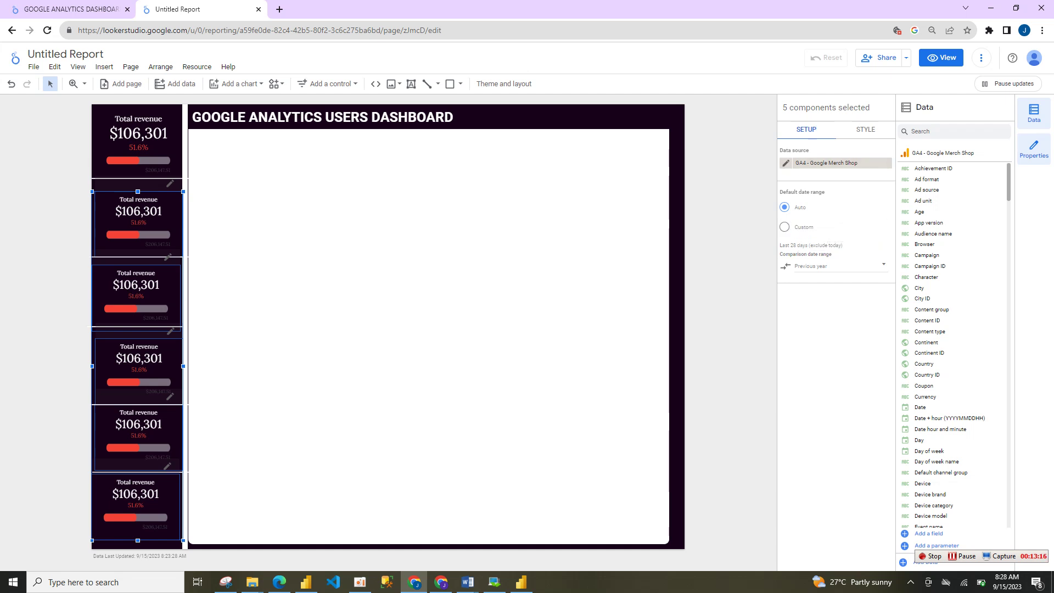
click(428, 327)
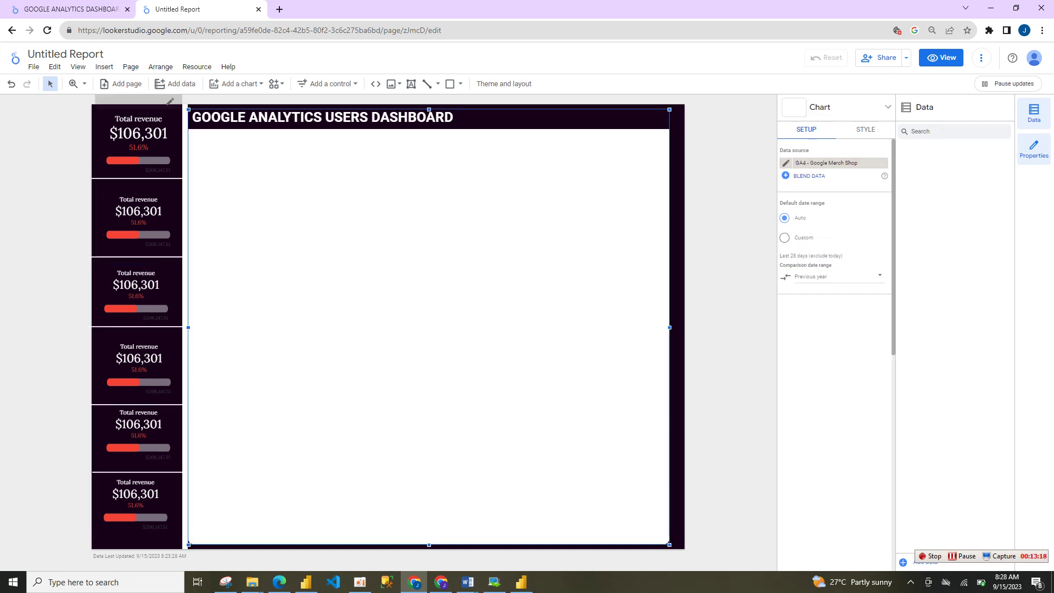
Change the second sidebar scorecard's metric to Total users and turn off its progress display
click(139, 142)
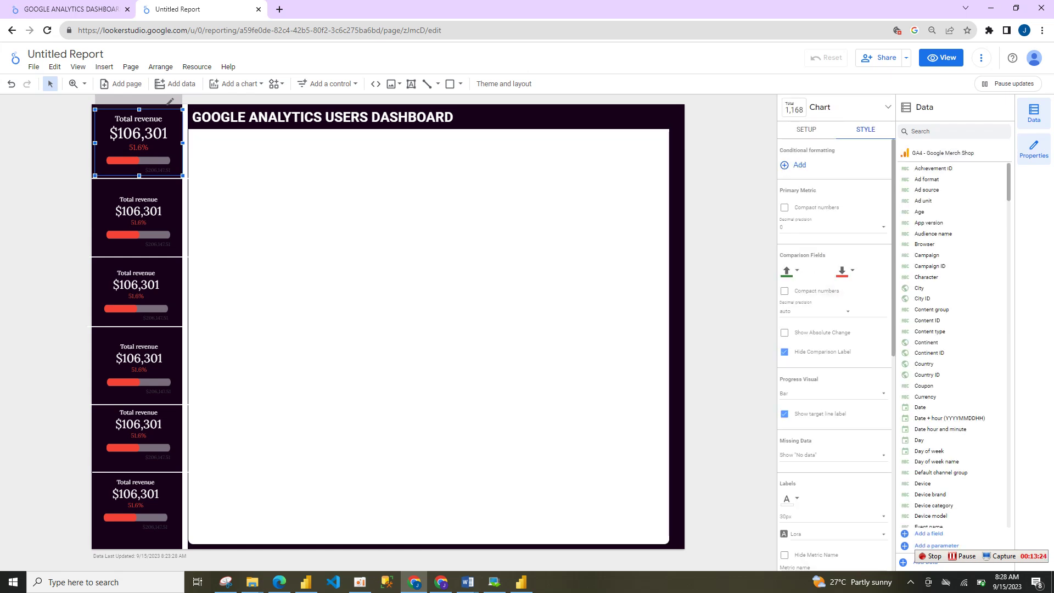
click(138, 224)
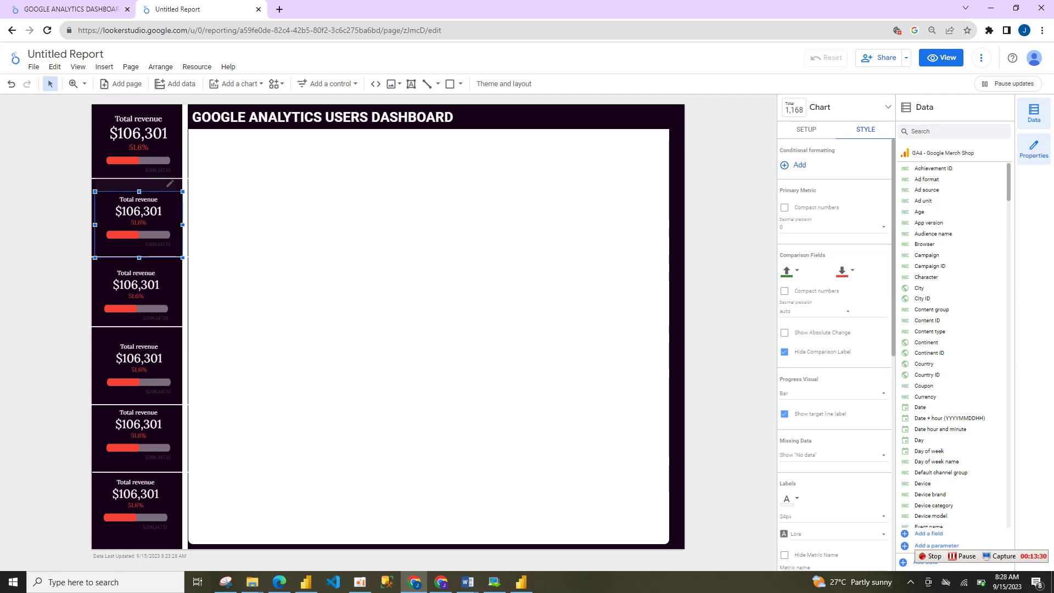
click(912, 131)
text(USER)
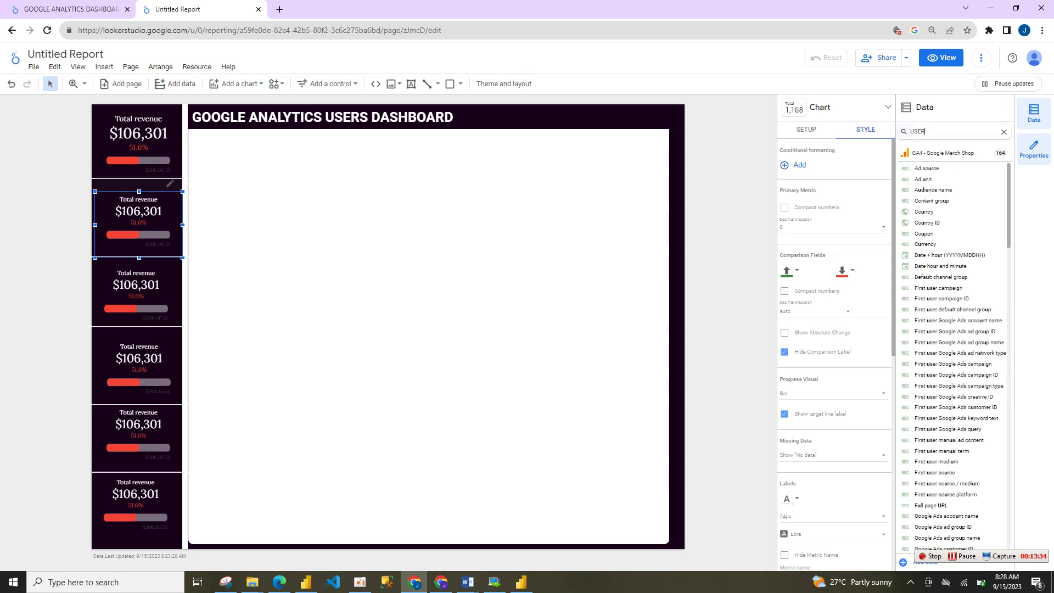
scroll(955, 357, down, 3)
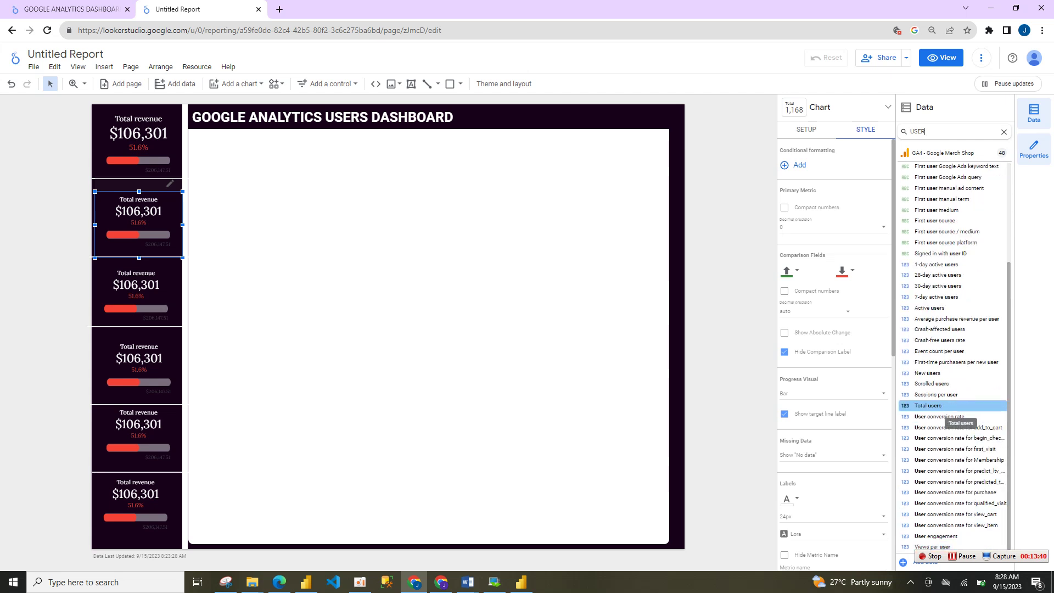
click(799, 129)
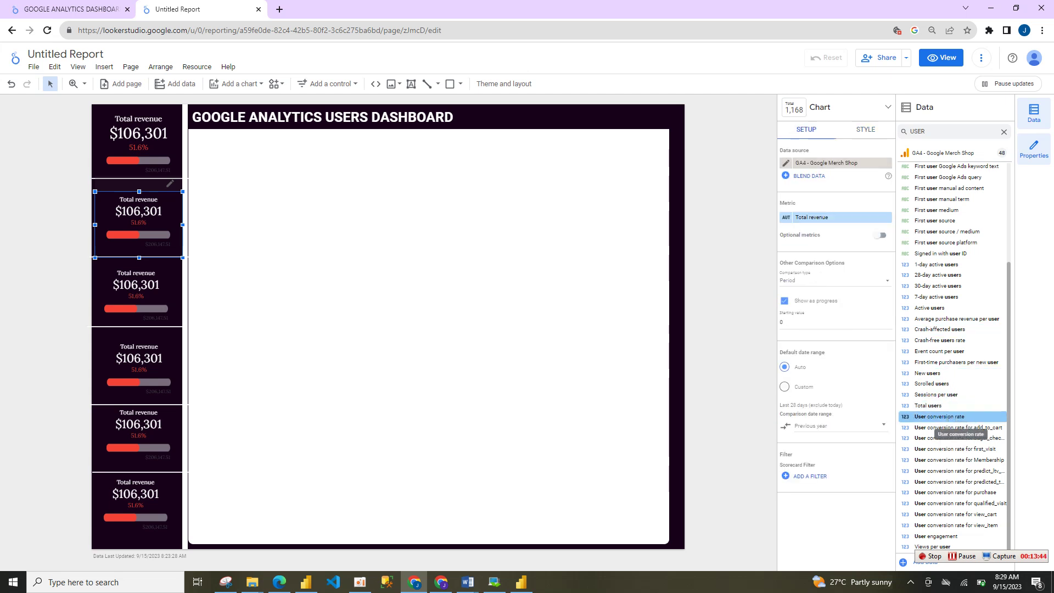
drag(928, 405, 812, 216)
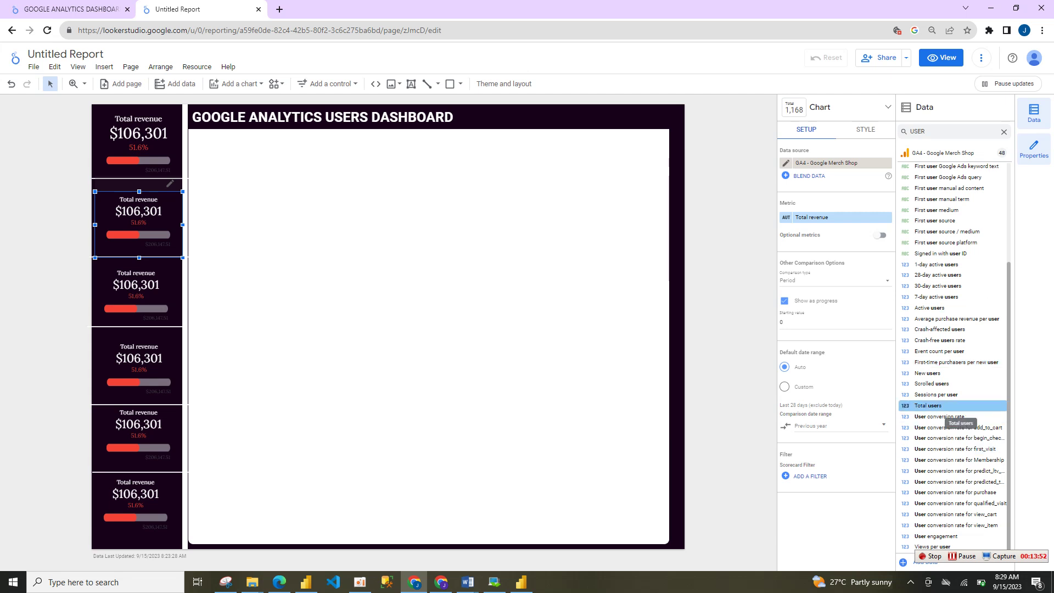
drag(945, 409, 821, 217)
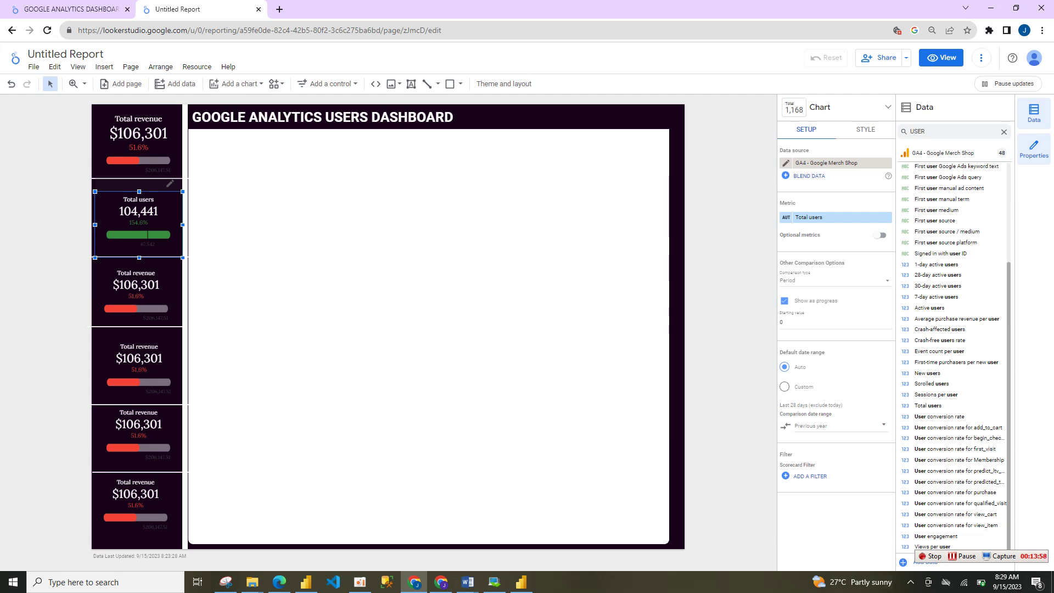
click(784, 301)
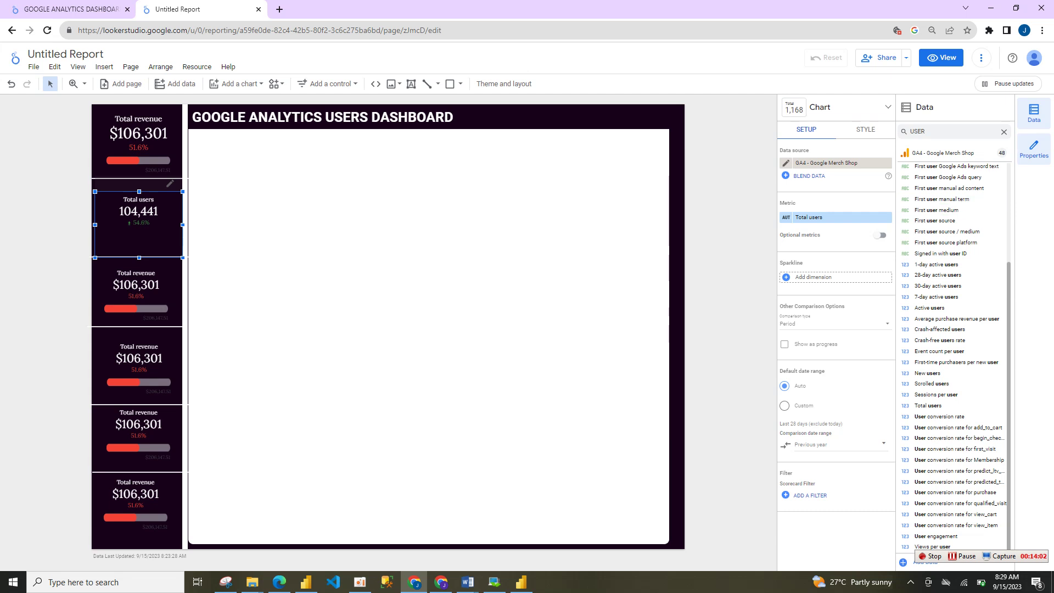
Change the third sidebar scorecard's metric to Views
click(137, 291)
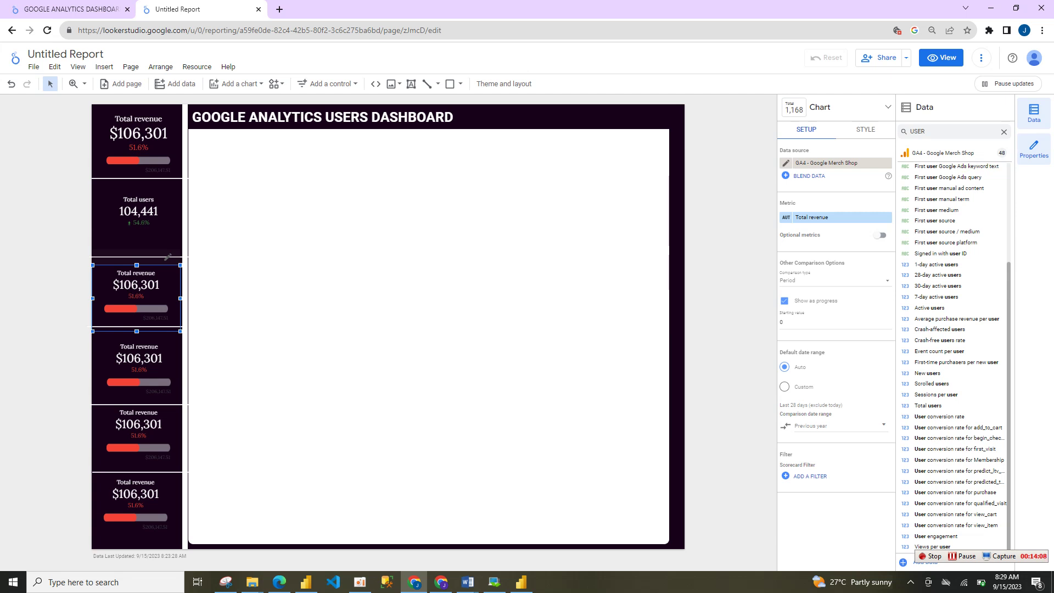
click(815, 217)
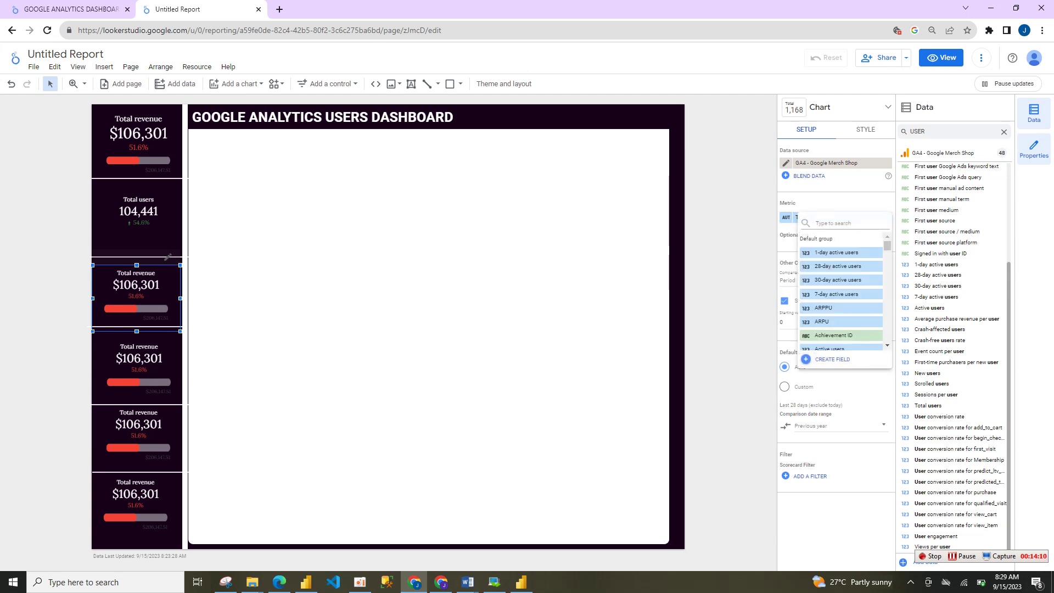
text(VIE)
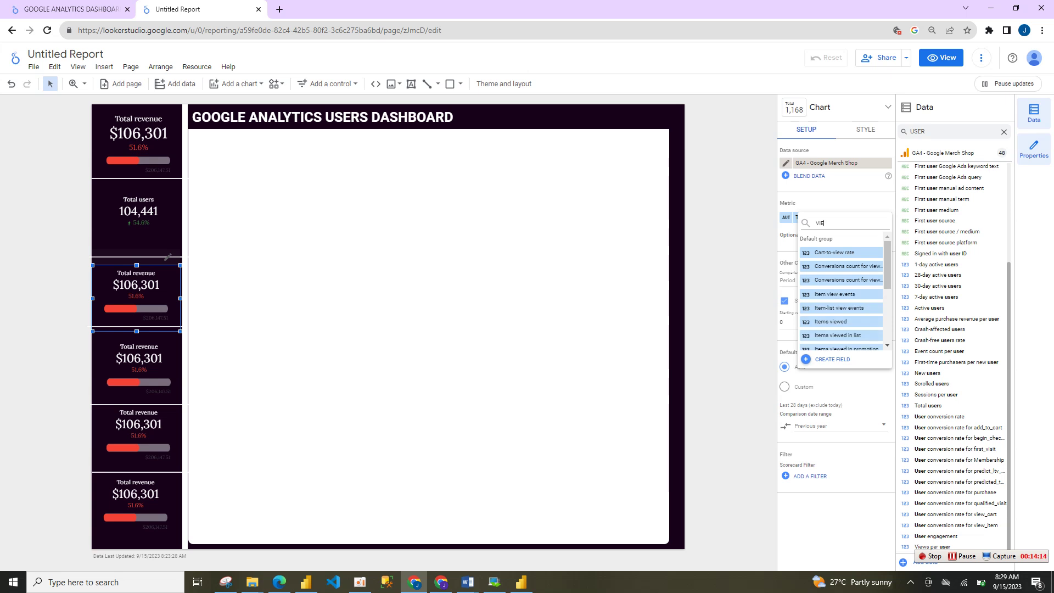
scroll(842, 296, down, 5)
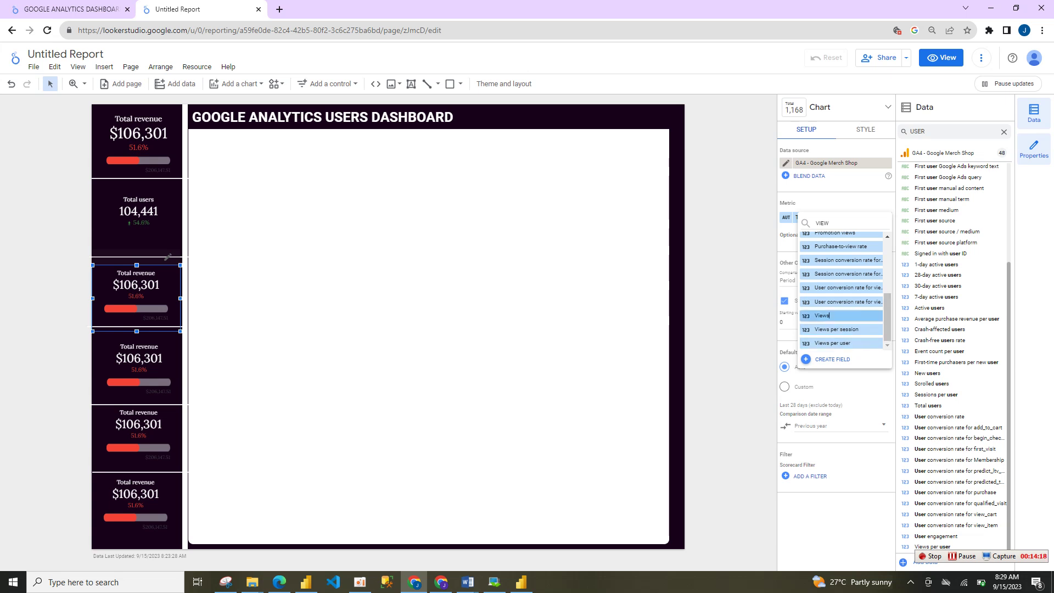
click(830, 316)
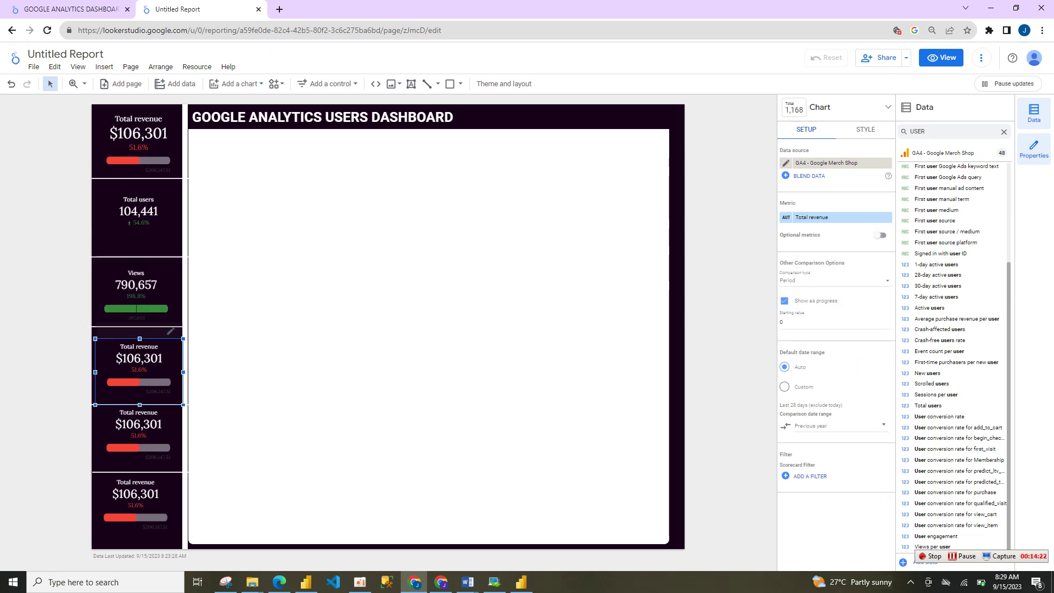
Check the finished example's scorecards, and change the fourth sidebar scorecard's metric to Sessions
key(ctrl+shift+Tab)
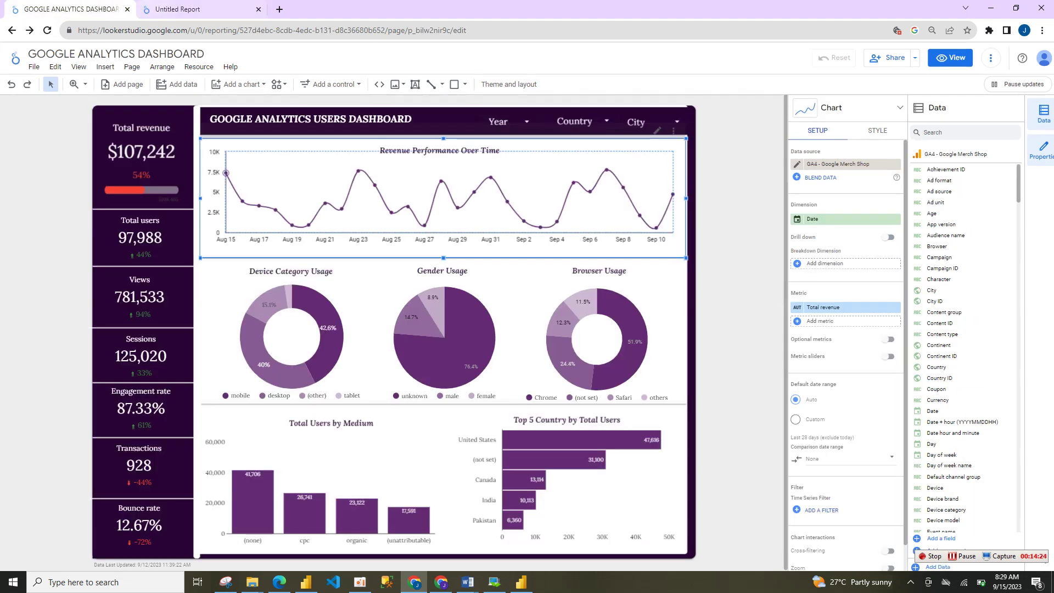
click(177, 9)
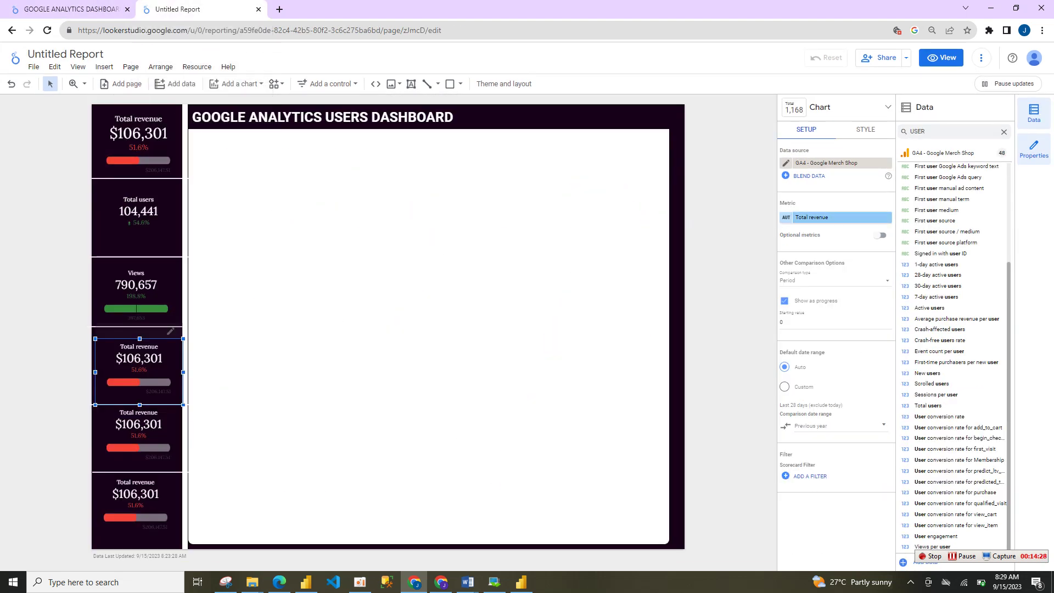
click(813, 217)
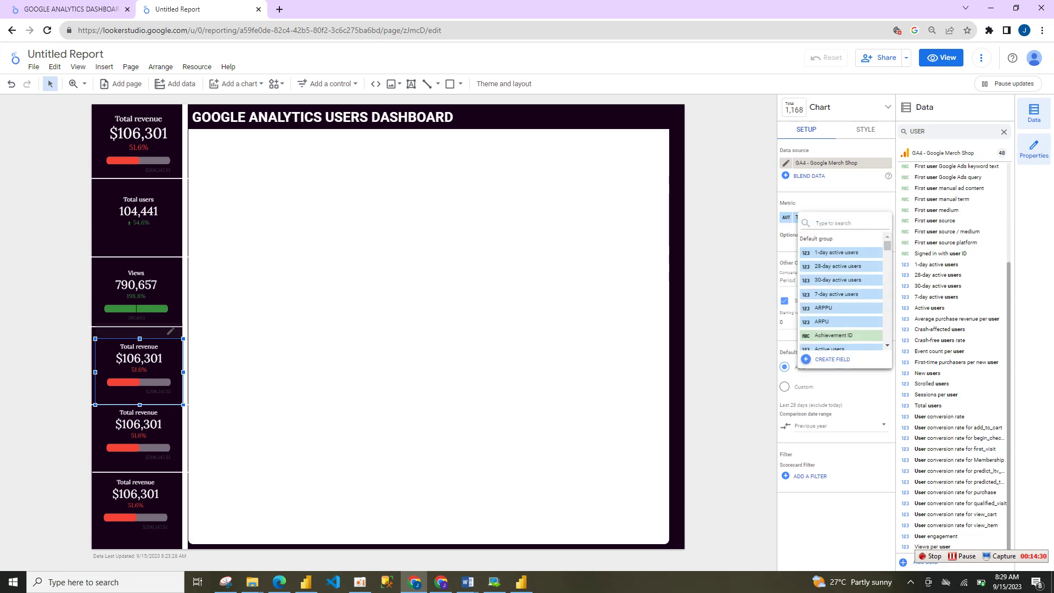
text(SESS)
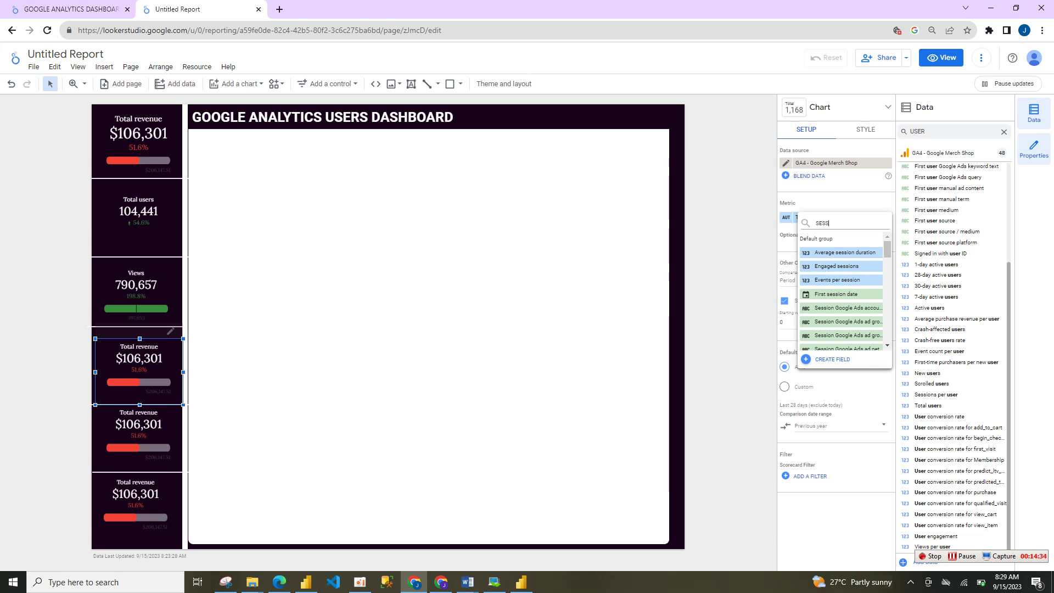
scroll(843, 291, down, 5)
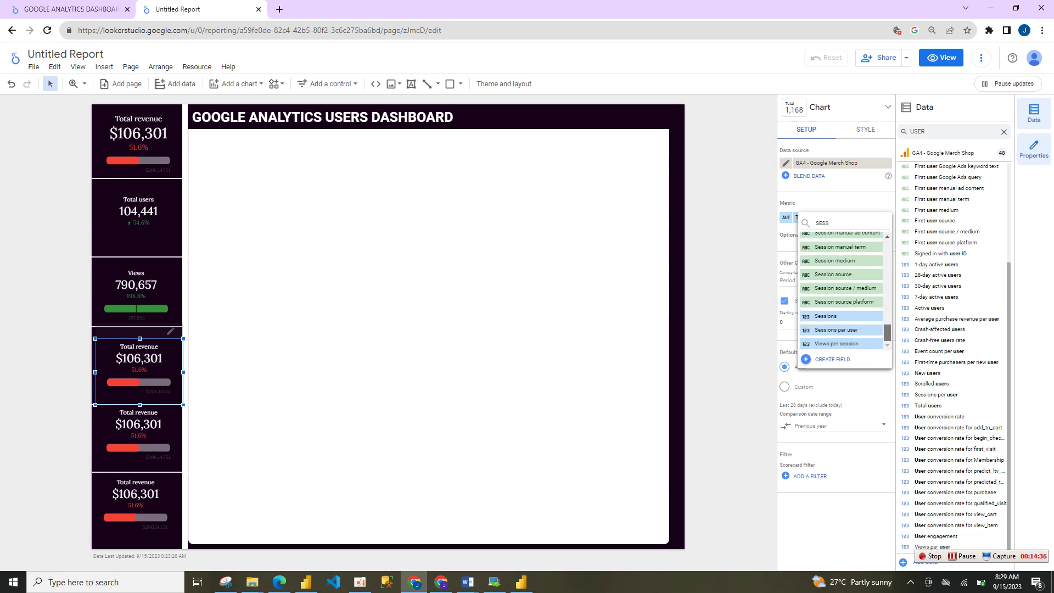
click(830, 316)
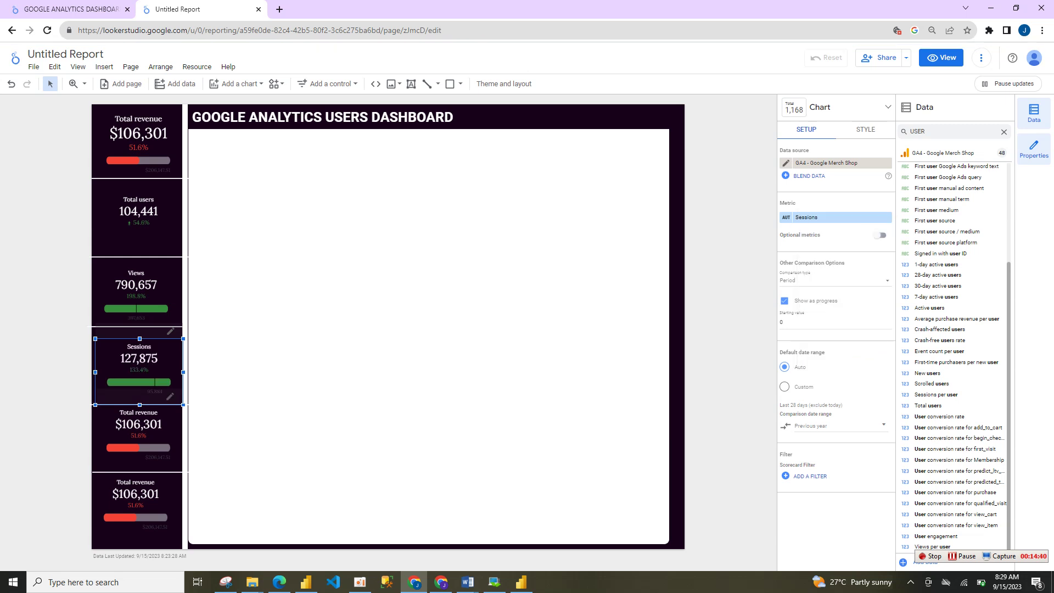
Change the fifth sidebar scorecard's metric to Engagement rate
click(138, 438)
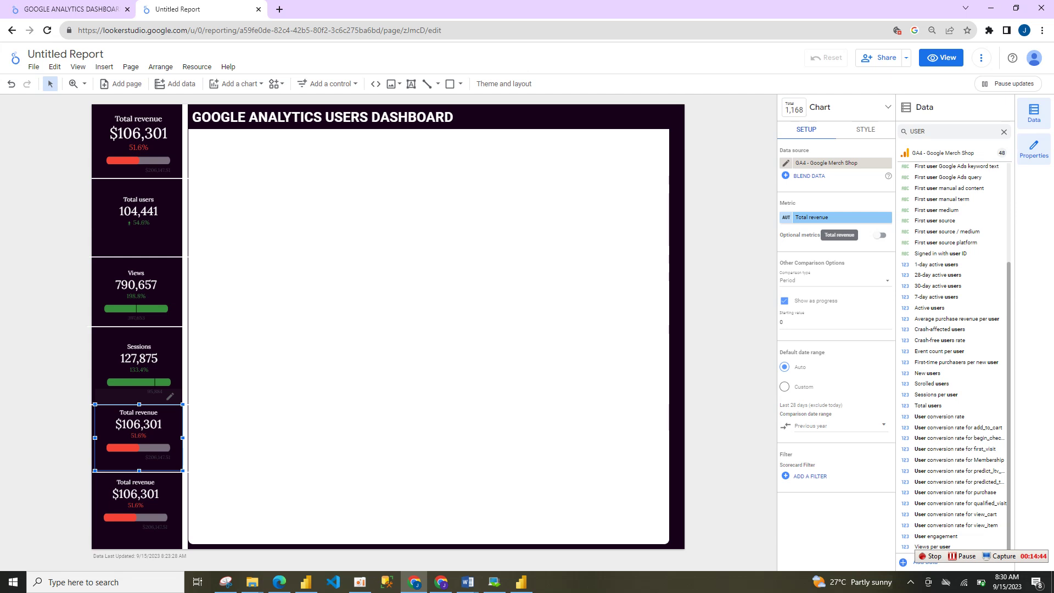
click(835, 217)
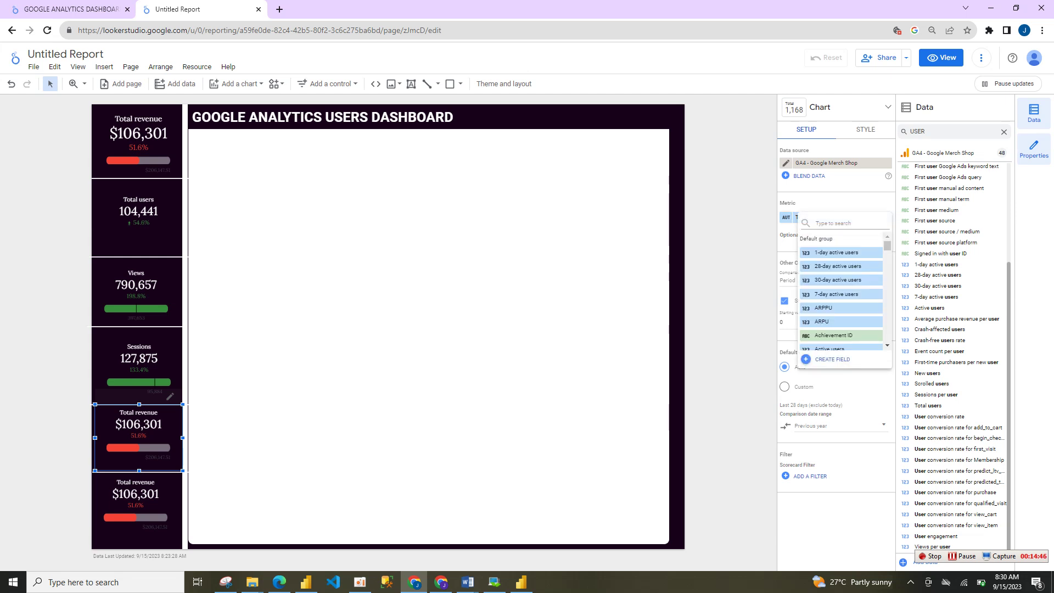
text(ENGA)
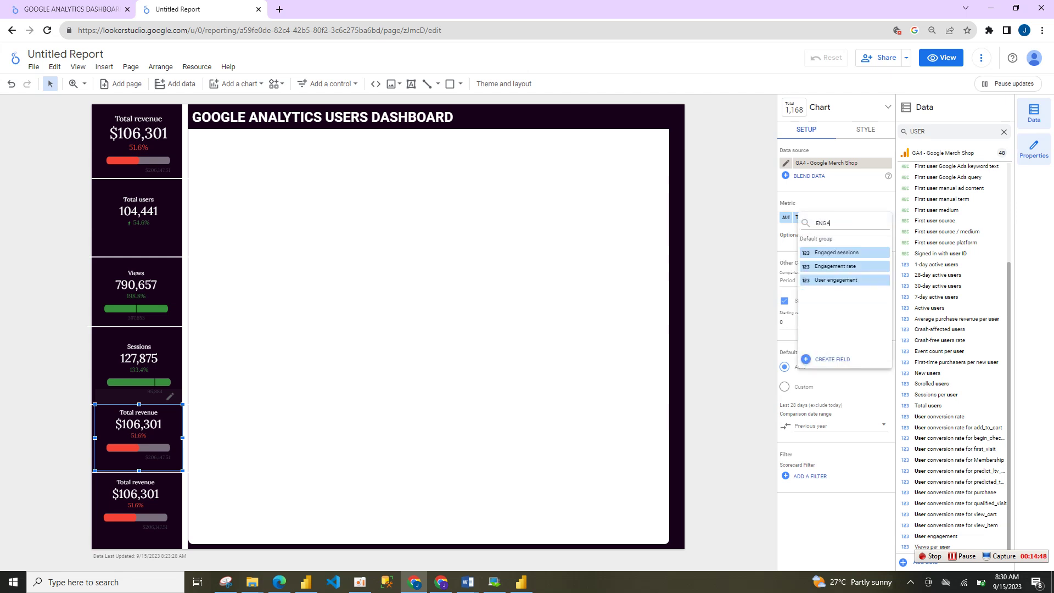
click(845, 267)
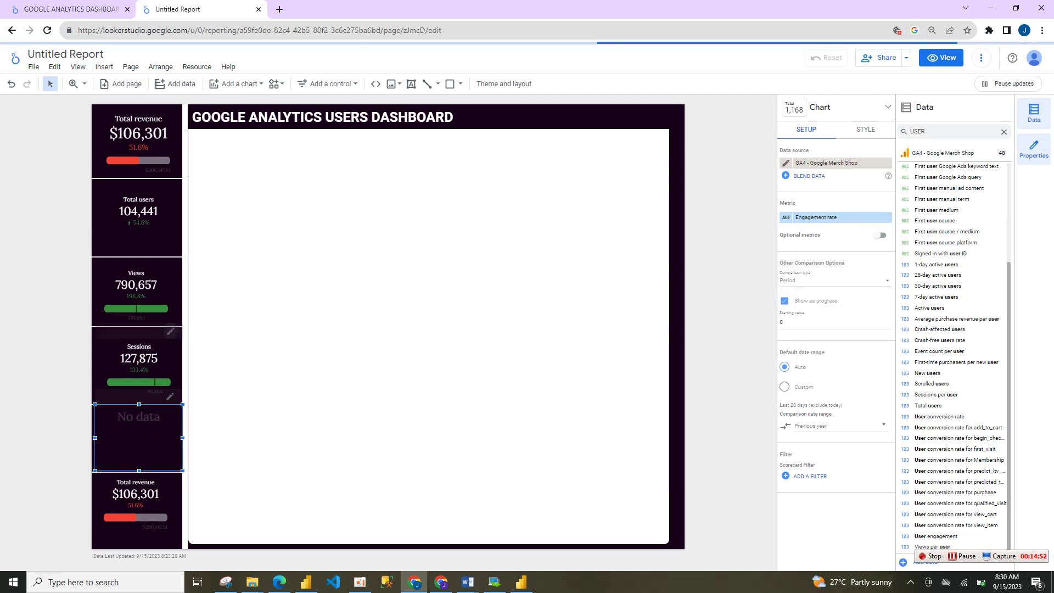
Shorten the Total users scorecard's frame and turn off the progress display on the Views, Sessions and Engagement rate scorecards
click(157, 223)
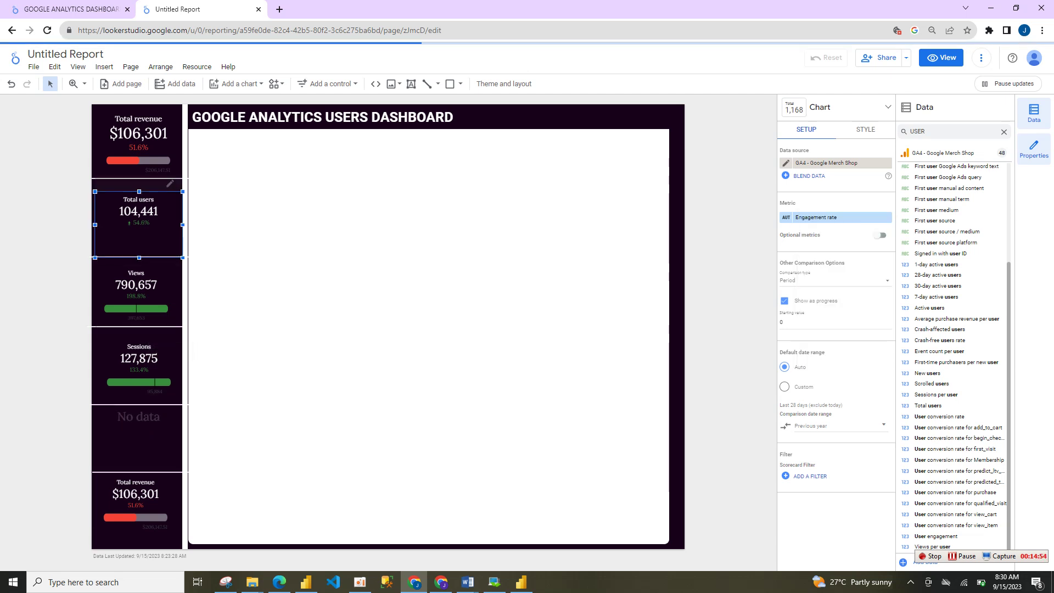
drag(139, 257, 139, 244)
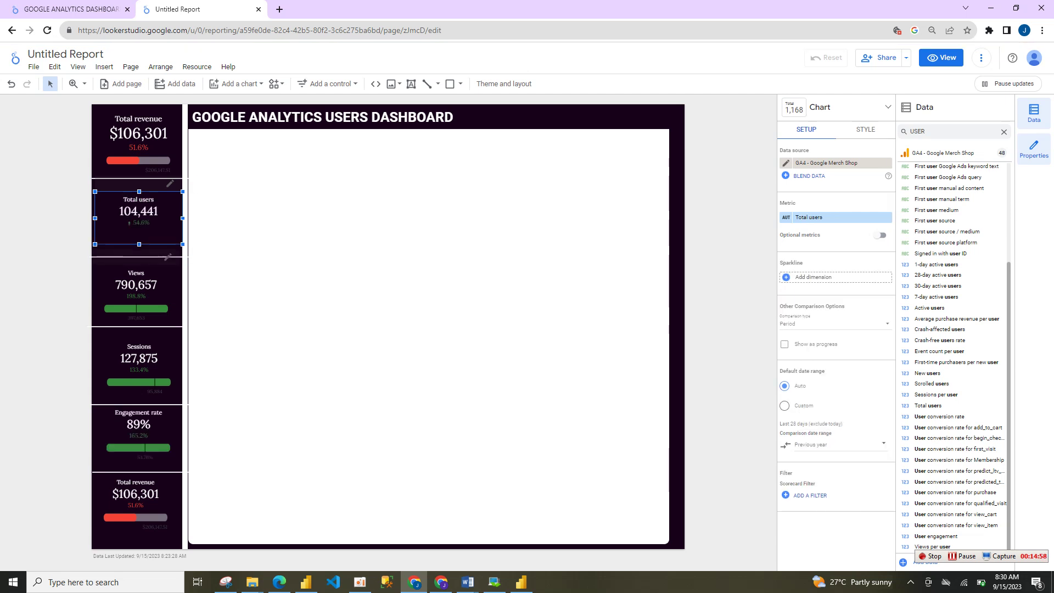
click(137, 291)
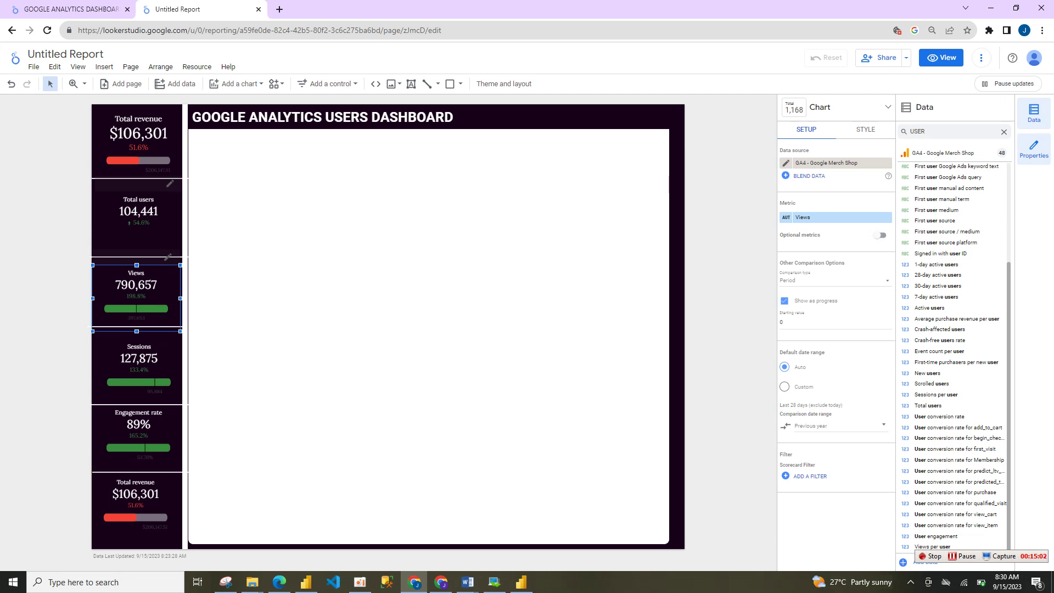
click(785, 301)
click(139, 362)
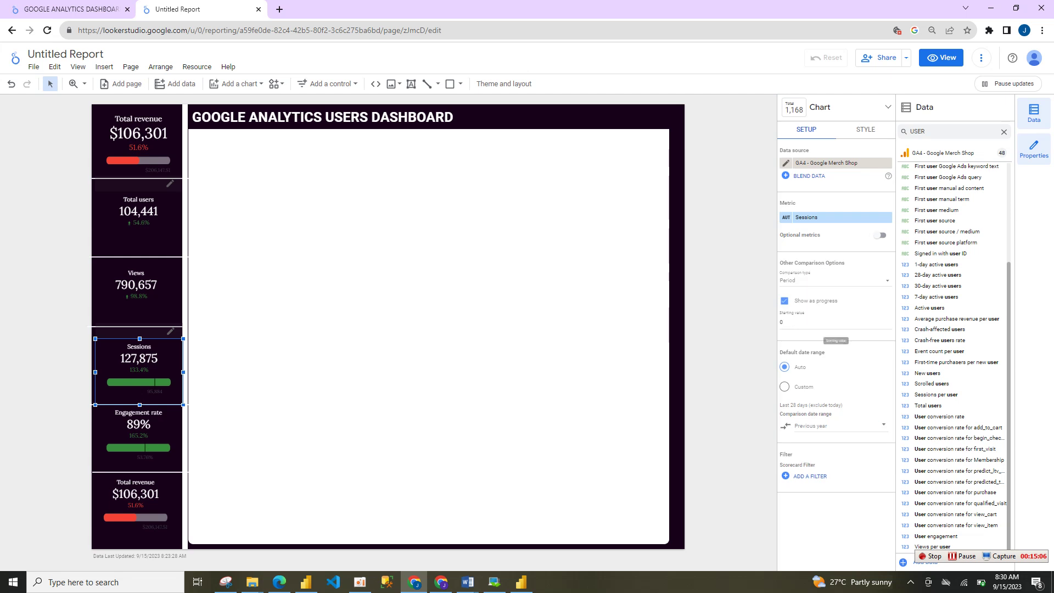
click(785, 301)
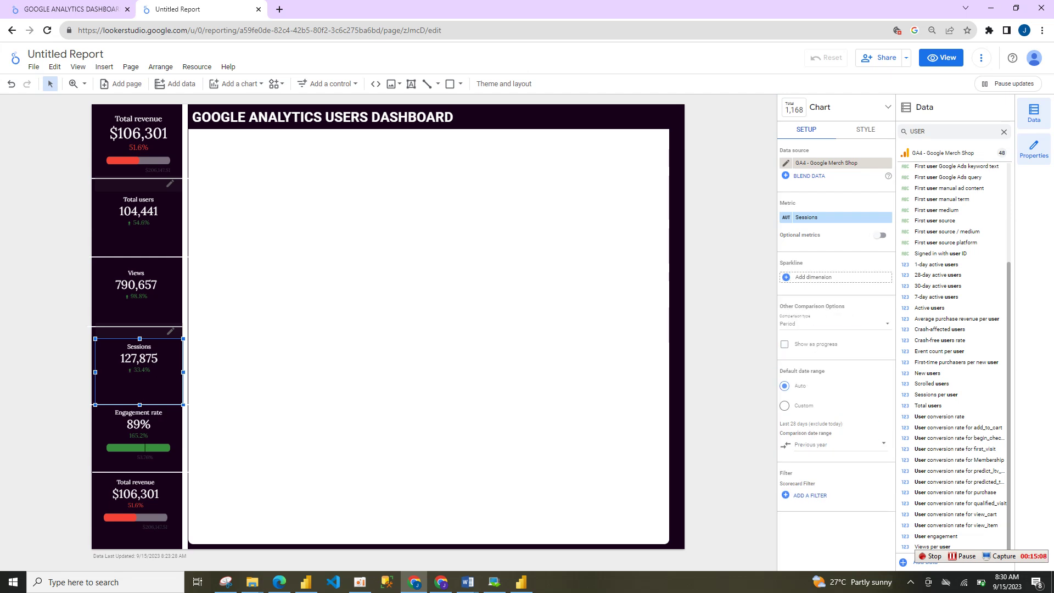
click(139, 434)
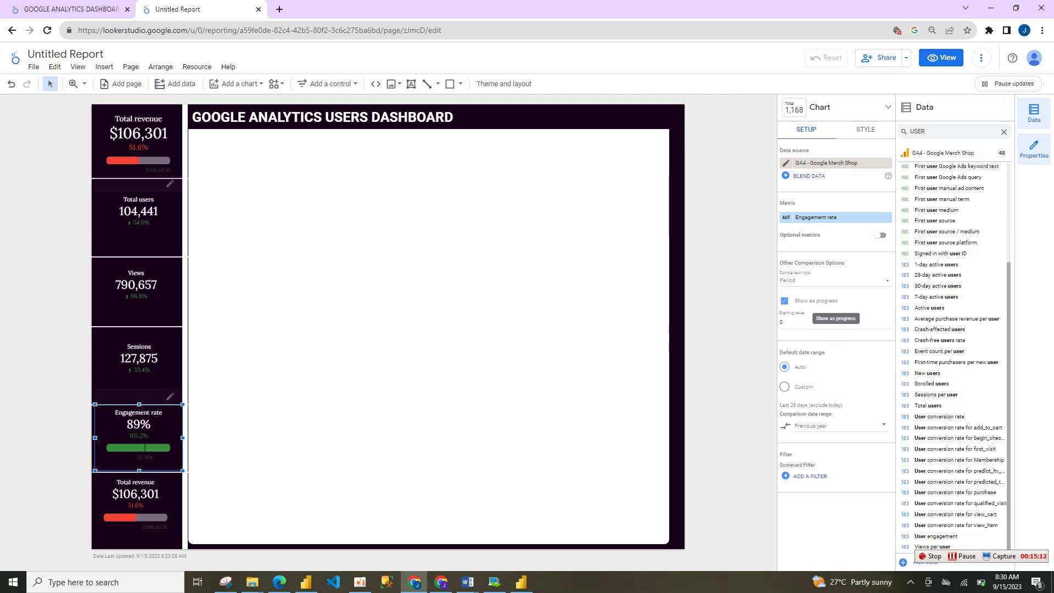
click(784, 301)
Turn off the last sidebar scorecard's progress display and change its metric to Bounce rate
click(136, 505)
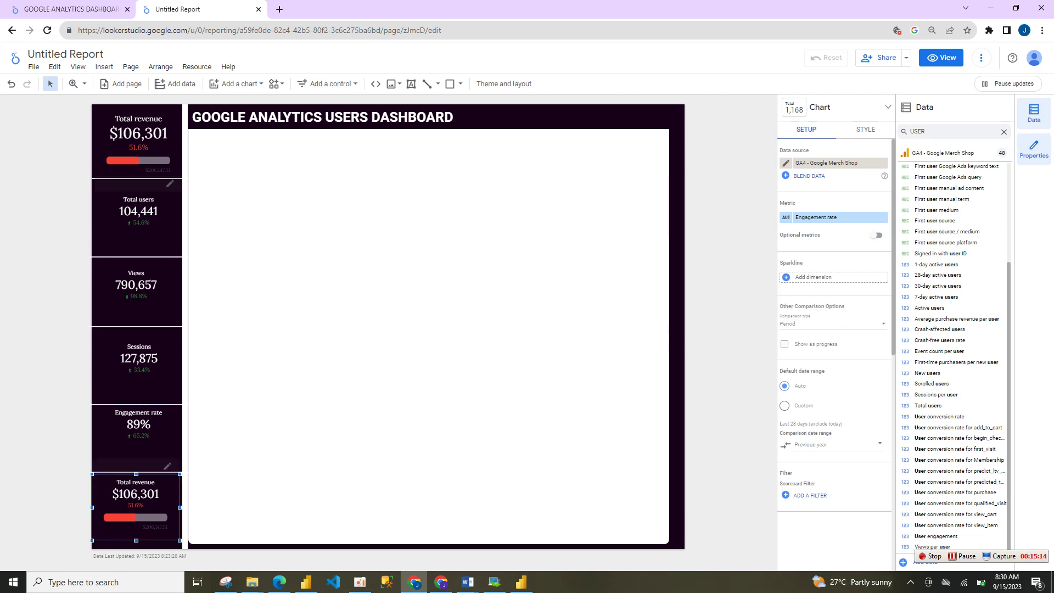
click(785, 301)
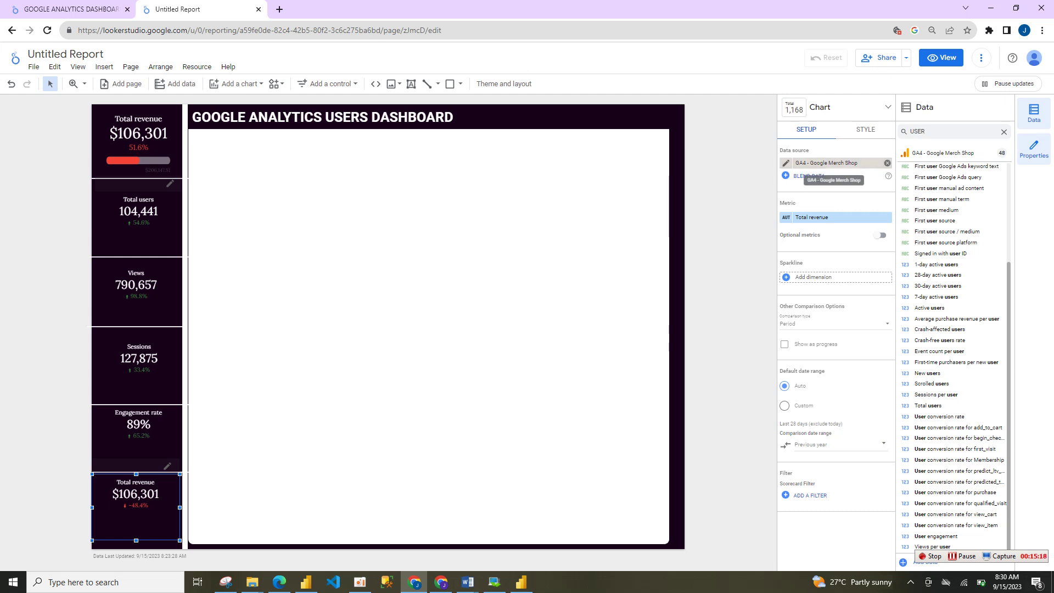
click(812, 217)
text(BOU)
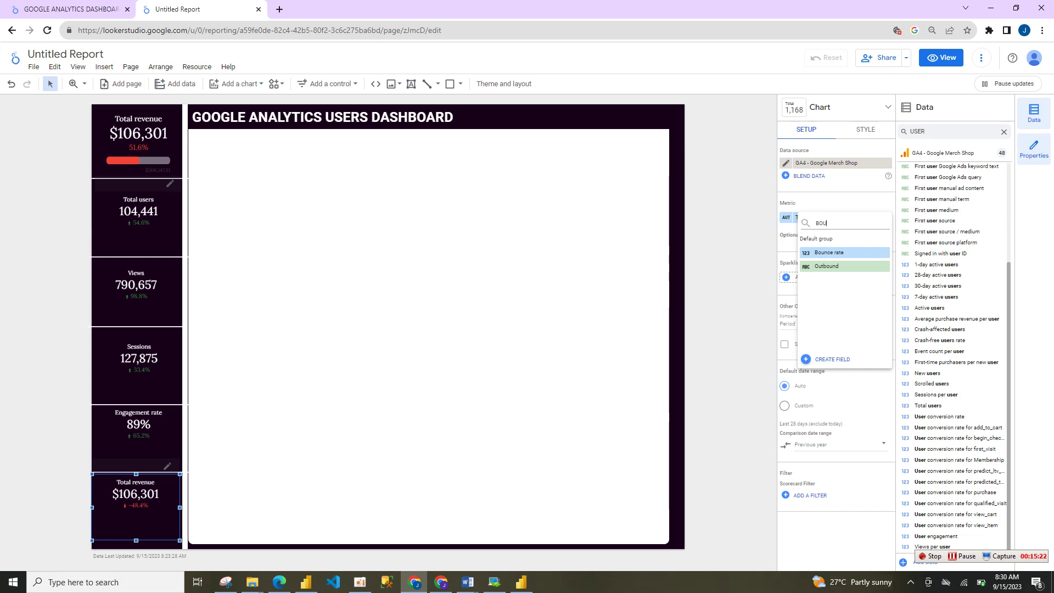
click(844, 252)
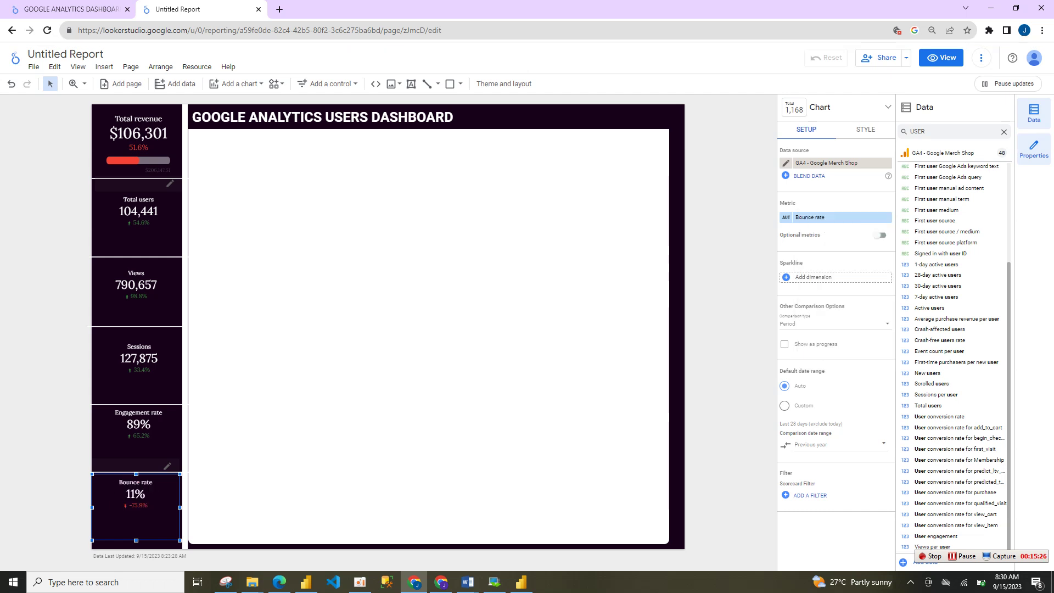
Shorten the Bounce rate scorecard's frame and set the label font size of the five scorecards below Total revenue to 28px
mouse_move(136, 541)
mouse_down()
mouse_move(136, 519)
mouse_move(136, 531)
mouse_up()
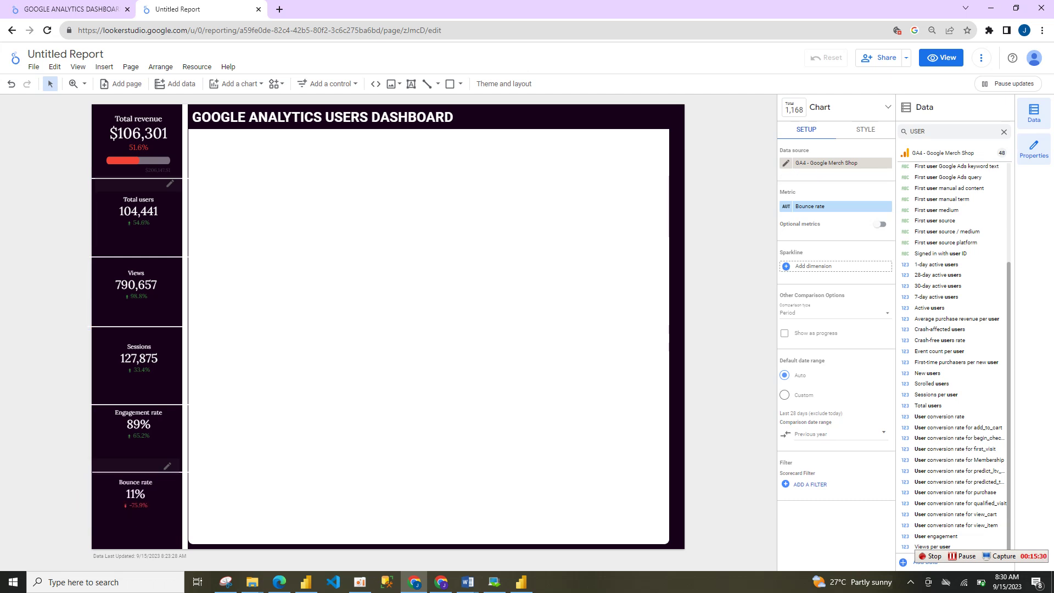
click(139, 434)
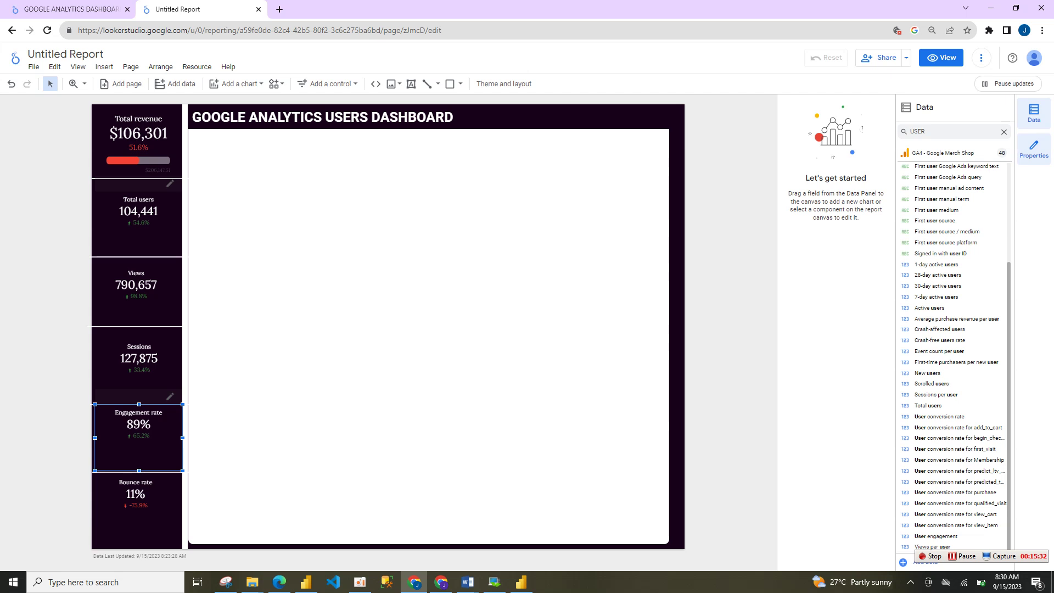
shift+click(136, 503)
shift+click(136, 291)
shift+click(137, 217)
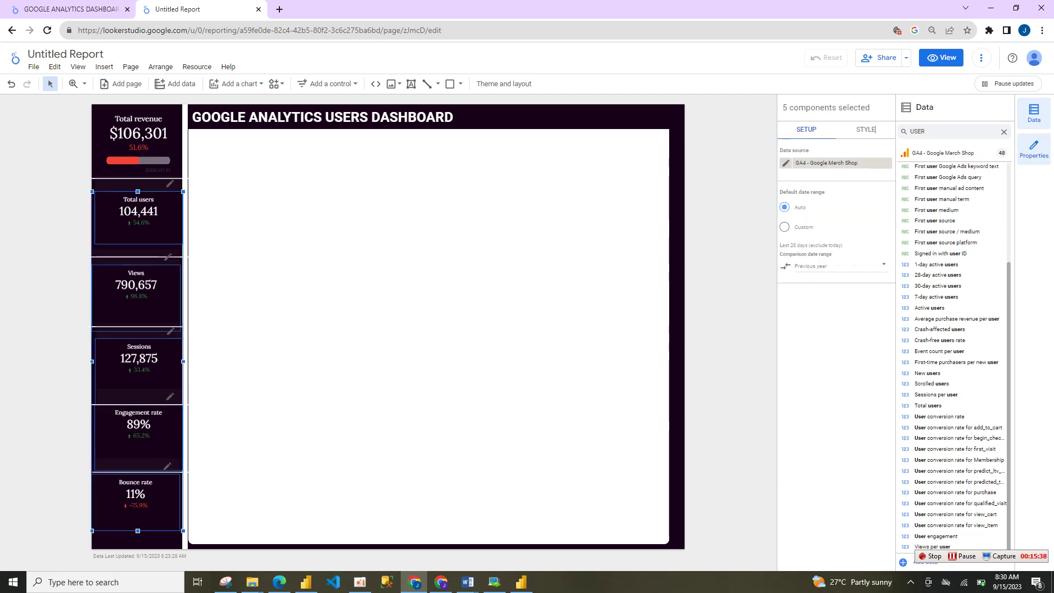
click(873, 129)
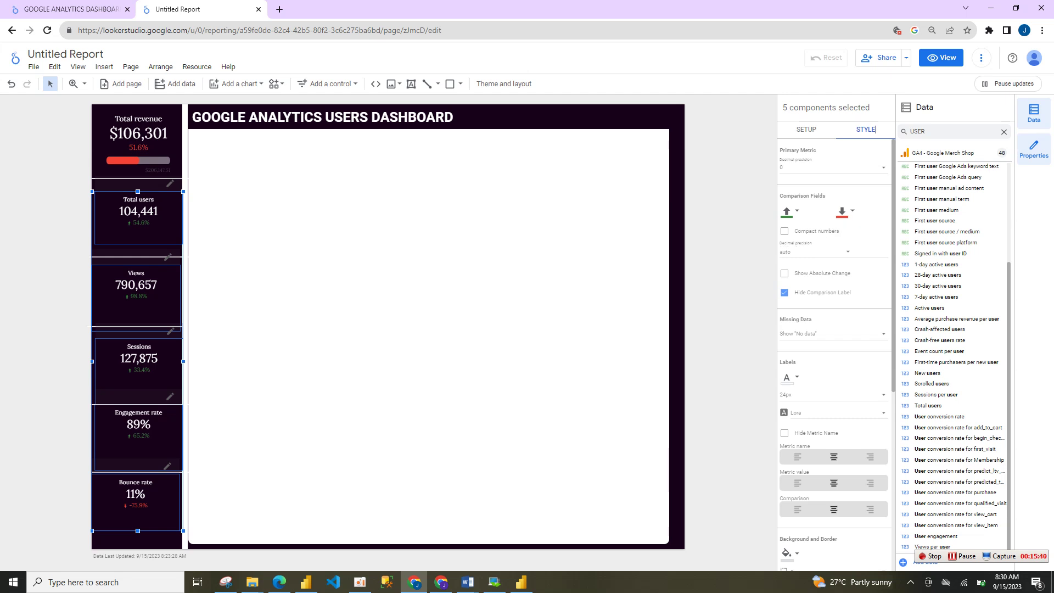
click(832, 394)
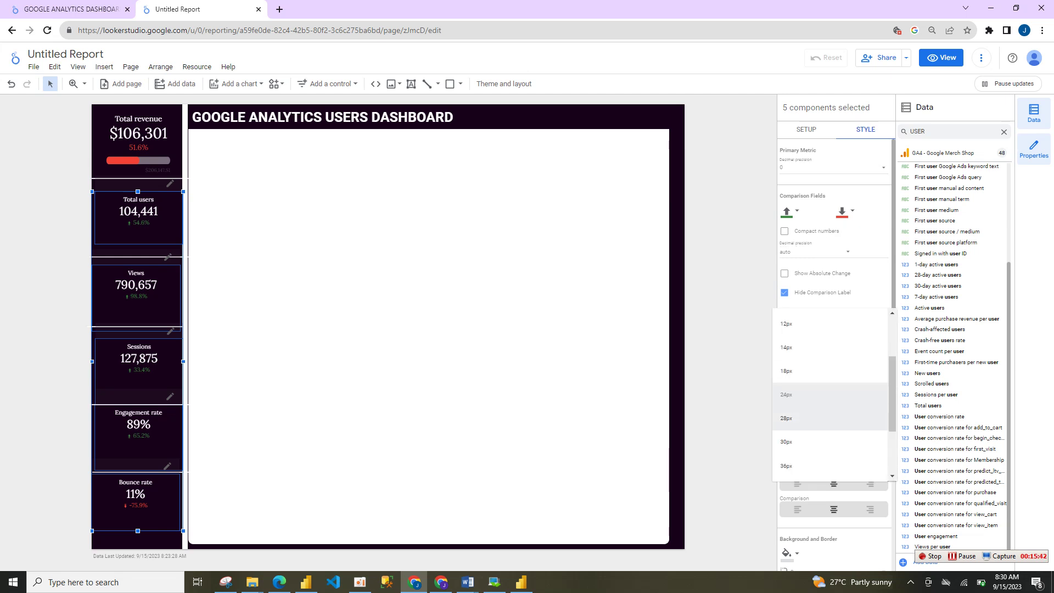
click(834, 418)
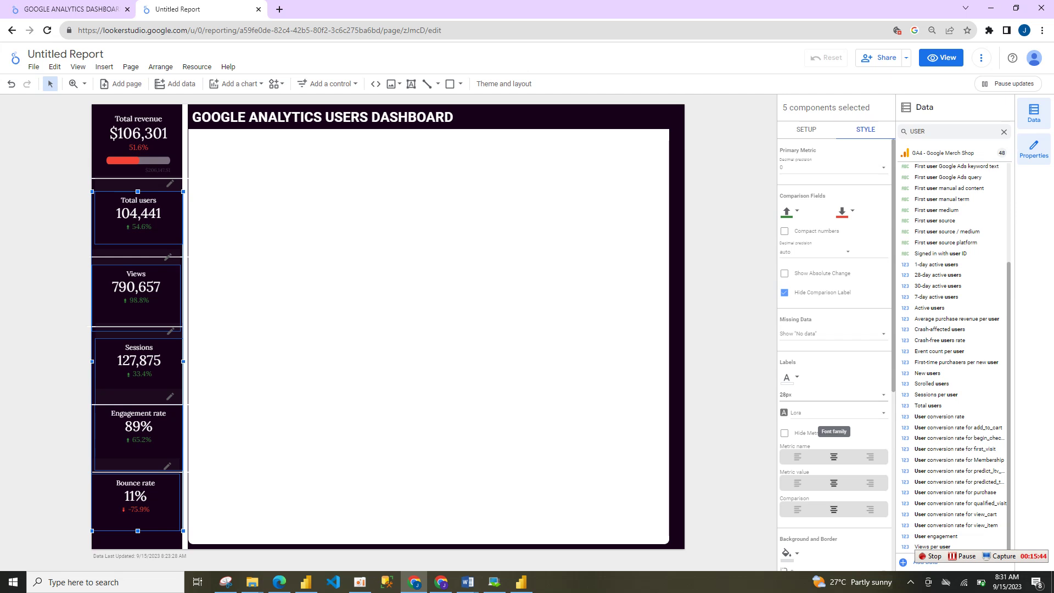
click(472, 330)
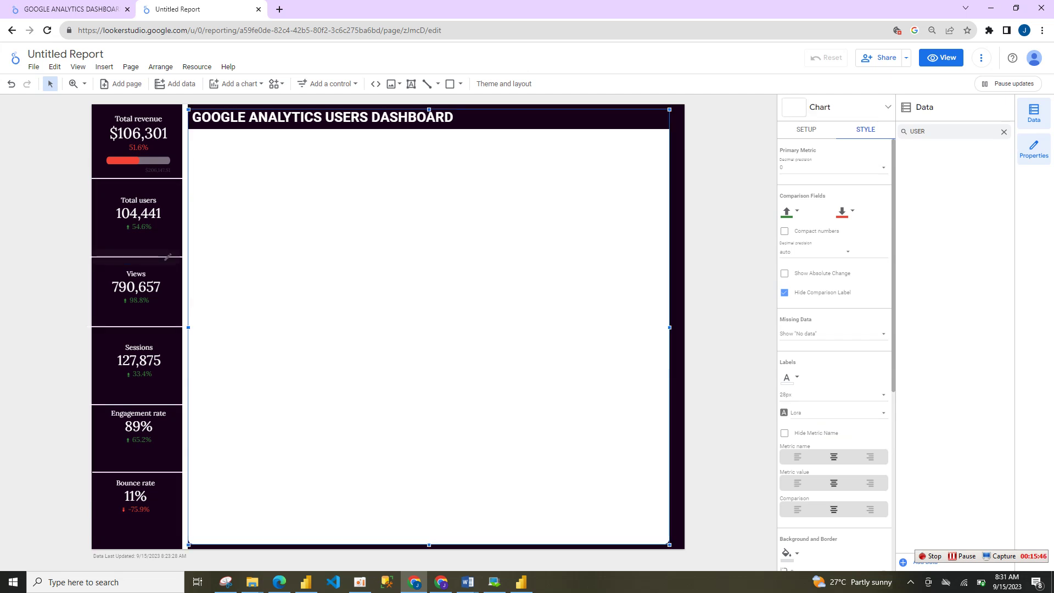
click(167, 258)
click(963, 556)
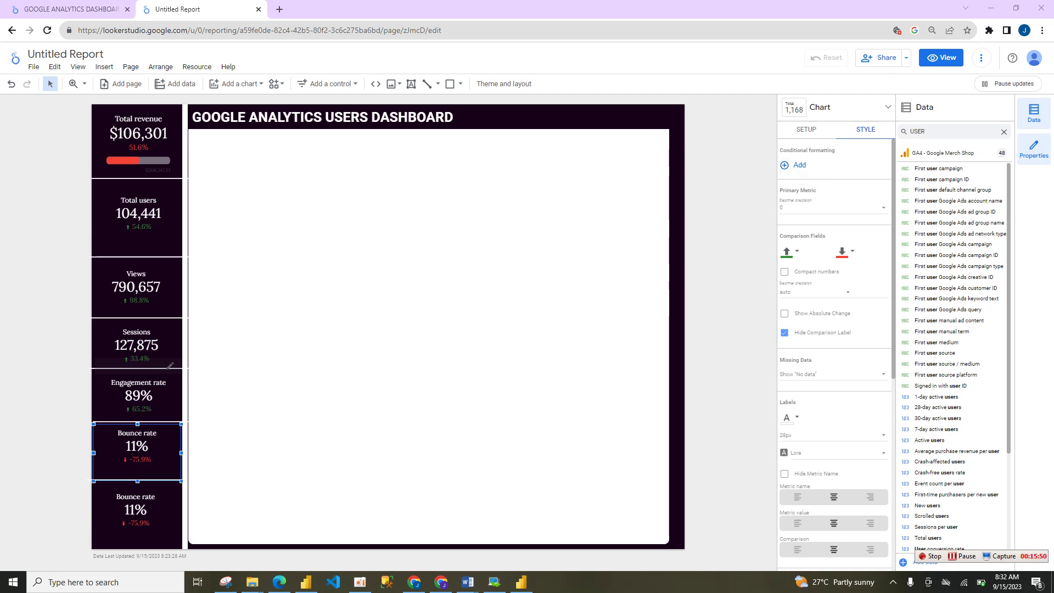
Change the metric of the upper of the two Bounce rate scorecards to Transactions
click(807, 130)
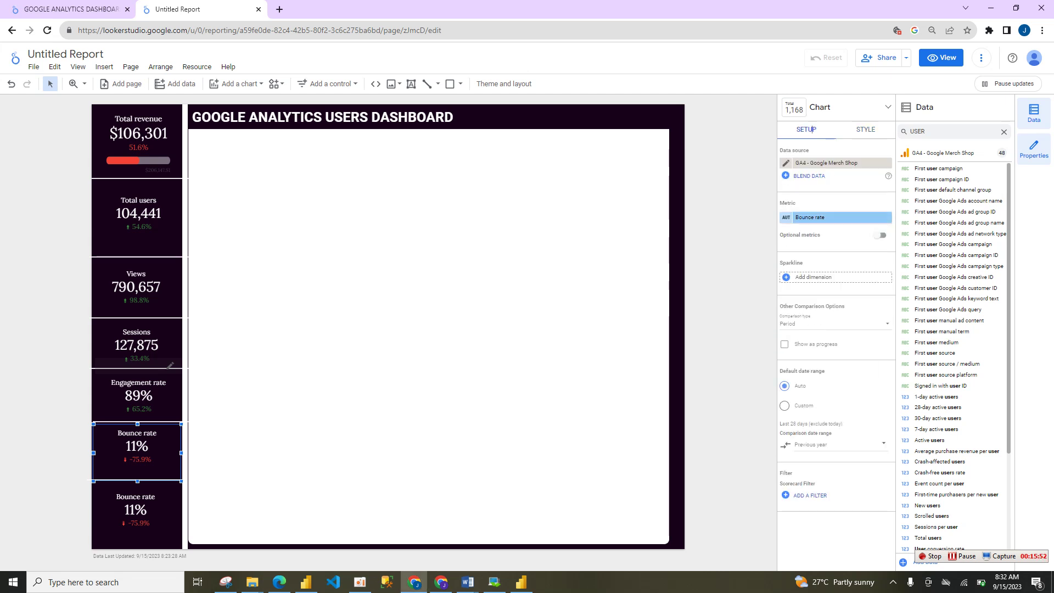
click(829, 218)
text(T)
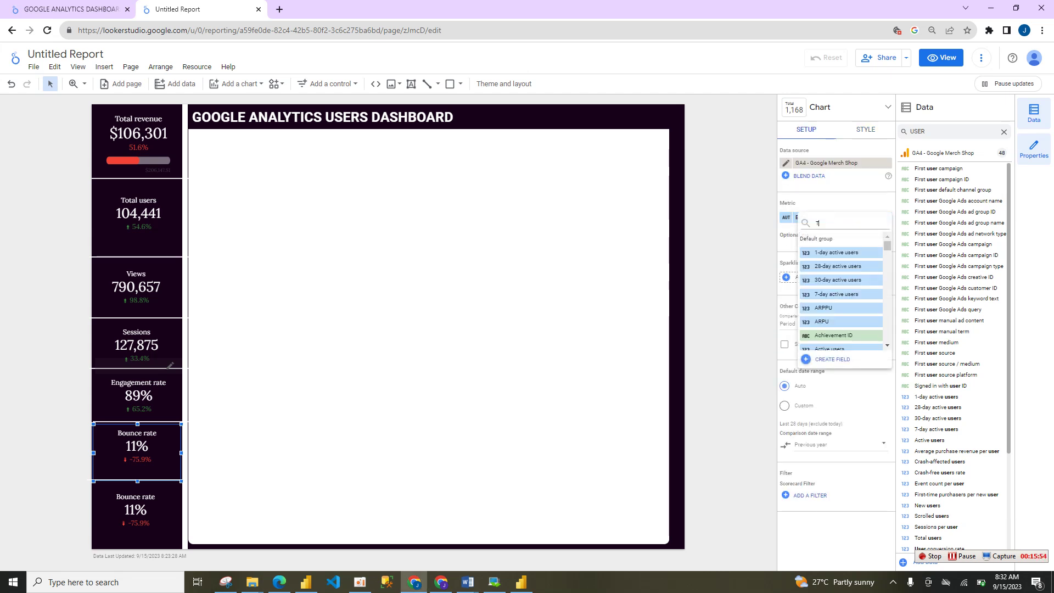
text(RA)
key(Down)
key(Down)
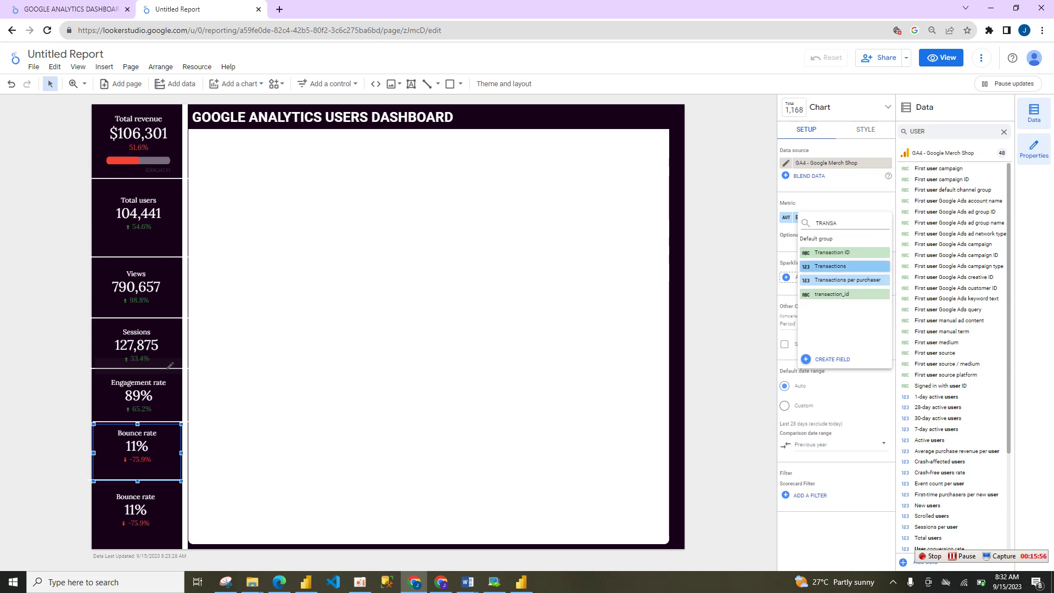
key(Return)
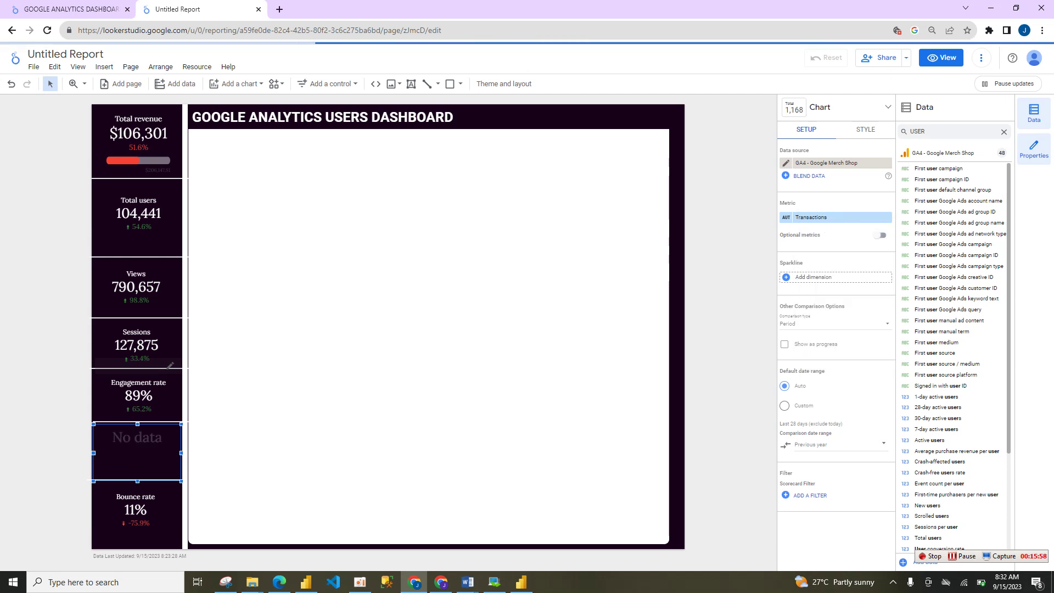
click(352, 324)
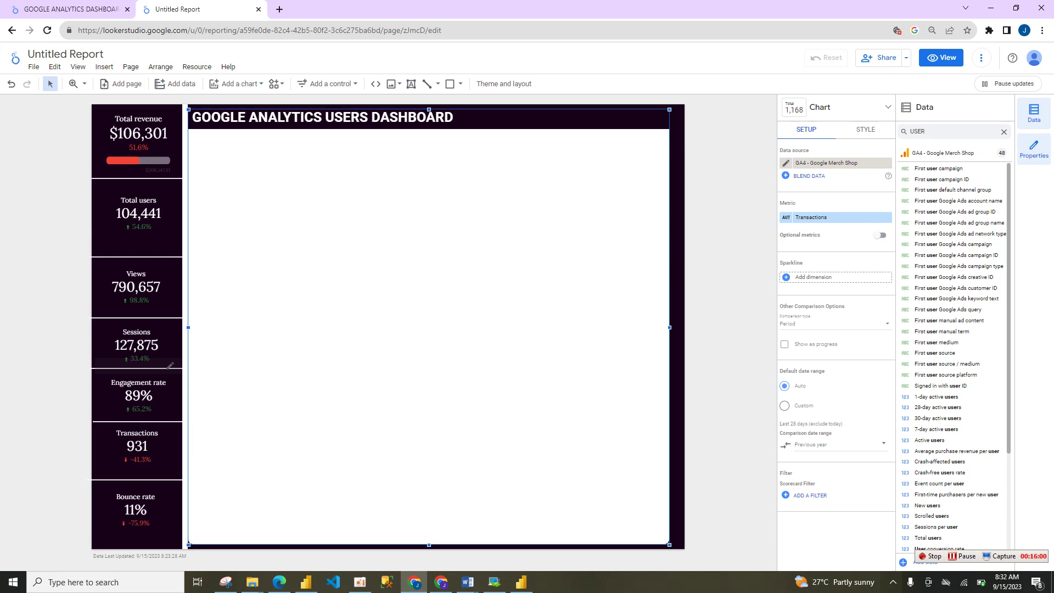
Narrow the Total users scorecard's frame slightly and nudge the Views scorecard up to line it up in the sidebar
click(136, 290)
click(138, 218)
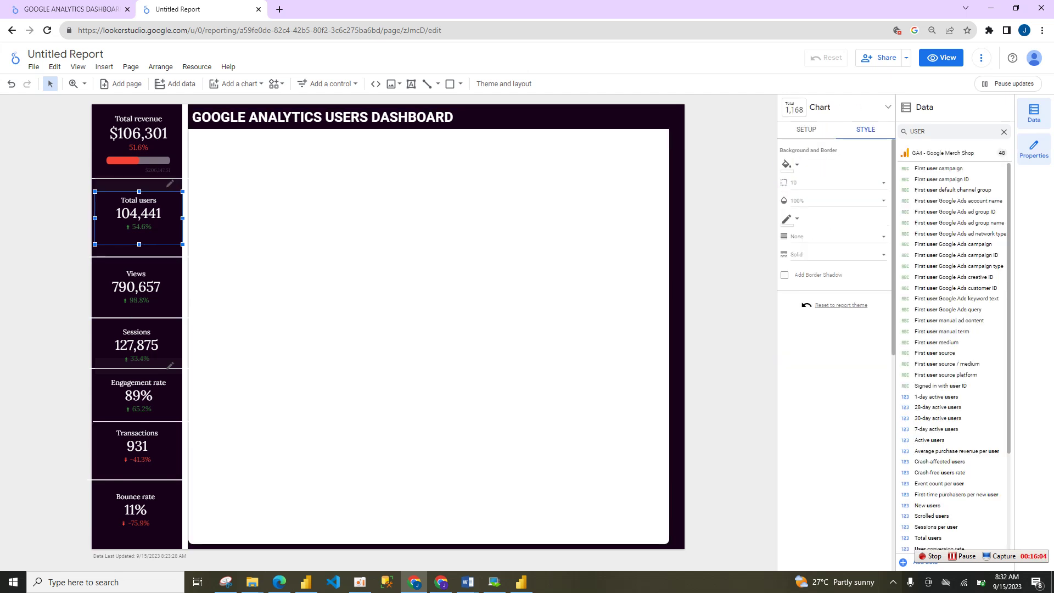
drag(183, 218, 180, 218)
click(308, 247)
click(144, 290)
mouse_move(144, 290)
mouse_down()
mouse_move(143, 274)
mouse_move(145, 288)
mouse_up()
click(340, 302)
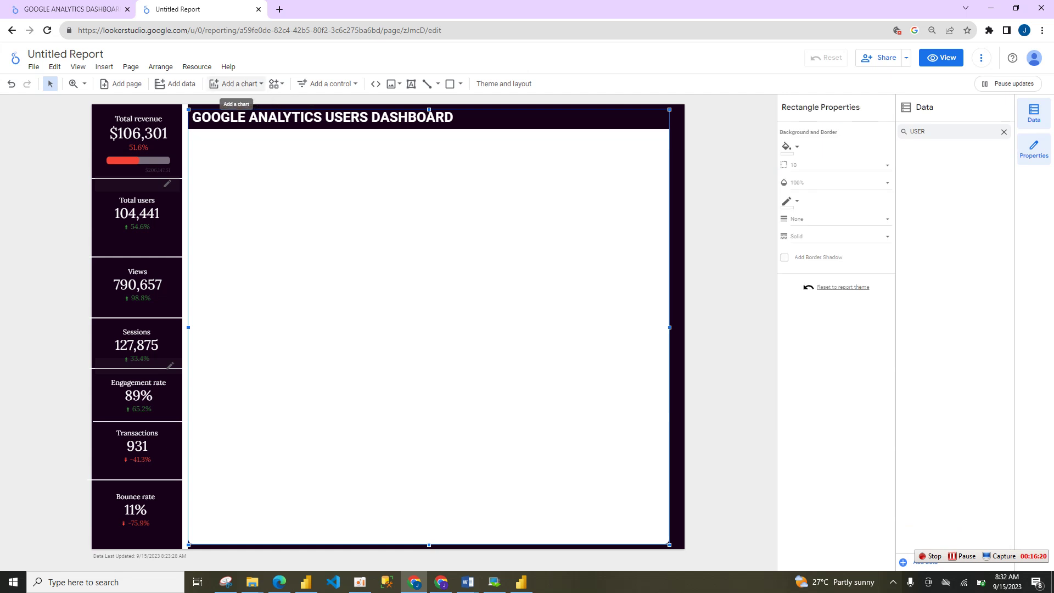
Add a time series chart to the blank white area beneath the dashboard title
click(236, 83)
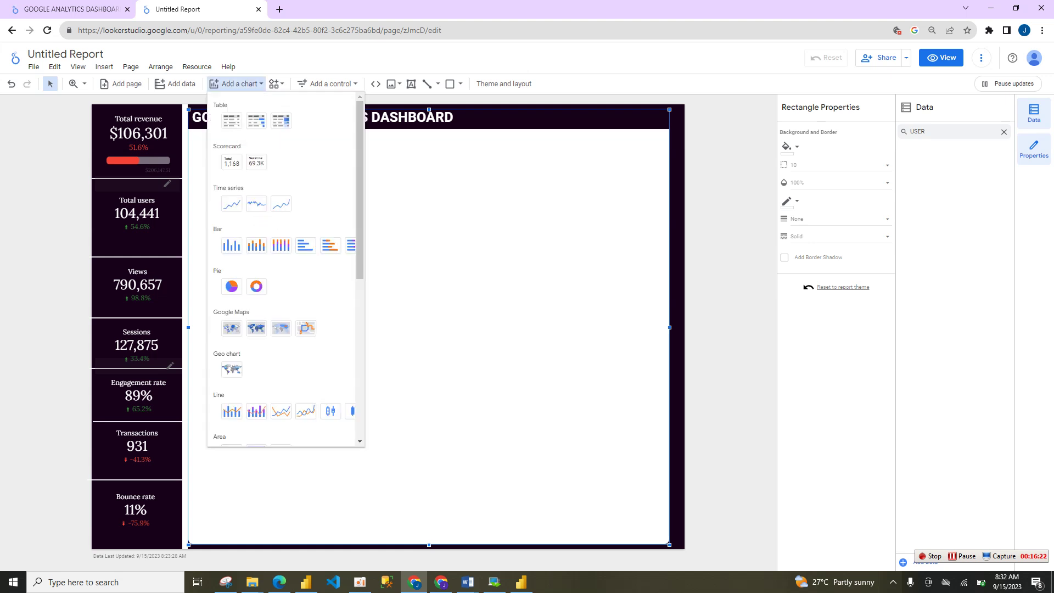
click(237, 83)
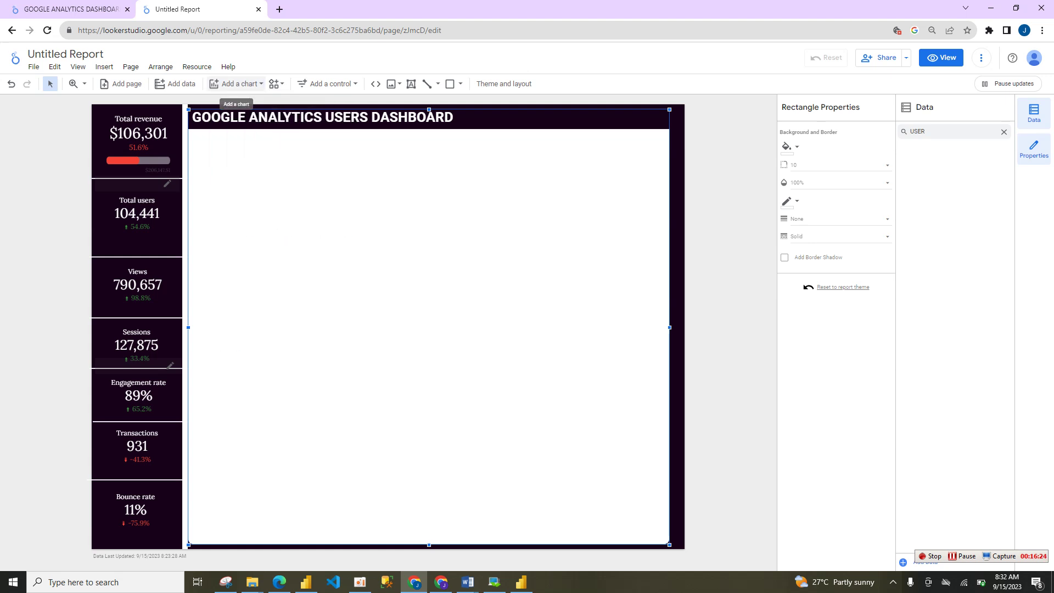
click(237, 83)
click(230, 241)
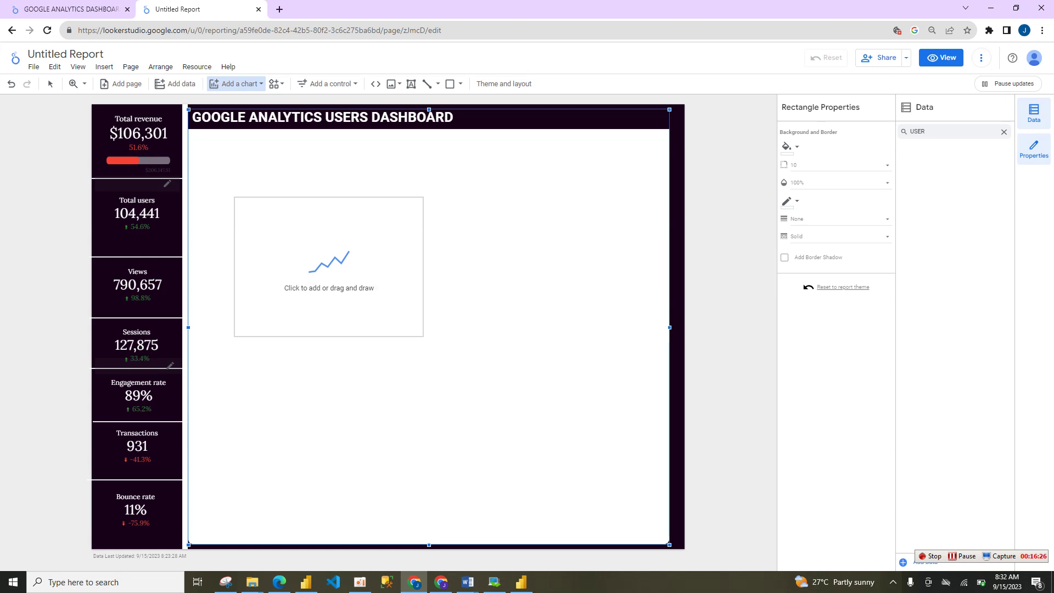
Add a time series chart of Total revenue by date, stretched across the upper part of the white dashboard panel
click(249, 201)
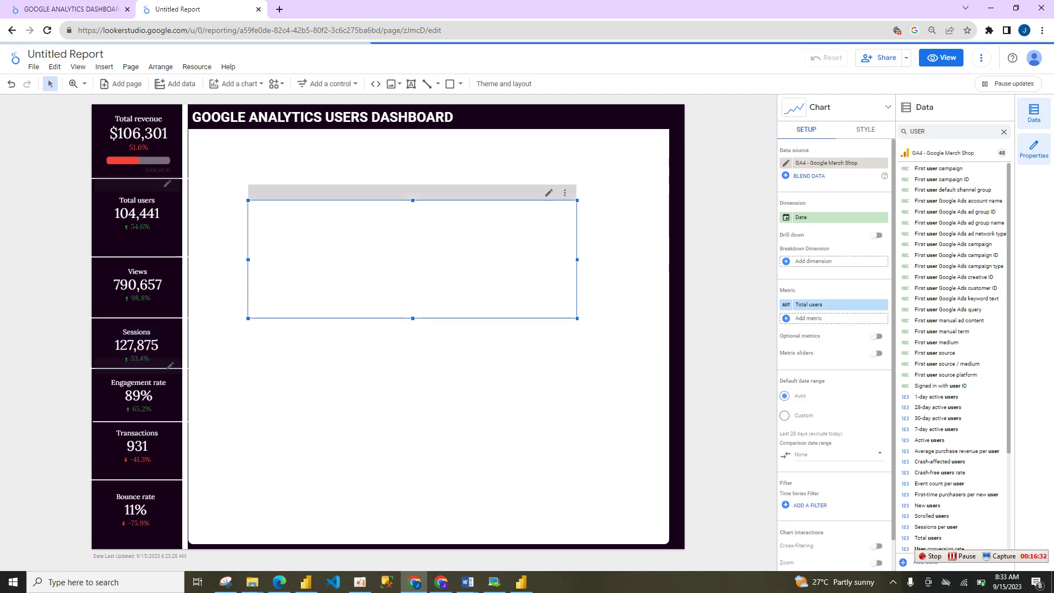
drag(413, 259, 380, 213)
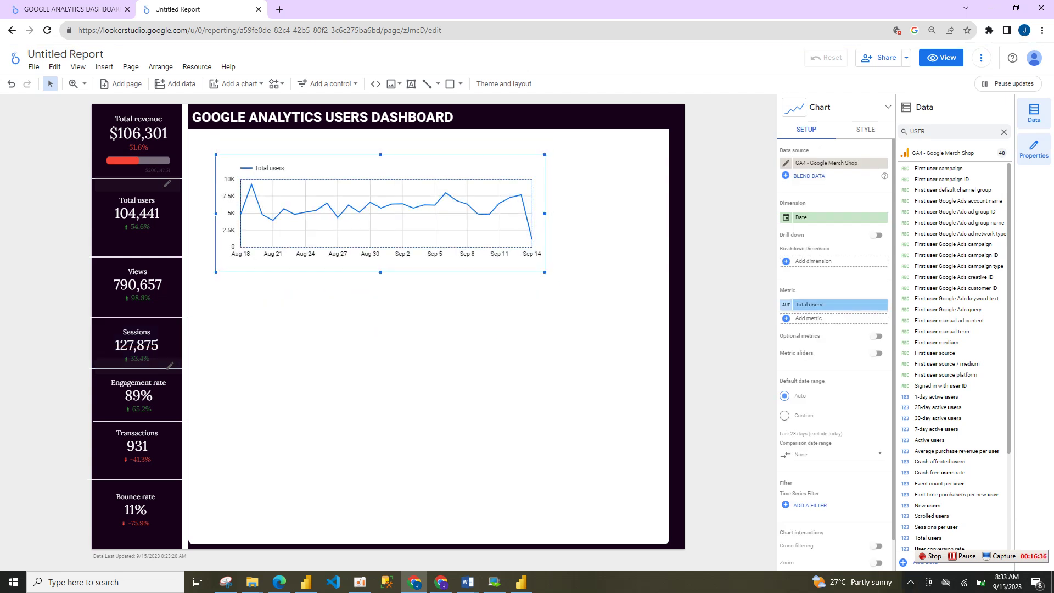
click(818, 305)
text(REVEN)
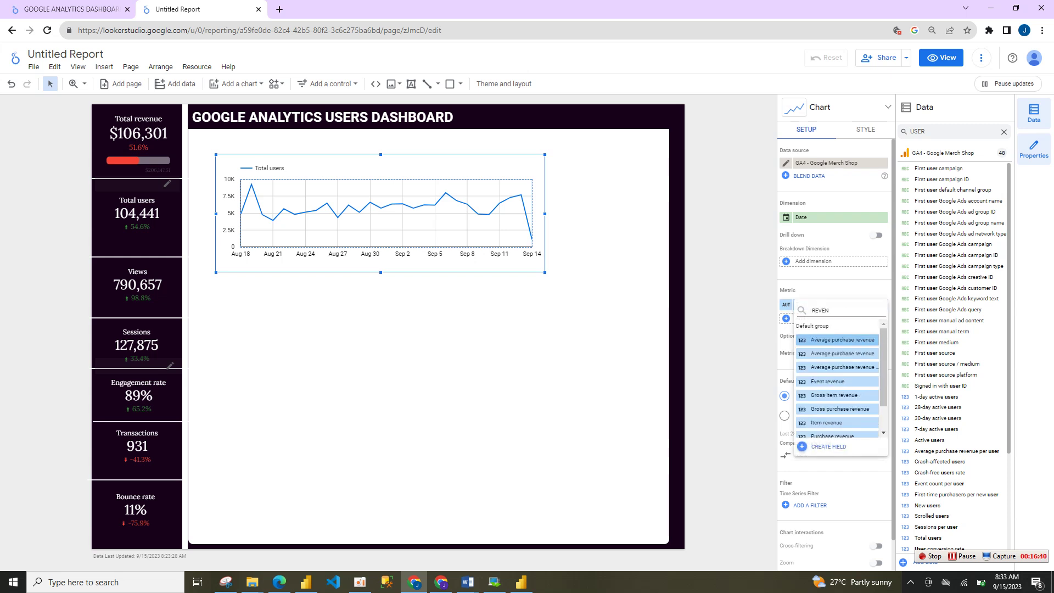
scroll(840, 417, down, 1)
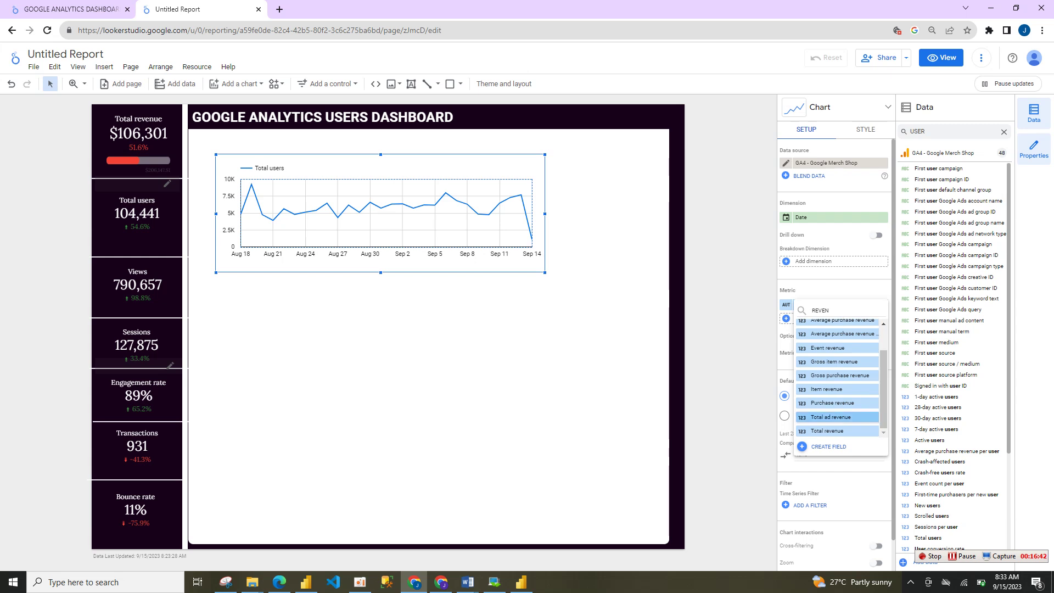
click(844, 431)
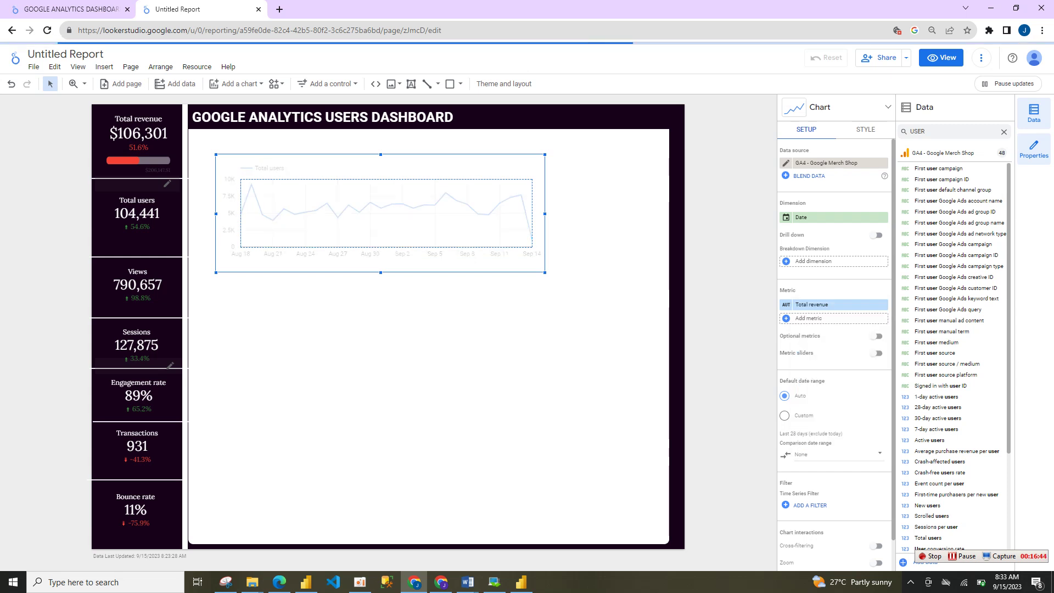
drag(545, 273, 645, 252)
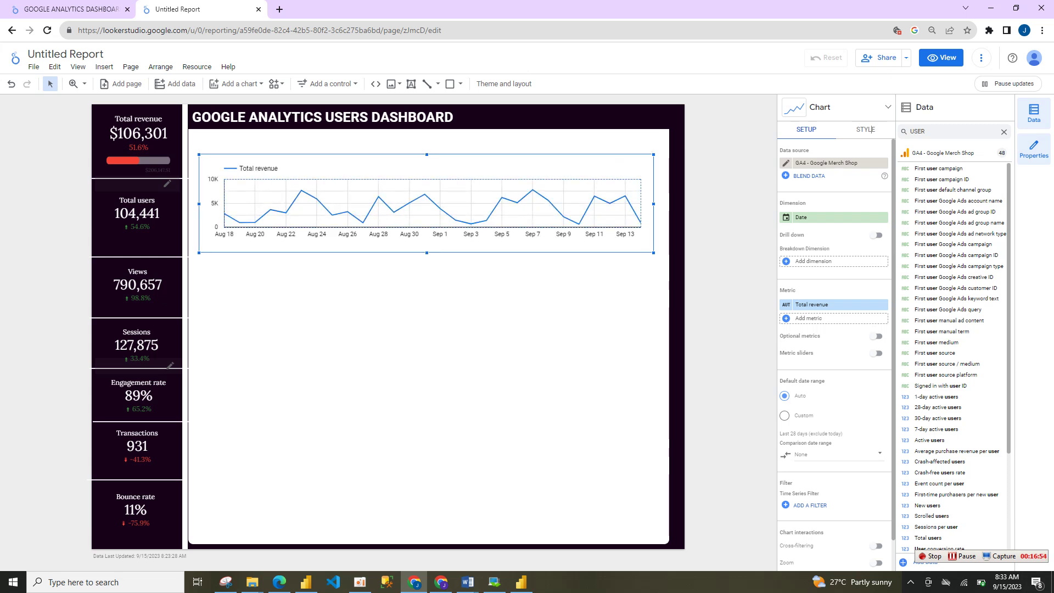
Hide the revenue chart's legend and add a border shadow to the chart
click(866, 130)
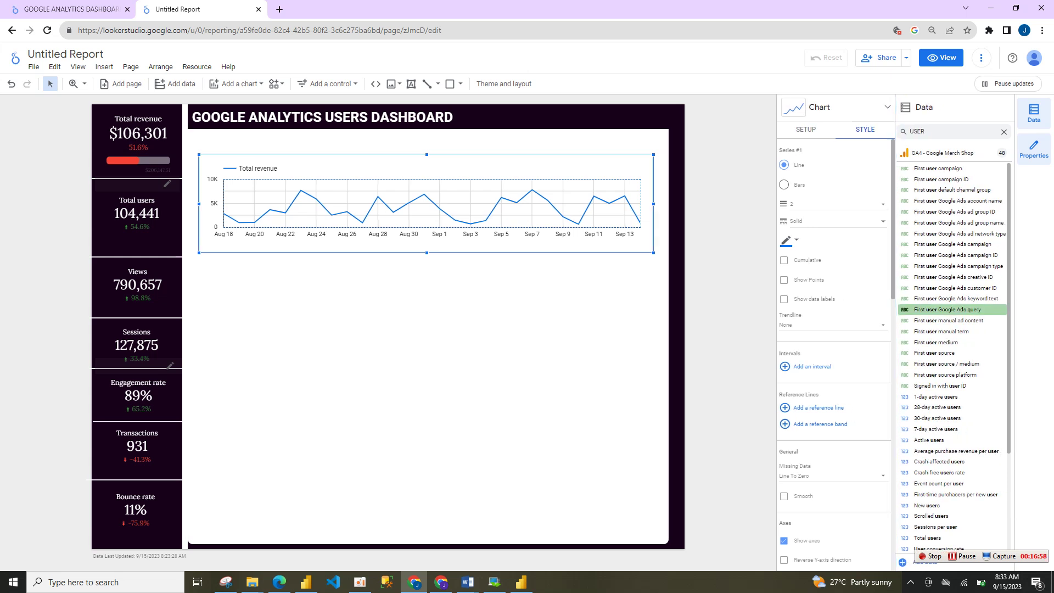
scroll(834, 351, down, 5)
scroll(835, 384, down, 1)
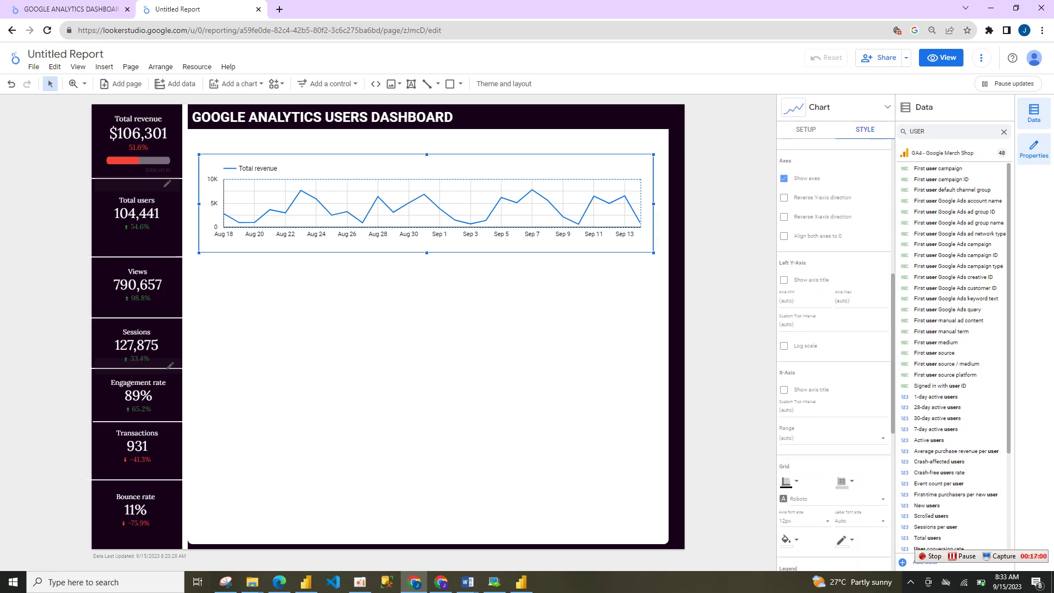
scroll(834, 351, down, 6)
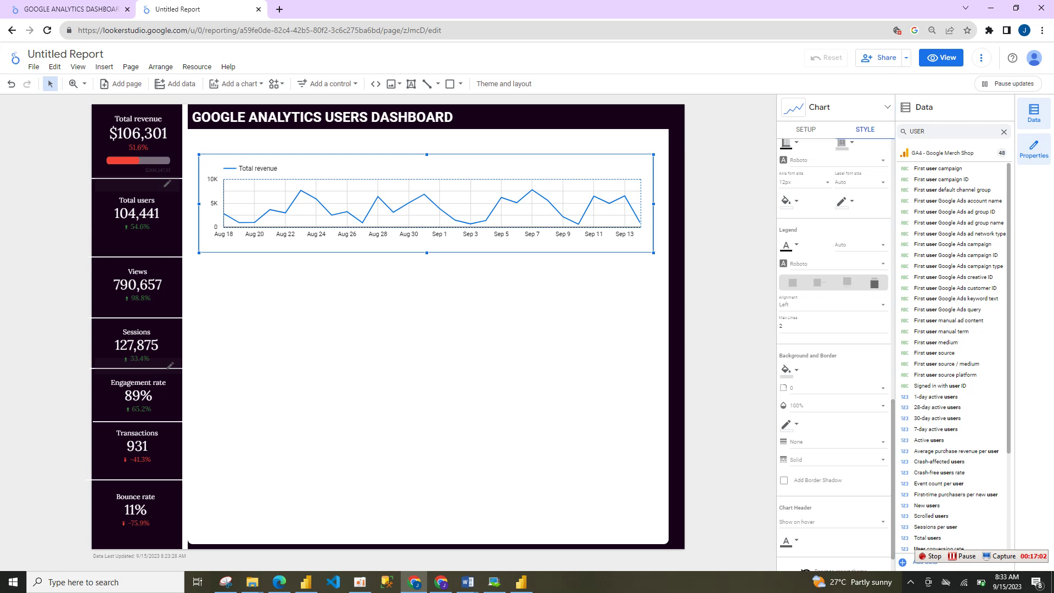
click(792, 282)
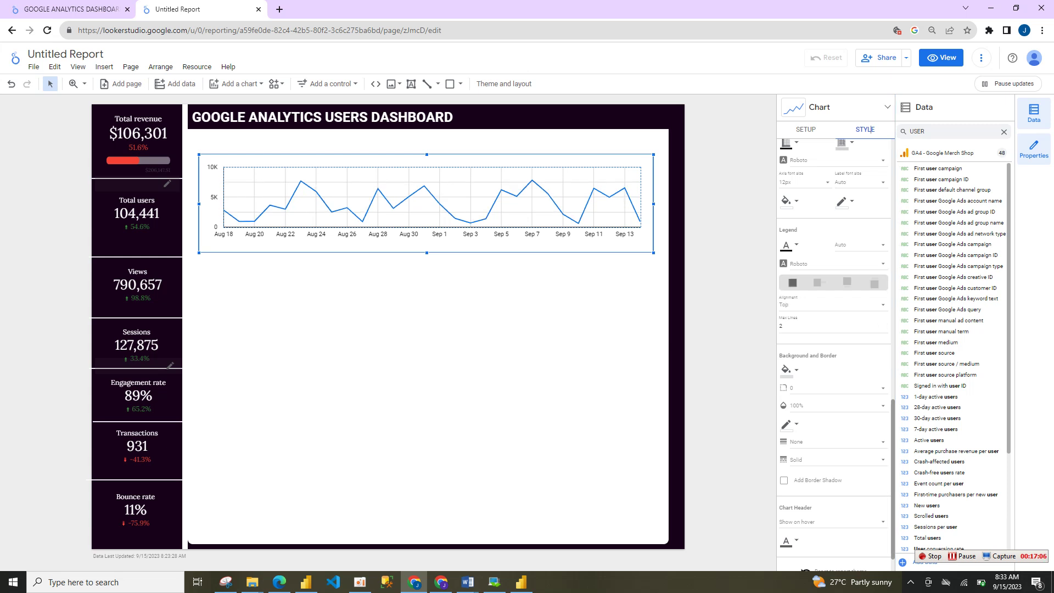
scroll(833, 450, down, 1)
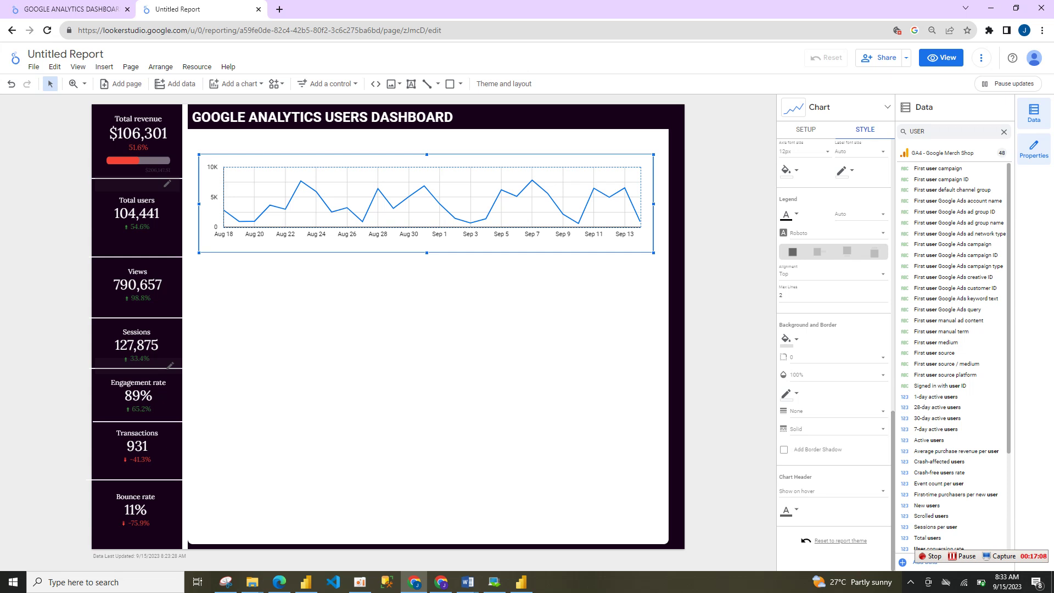
click(784, 449)
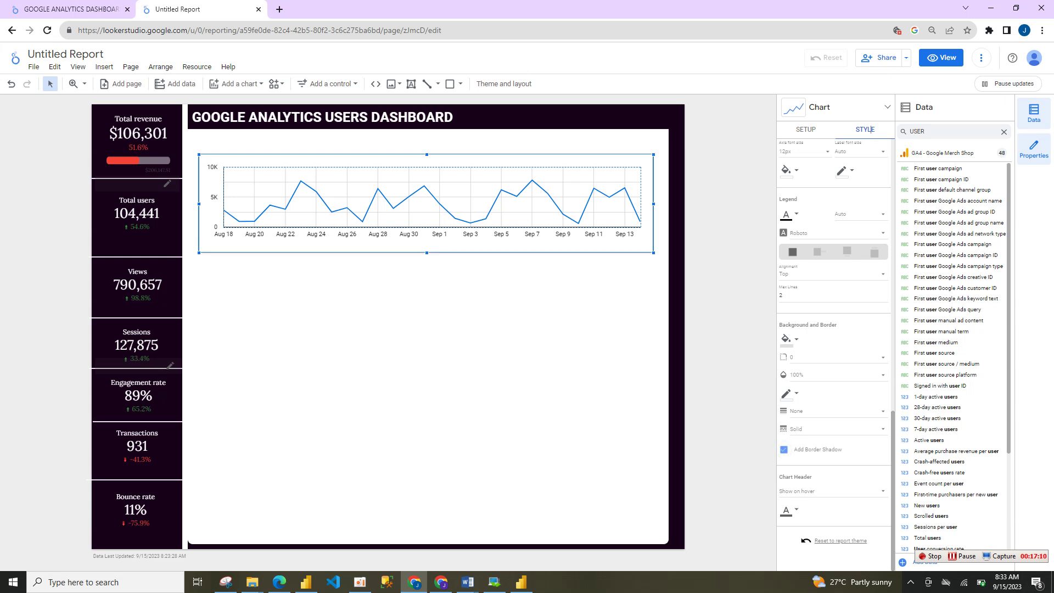
Set the revenue chart's series color to the theme's black
click(426, 203)
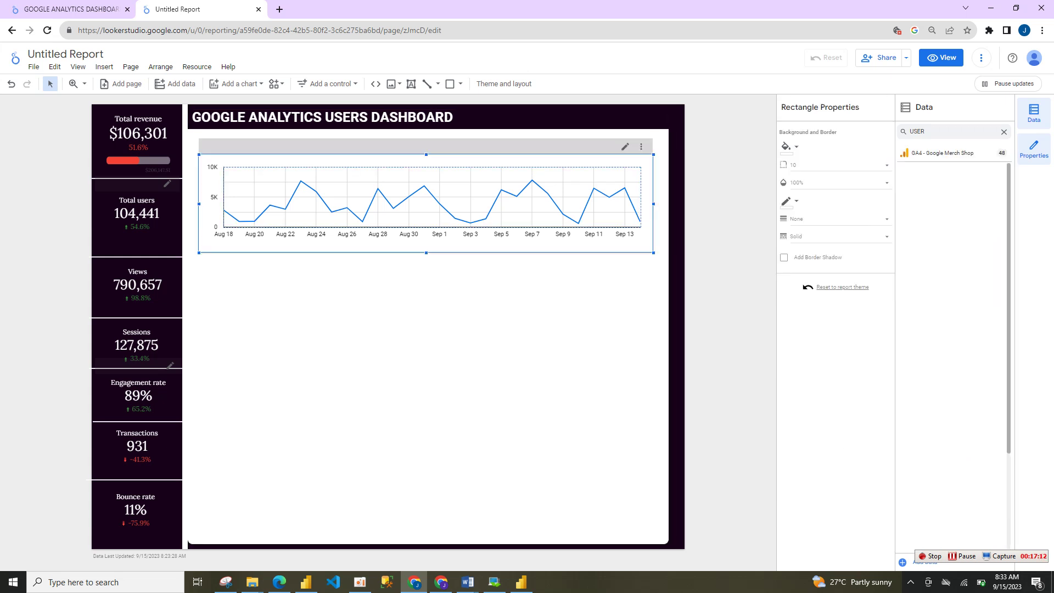
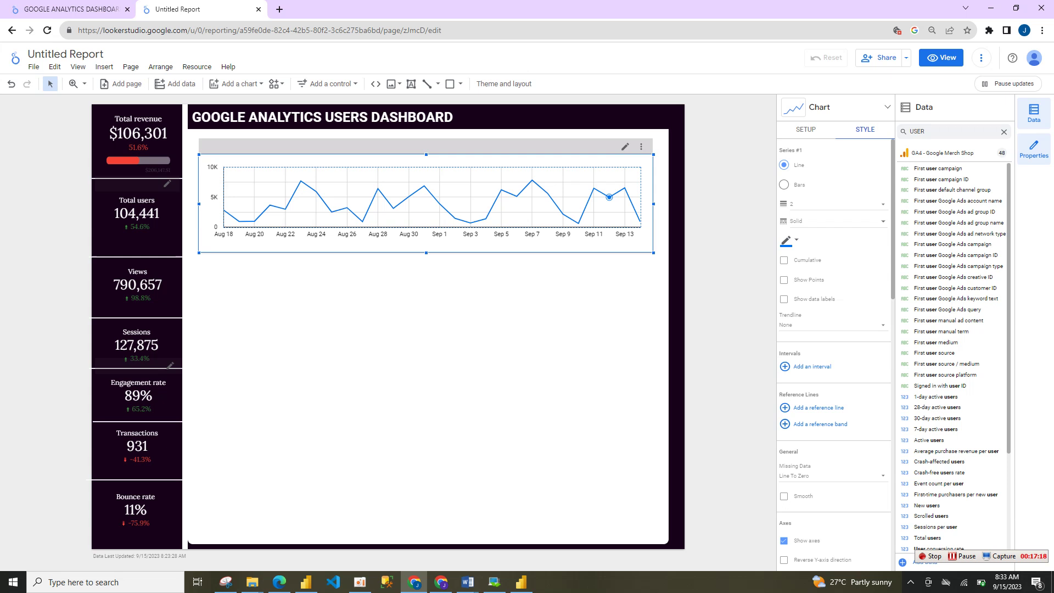
click(788, 241)
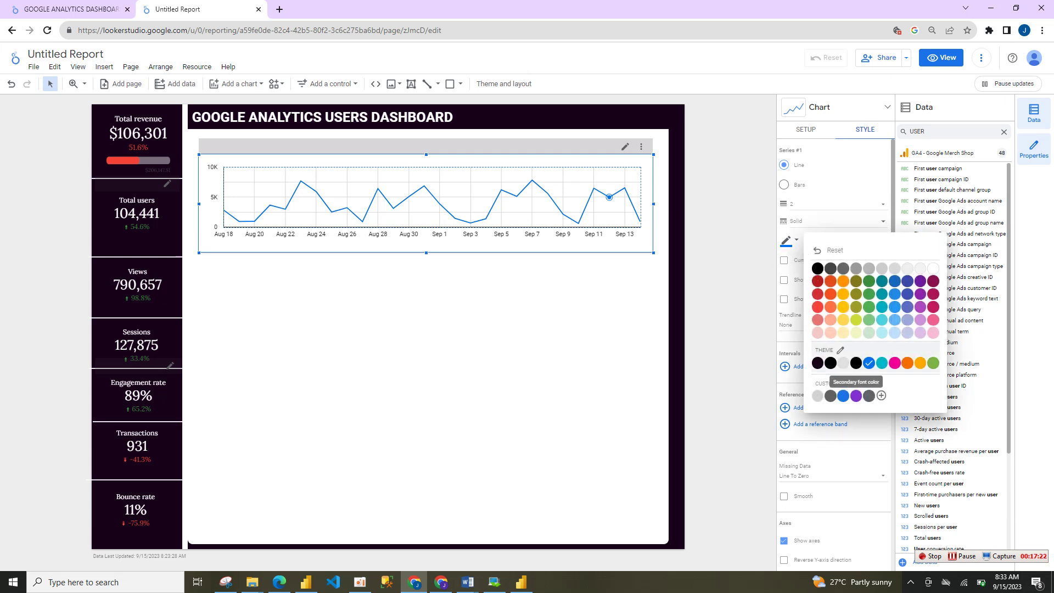
click(856, 363)
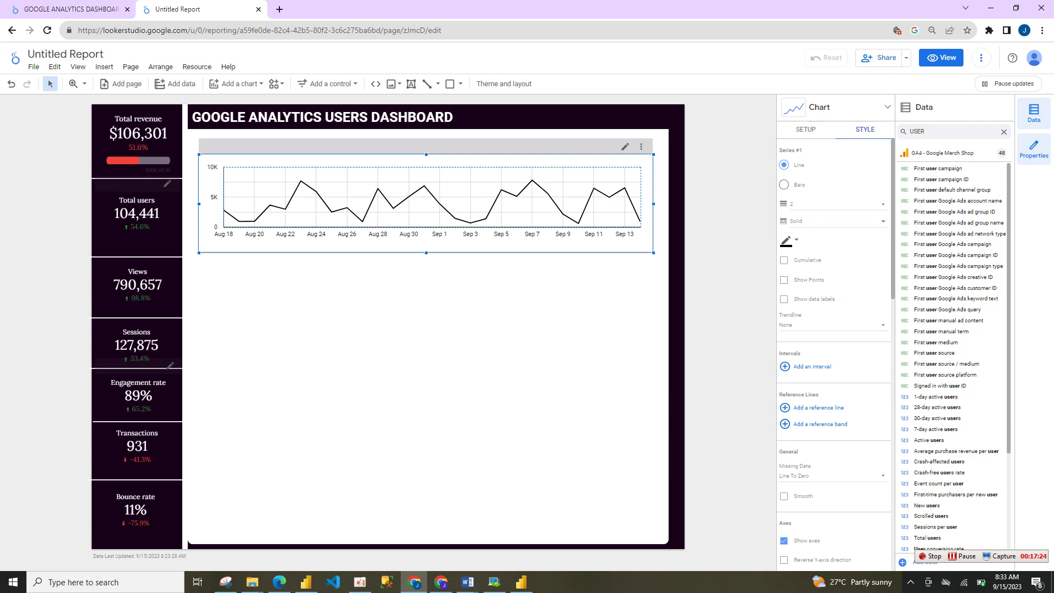
click(788, 240)
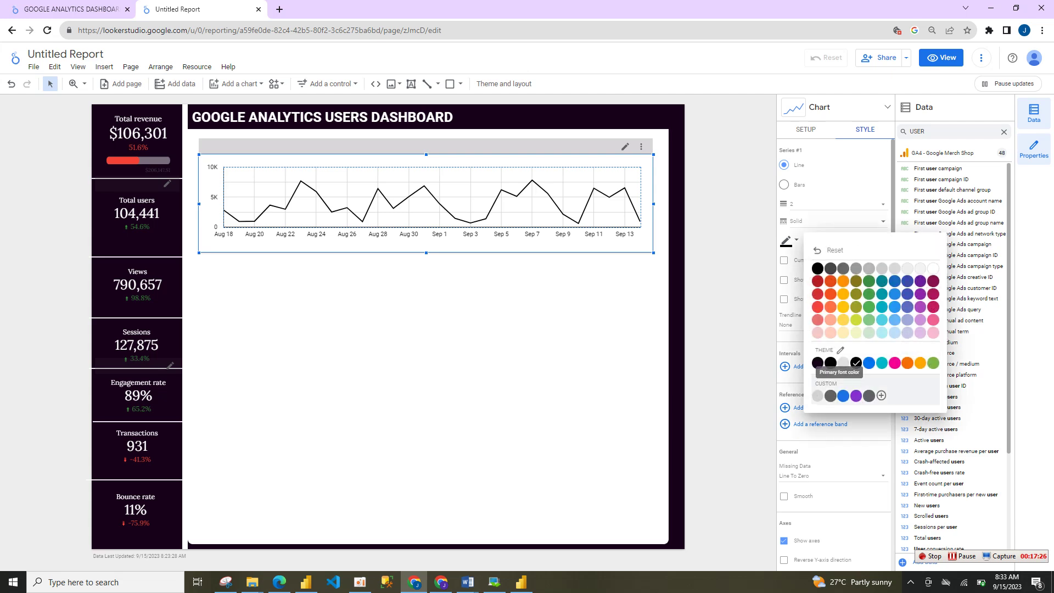
click(882, 395)
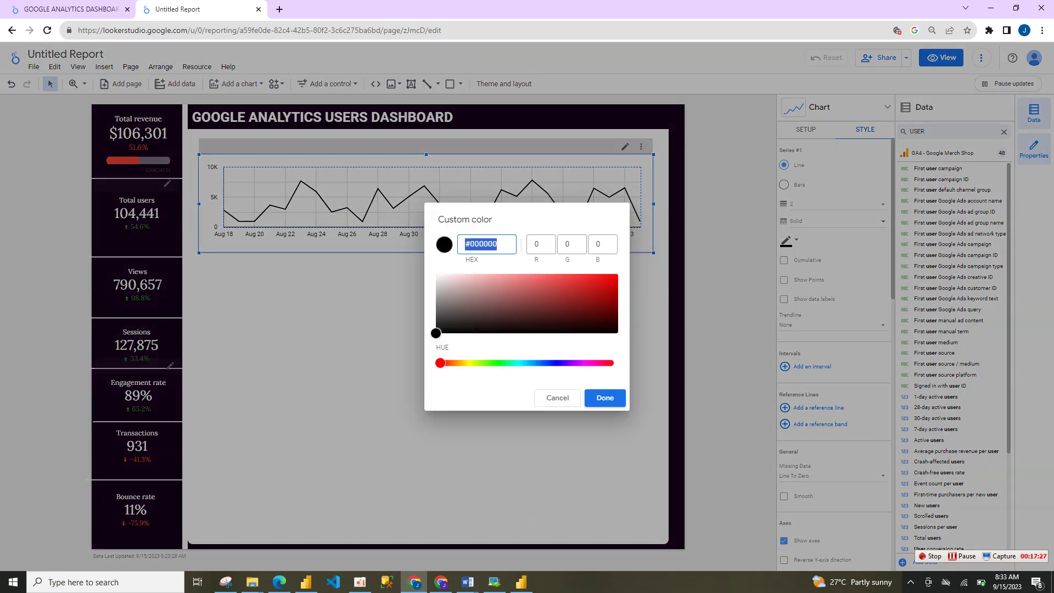
click(477, 244)
drag(467, 244, 498, 244)
key(BackSpace)
text(161211)
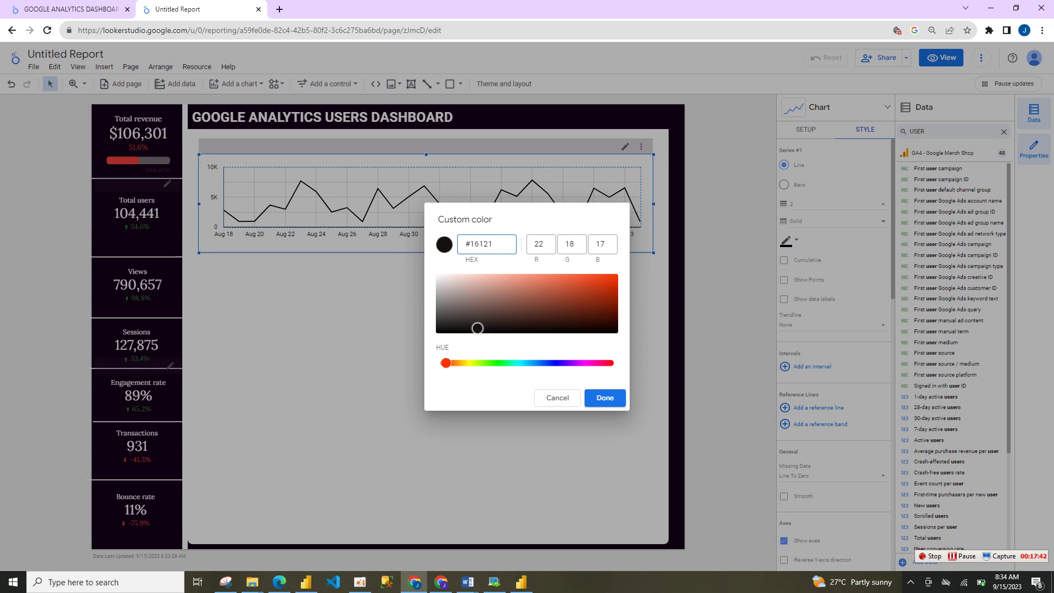
key(BackSpace)
key(BackSpace)
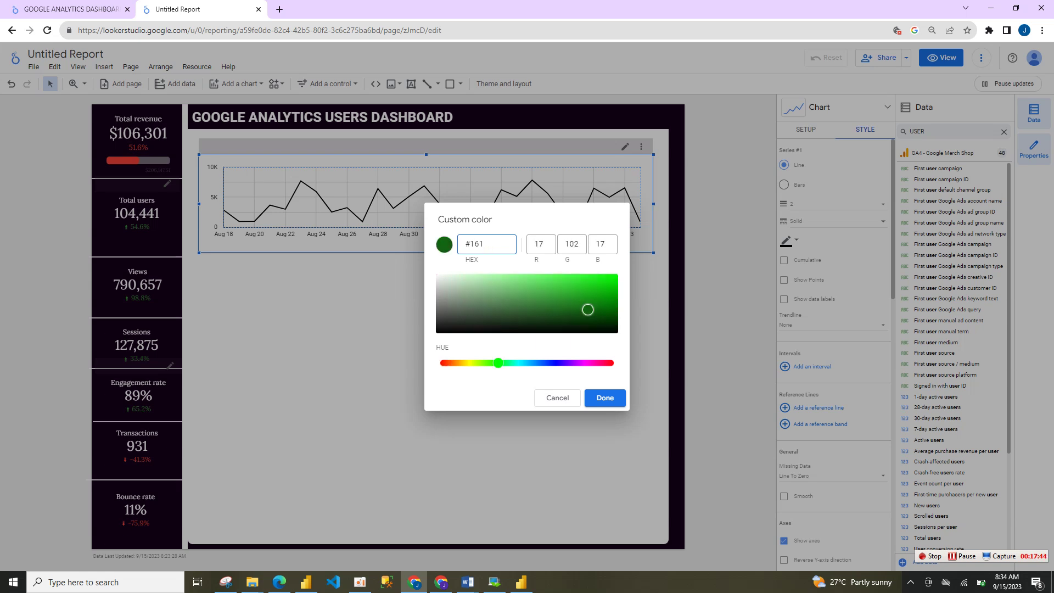
key(BackSpace)
text(2119)
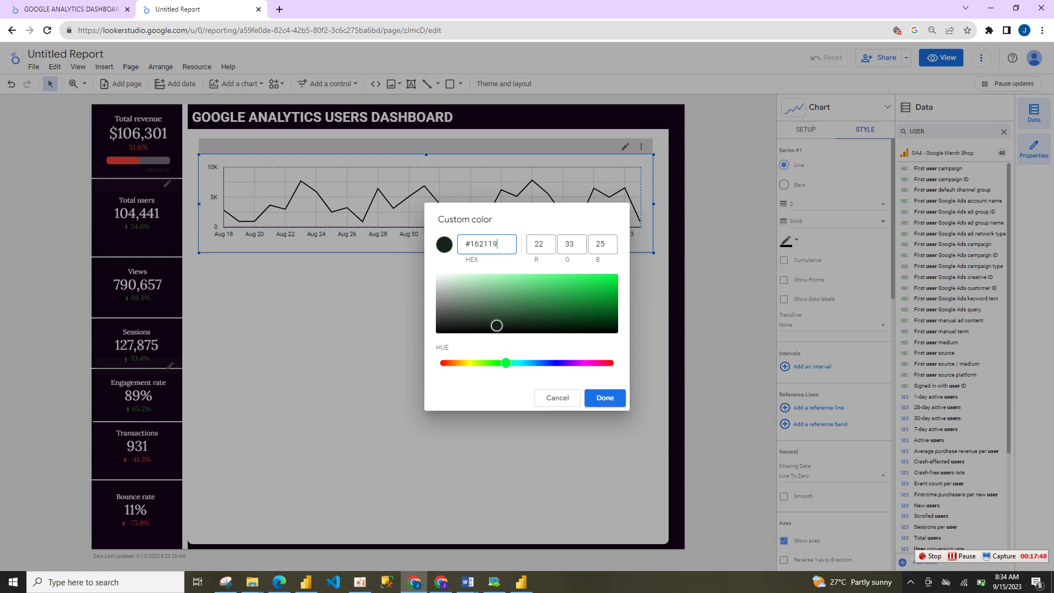
click(558, 398)
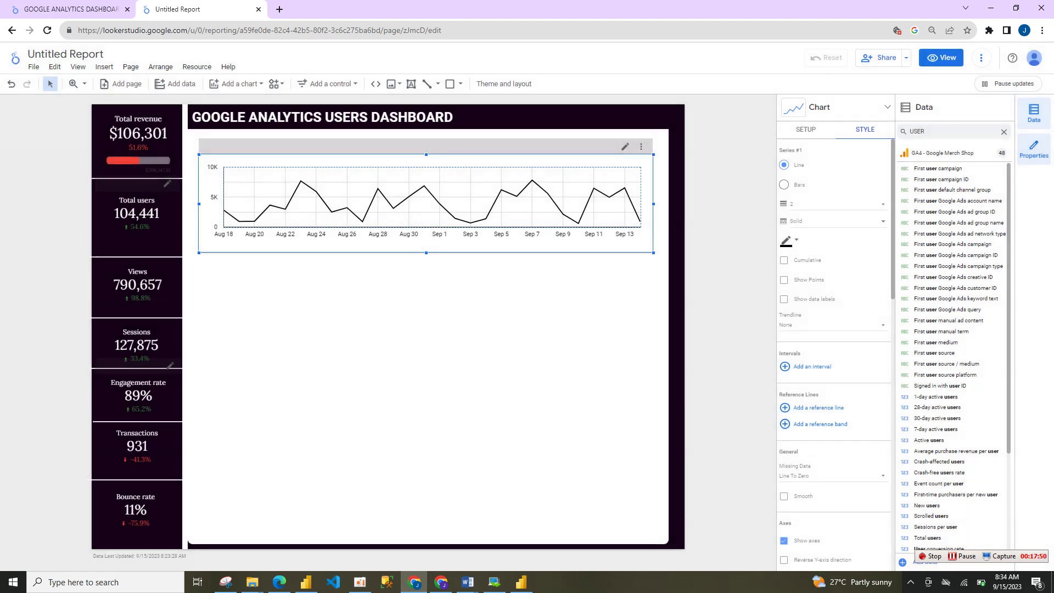
Set the revenue chart's series line to the custom color #160119
click(578, 224)
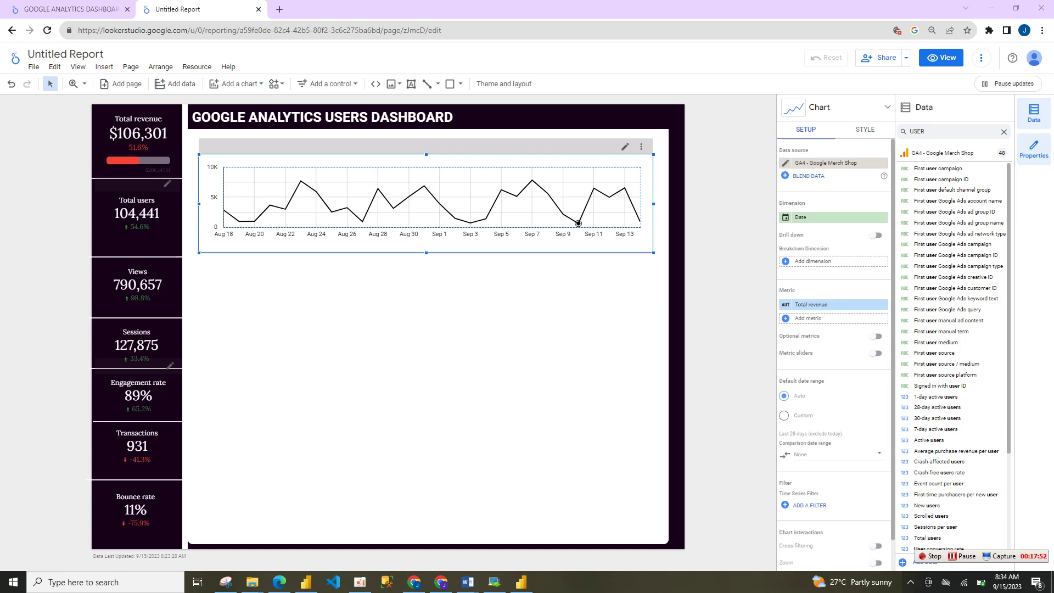
click(864, 129)
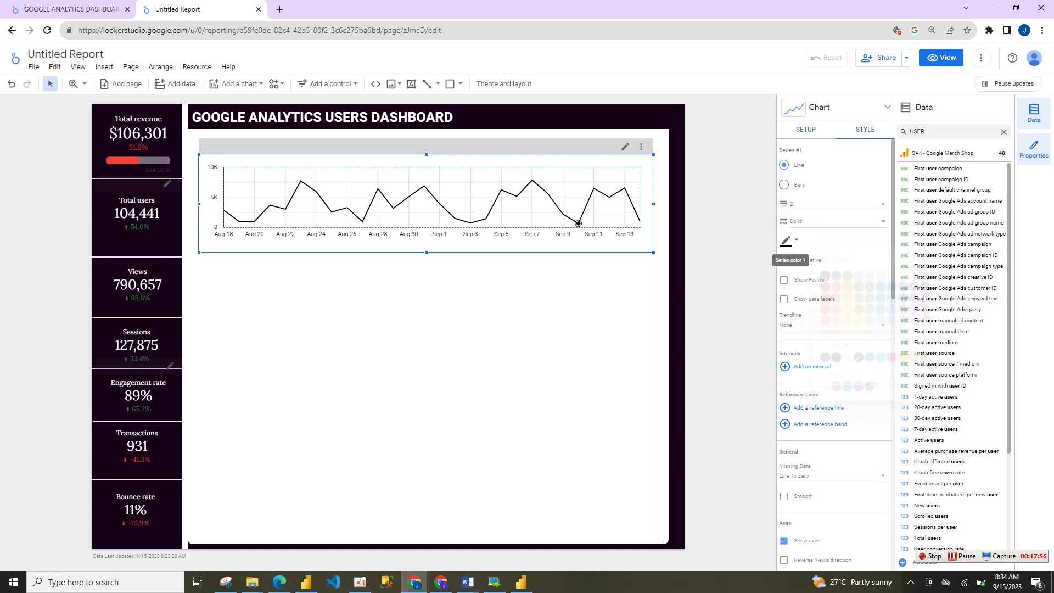
click(791, 241)
click(856, 364)
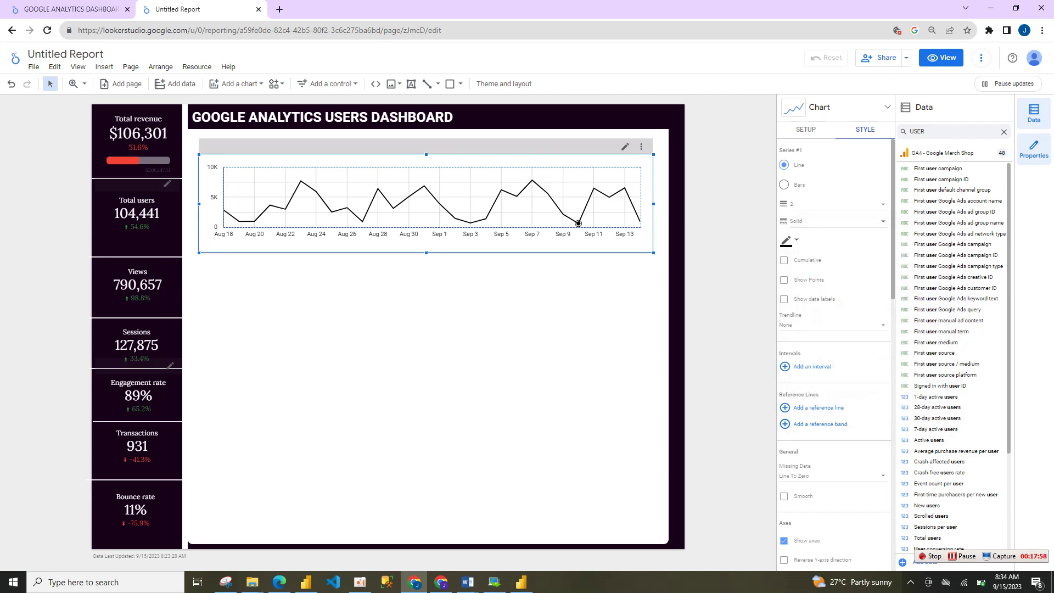
text(#160119)
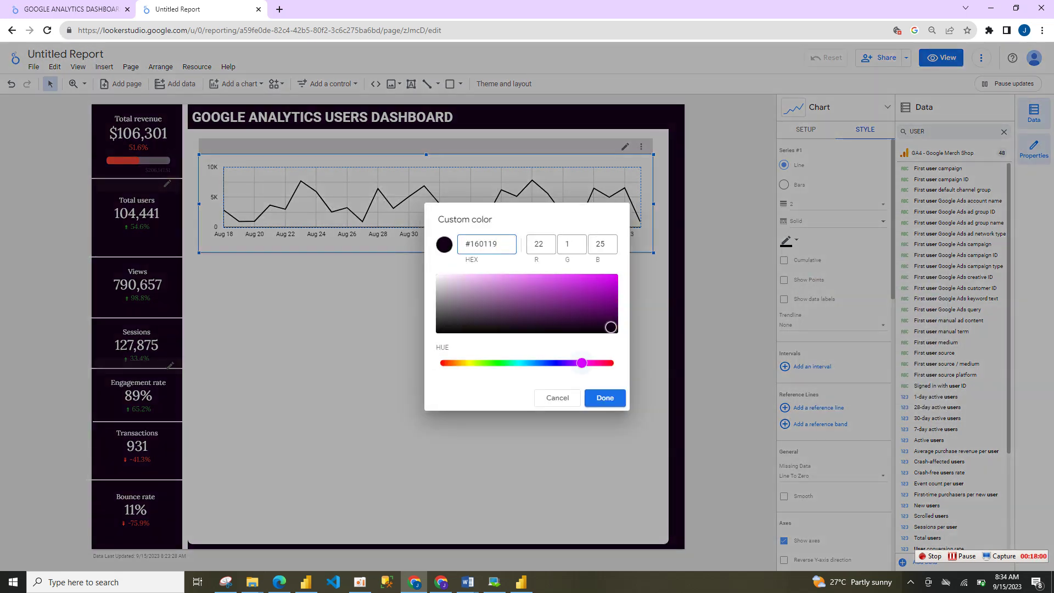
click(605, 398)
Reselect the revenue chart and fine-tune its series line's custom color to a near-black purple
mouse_move(609, 197)
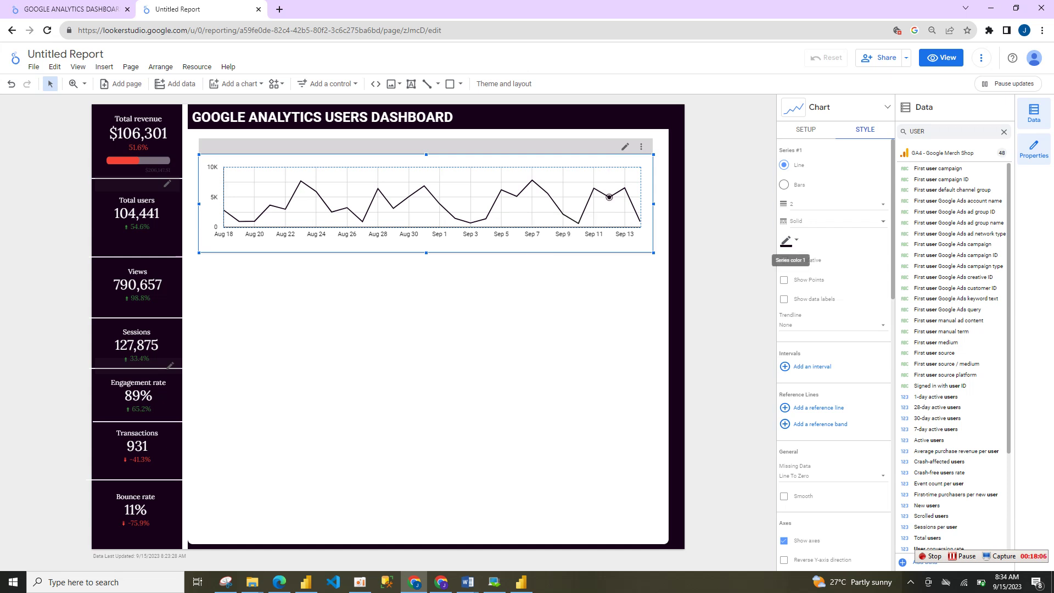
click(593, 319)
click(528, 205)
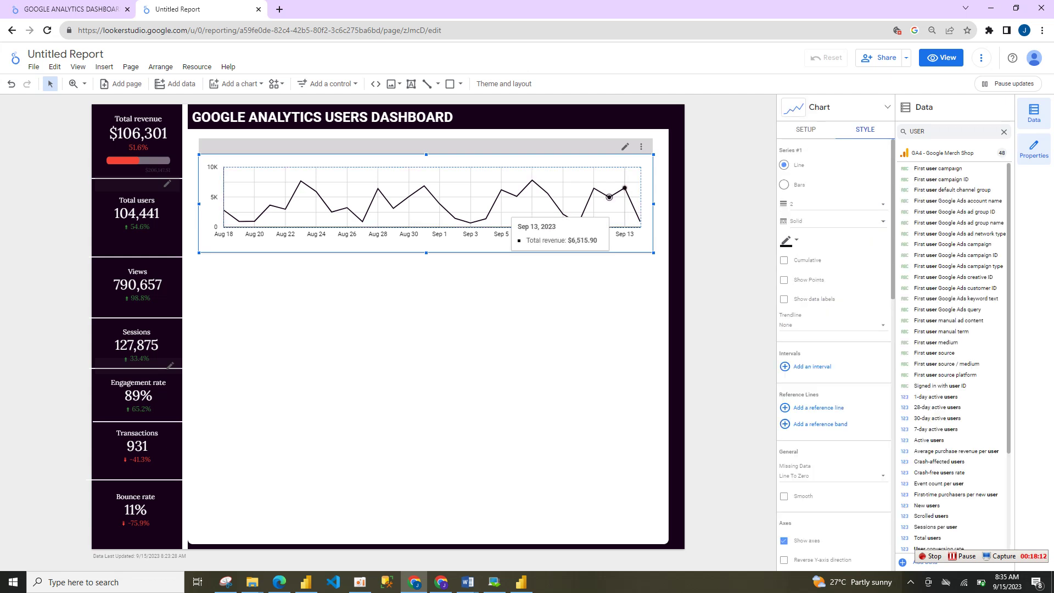
click(624, 188)
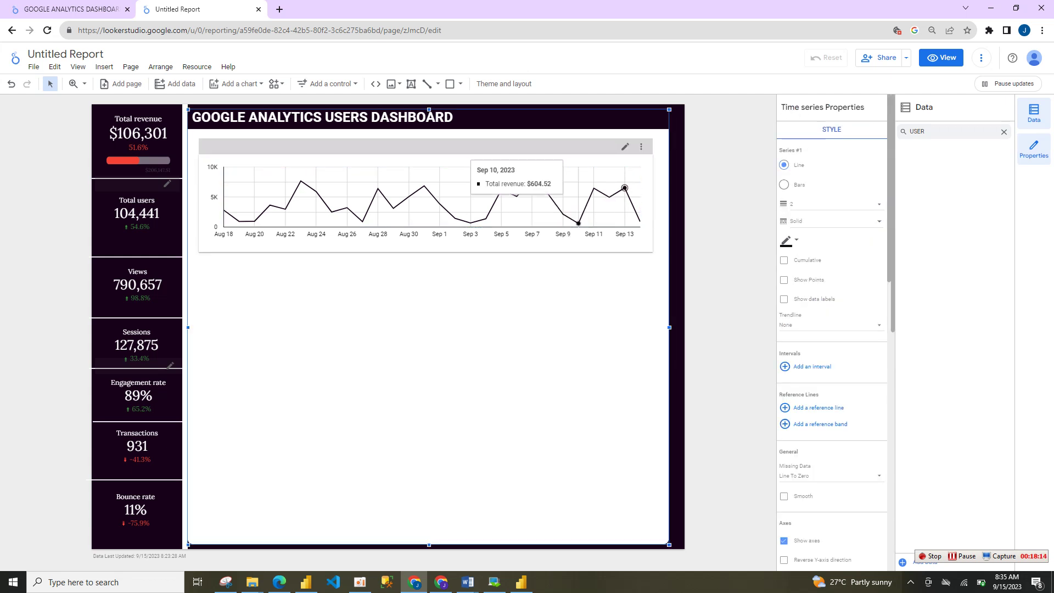
click(624, 188)
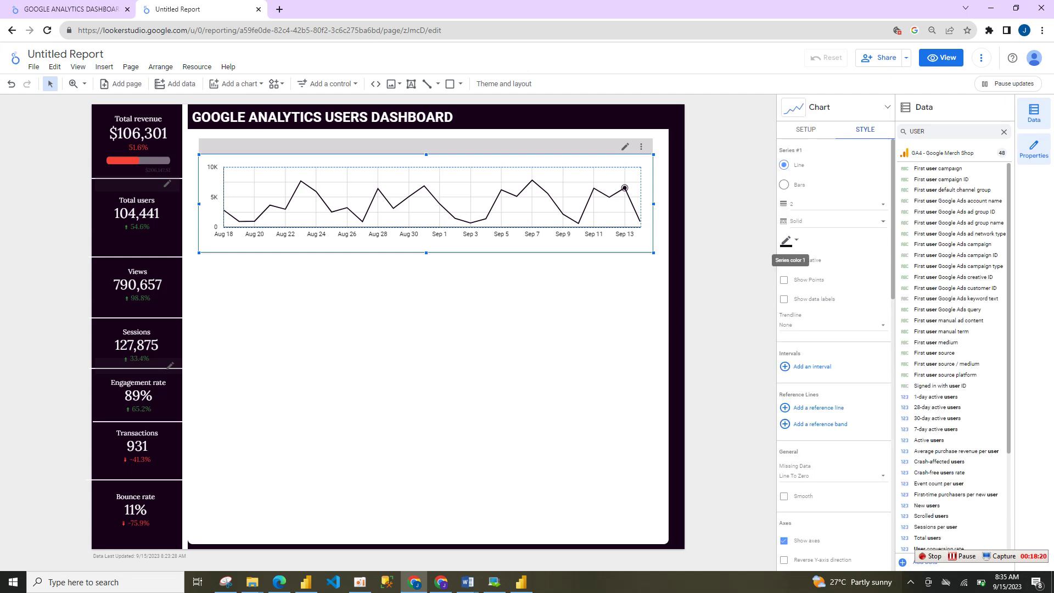
click(786, 240)
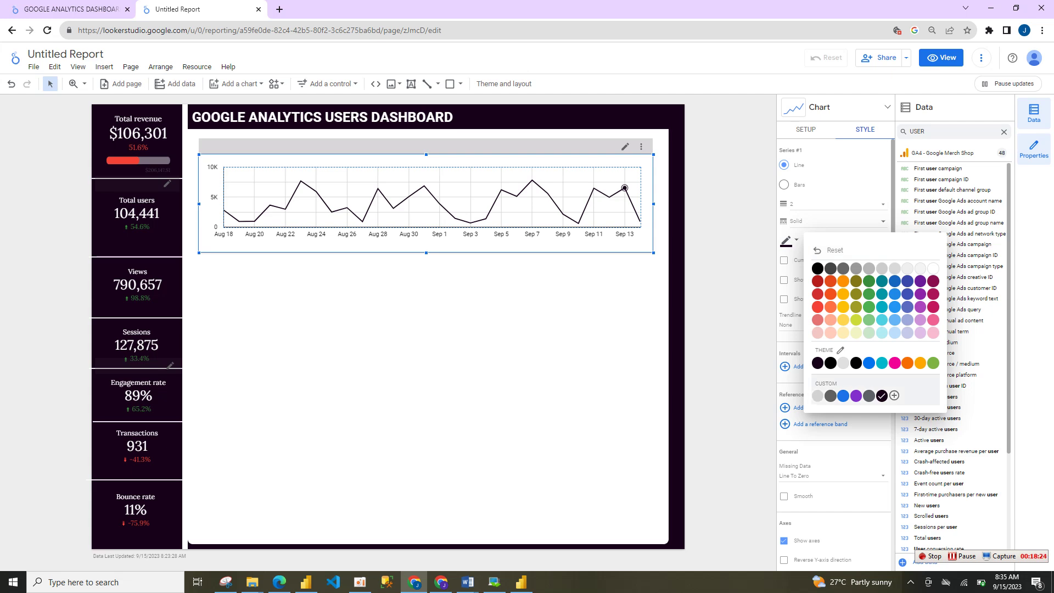
click(894, 395)
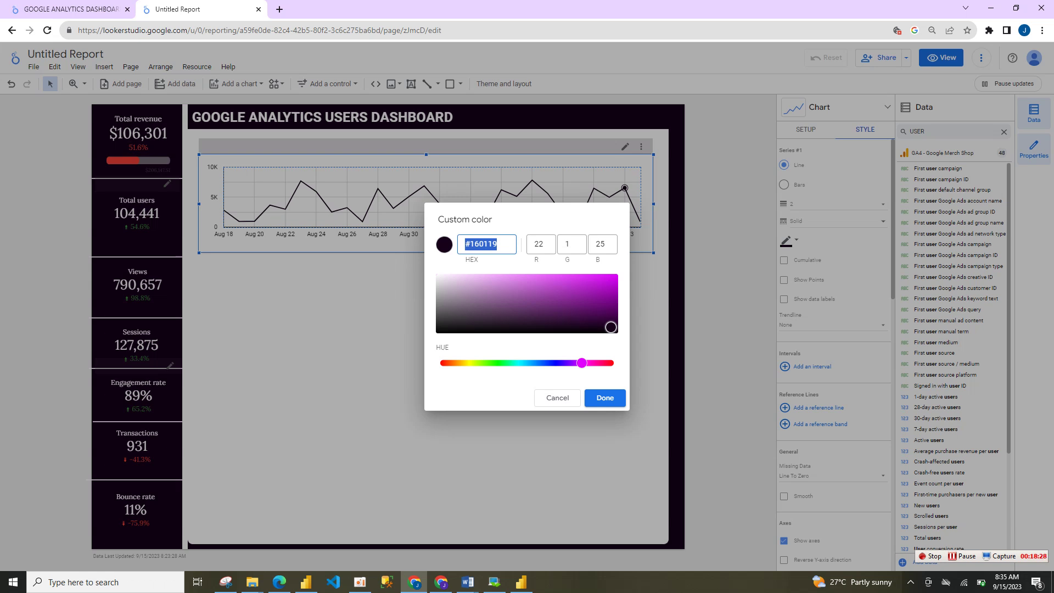
text(#09010a)
drag(604, 331, 613, 327)
click(605, 398)
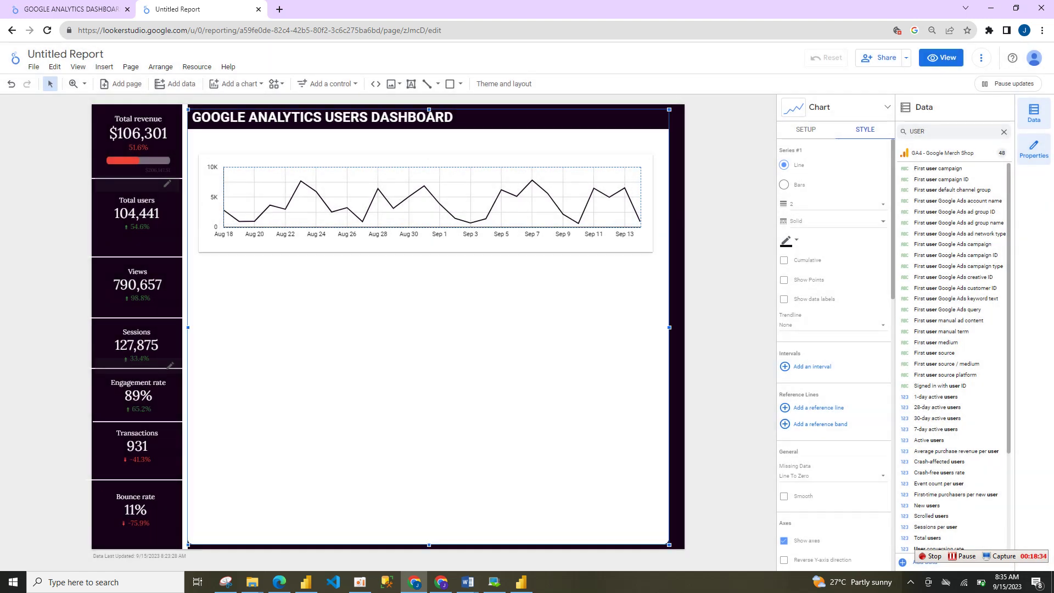
click(594, 264)
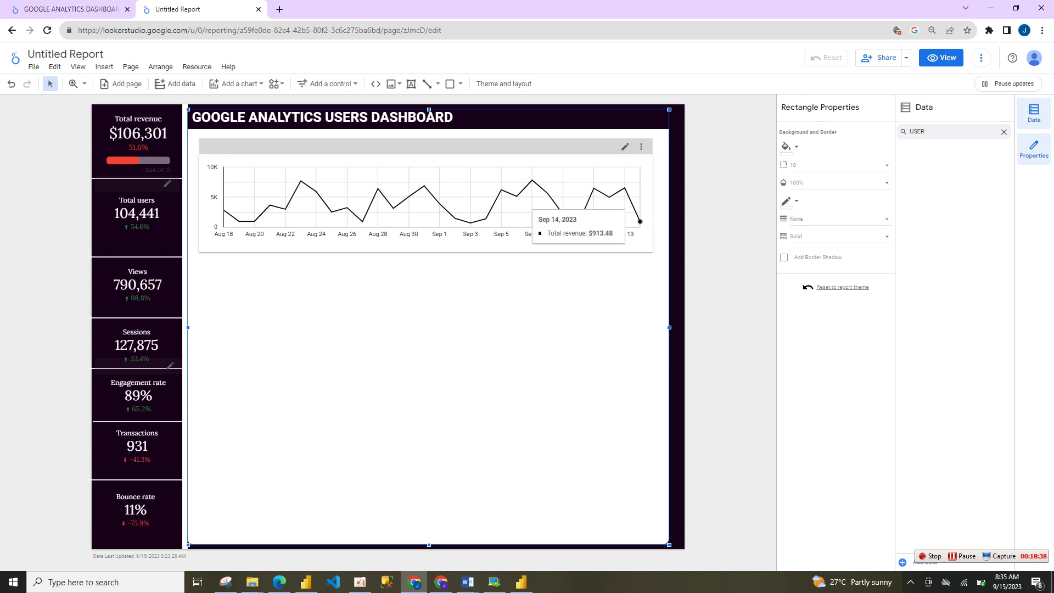
click(594, 189)
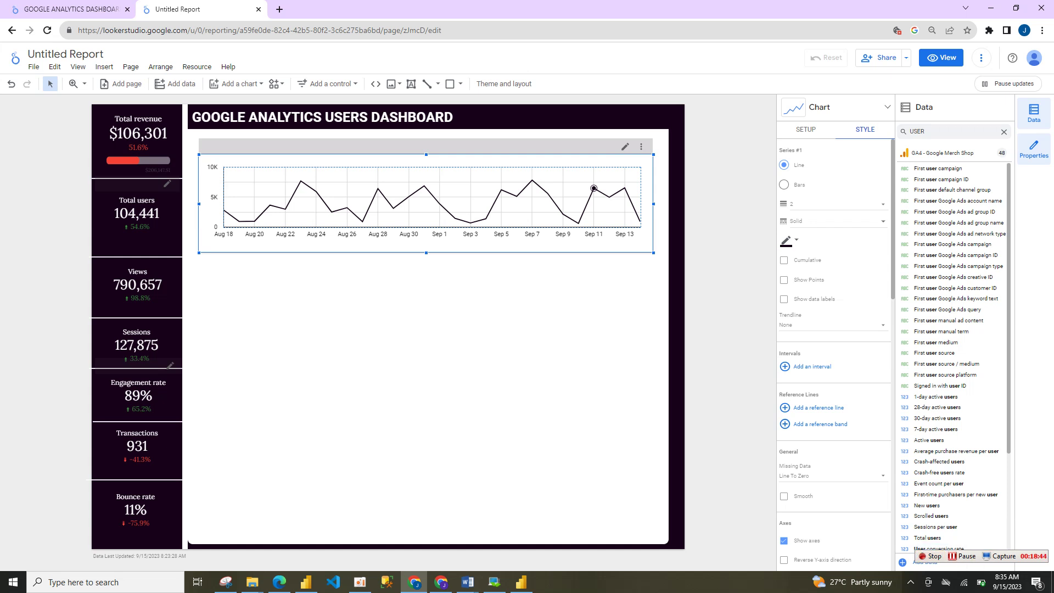
scroll(829, 230, down, 6)
scroll(843, 354, down, 3)
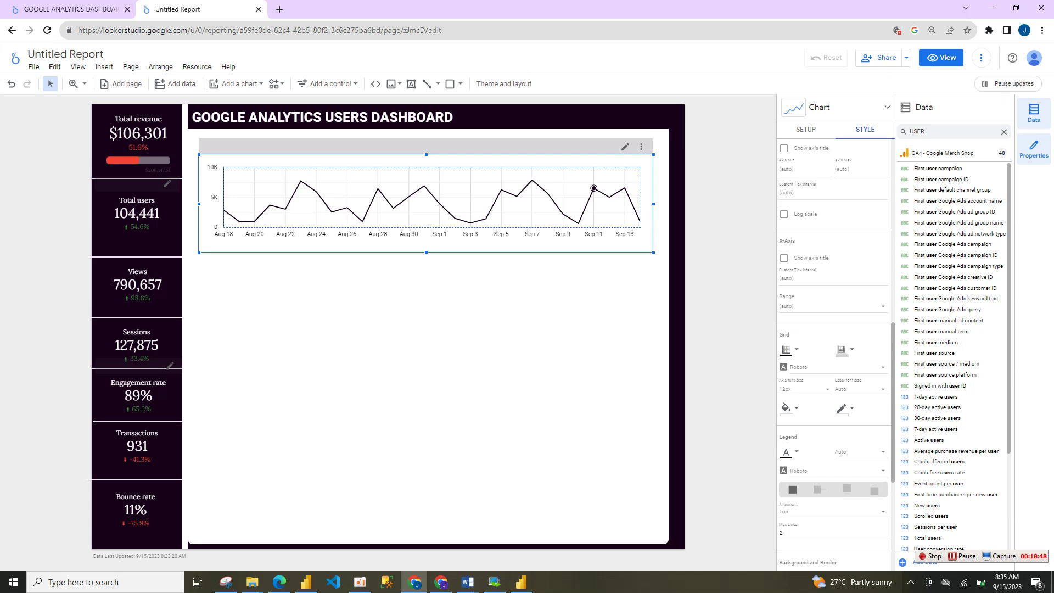
click(842, 350)
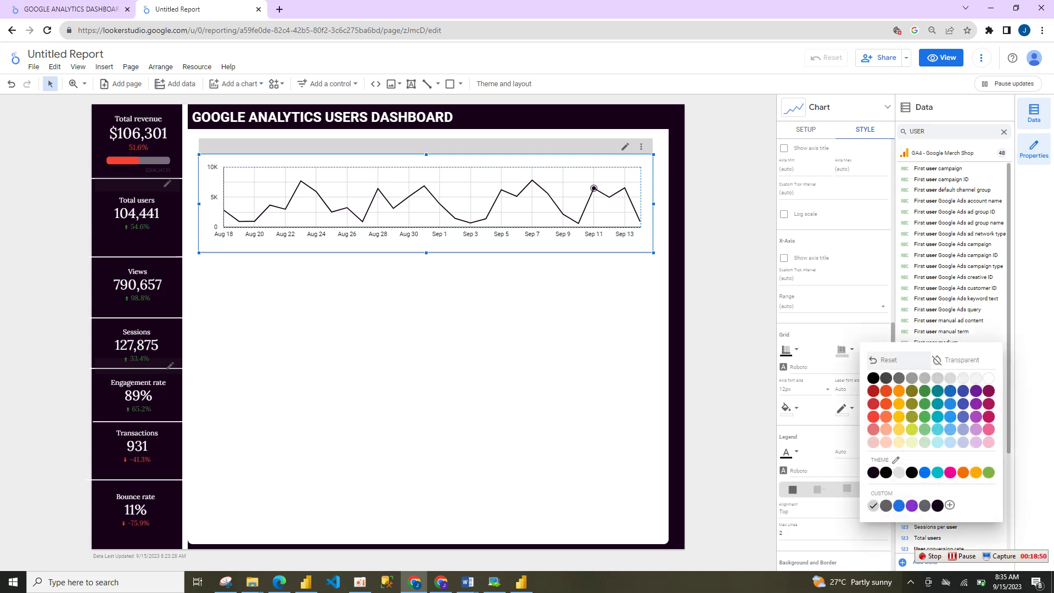
key(Escape)
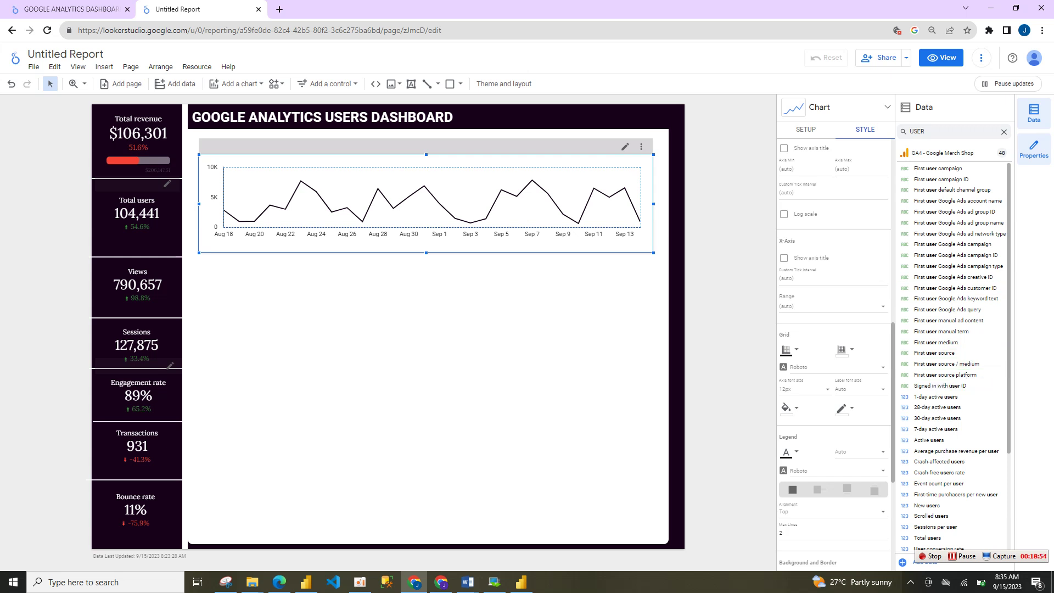
Show data points on the revenue chart's series line and deselect the chart
scroll(834, 329, up, 5)
scroll(834, 330, up, 3)
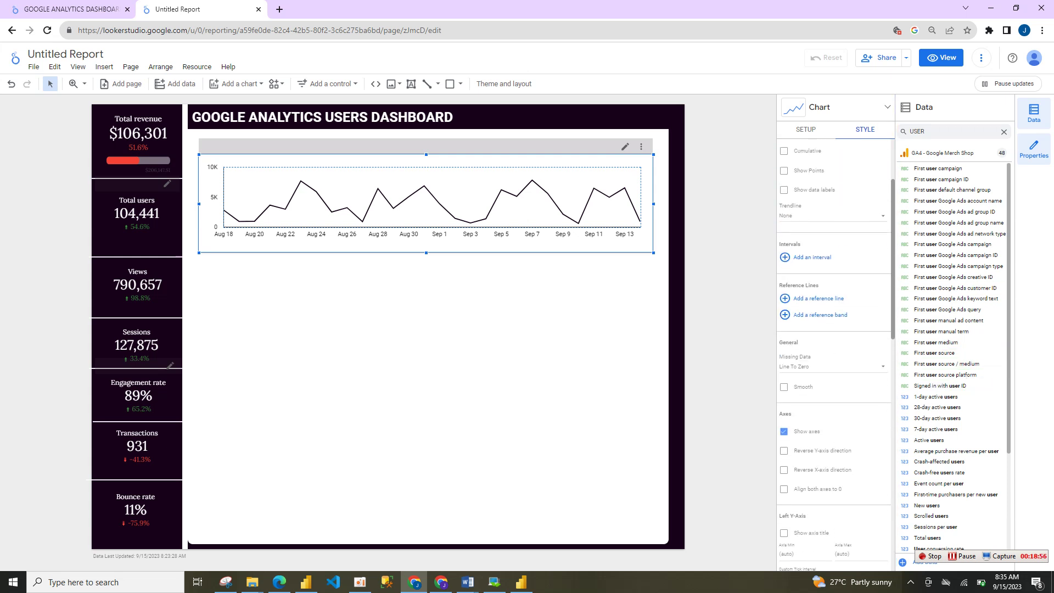
click(812, 248)
click(459, 305)
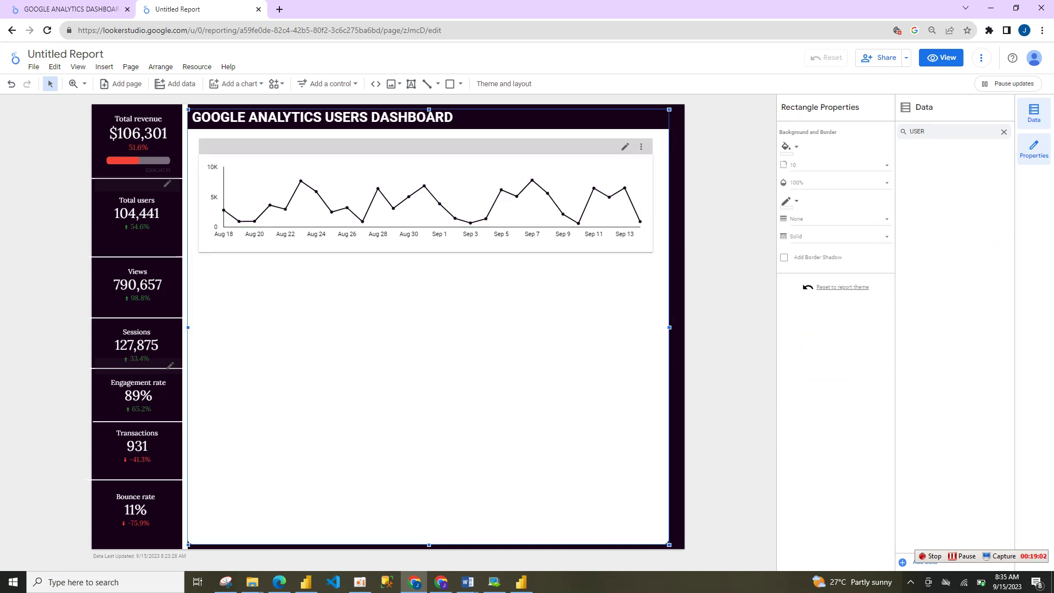
Reselect the revenue chart and set its series line to the custom purple #8430ce
click(301, 184)
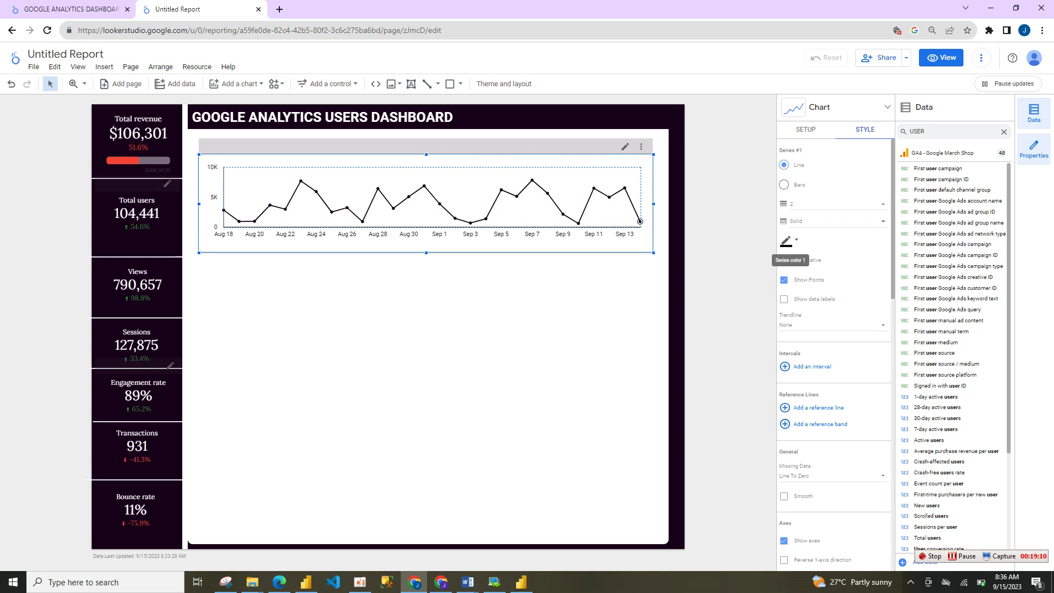
click(787, 241)
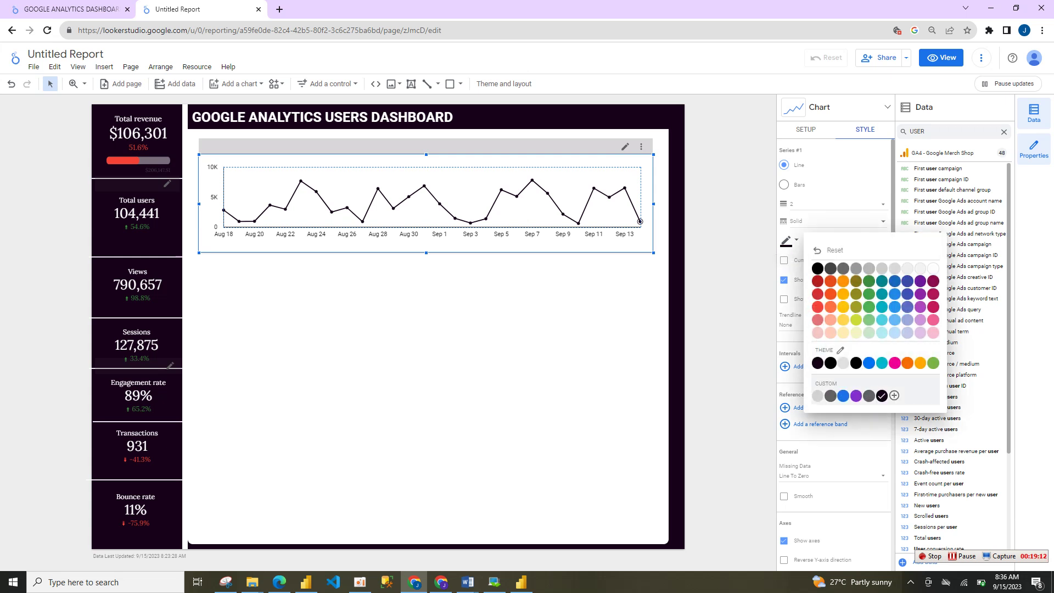
click(856, 396)
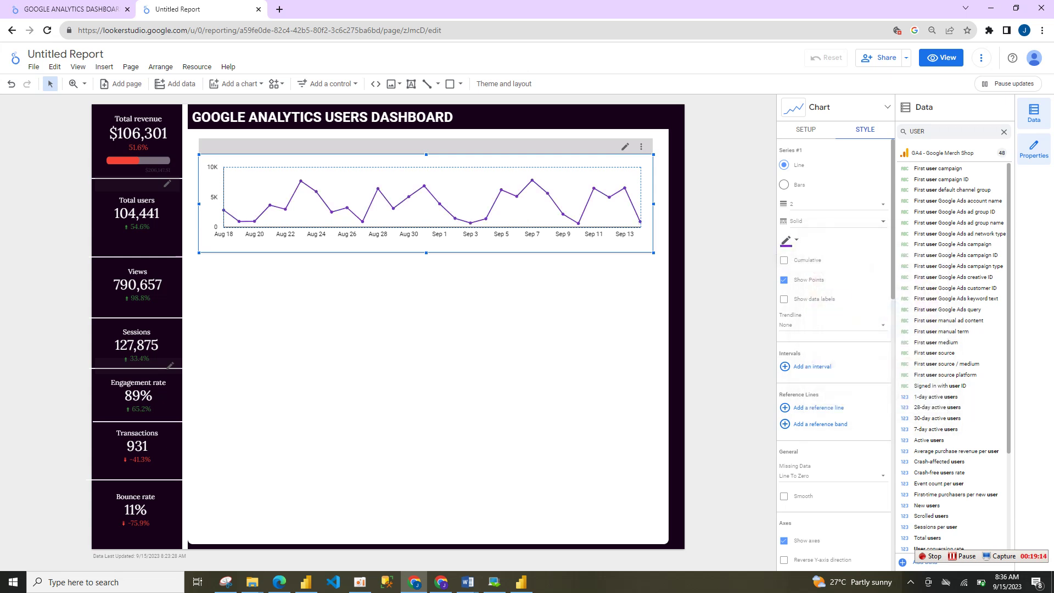
click(787, 241)
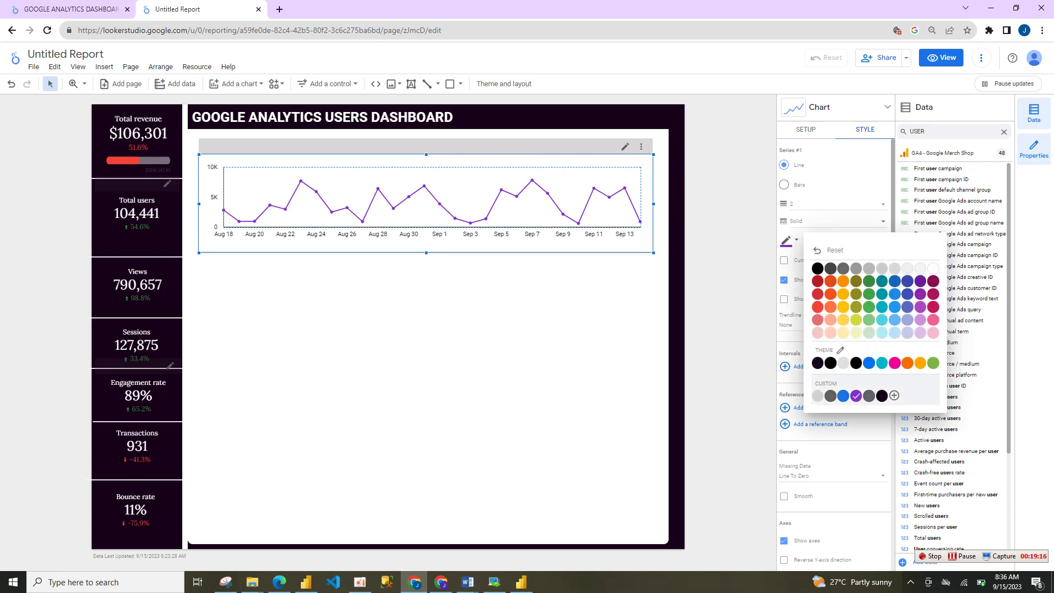
click(895, 396)
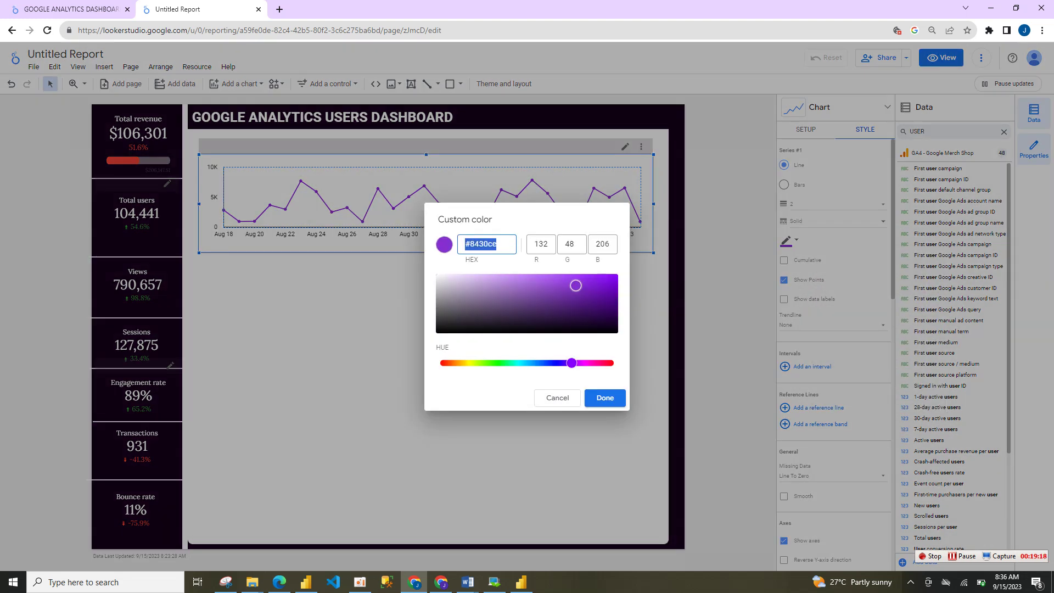
click(605, 398)
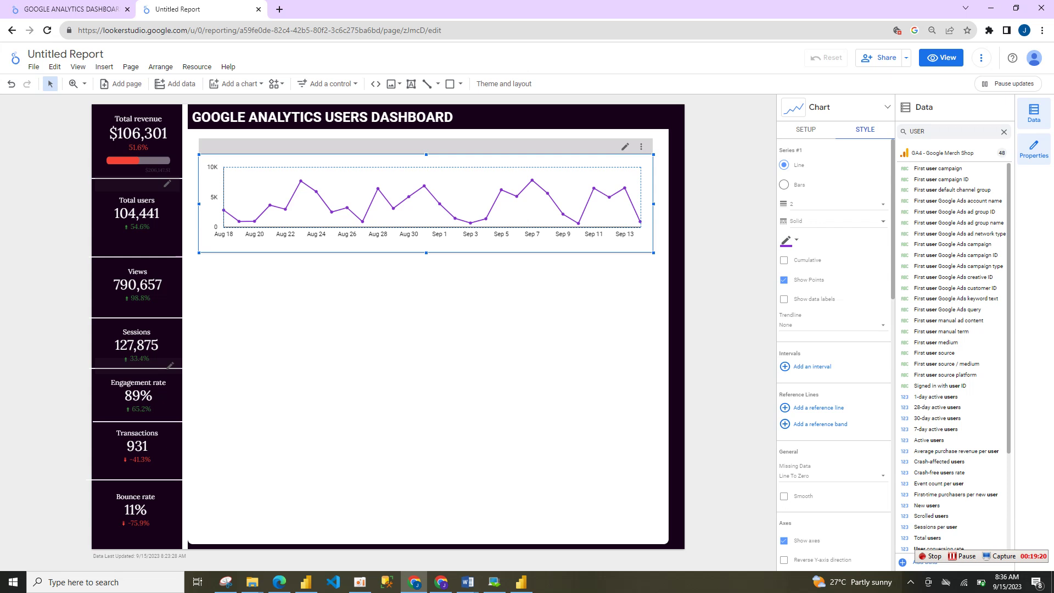
Try the palette's dark purple for the revenue chart's series line, then replace it with the custom color #11011b
click(787, 241)
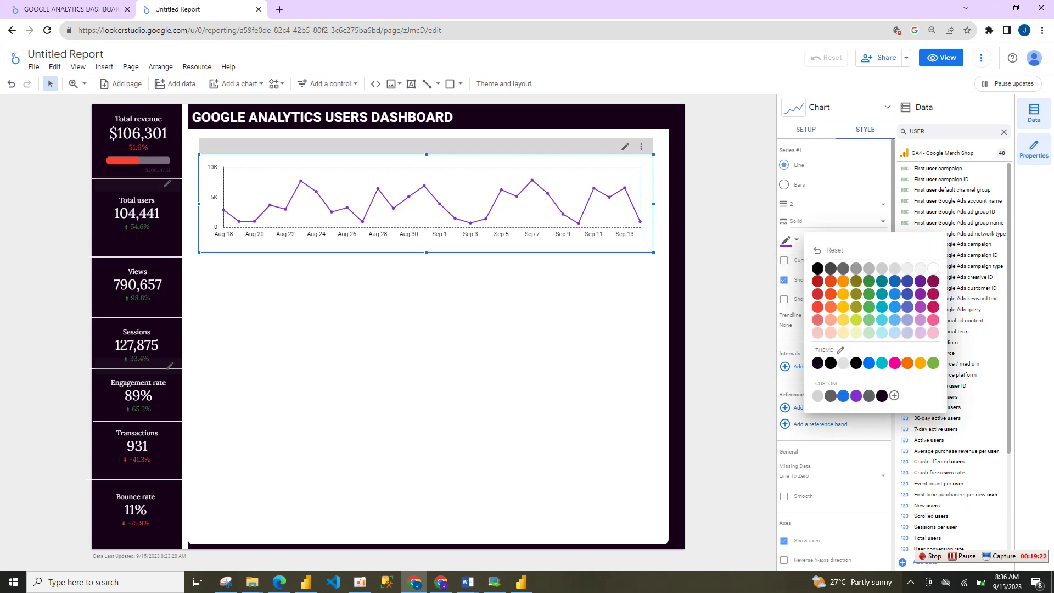
click(920, 282)
click(787, 241)
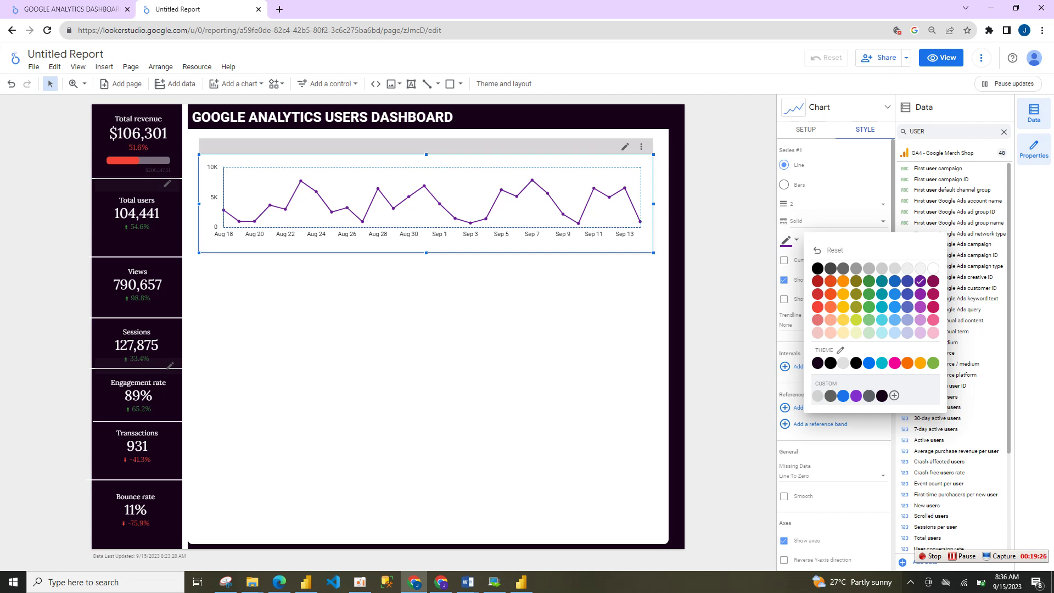
click(894, 395)
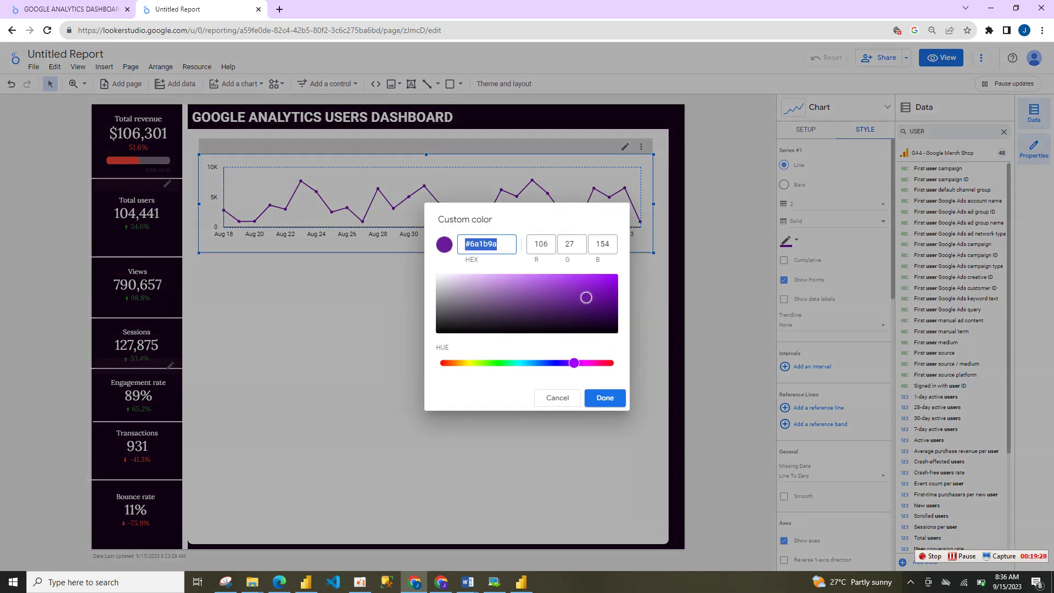
text(#11011b)
click(605, 398)
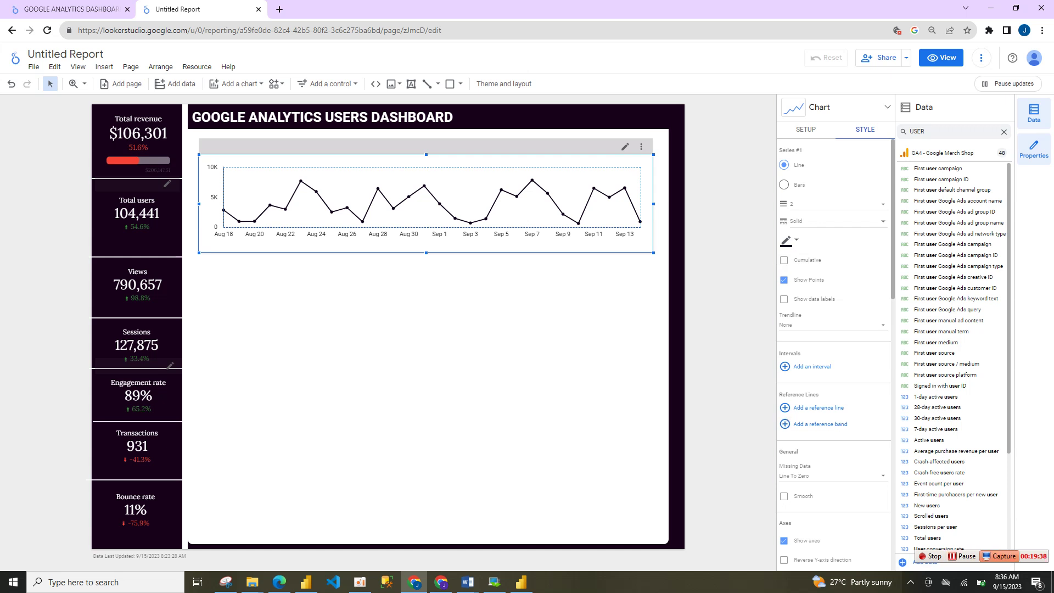
Set the revenue chart's series line to the custom purple #642b73 and deselect the chart
click(594, 188)
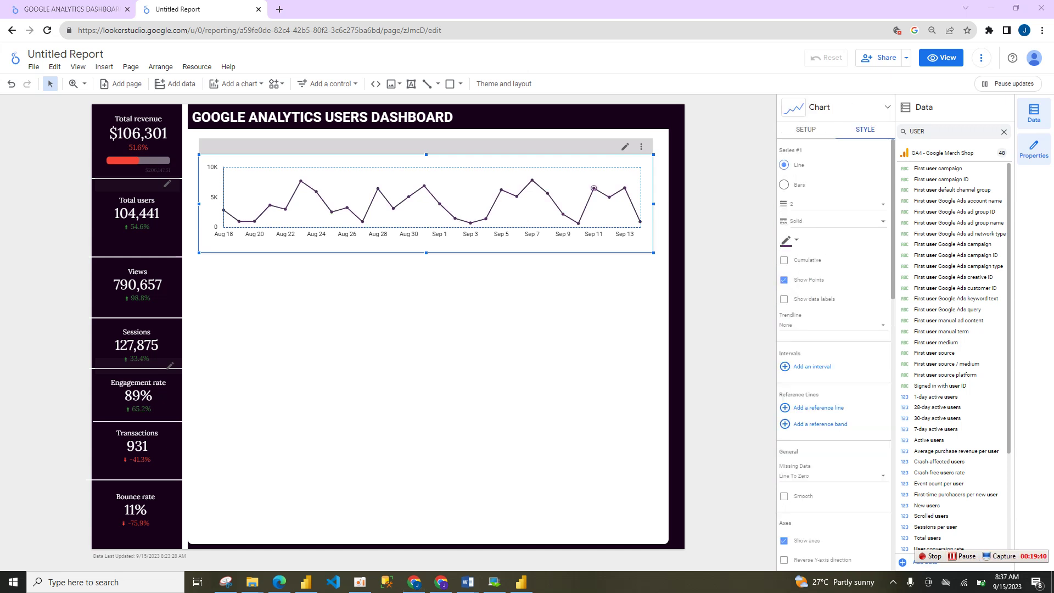
click(787, 240)
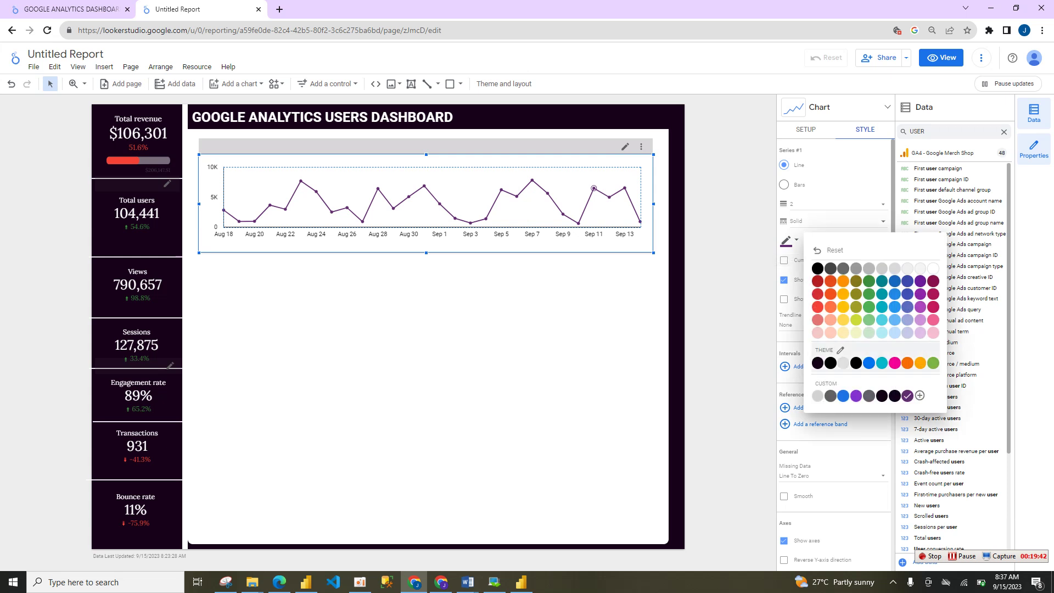
click(907, 396)
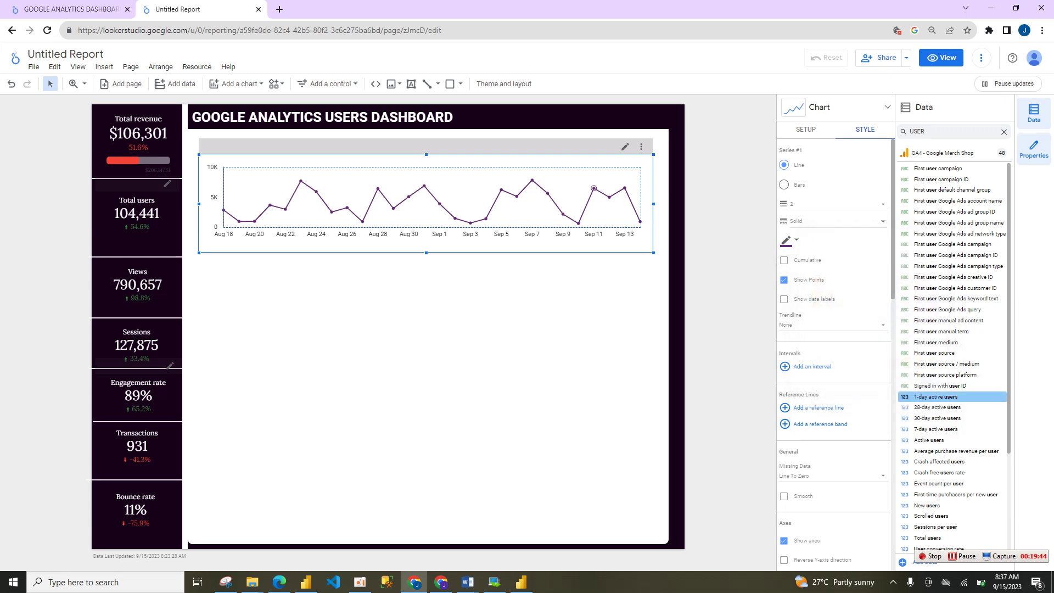
click(787, 240)
click(920, 395)
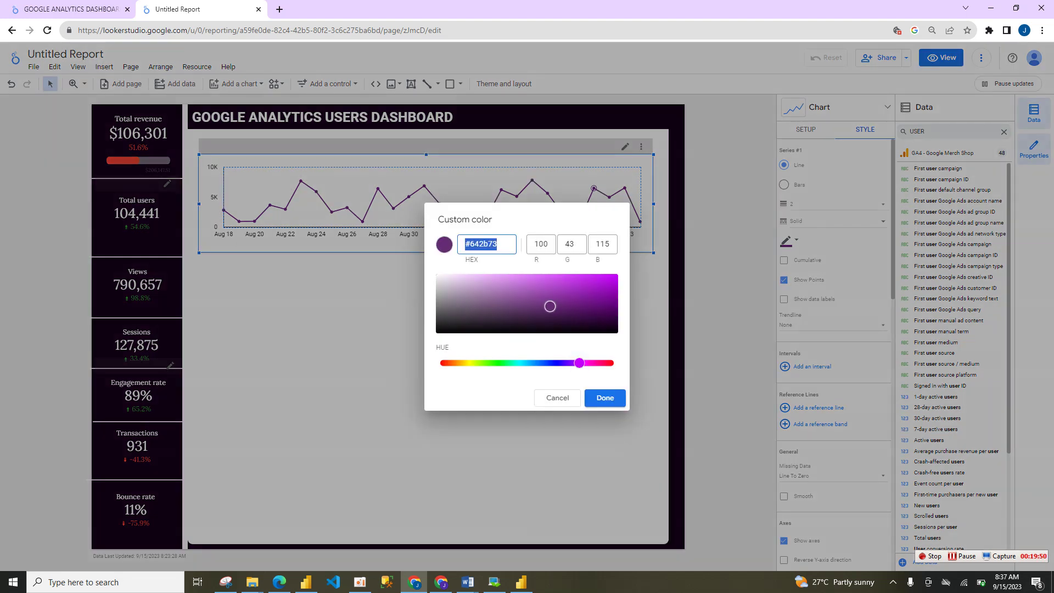
click(605, 398)
click(571, 367)
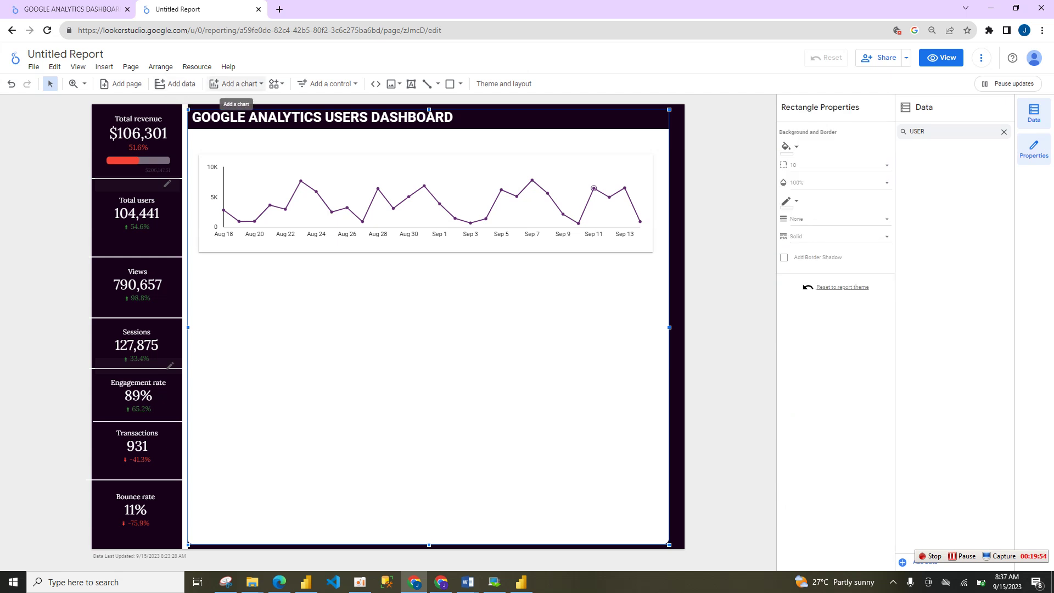
Add a donut chart below the revenue chart, near the white area's left edge, and dismiss the save message
click(237, 84)
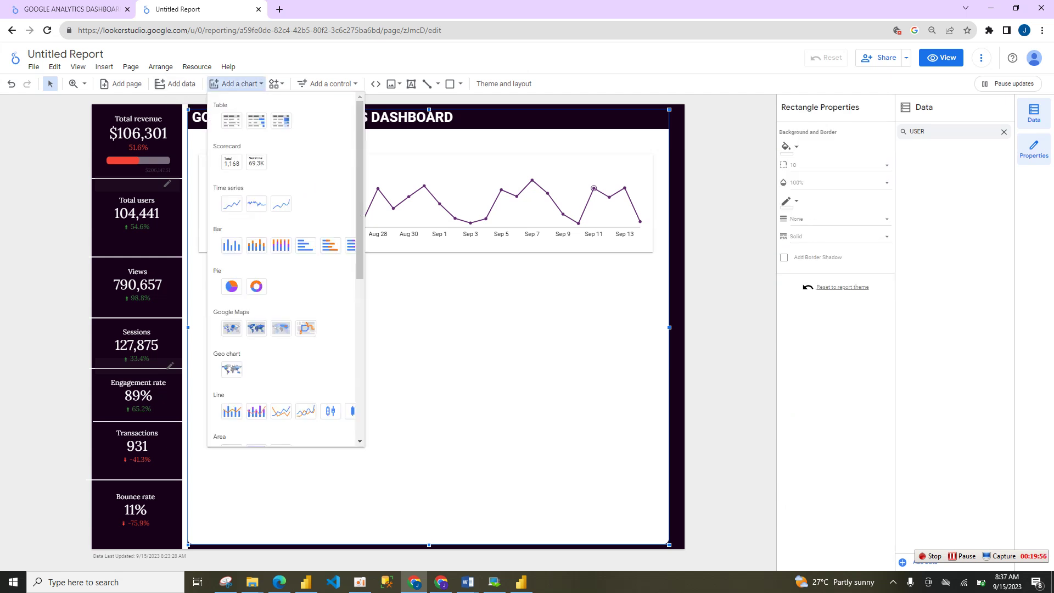
drag(360, 230, 361, 252)
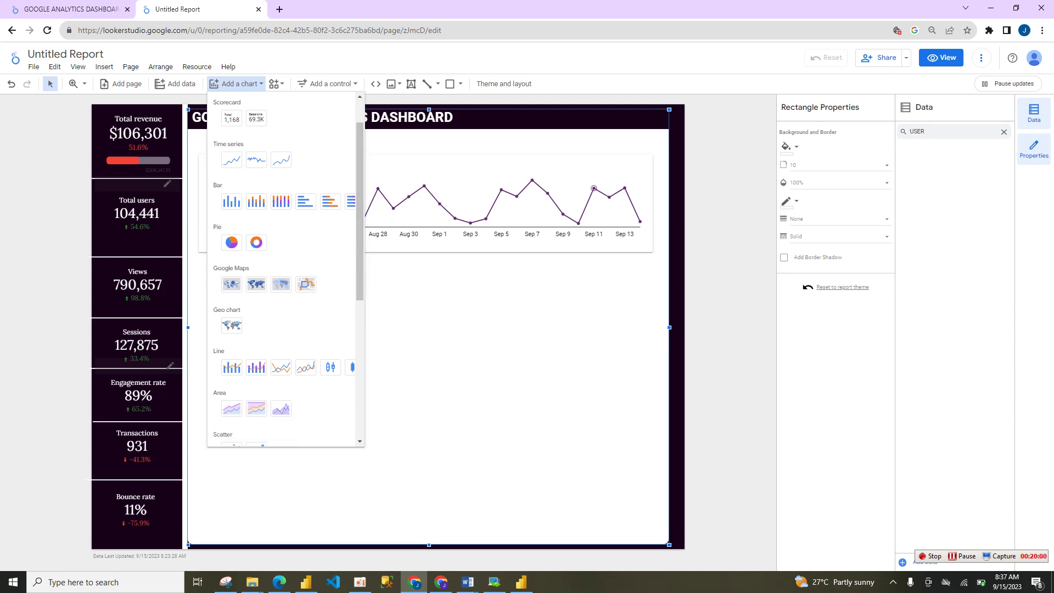
click(231, 242)
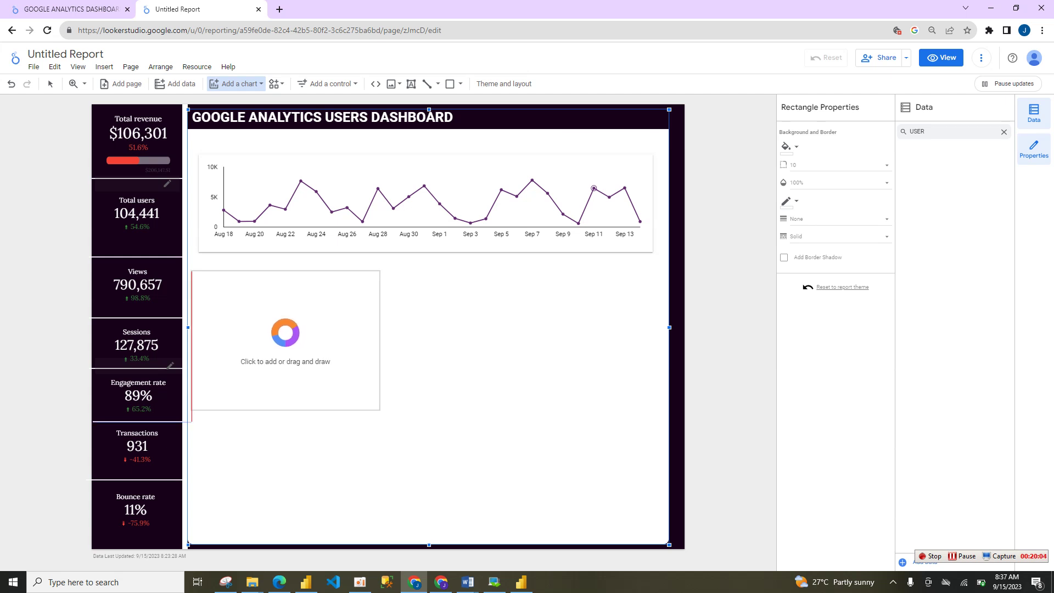
click(191, 269)
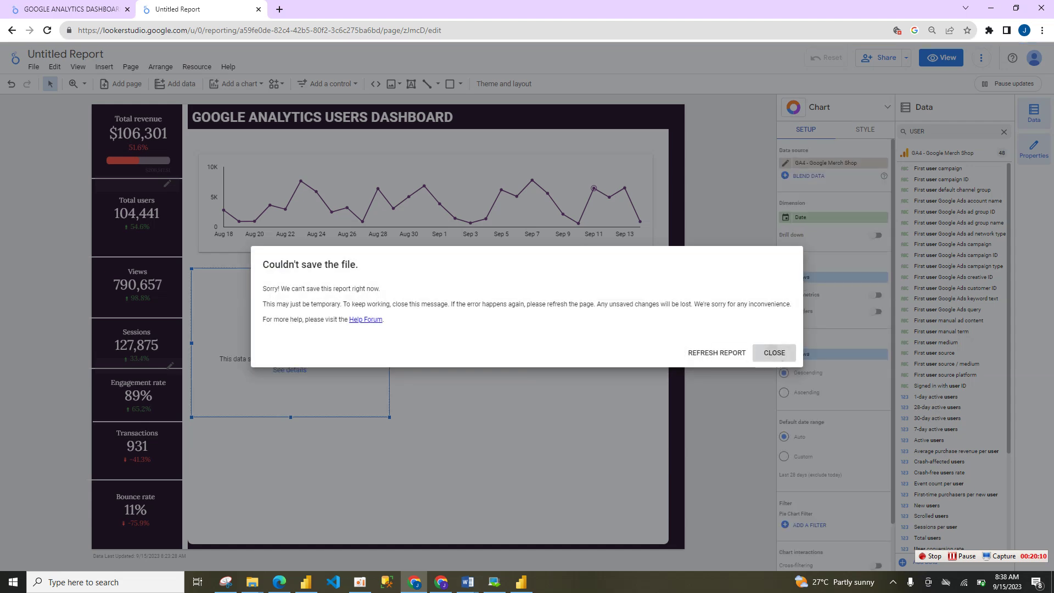
click(775, 353)
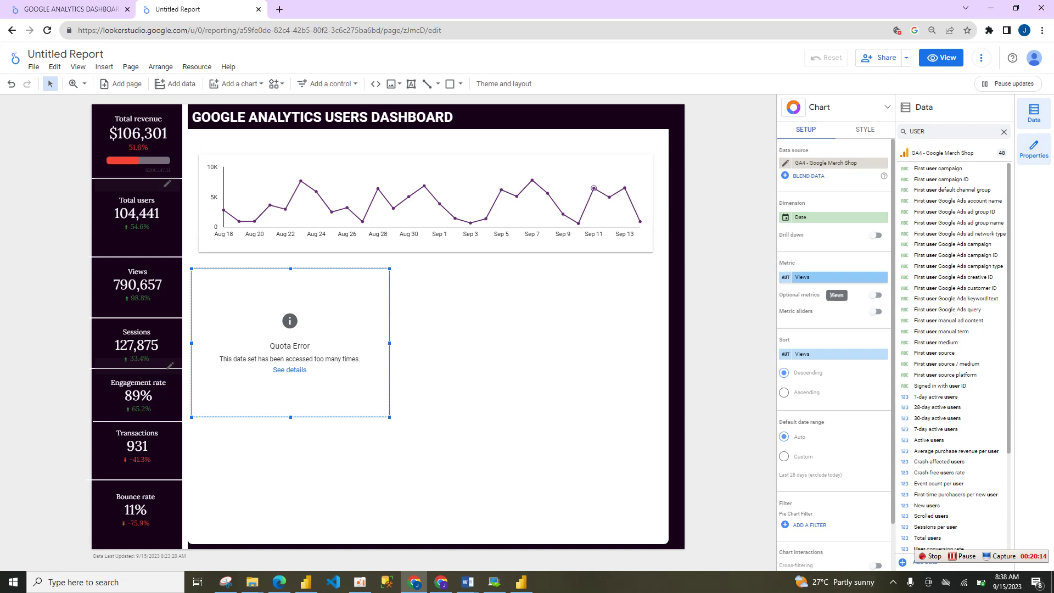
Set the donut chart's metric to Device category and use the same field as its dimension in place of Date
click(808, 278)
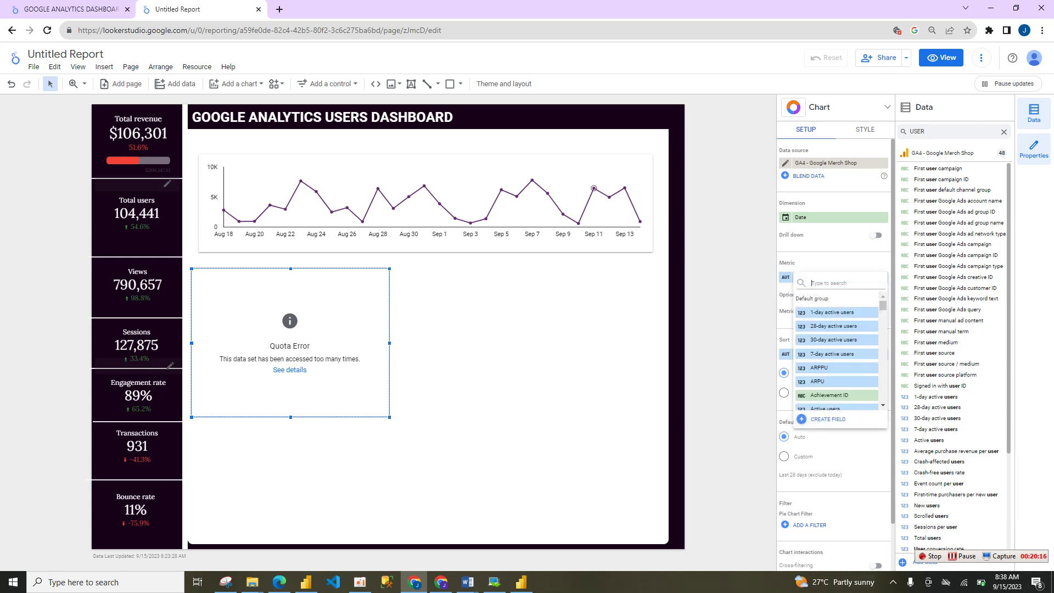
text(DEVE)
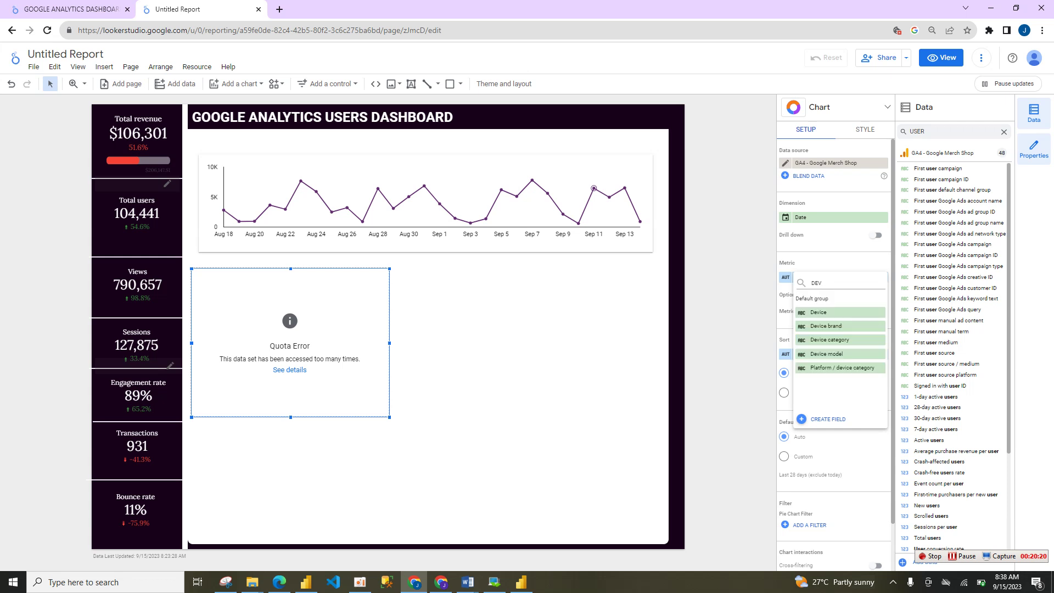
click(850, 340)
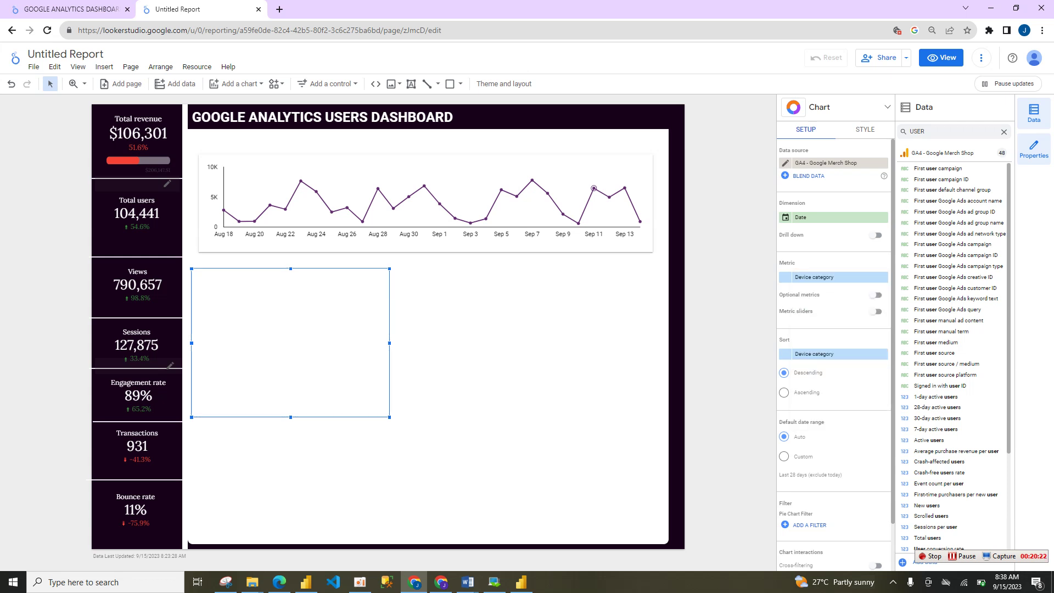
drag(823, 277, 823, 217)
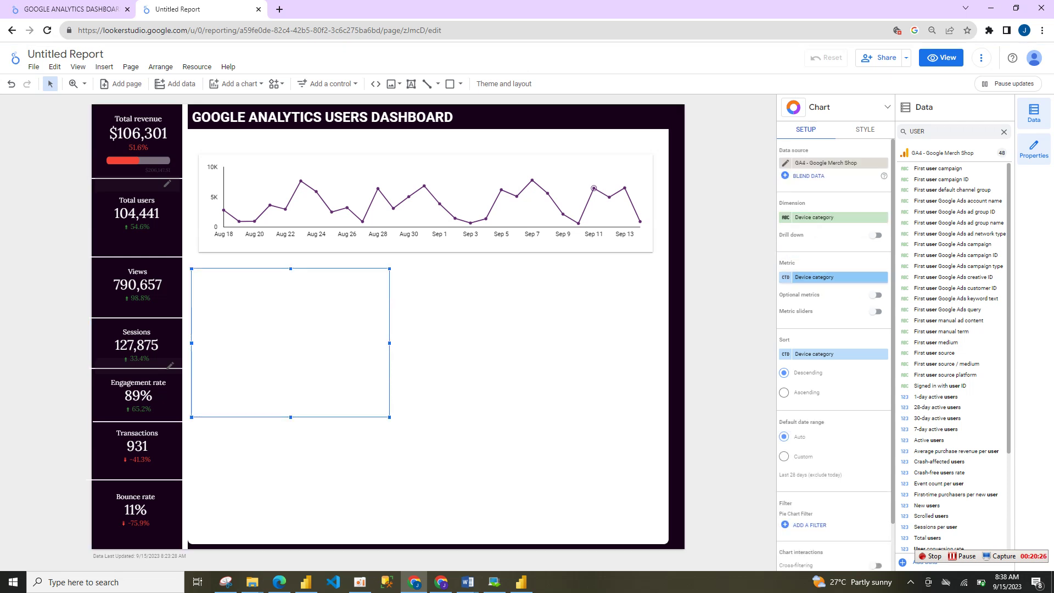
Search the metric fields for USER and set the donut chart's metric to Total users
click(823, 277)
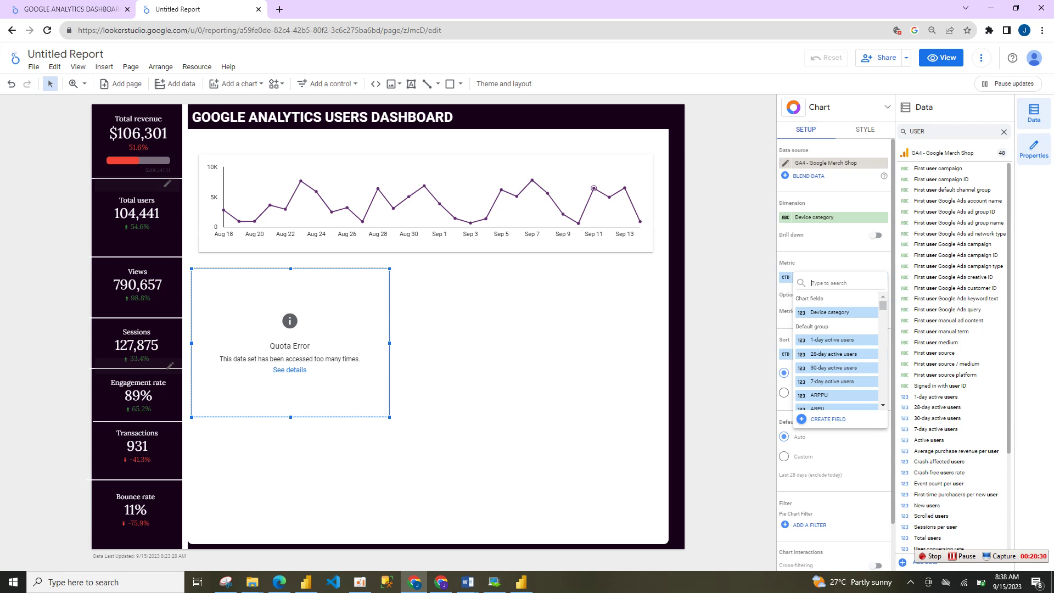
text(USER)
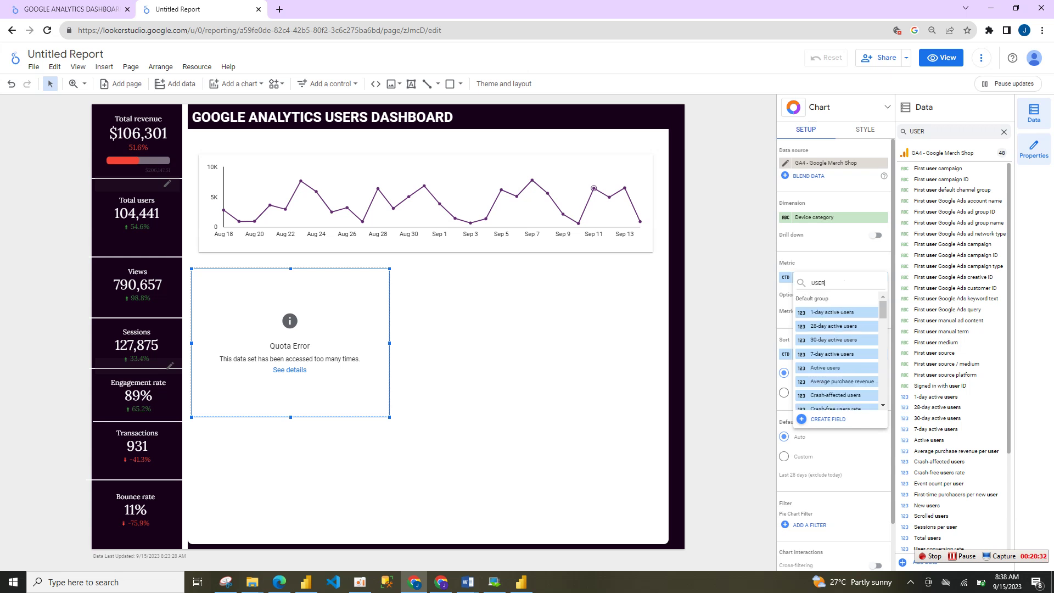
scroll(837, 351, down, 3)
scroll(837, 351, down, 5)
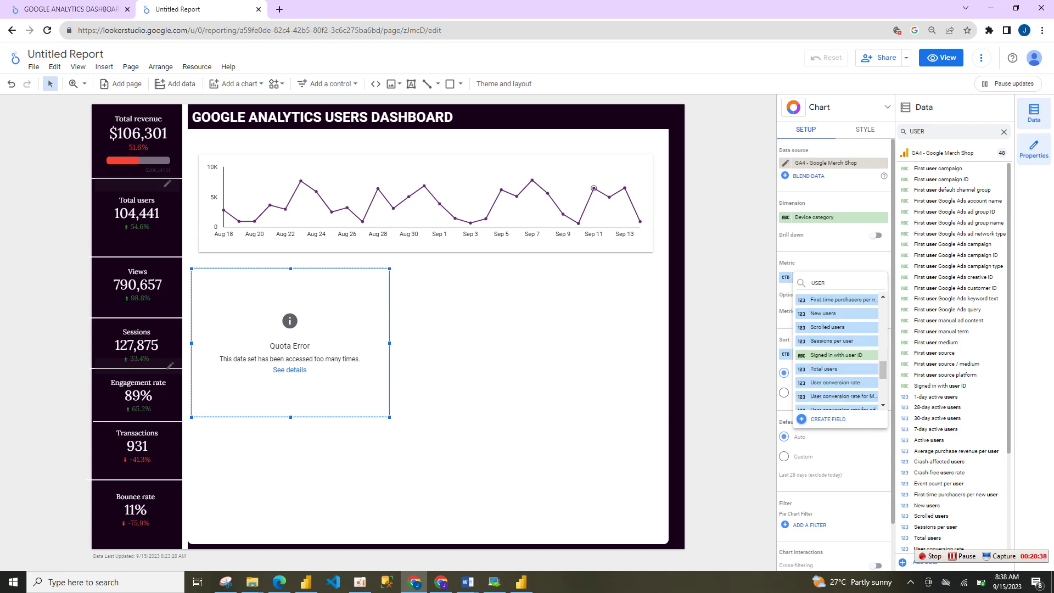
click(829, 369)
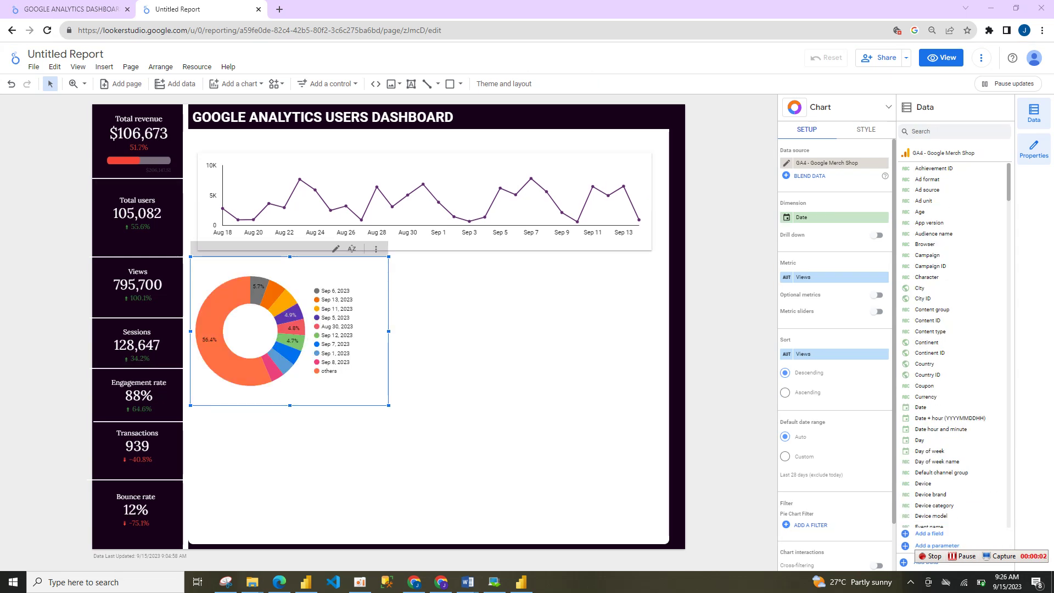
Shift the donut chart slightly right beneath the revenue chart and replace its Date dimension with Device category
drag(306, 344, 319, 343)
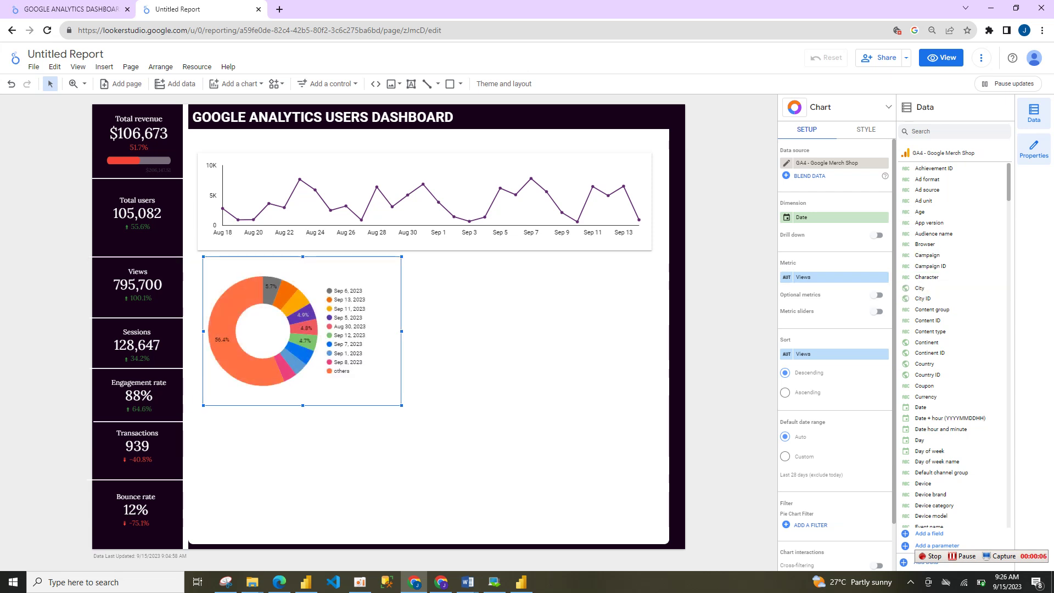
click(934, 132)
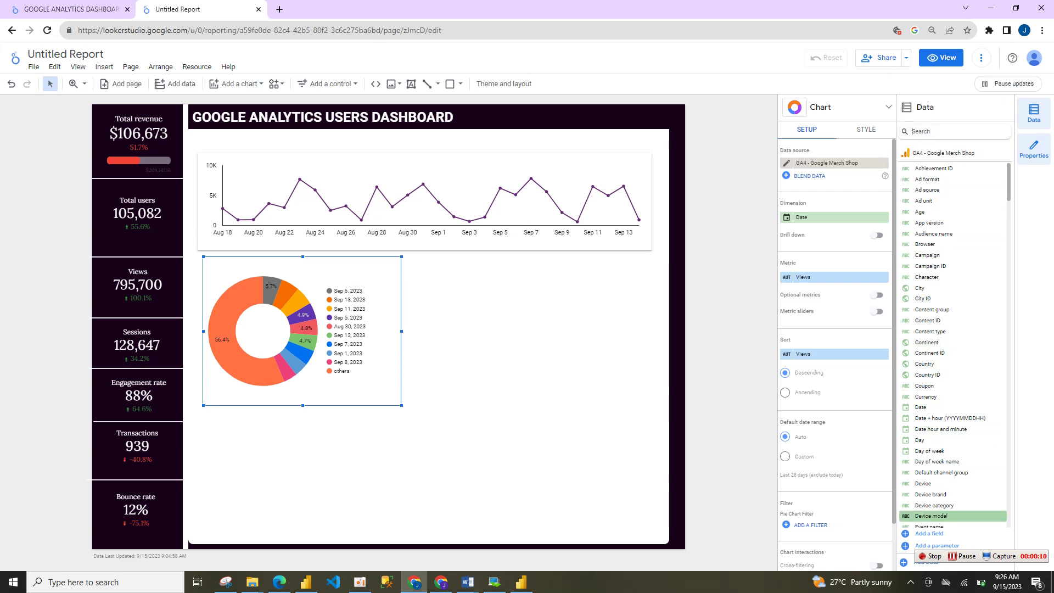
drag(939, 508, 835, 217)
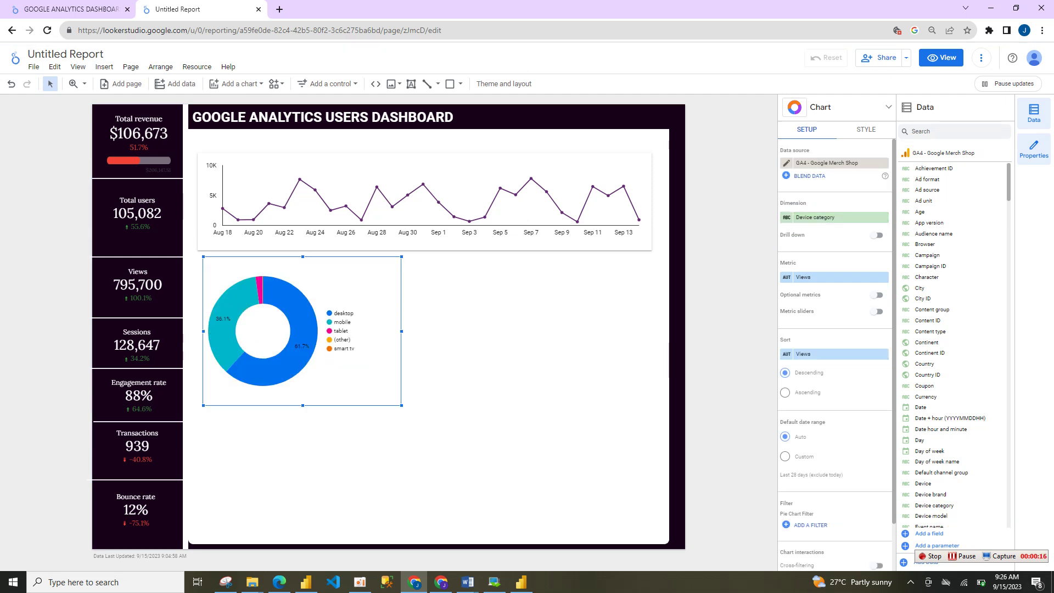
Color the device category donut chart by a single color, using the custom dark purple of the revenue line
click(873, 130)
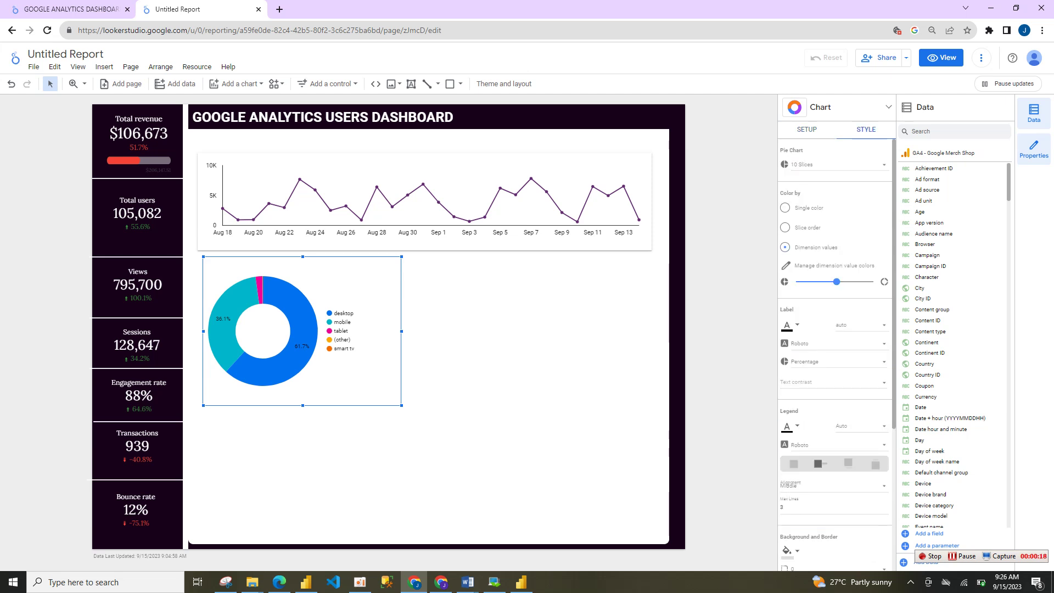
click(785, 208)
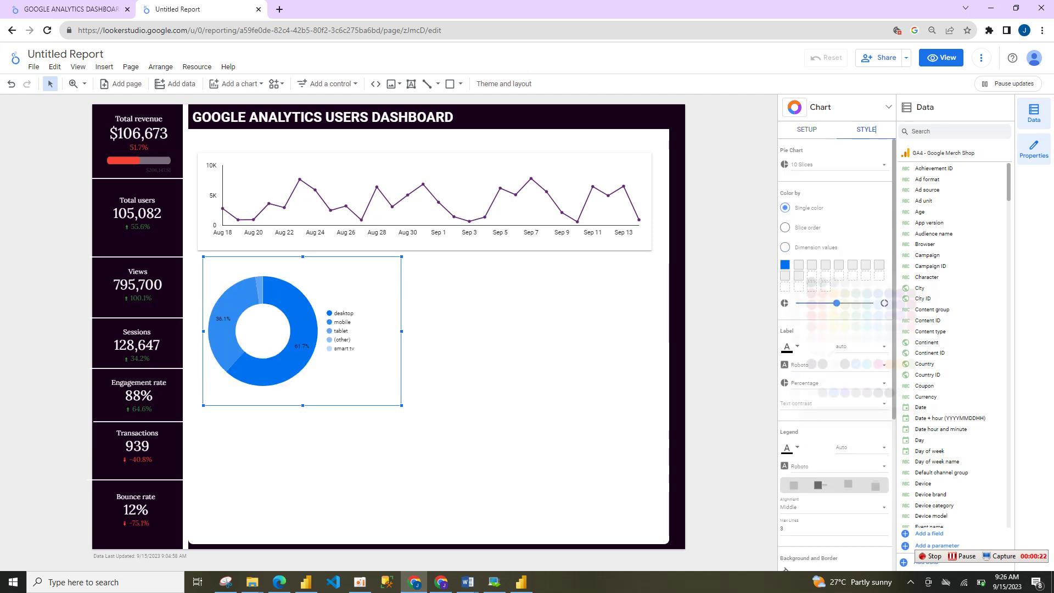
click(785, 264)
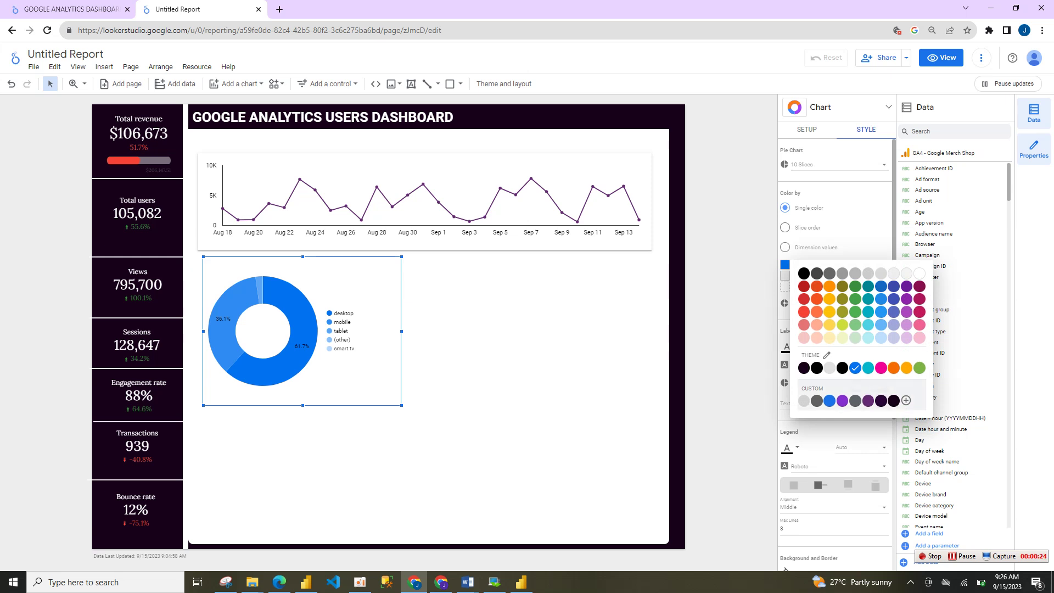
click(868, 401)
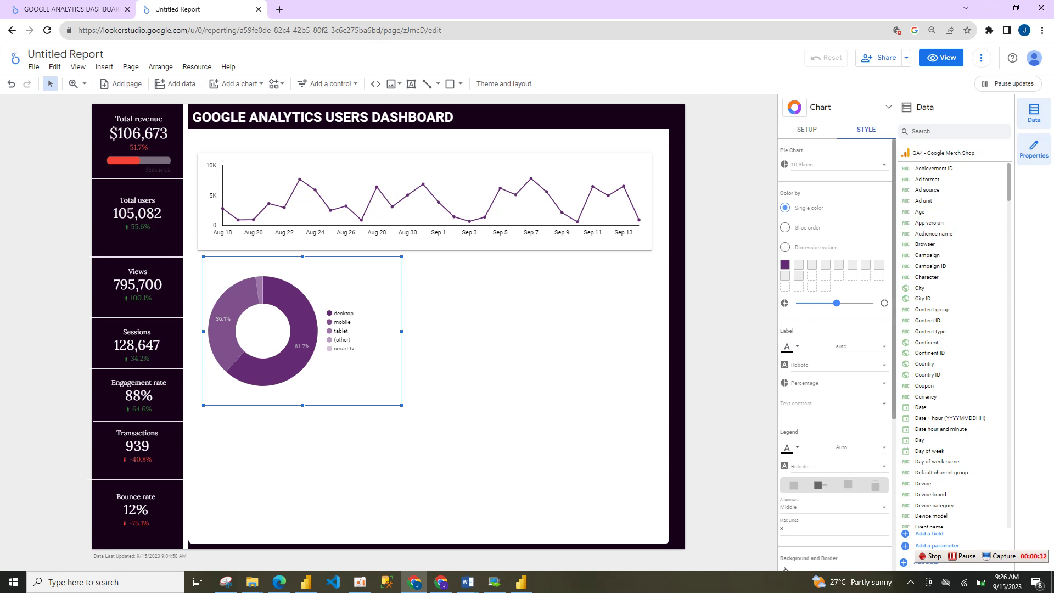
Place the donut chart's legend below the ring and set the slice label font to Lora
scroll(876, 129, down, 2)
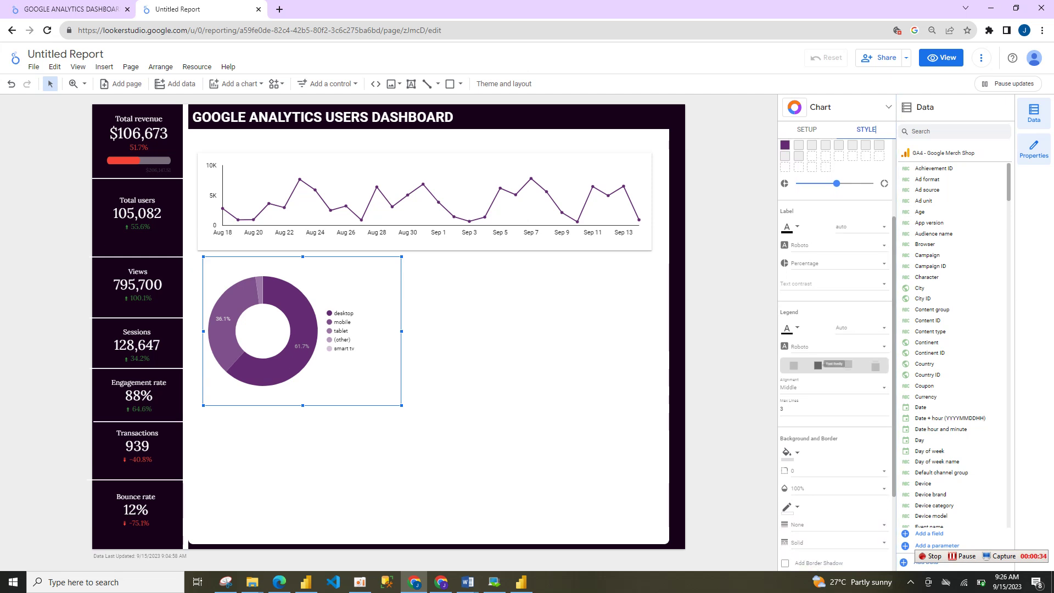
click(794, 365)
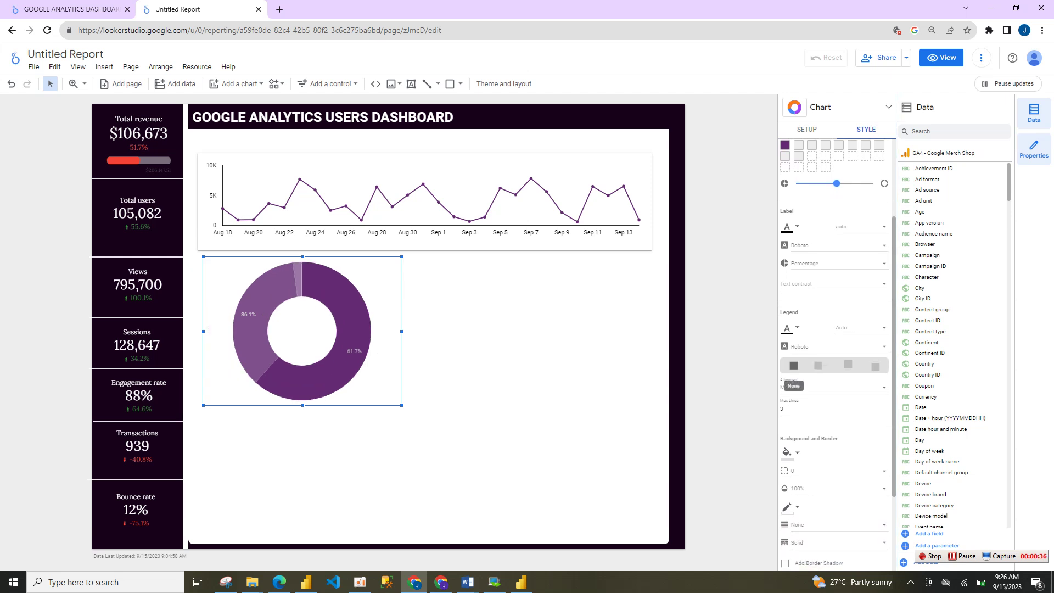
click(848, 365)
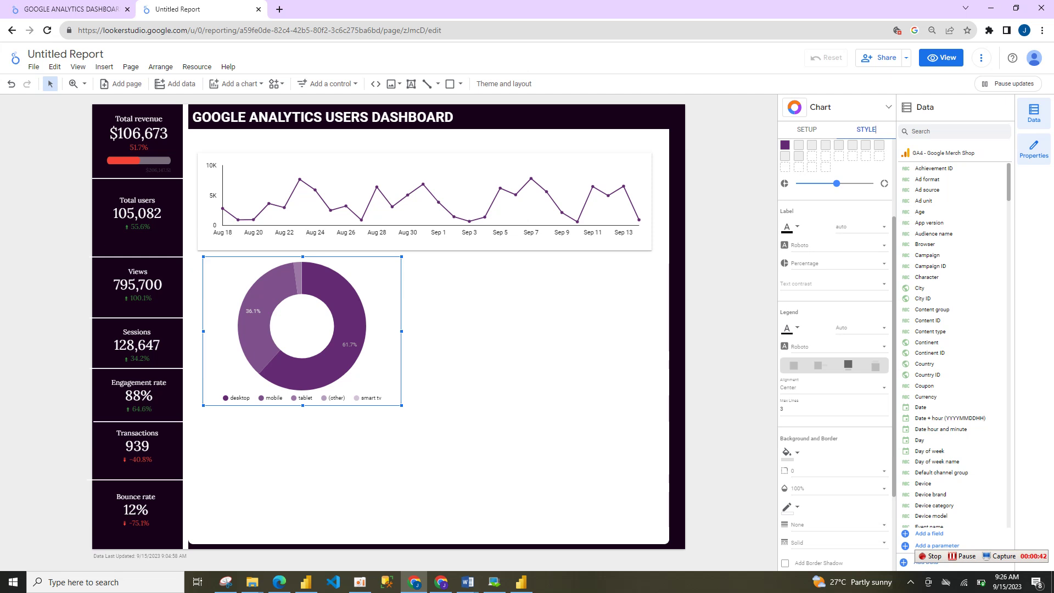
click(834, 245)
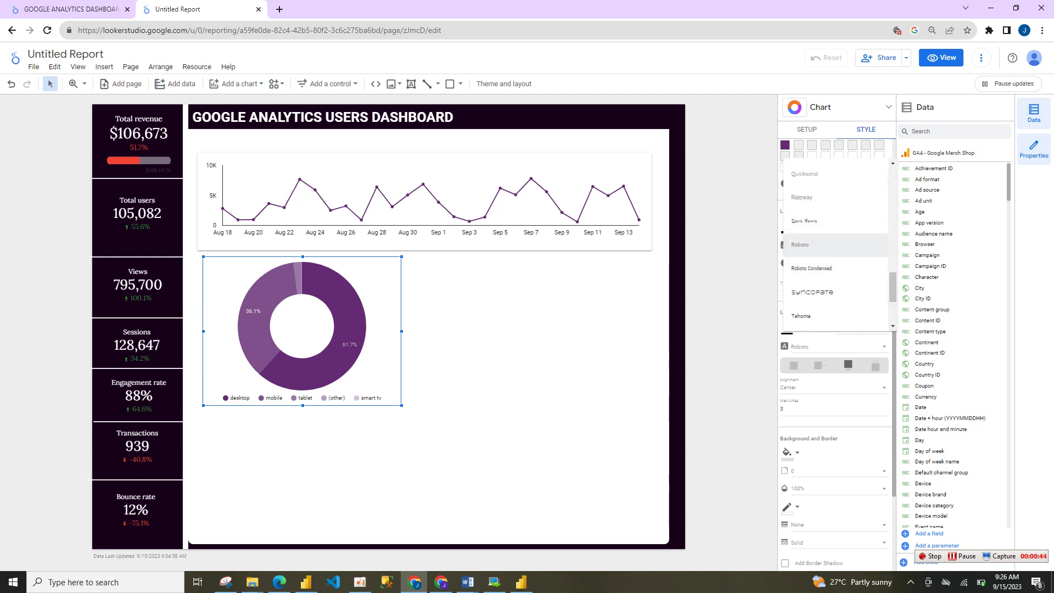
scroll(836, 244, up, 5)
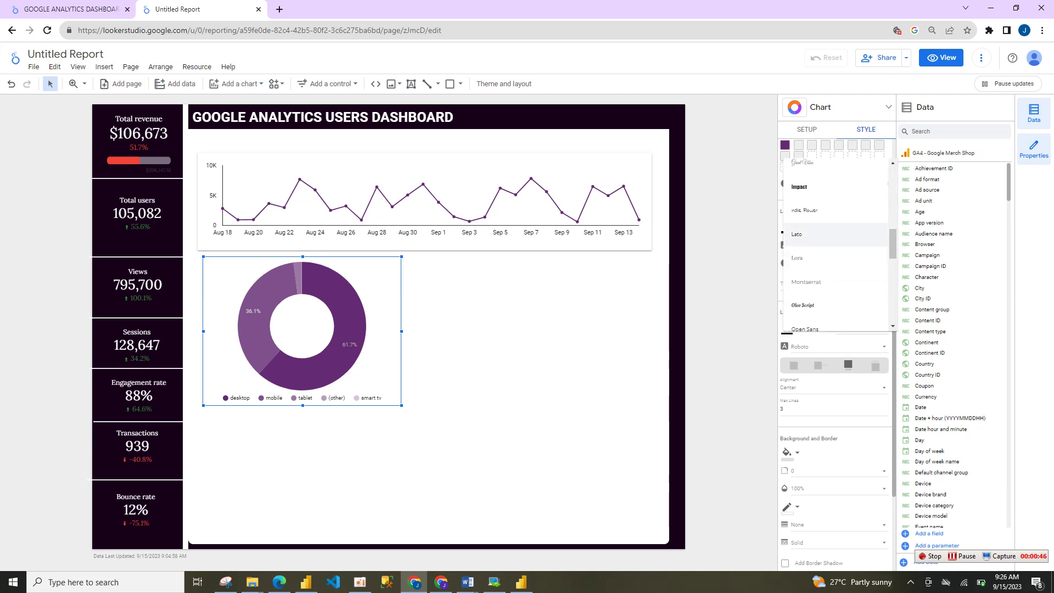
click(824, 259)
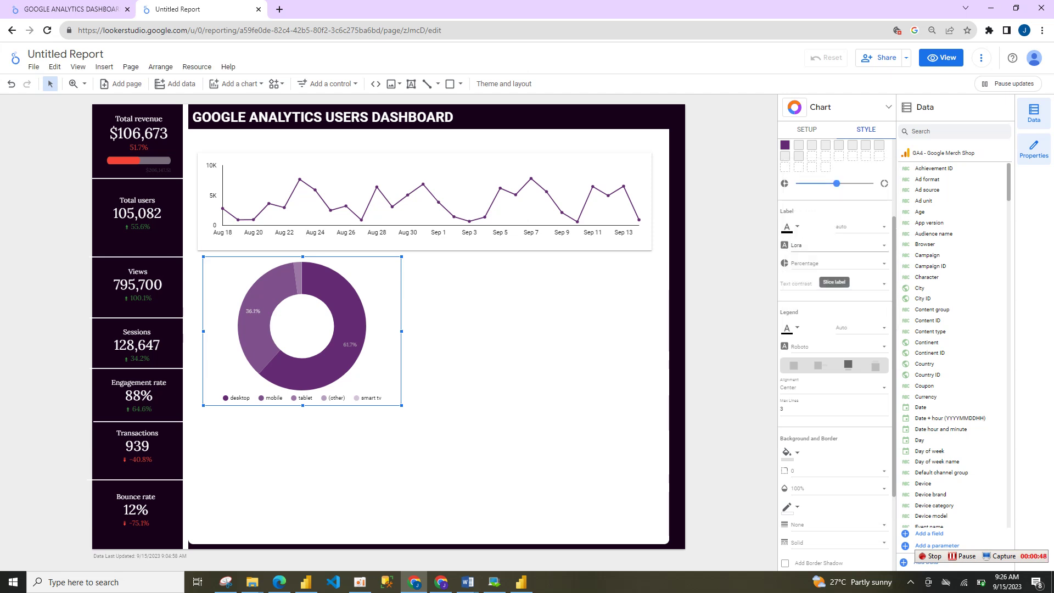
Shrink the donut chart and align its left edge with the revenue chart above, wide enough to fit the full legend
drag(402, 405, 359, 374)
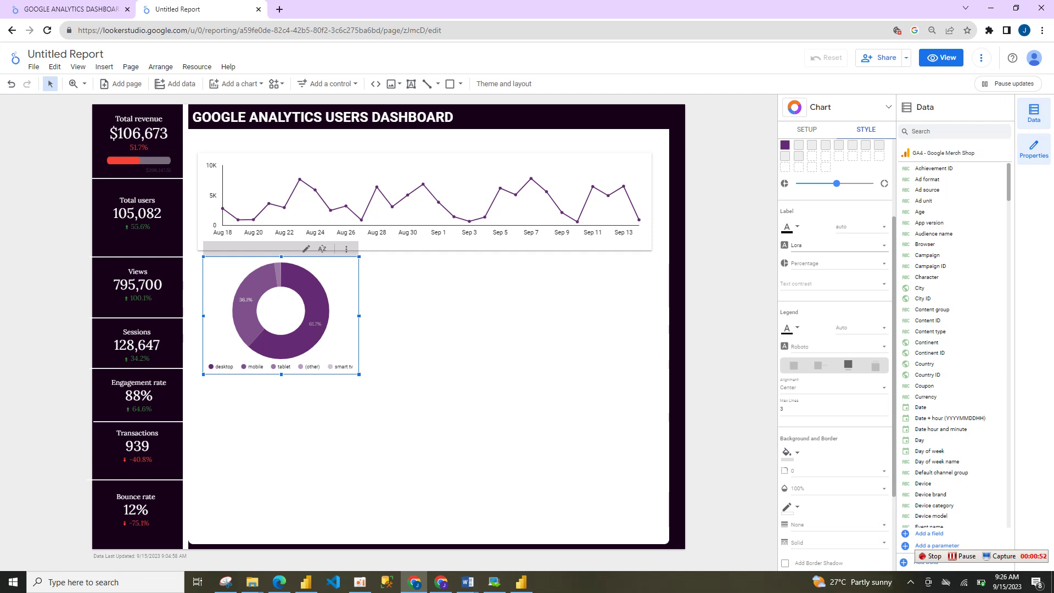
drag(281, 316, 275, 324)
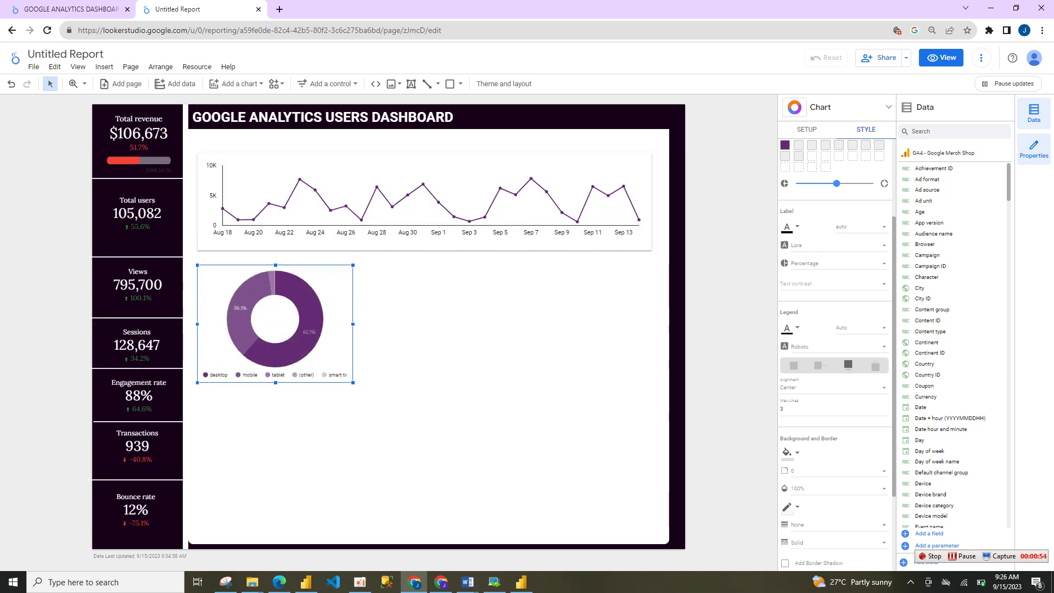
drag(353, 324, 358, 324)
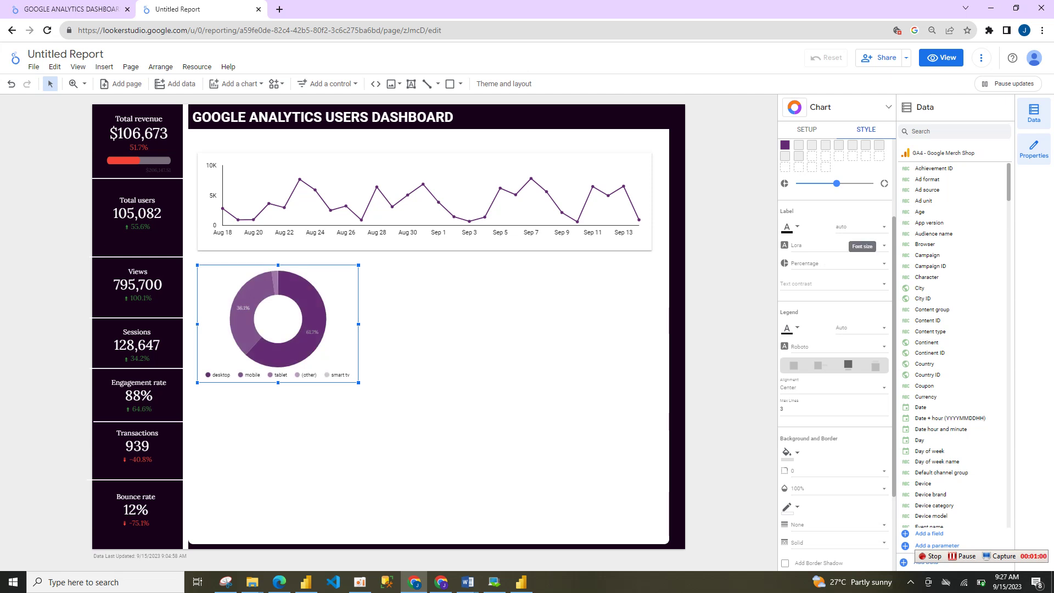
Set the donut chart's slice label size to 12px, then make the chart slightly smaller and nearer the white area's left edge
click(860, 227)
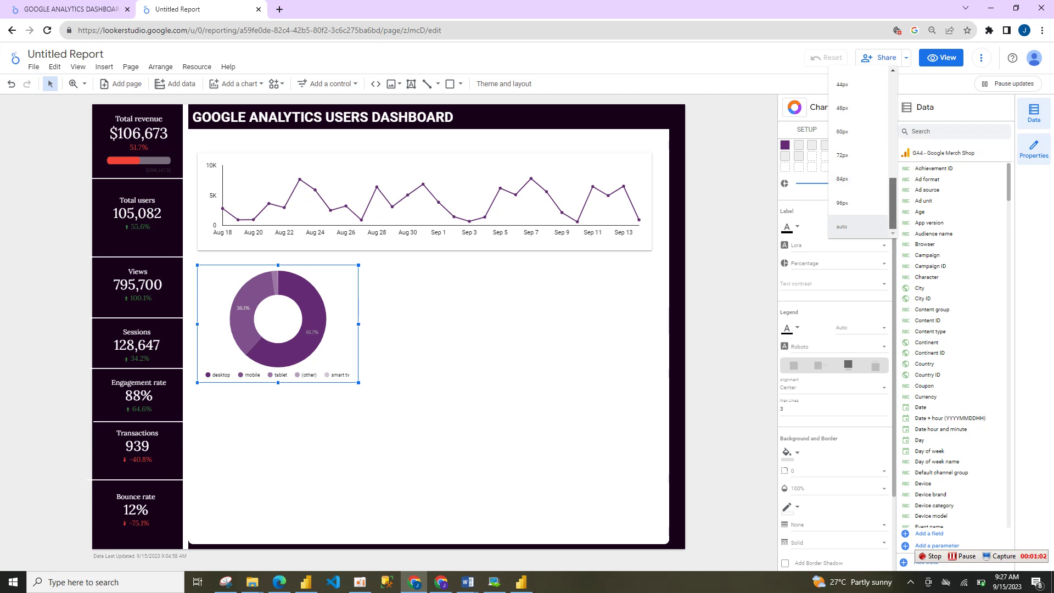
drag(894, 203, 893, 100)
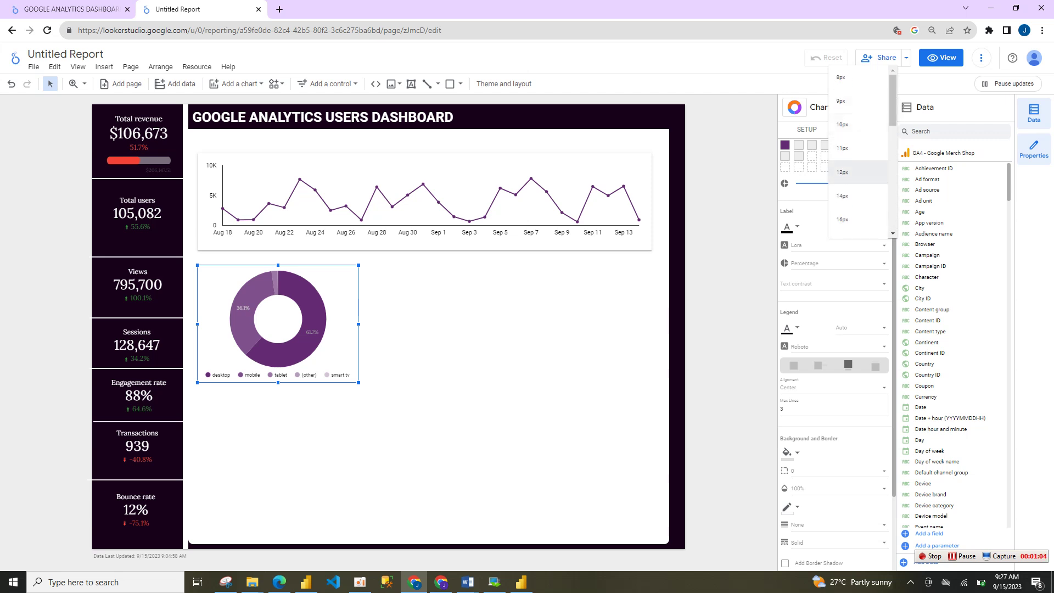
click(842, 172)
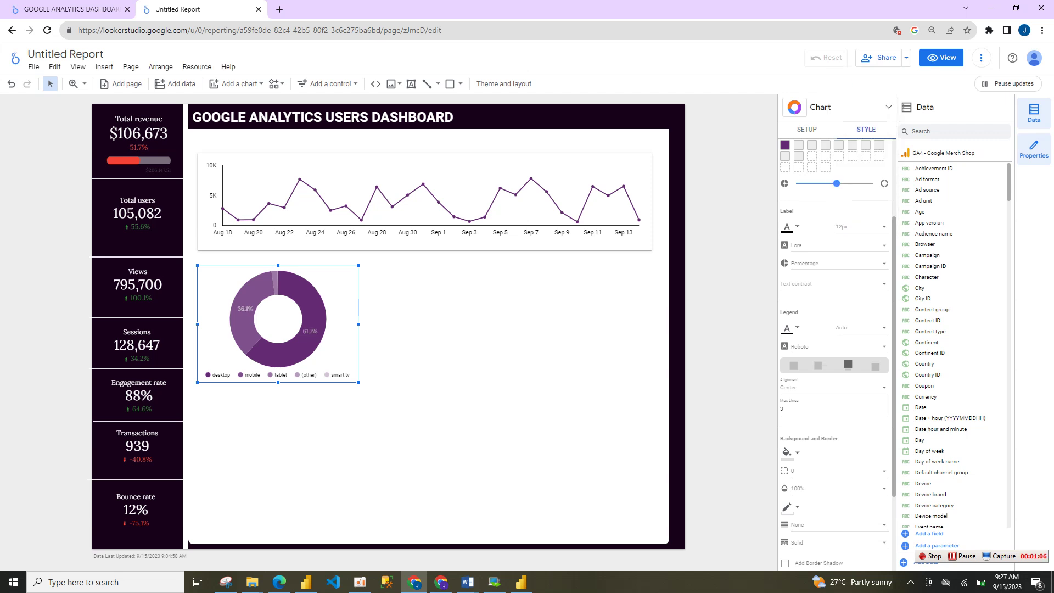
click(428, 144)
click(277, 343)
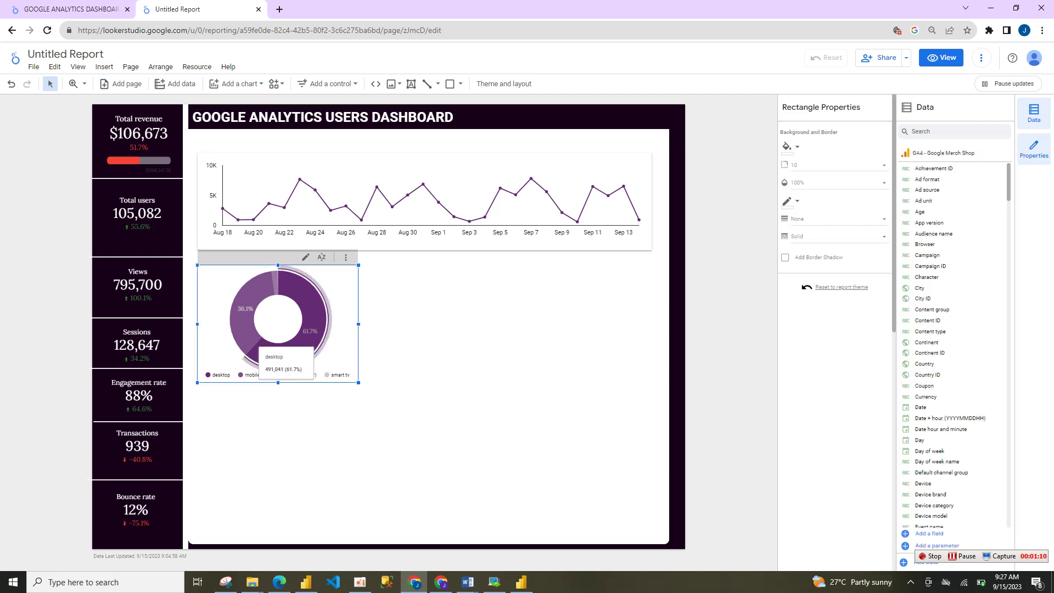
mouse_move(358, 383)
mouse_down()
mouse_move(290, 359)
mouse_move(345, 382)
mouse_up()
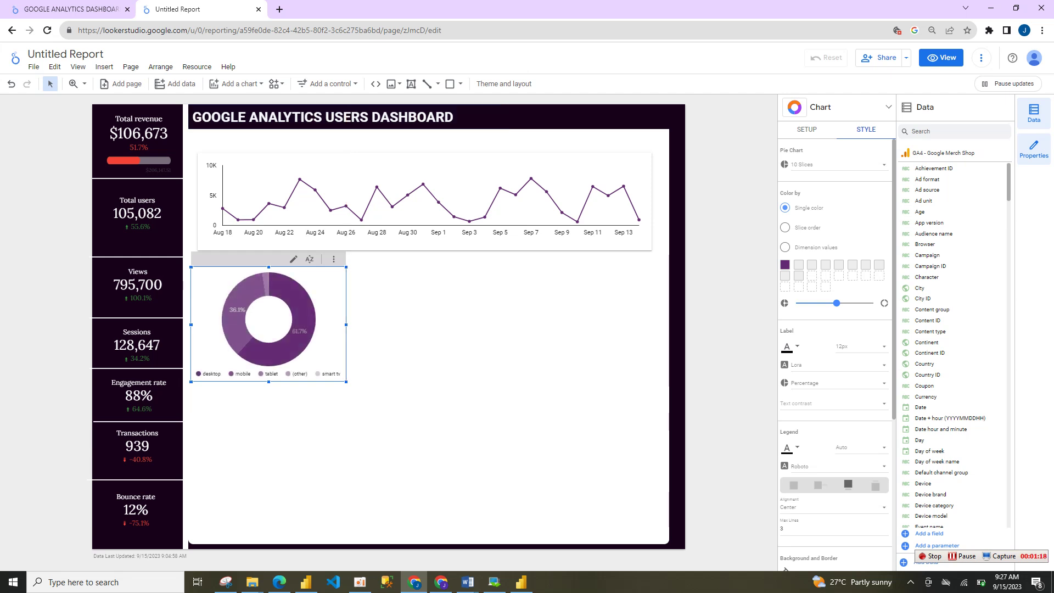
Duplicate the donut chart twice and arrange the copies beside the original in a row beneath the revenue chart
key(ctrl+d)
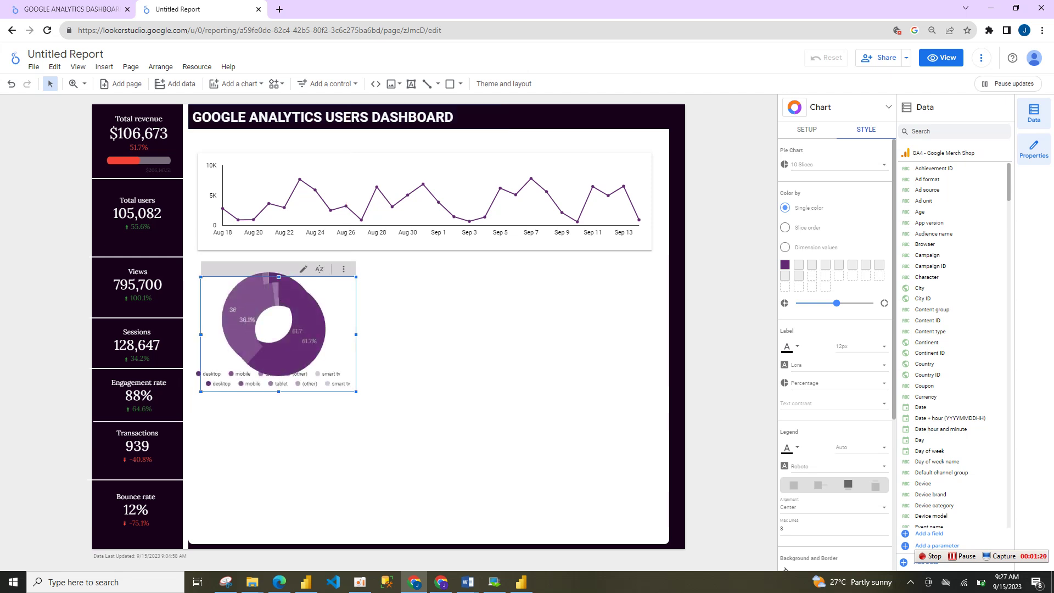
drag(229, 352, 382, 341)
click(258, 340)
key(ctrl+d)
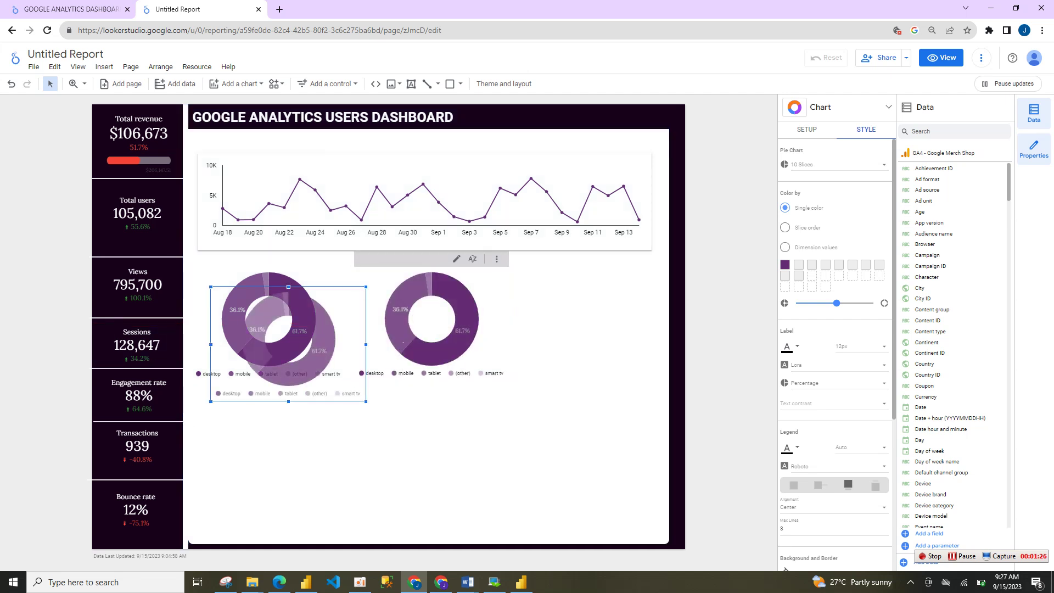
drag(258, 341, 549, 323)
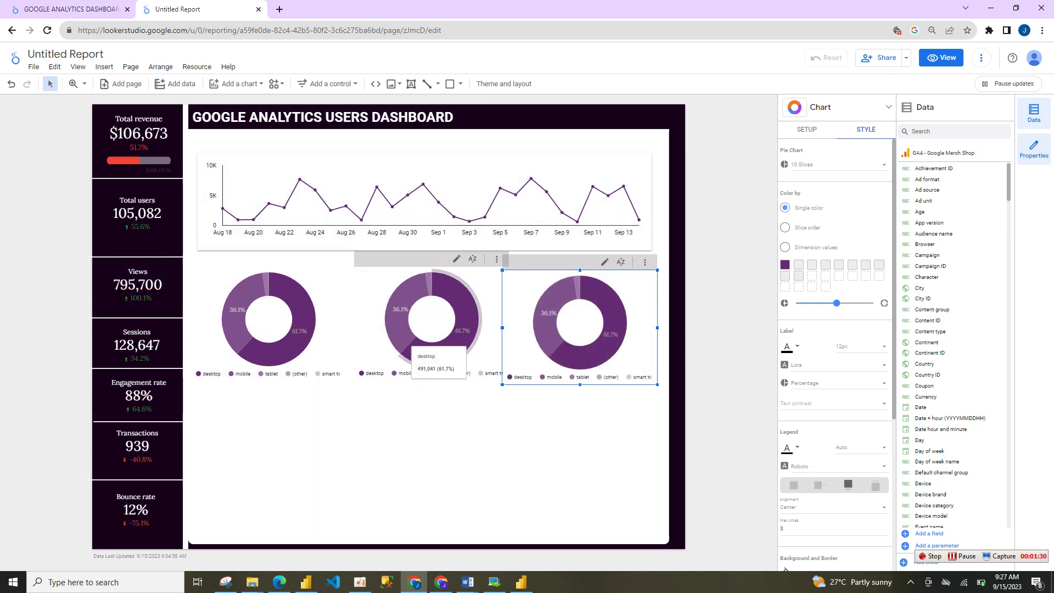
Change the middle donut chart into a pie chart
click(432, 324)
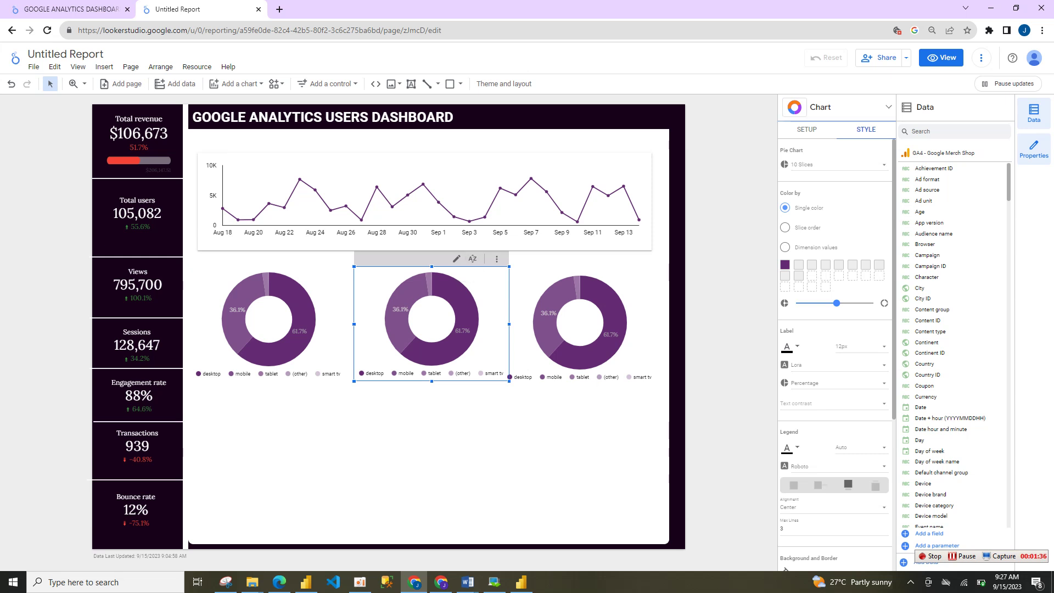
click(831, 107)
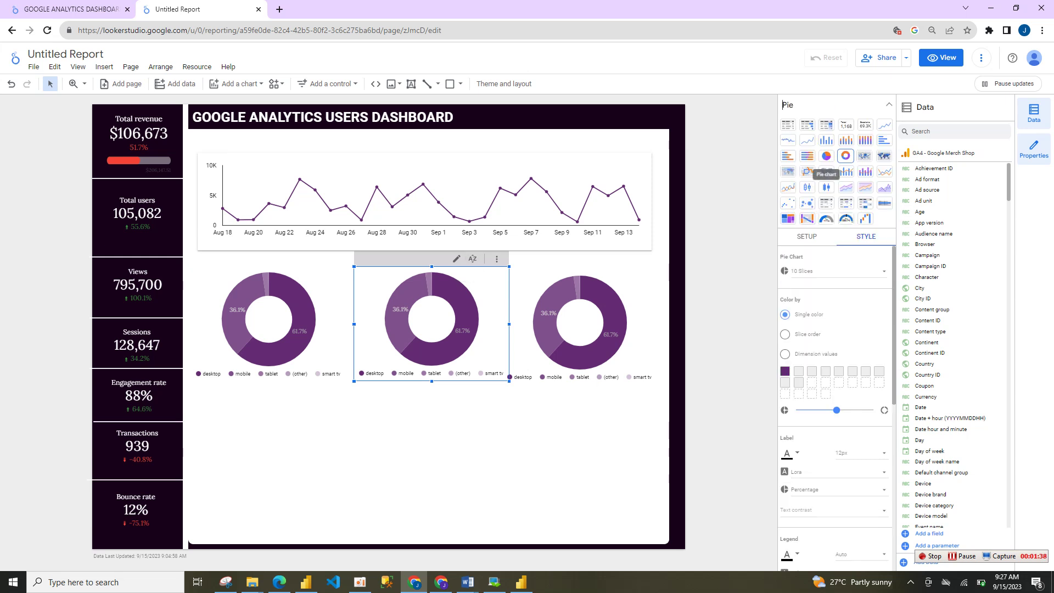
click(826, 155)
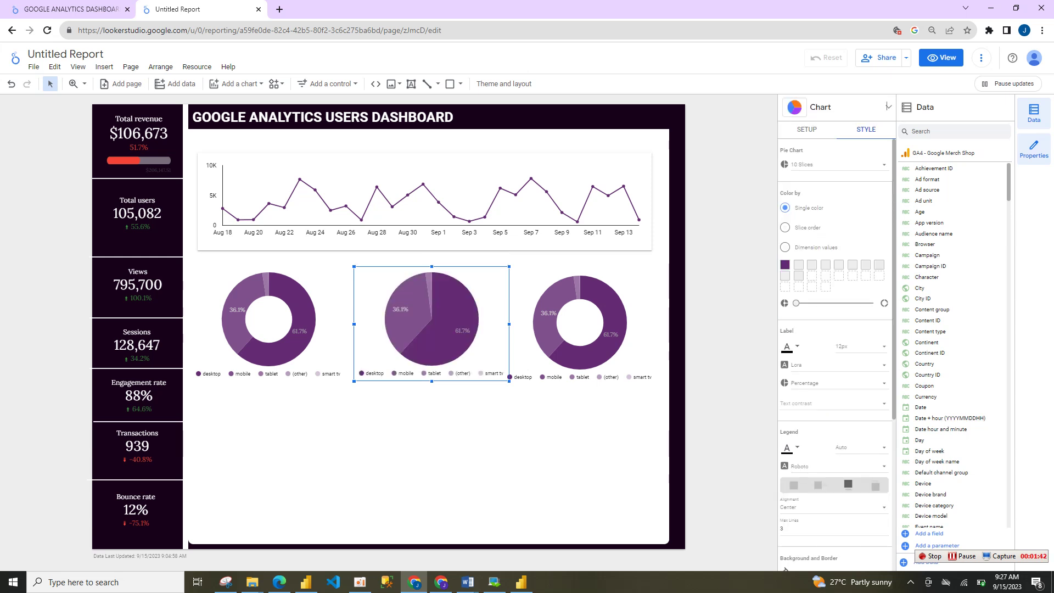
click(889, 107)
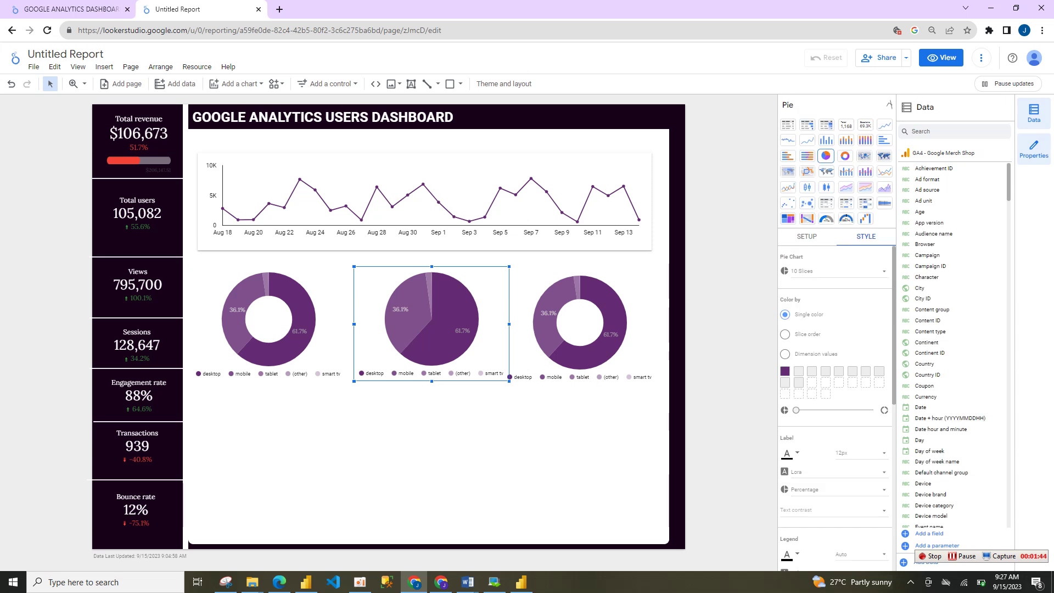
click(889, 105)
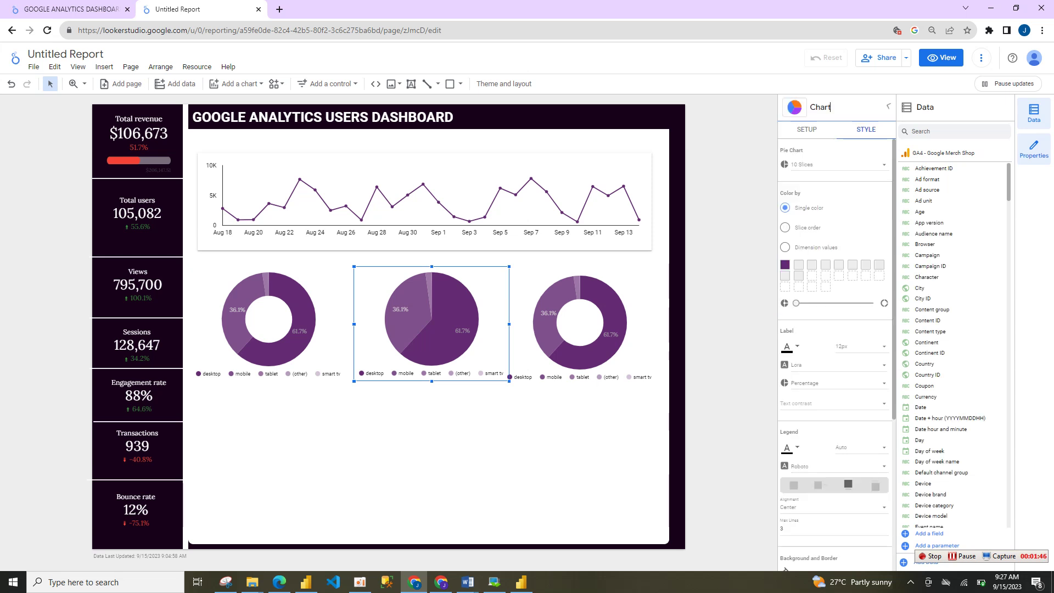
Set the middle pie chart's dimension to Gender in place of Device category
click(805, 129)
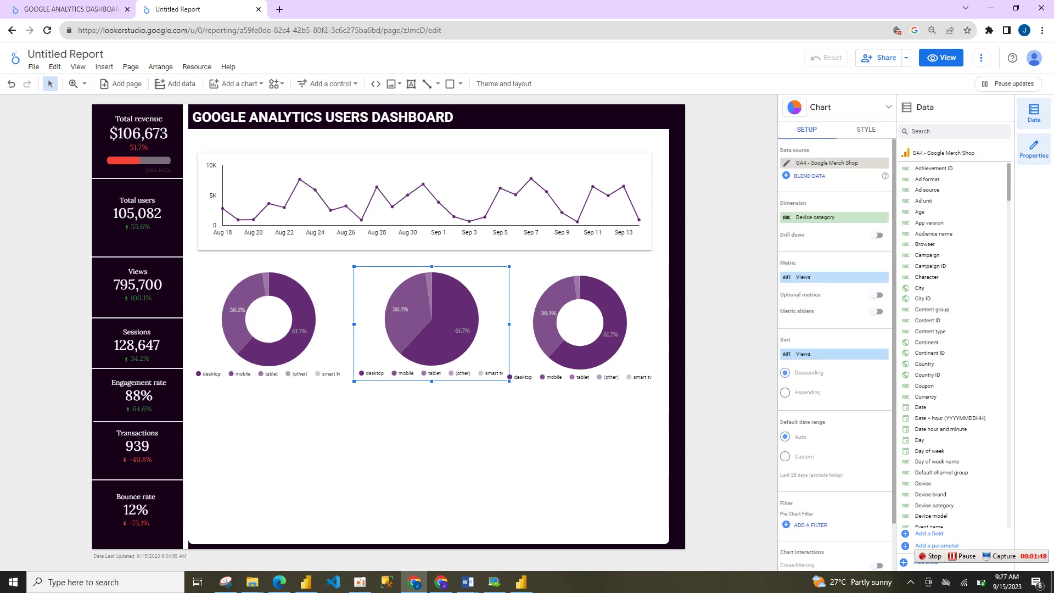
click(815, 217)
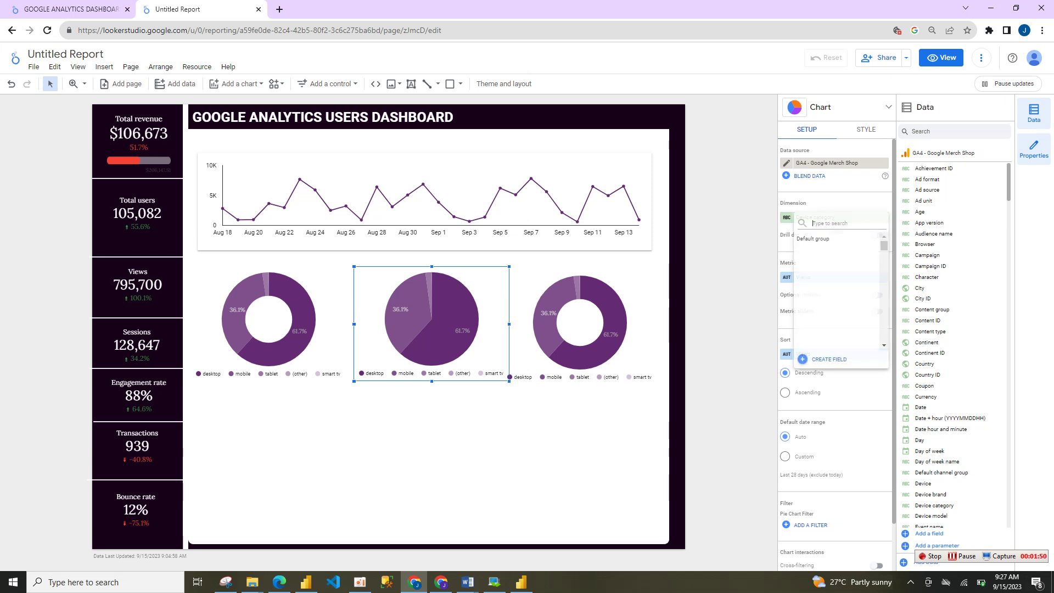
text(gend)
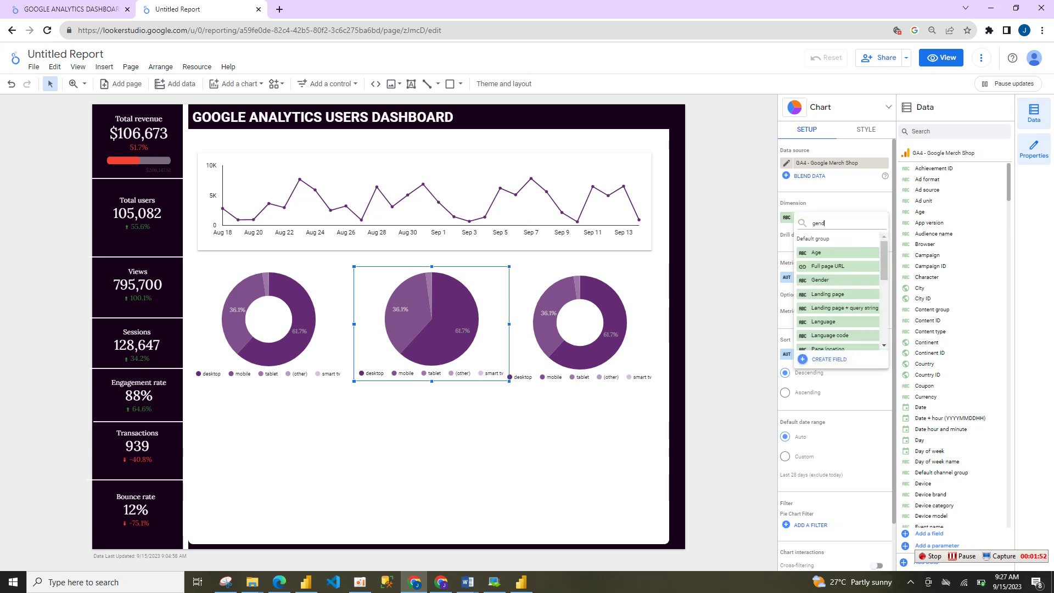
key(Return)
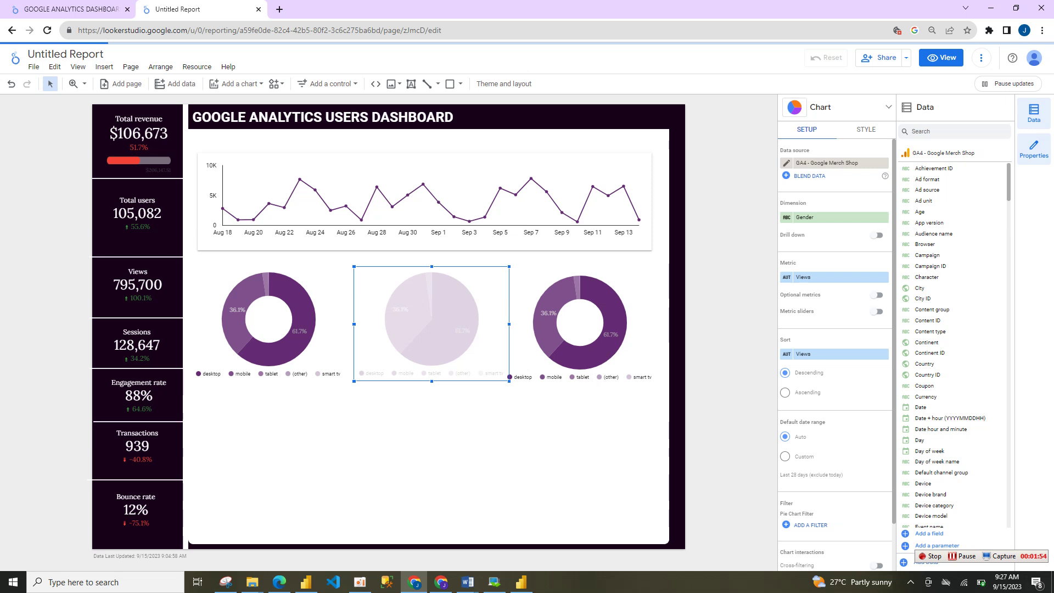
Set the third donut chart's dimension to Browser in place of Device category
click(580, 323)
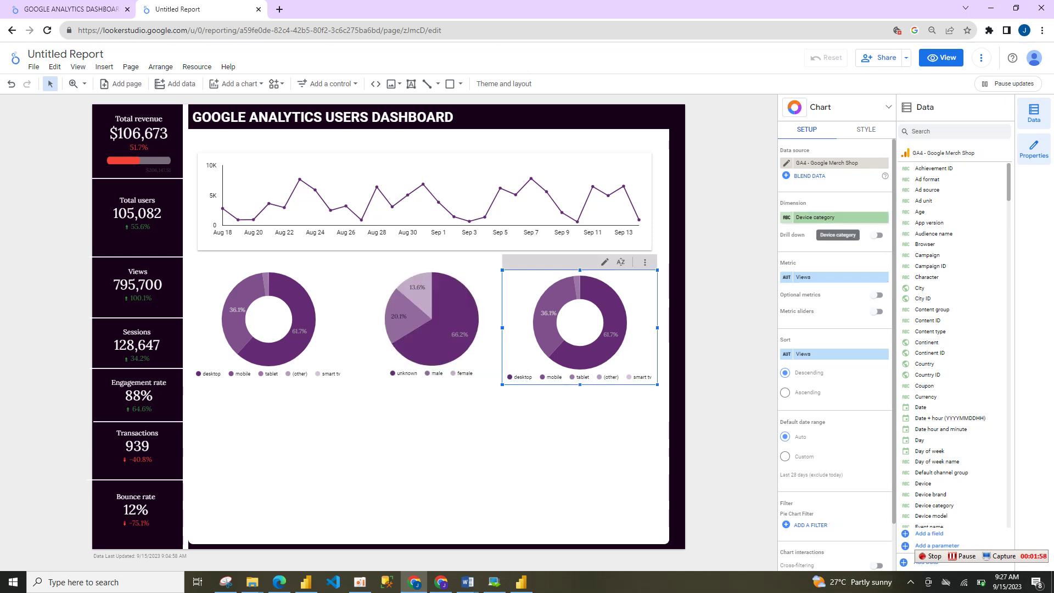
click(835, 217)
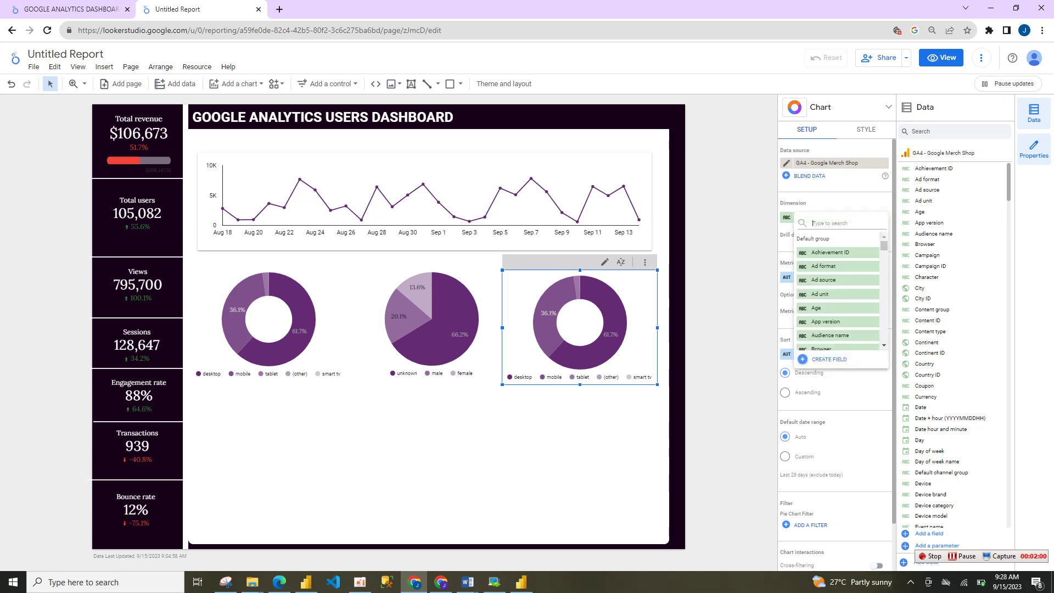
text(browe)
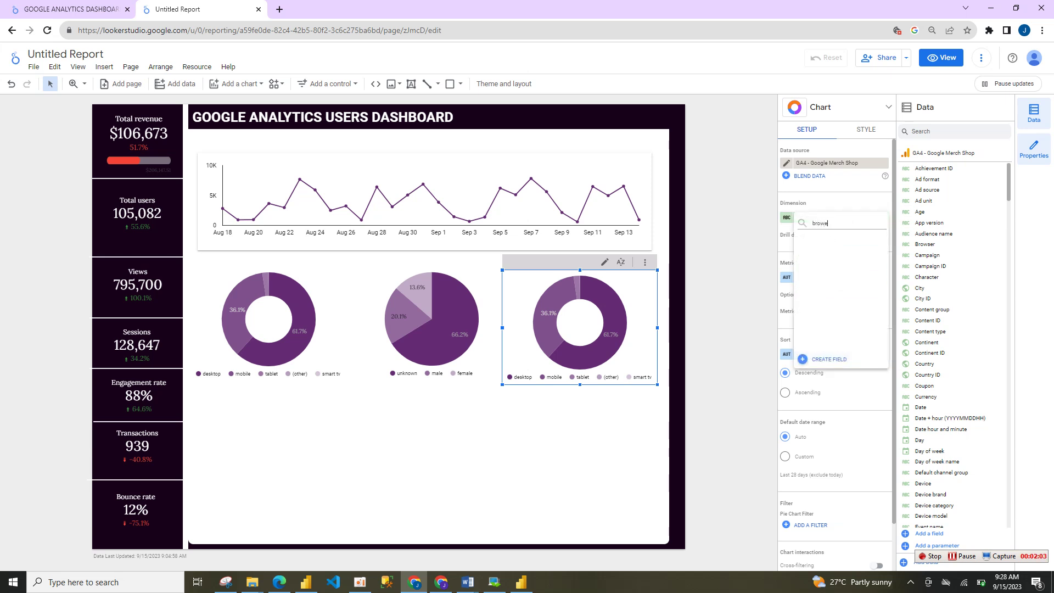
key(BackSpace)
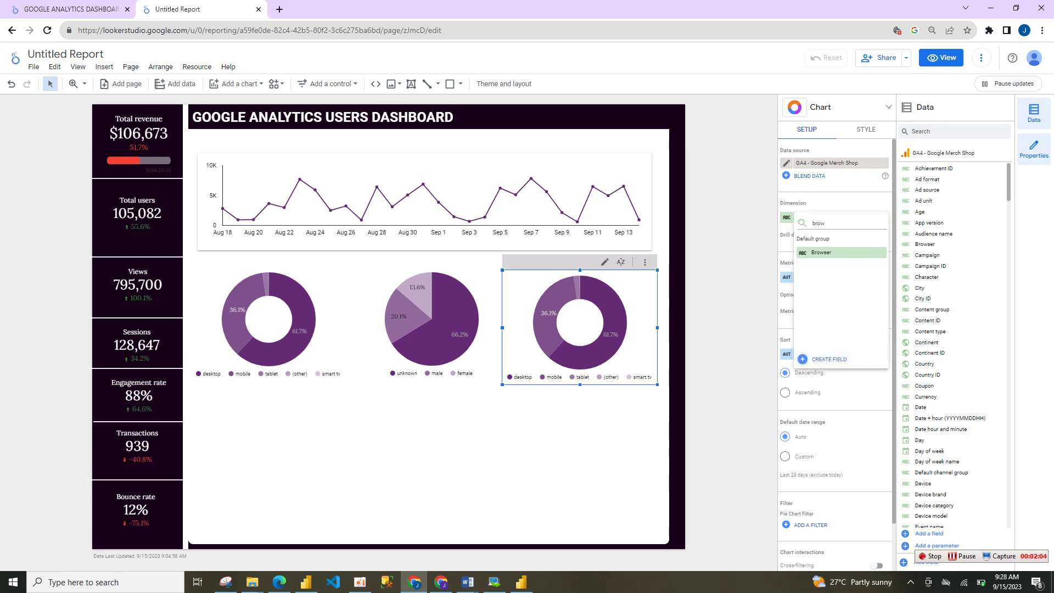
click(831, 252)
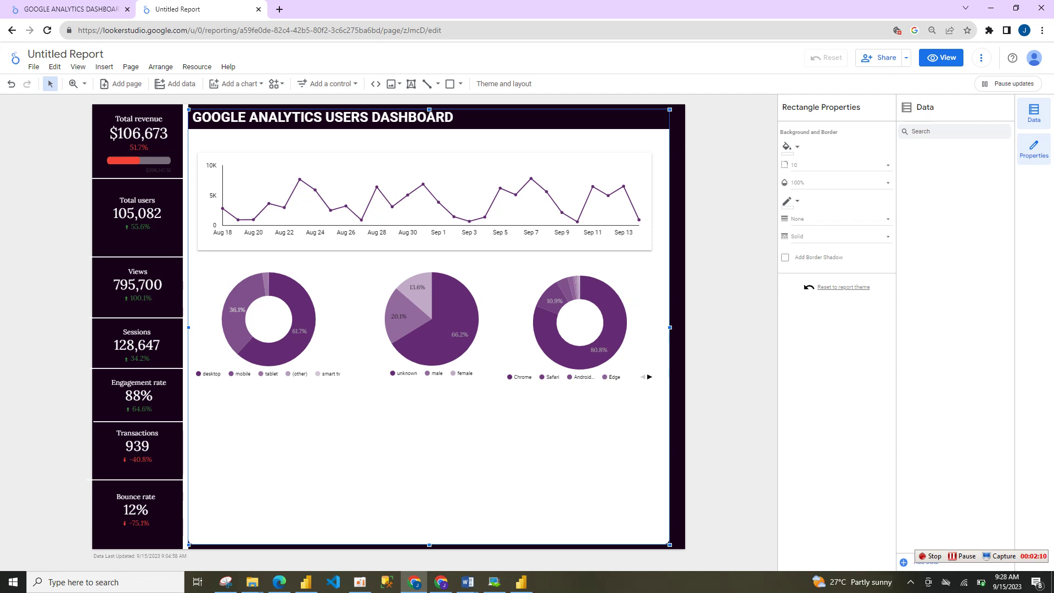
Limit the Browser donut chart to 5 slices
click(579, 327)
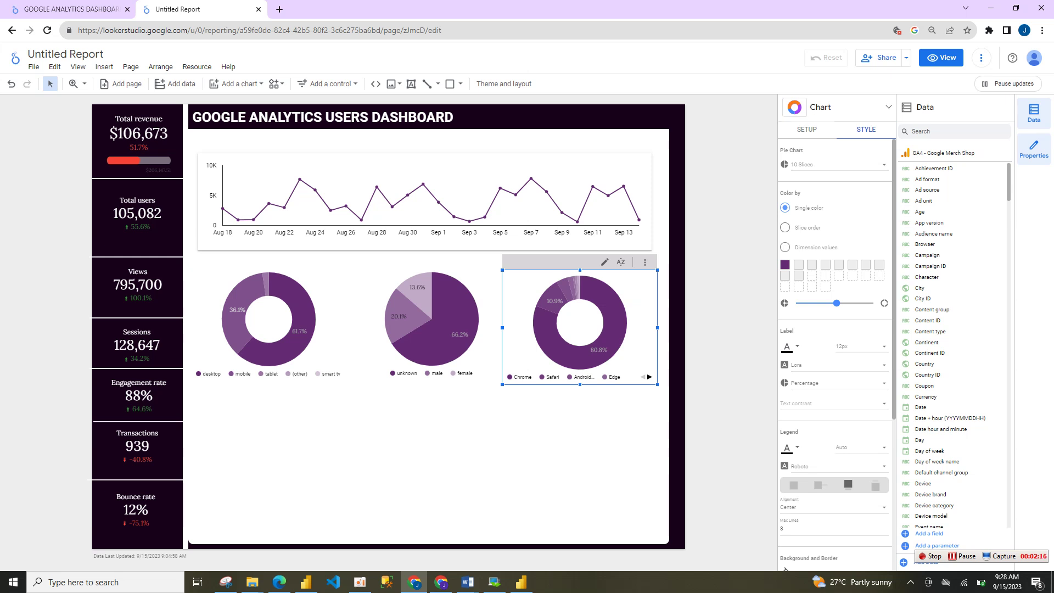
click(832, 164)
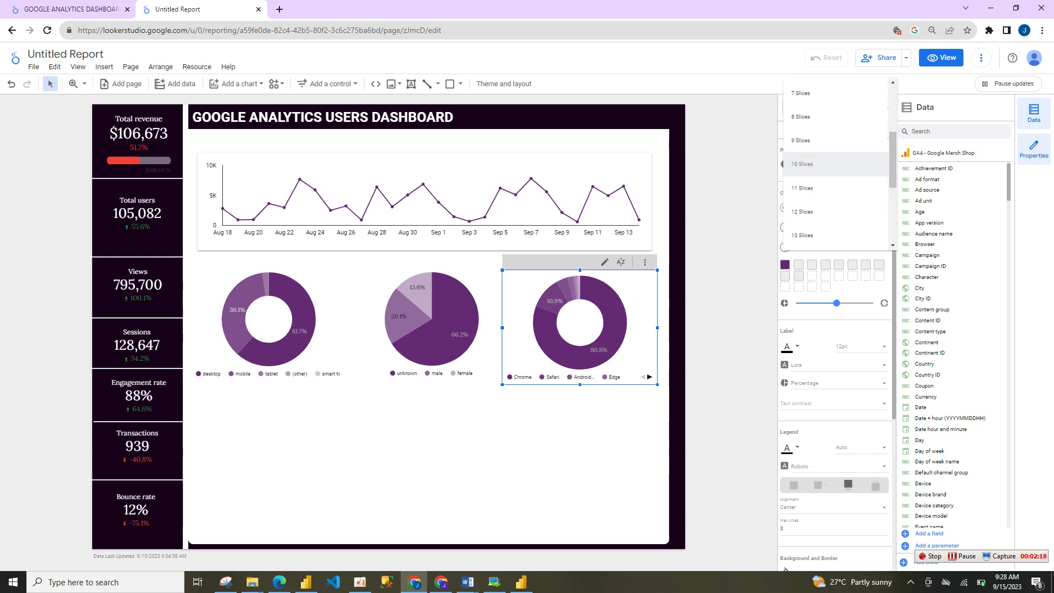
scroll(835, 165, up, 3)
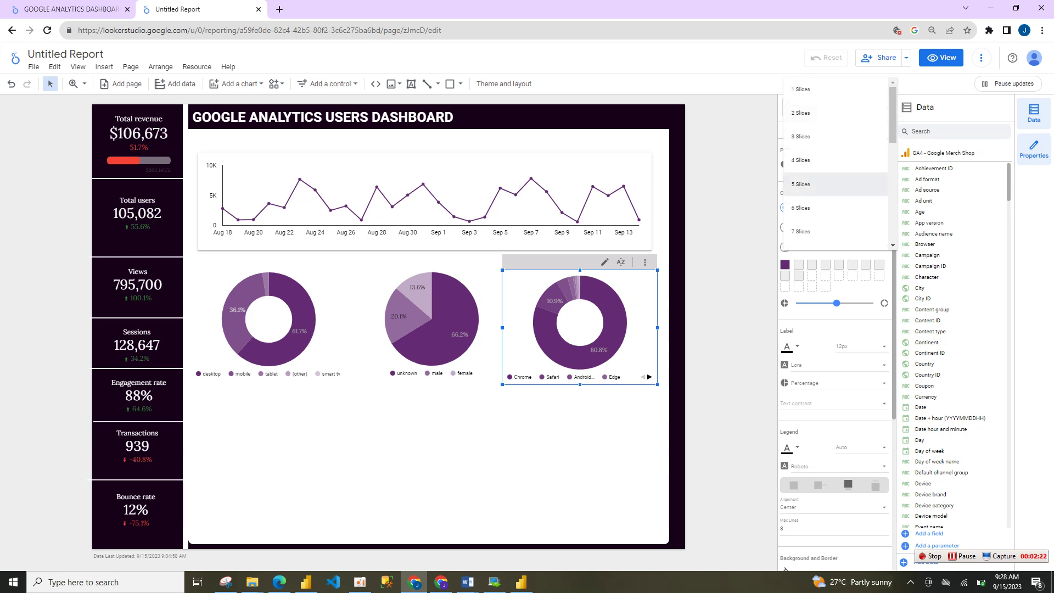
click(805, 184)
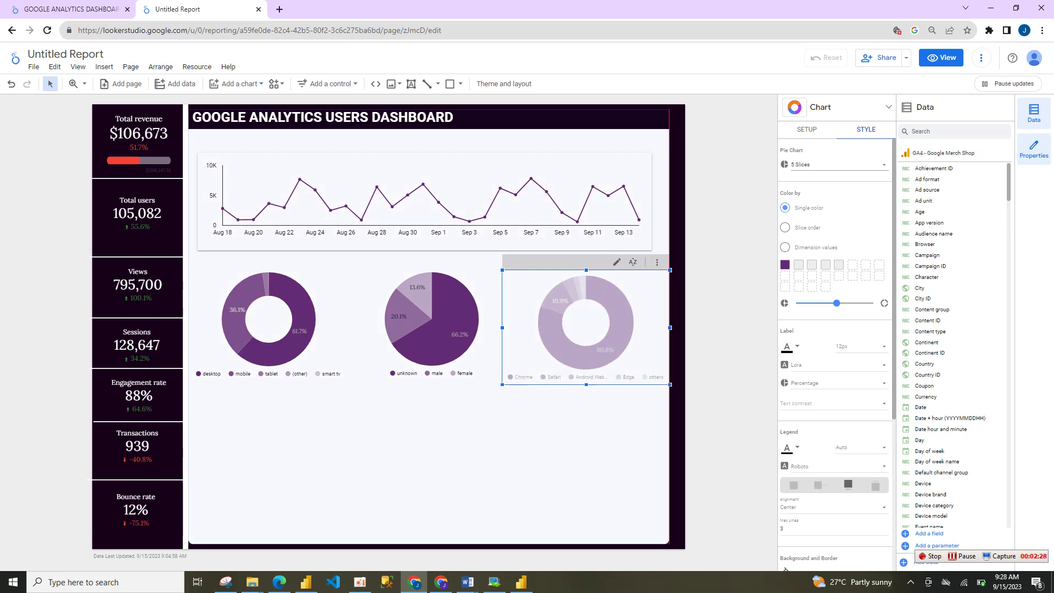
Widen the Browser donut chart on both sides and line up its lower edge with the neighbouring charts
click(555, 425)
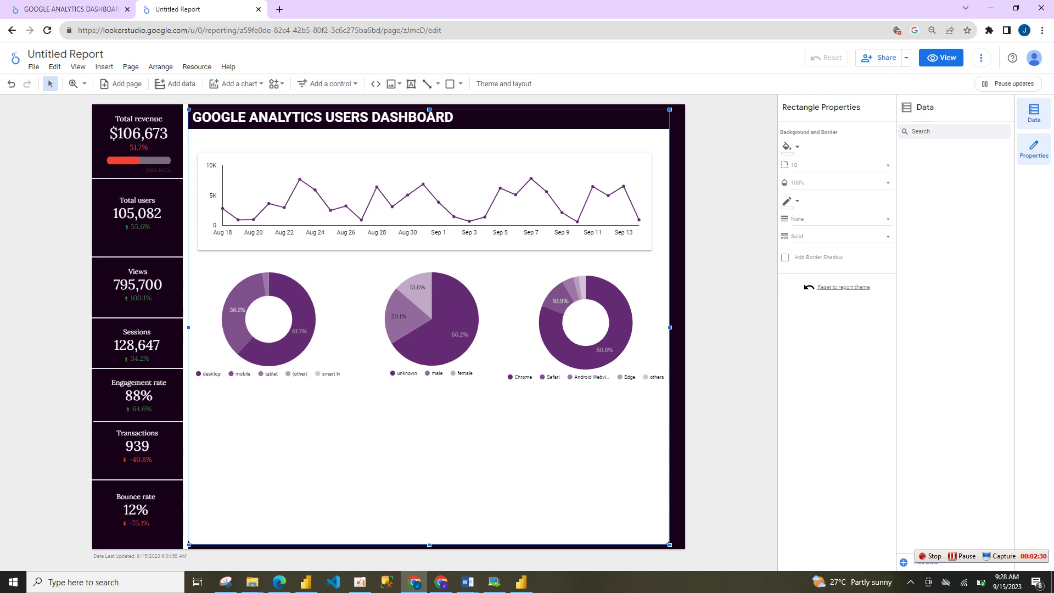
click(586, 330)
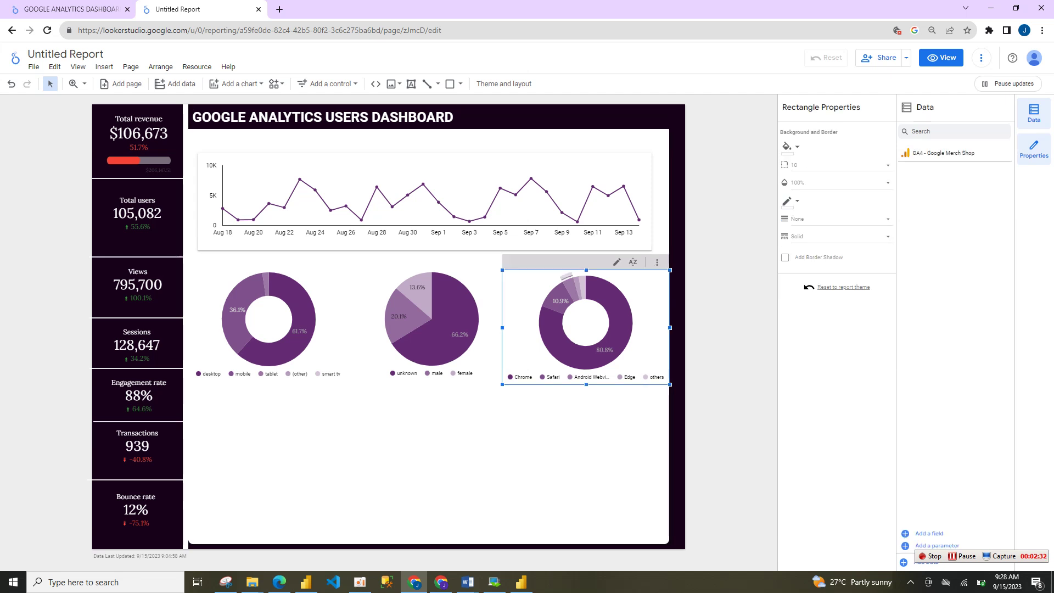
drag(503, 385, 497, 381)
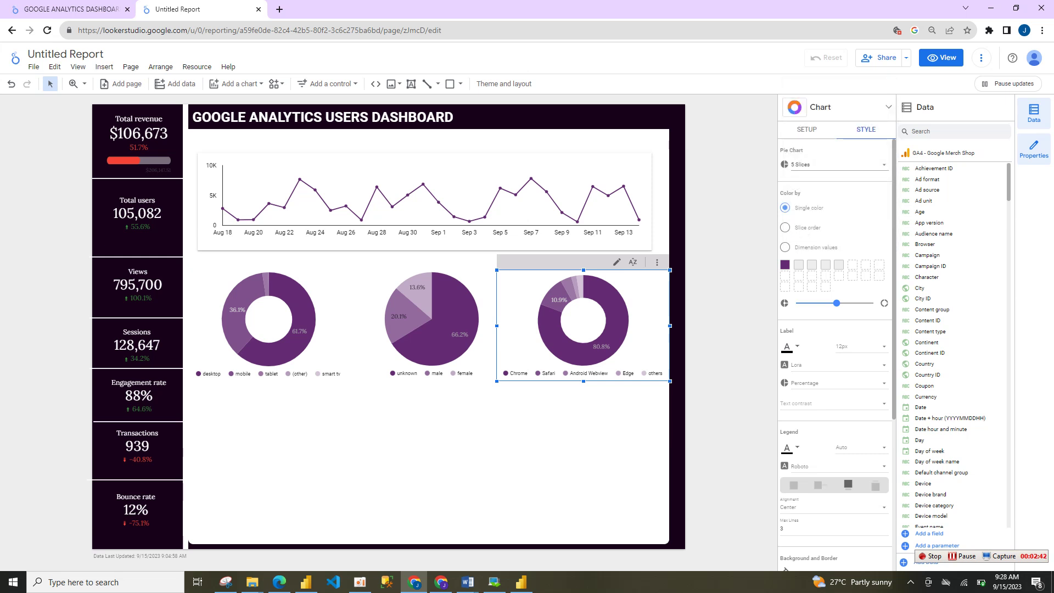
Limit both the Browser and the Device category donut charts to 4 slices
click(839, 165)
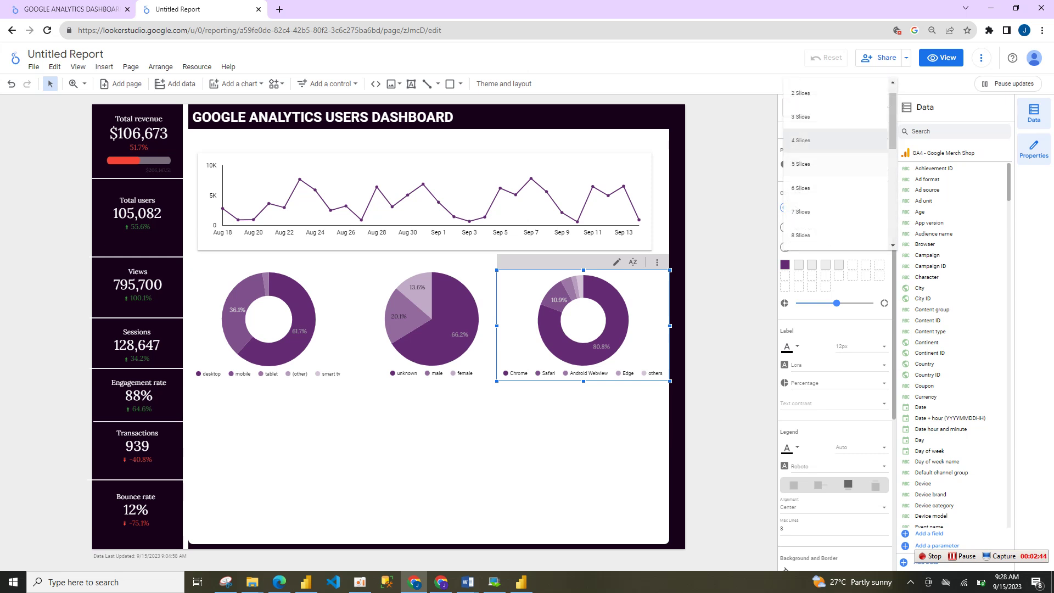
click(802, 141)
click(269, 324)
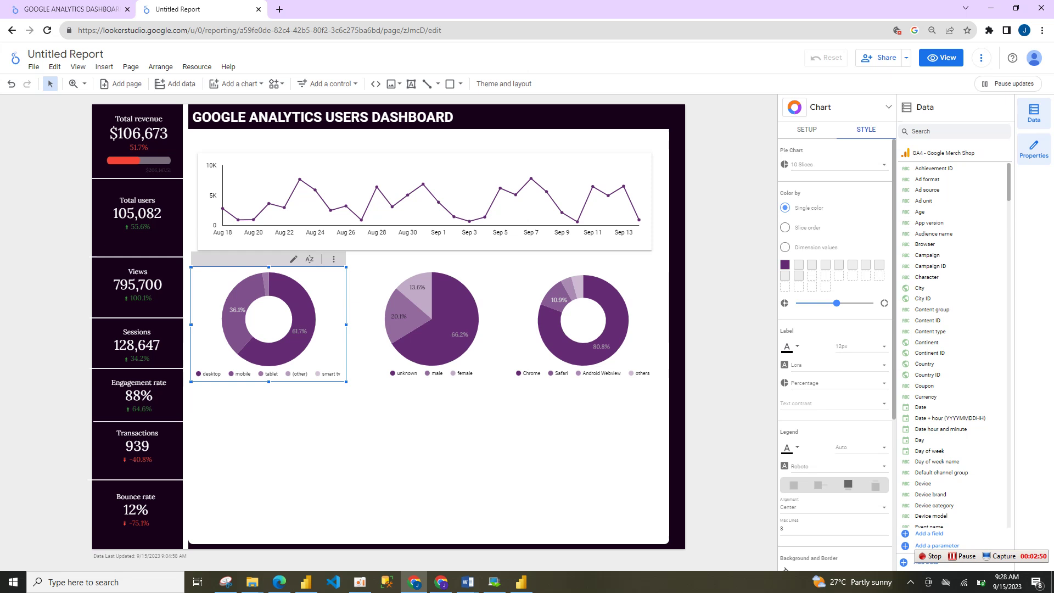
click(838, 164)
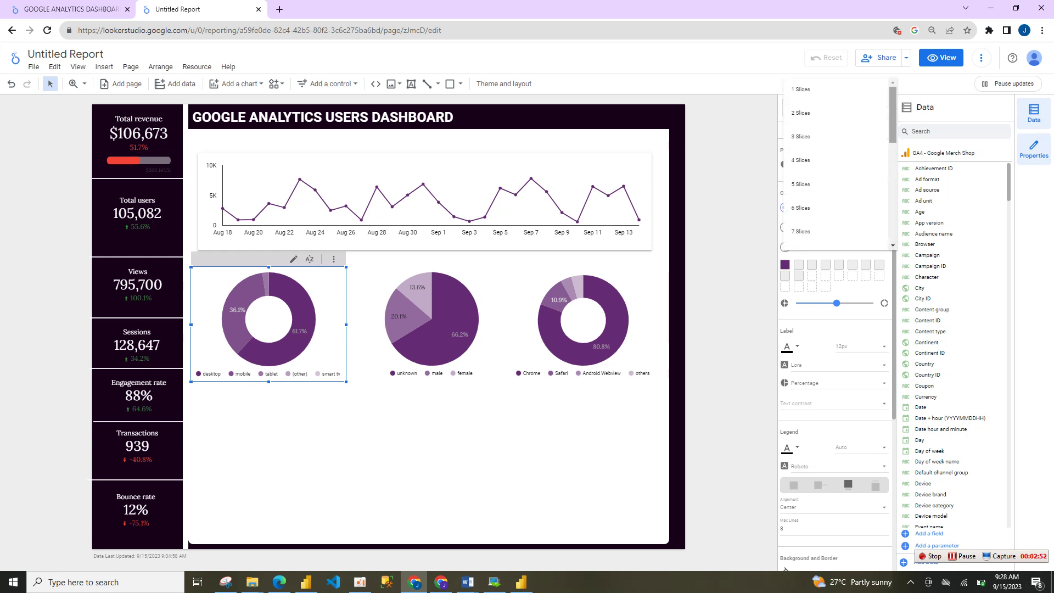
click(800, 159)
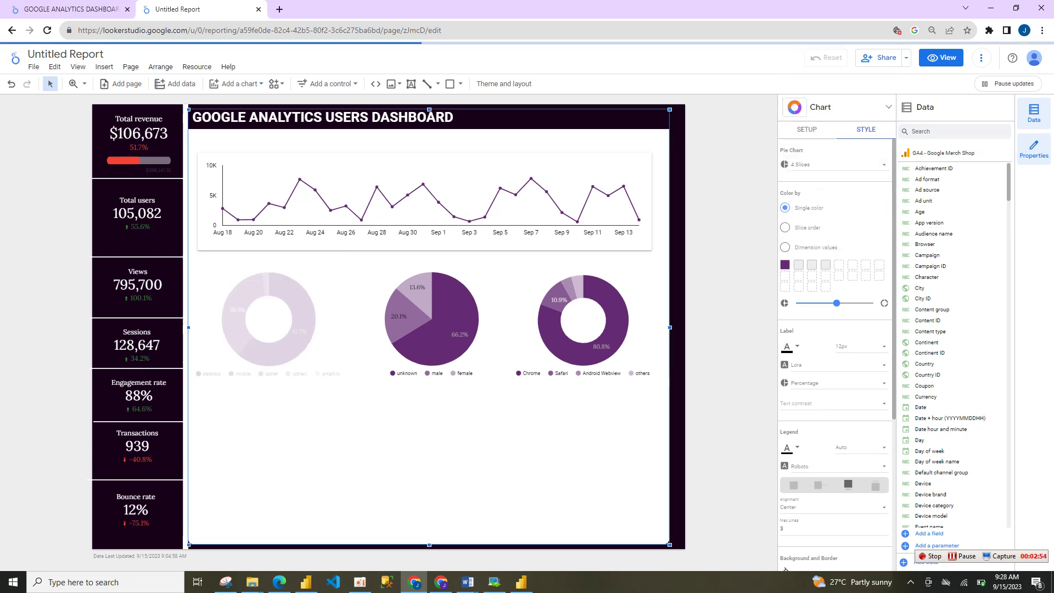
click(432, 319)
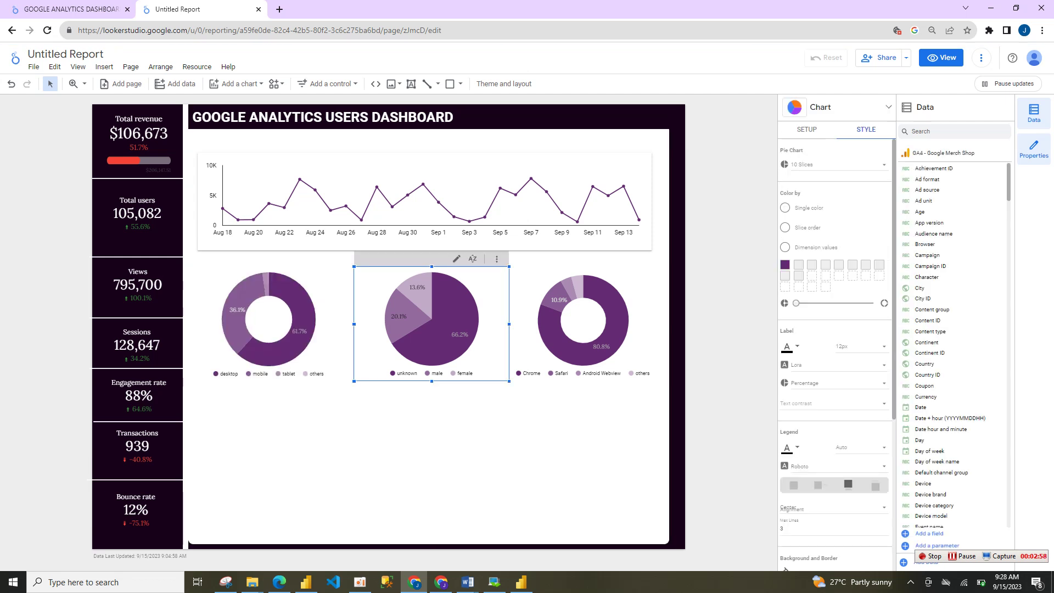
Duplicate the Device category donut chart below the original and change the copy into a column chart
click(269, 319)
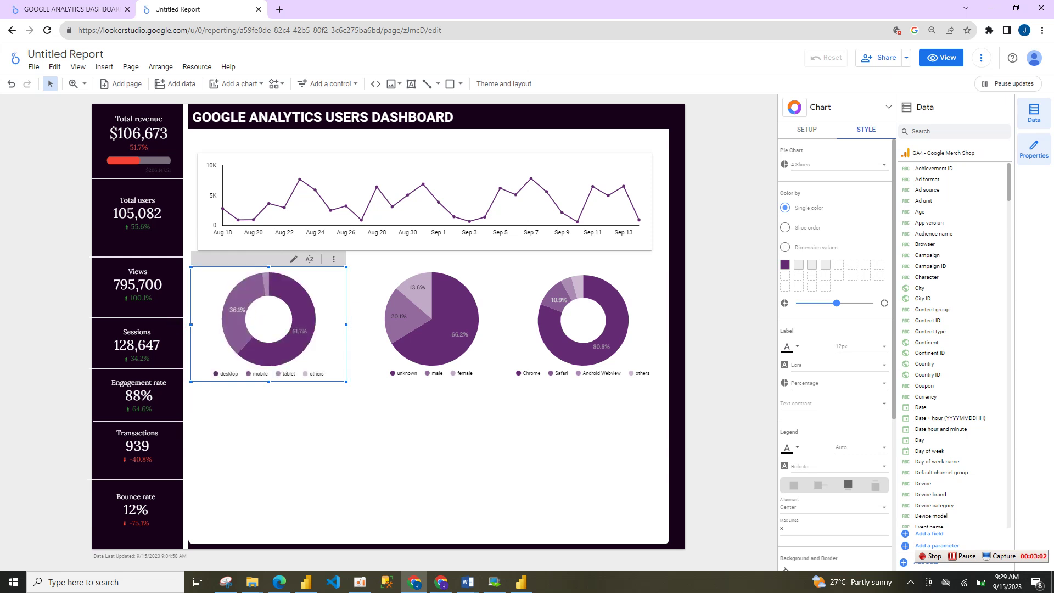
key(ctrl+d)
drag(279, 334, 276, 470)
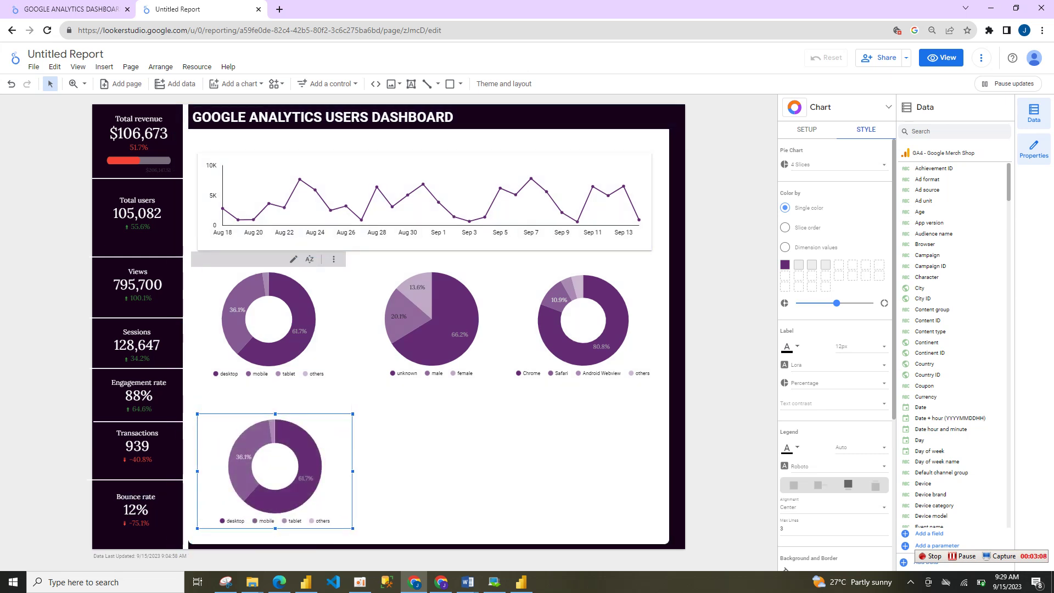
click(889, 106)
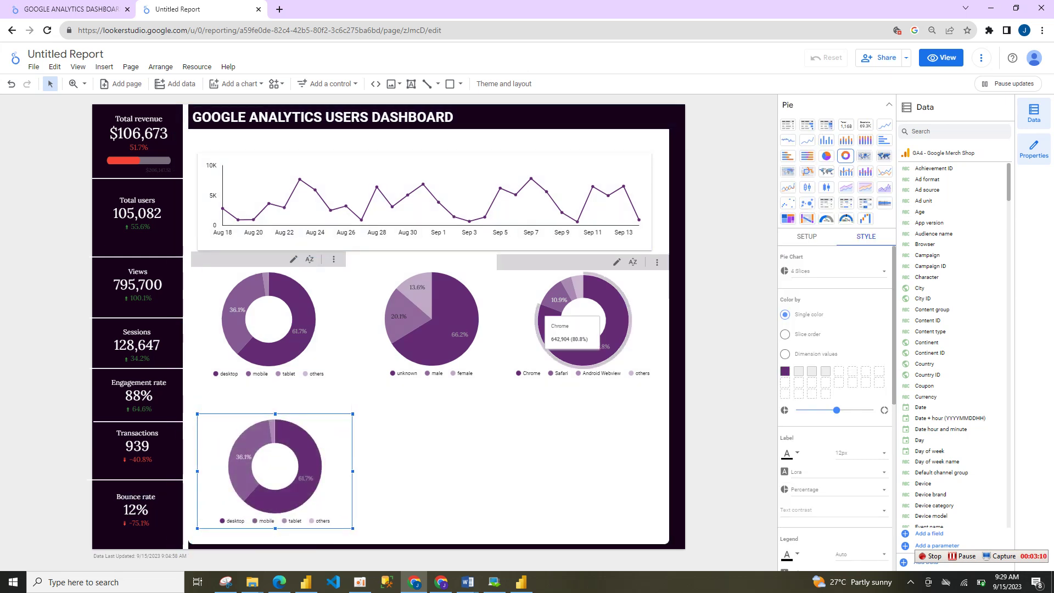
click(826, 140)
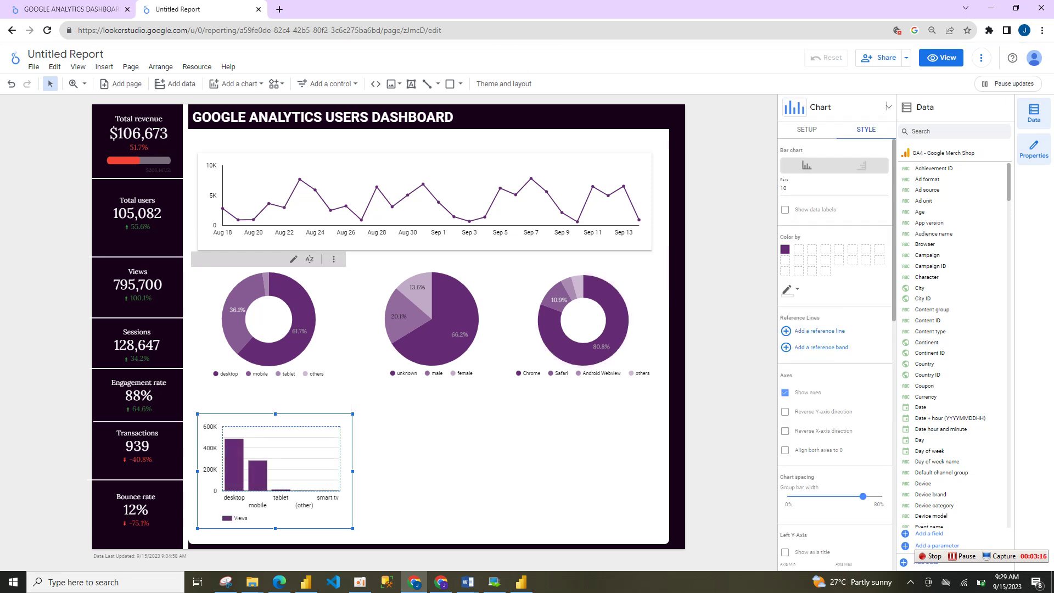
Try Medium as the new column chart's dimension in place of Device category
click(807, 129)
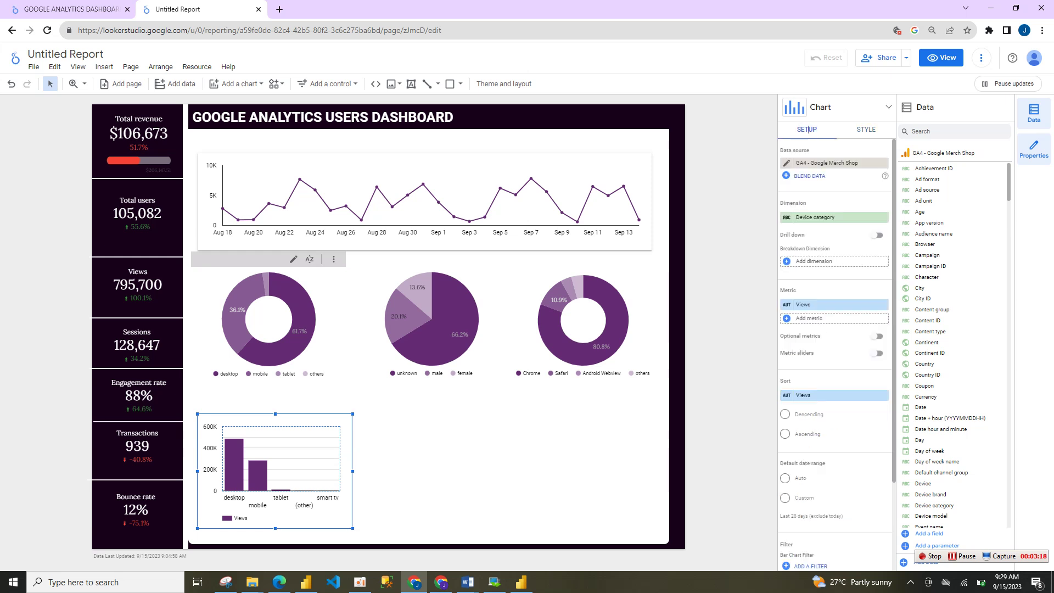
click(835, 217)
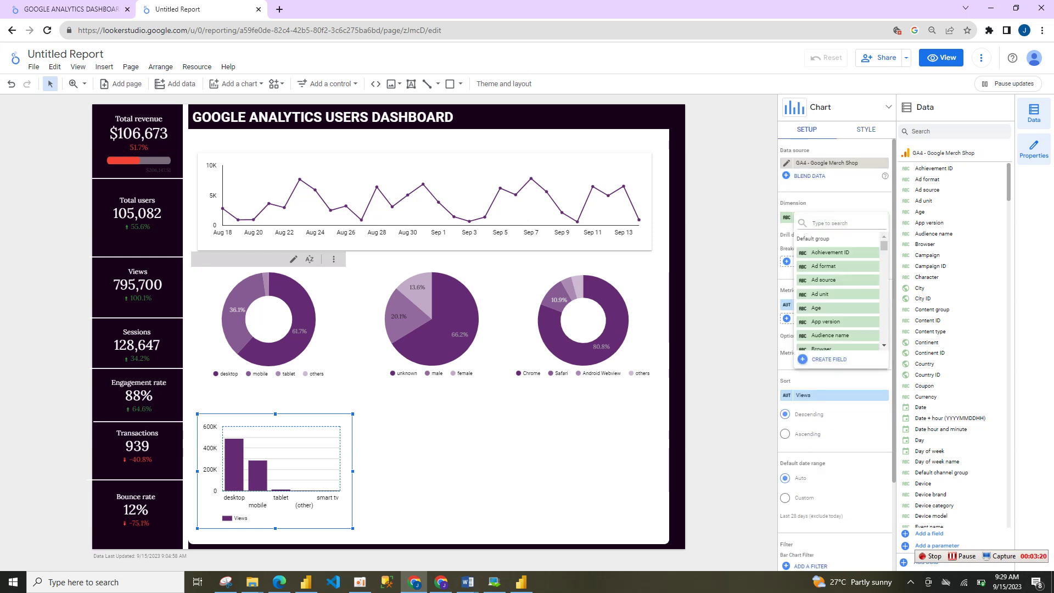
text(med)
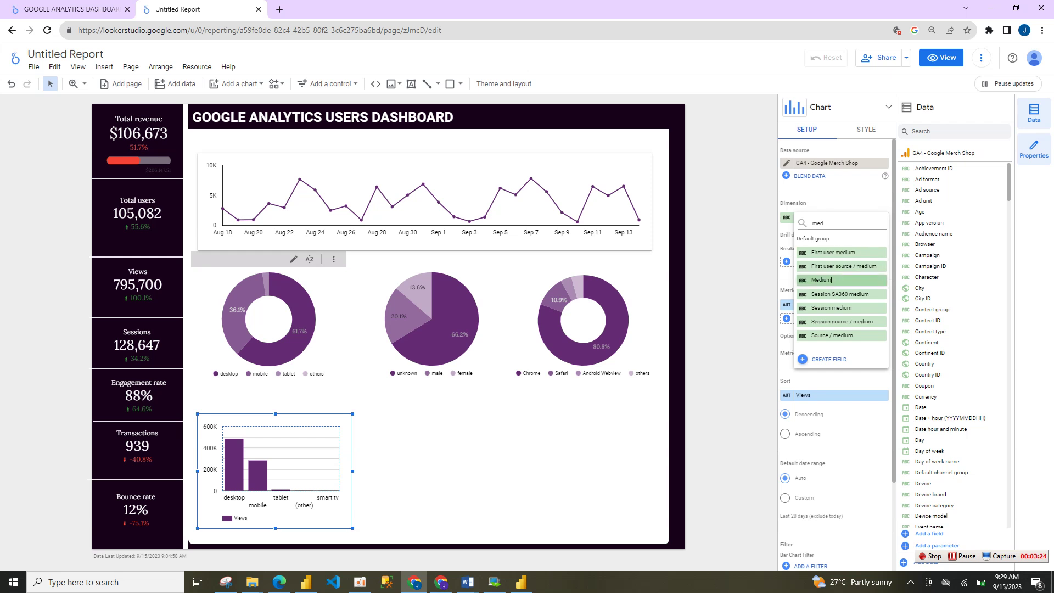
click(832, 280)
Widen the column chart slightly and set its dimension to Source / medium
drag(352, 471, 371, 471)
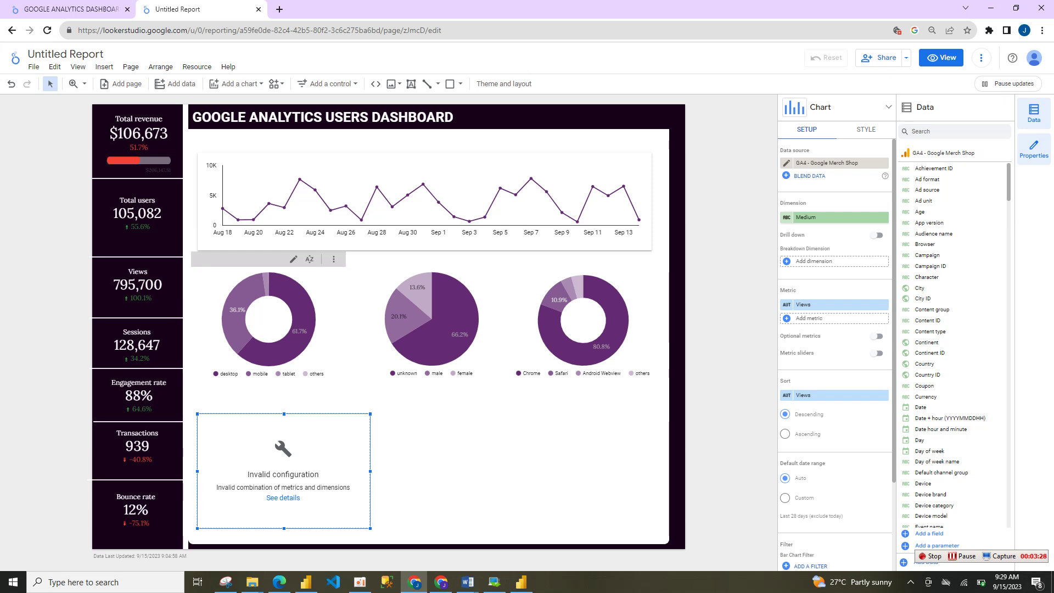
click(813, 217)
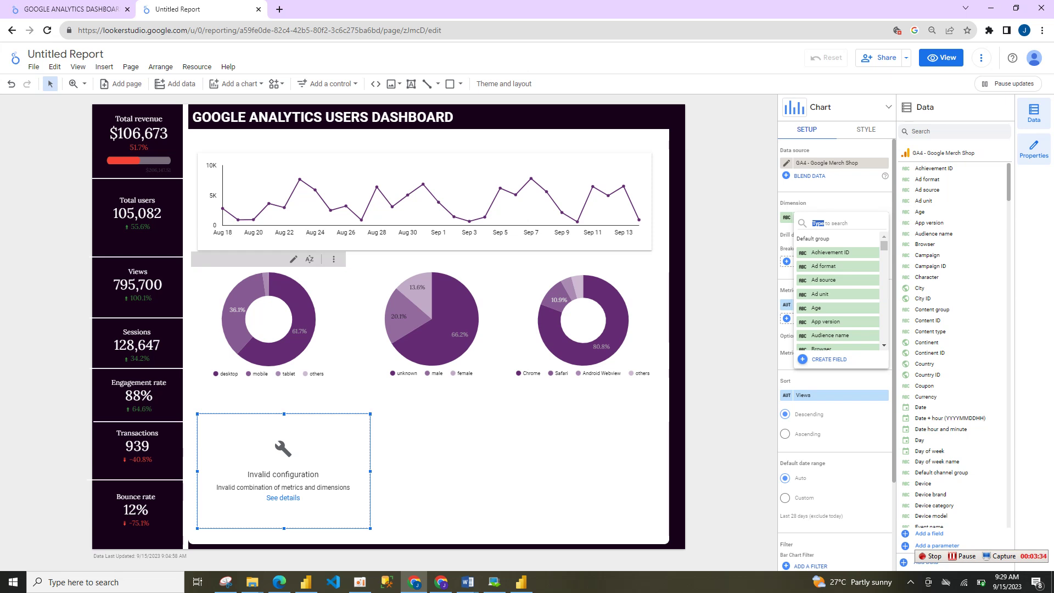
text(med)
key(Down)
key(Down)
key(Down)
key(Down)
key(Down)
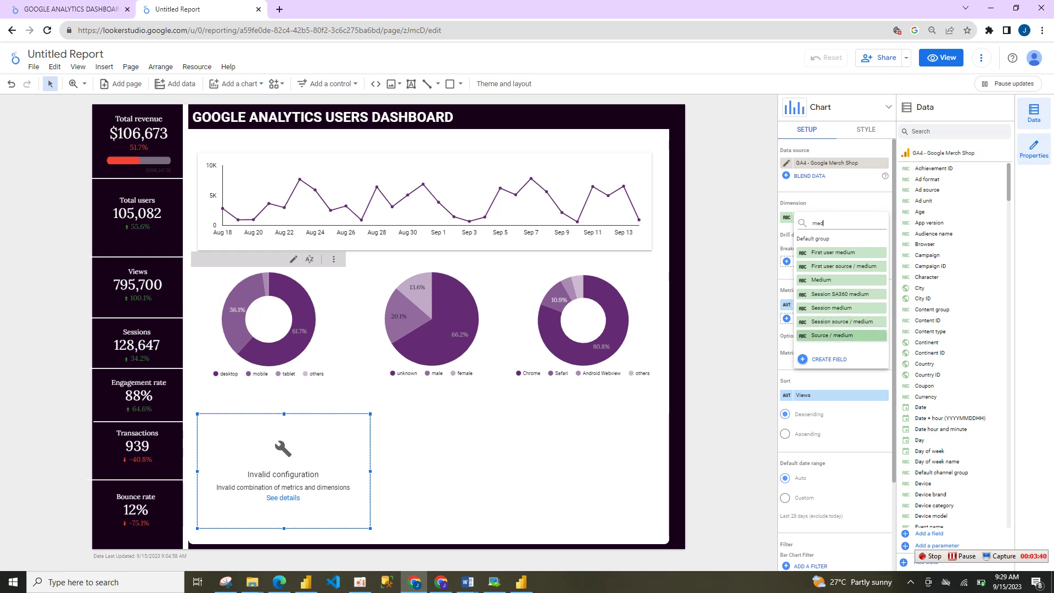
key(Return)
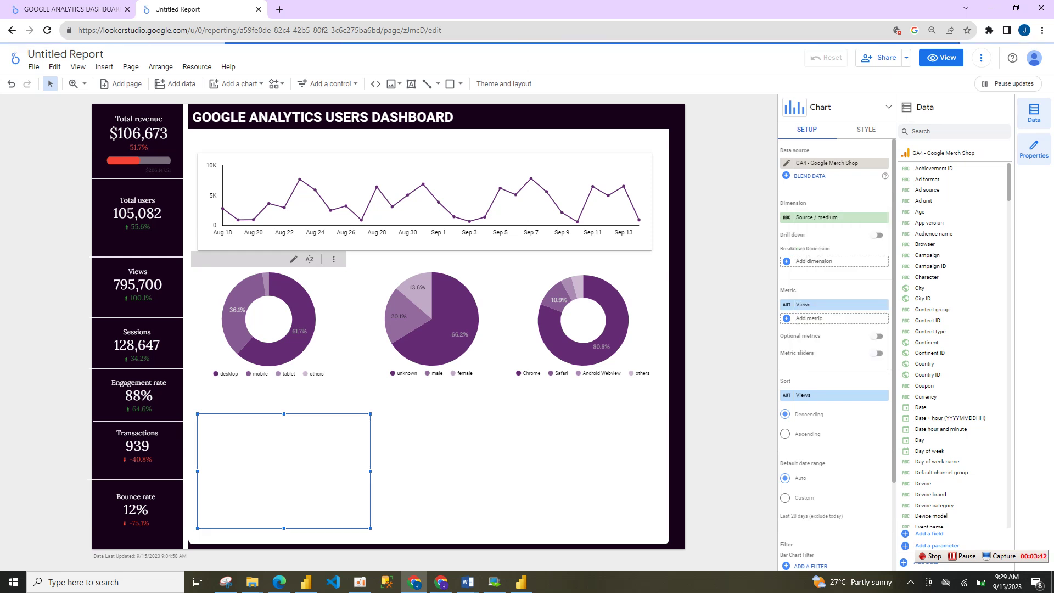
key(Escape)
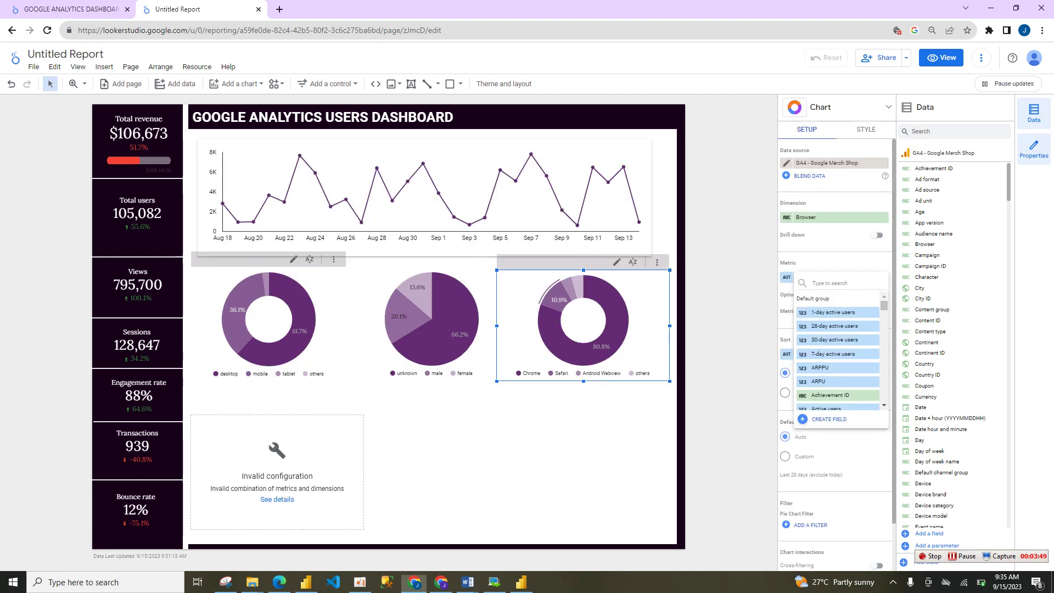
click(268, 321)
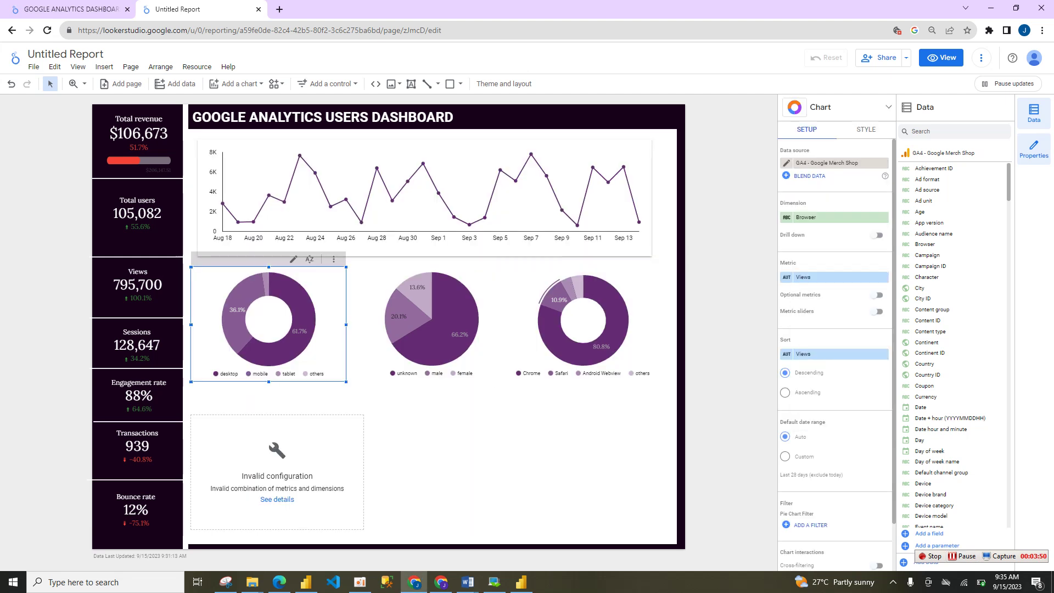
ctrl+click(436, 341)
ctrl+click(583, 324)
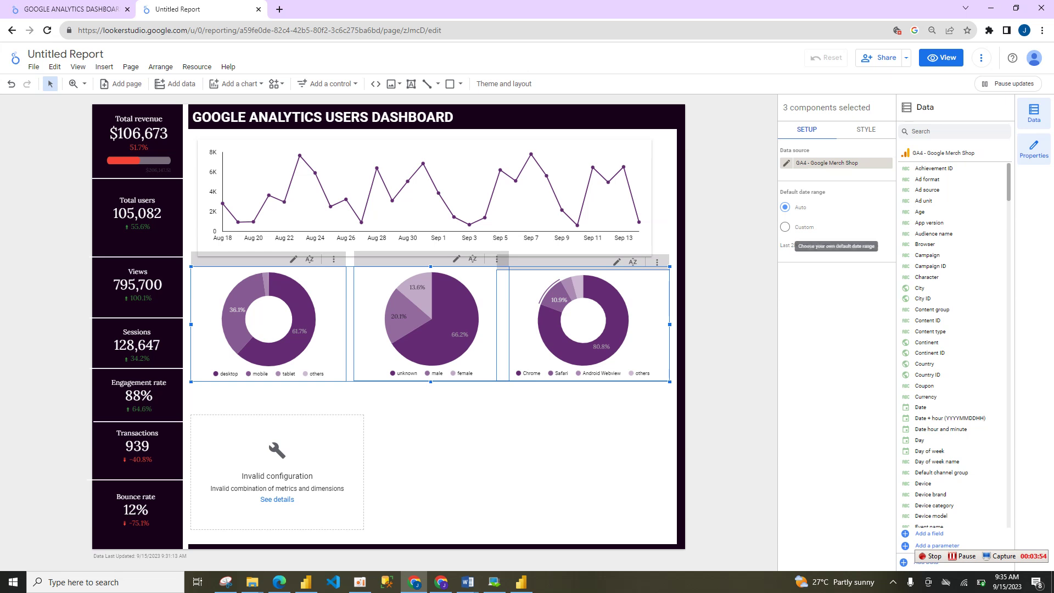
click(451, 413)
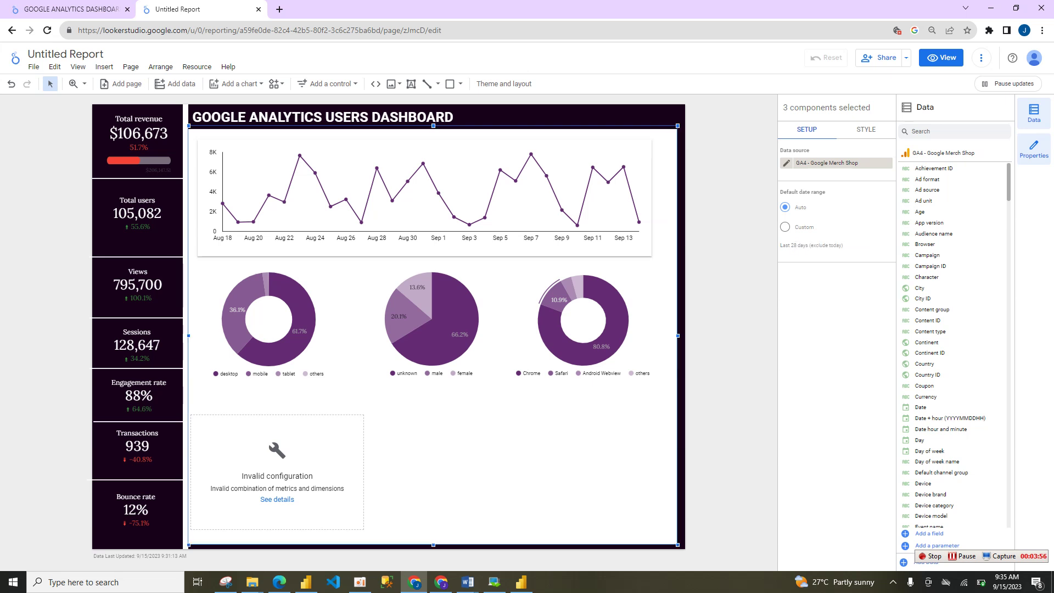
Set the metric of the Device category donut chart to Total users
click(291, 341)
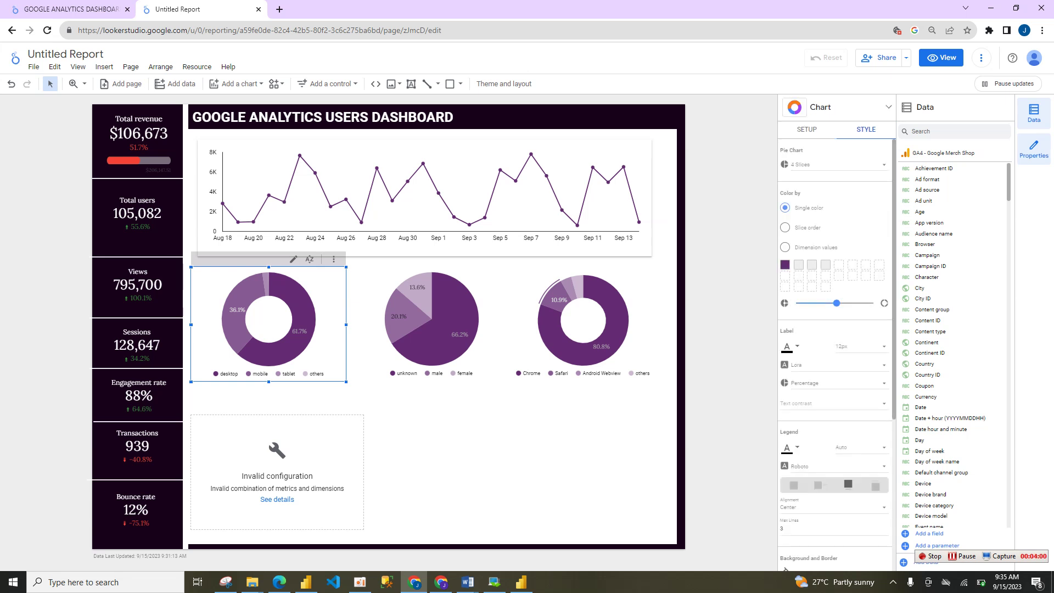
click(807, 130)
click(827, 277)
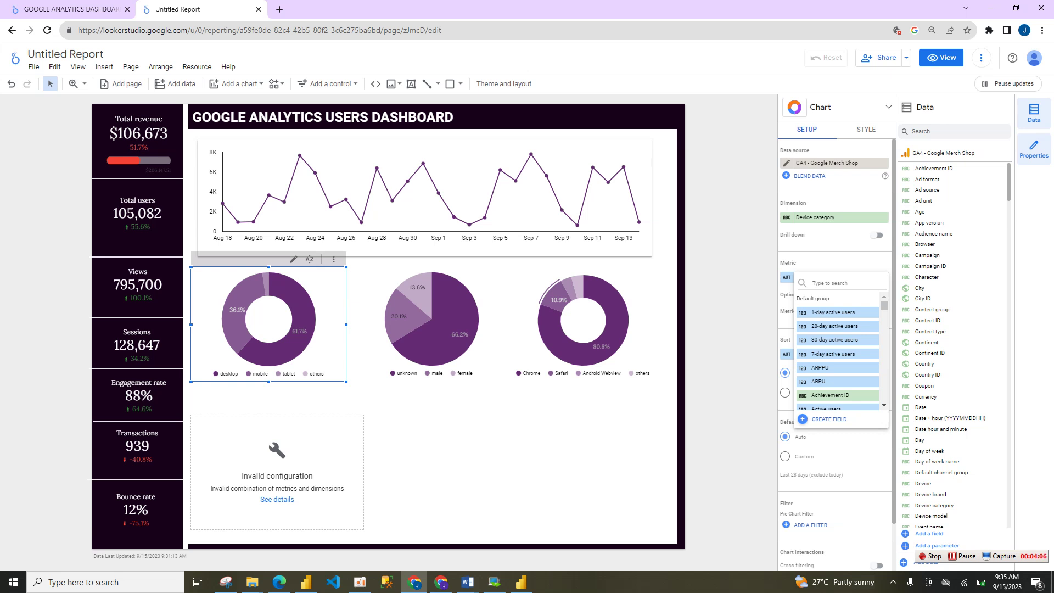
text(tot)
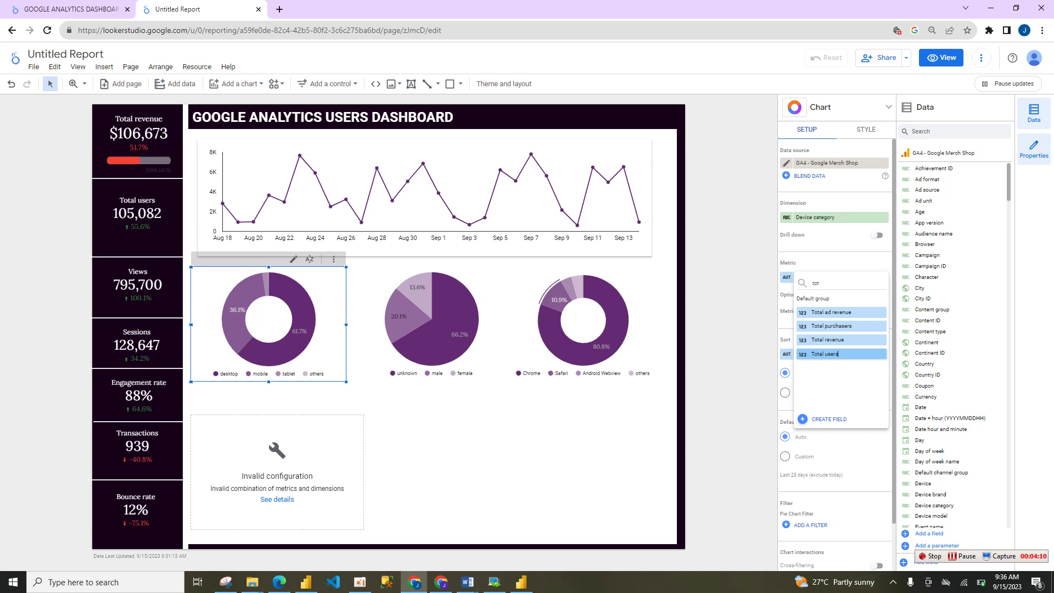
click(838, 354)
Set the metric of the Gender pie chart to Total users
click(434, 307)
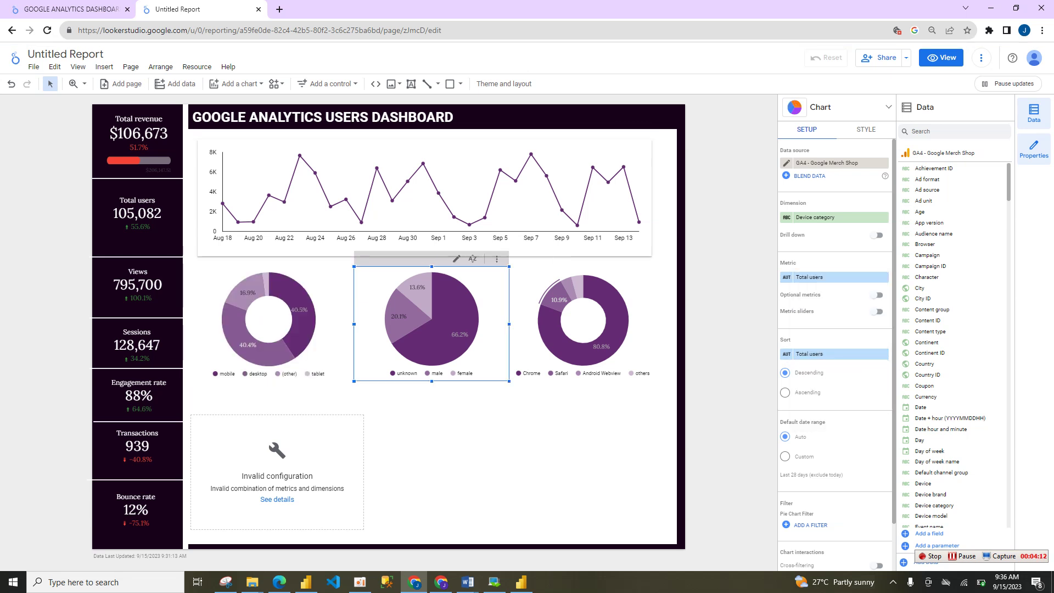
click(829, 278)
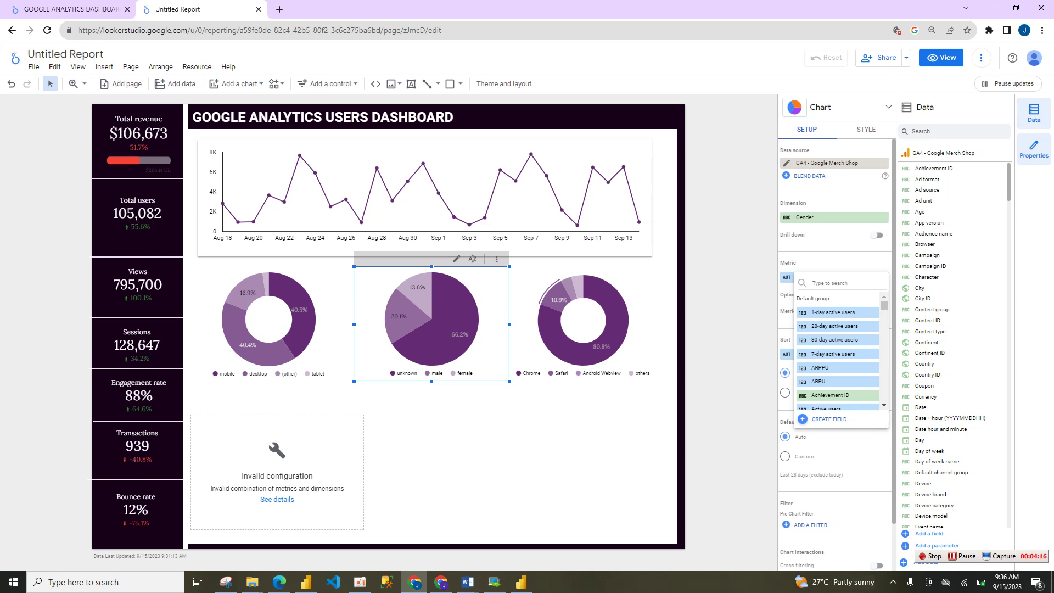
text(tot)
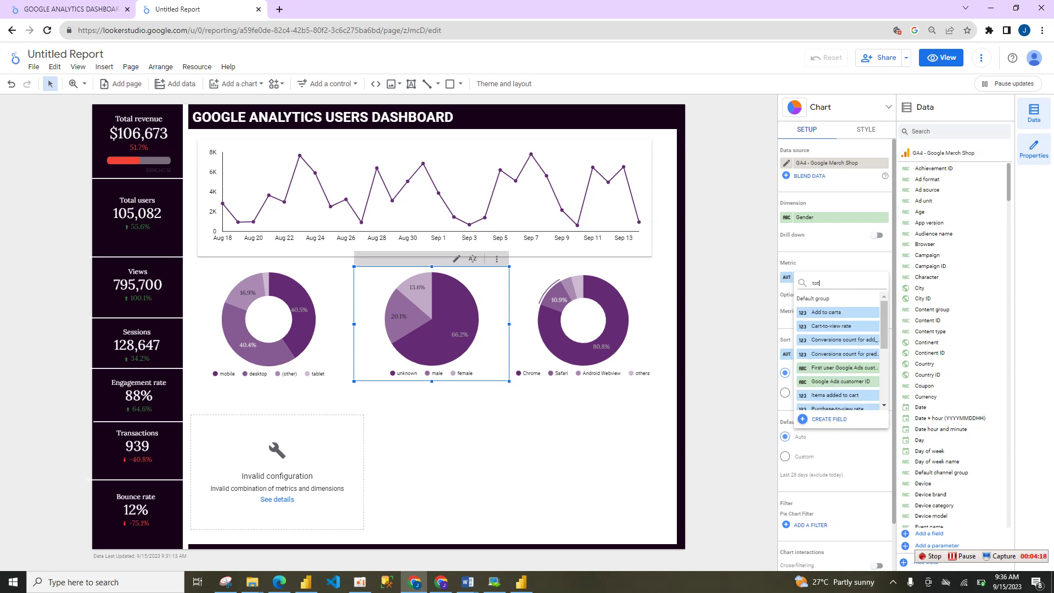
click(828, 354)
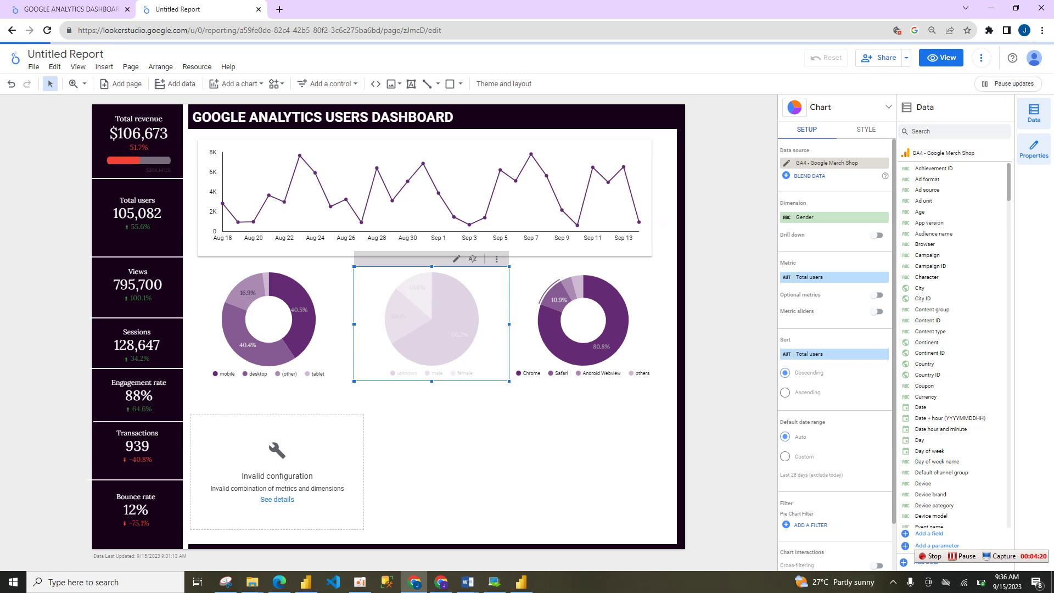
Set the metric of the Browser donut chart to Total users
click(604, 319)
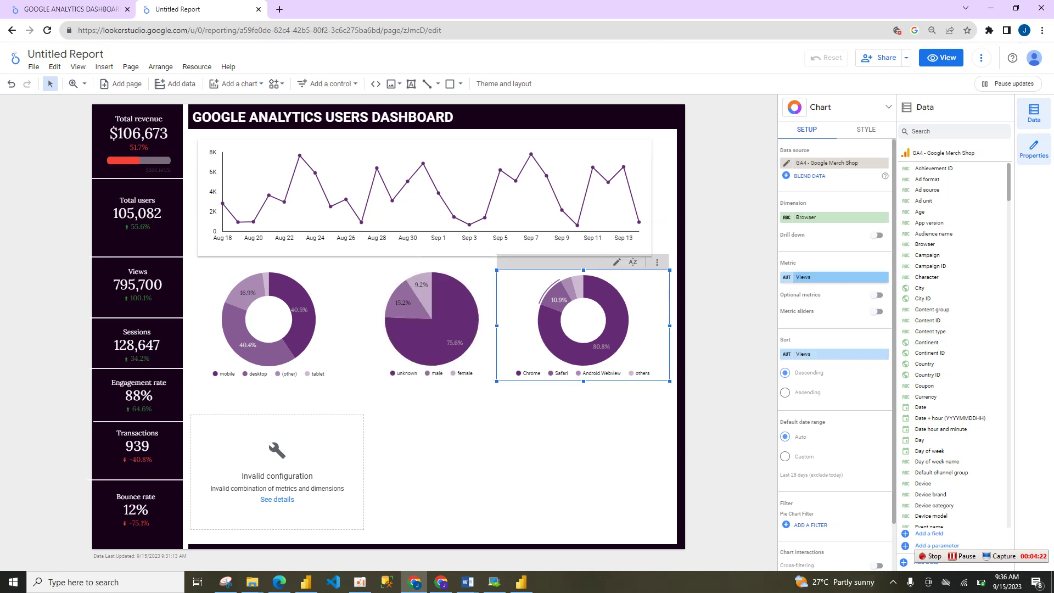
click(824, 277)
text(tot)
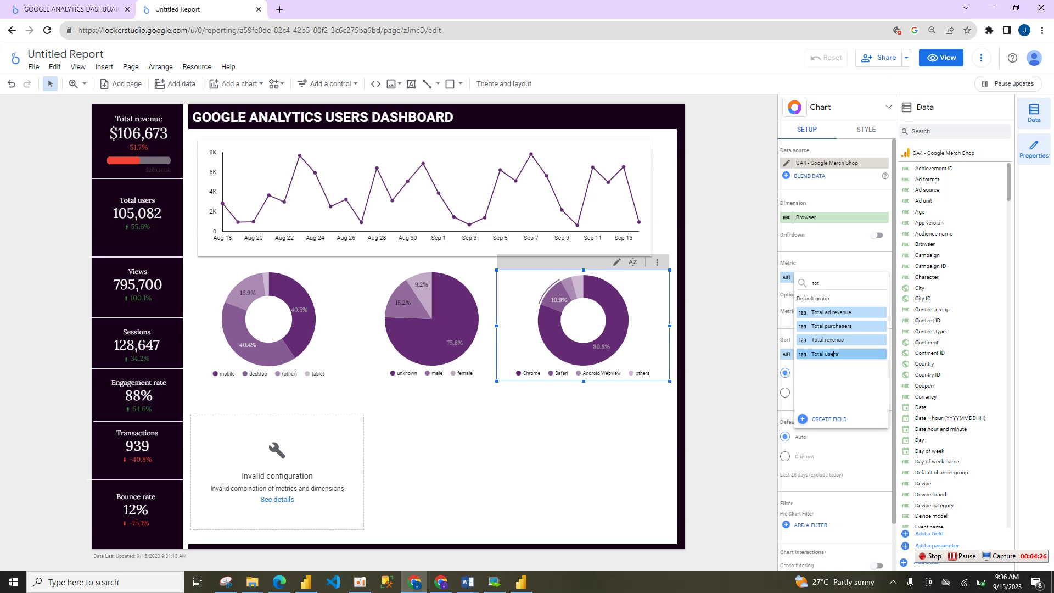
click(825, 353)
Fix the chart with the invalid configuration below the donuts by setting its metric to Total users, keeping Medium as its dimension
click(296, 439)
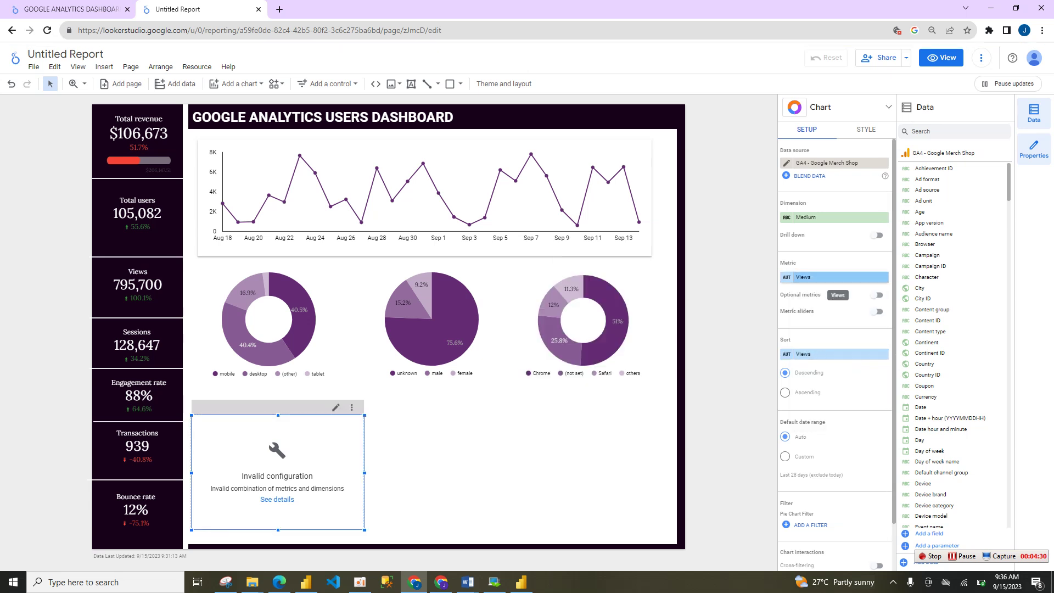
click(832, 277)
text(tot)
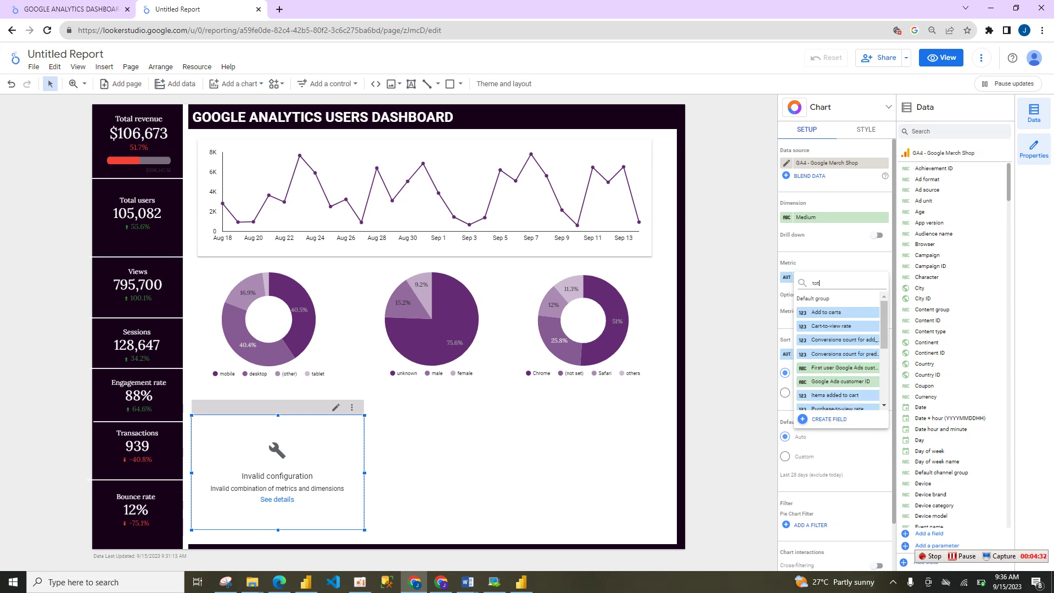
click(842, 354)
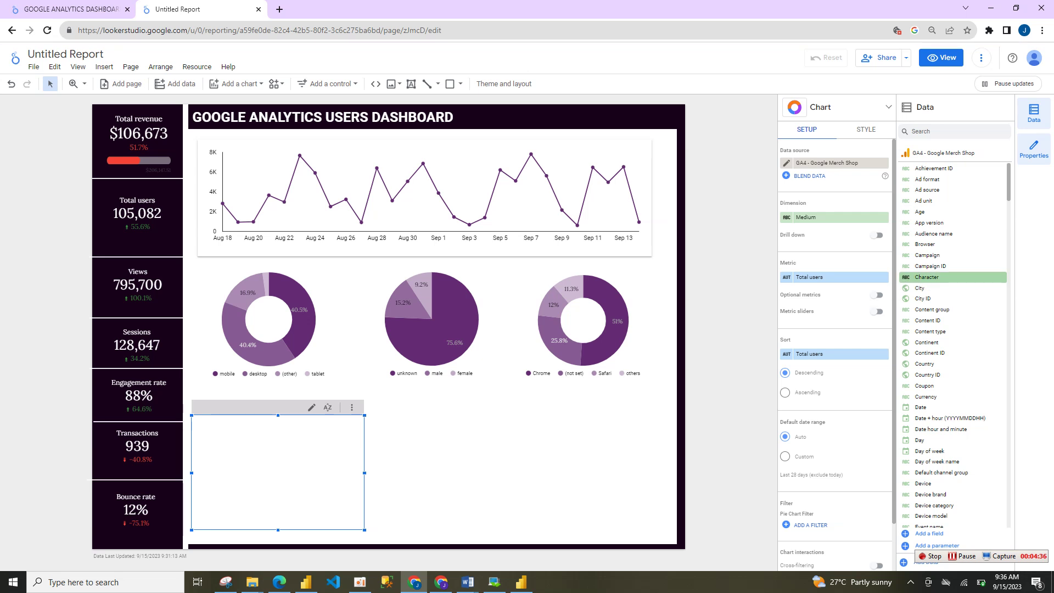
click(835, 217)
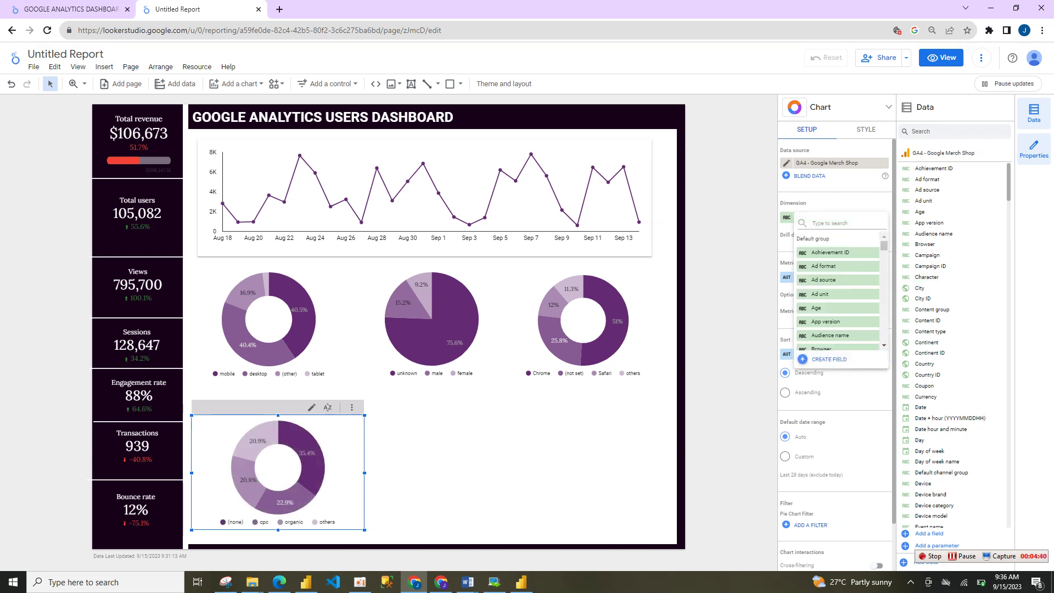
key(Escape)
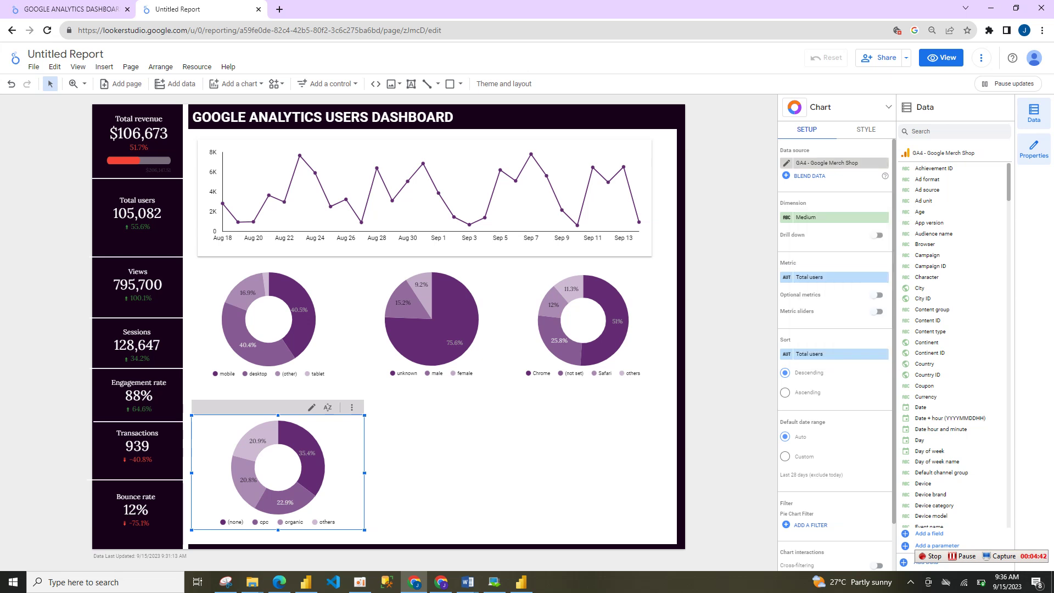
Change the Medium donut chart into a column chart and enlarge it slightly in width and height
click(888, 106)
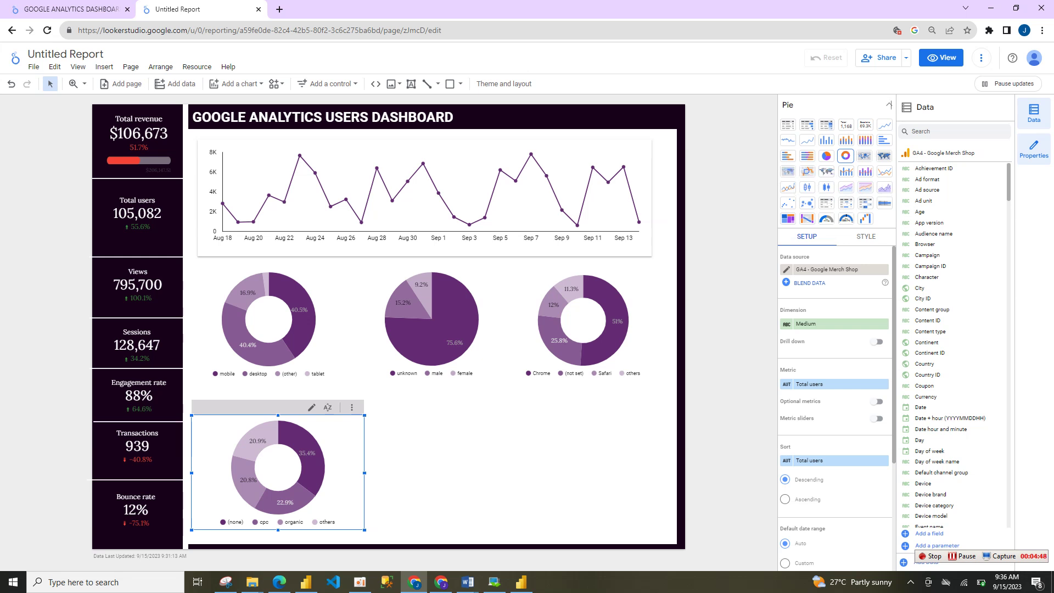
click(826, 140)
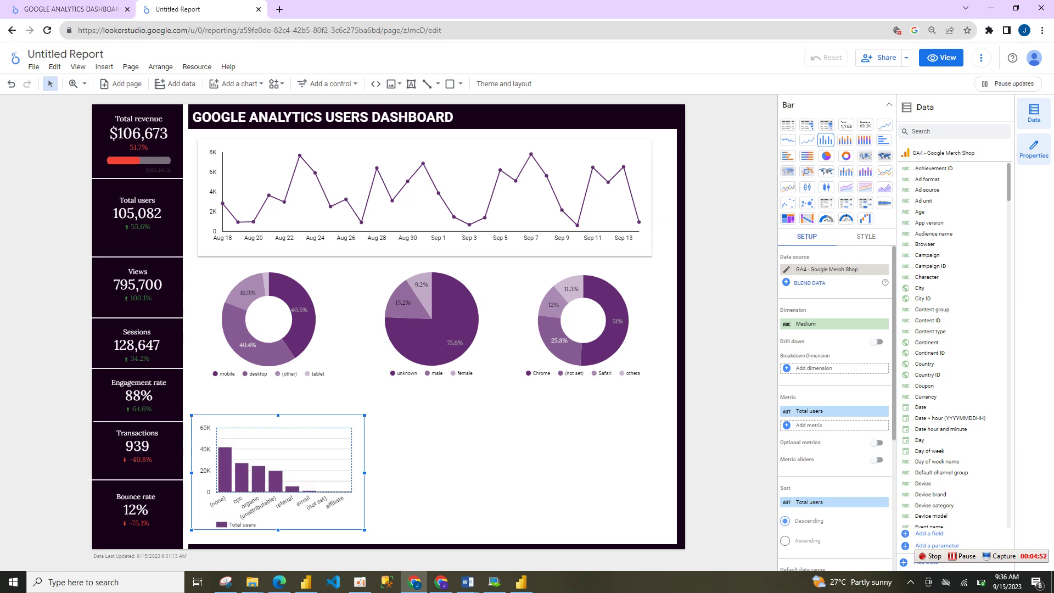
drag(365, 530, 381, 537)
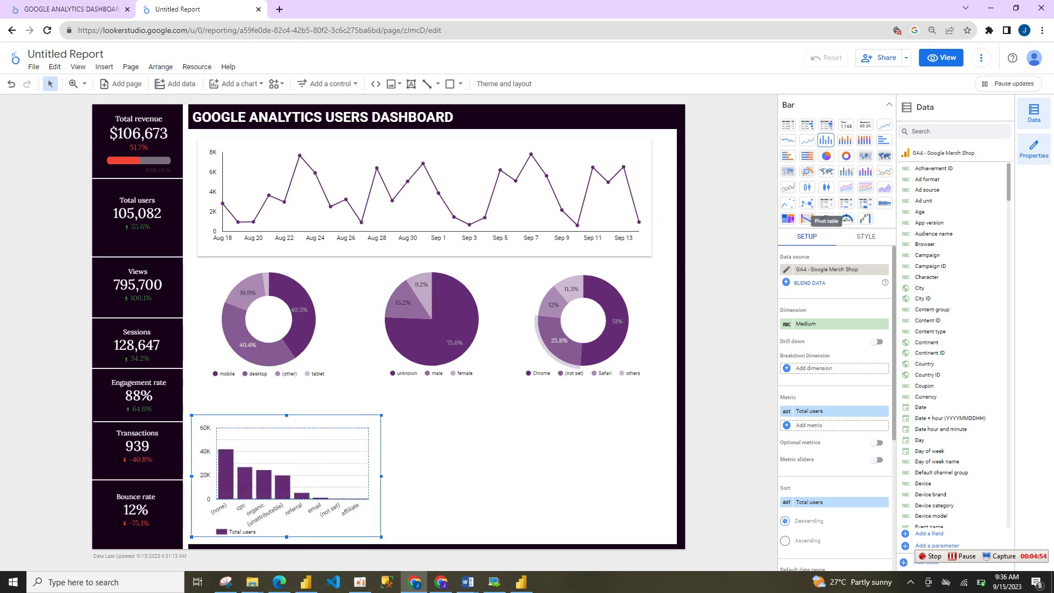
click(889, 104)
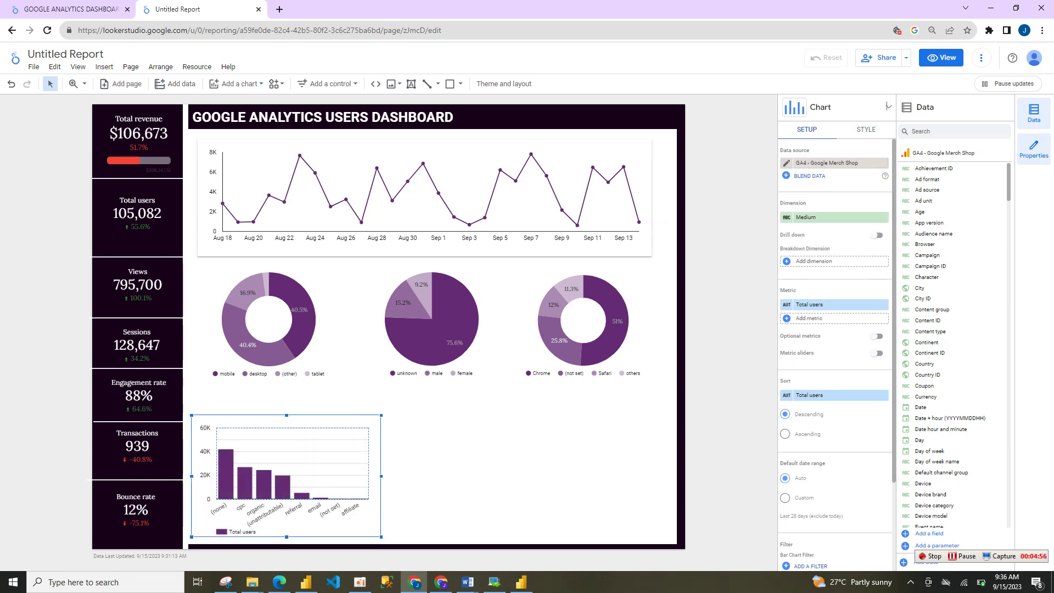
Limit the Medium column chart to 5 bars and show its data labels
click(867, 129)
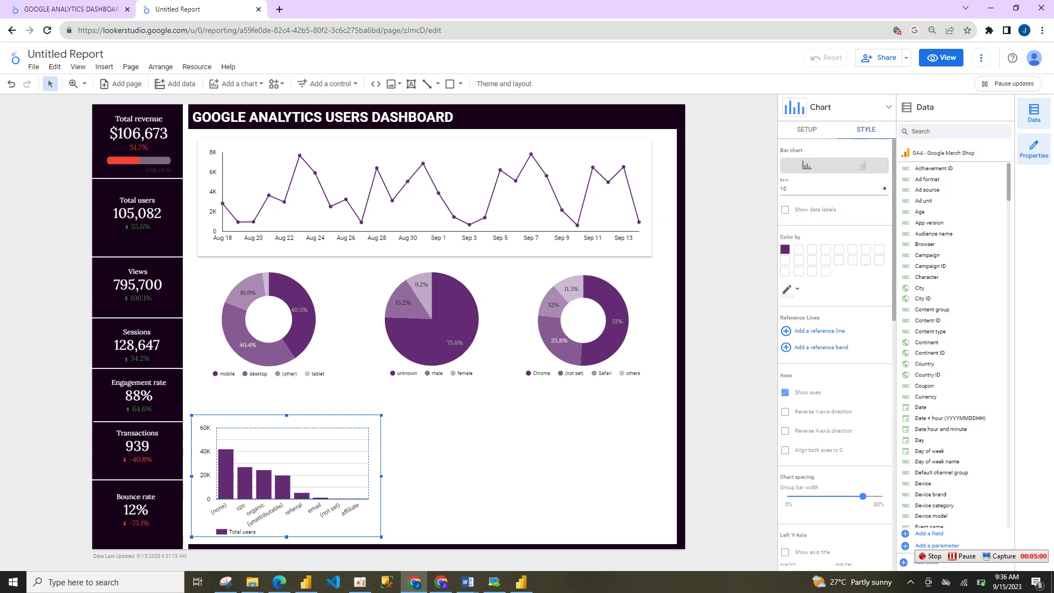
key(BackSpace)
text(5)
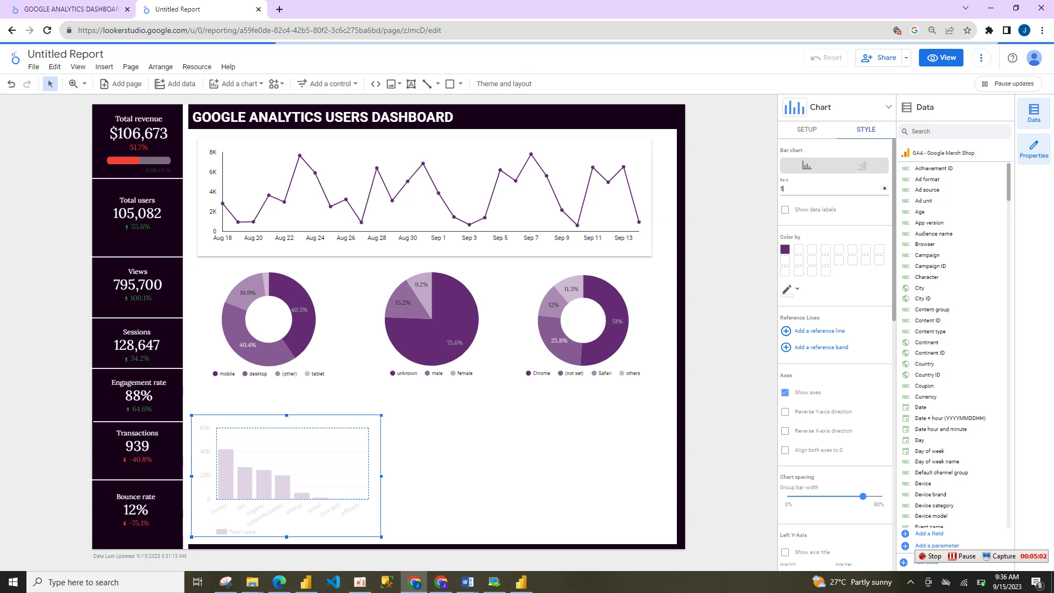
click(815, 210)
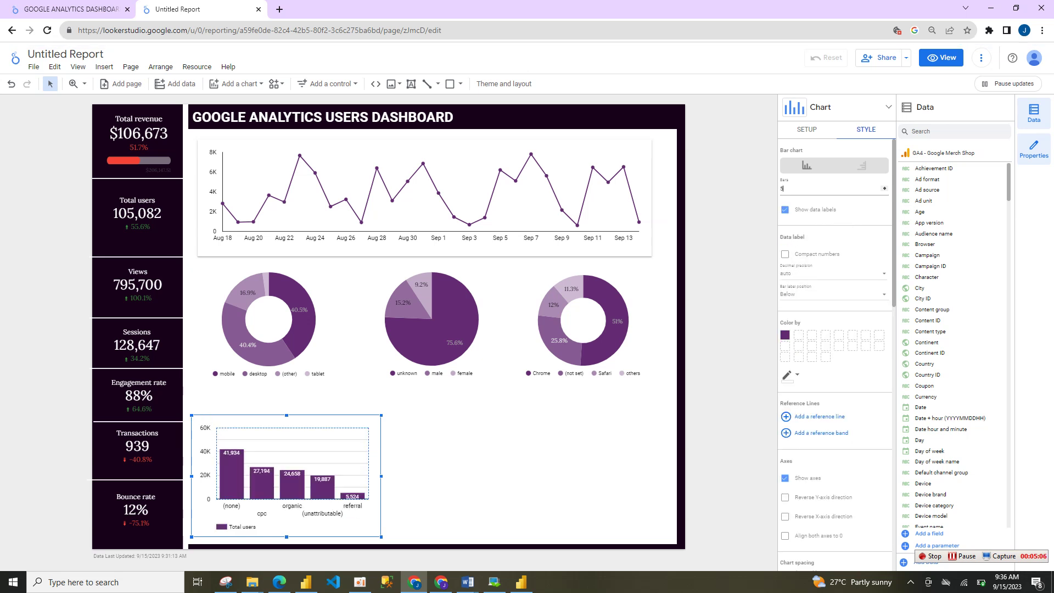
Remove the legend from the Medium column chart and make its grid lines transparent
scroll(835, 357, down, 10)
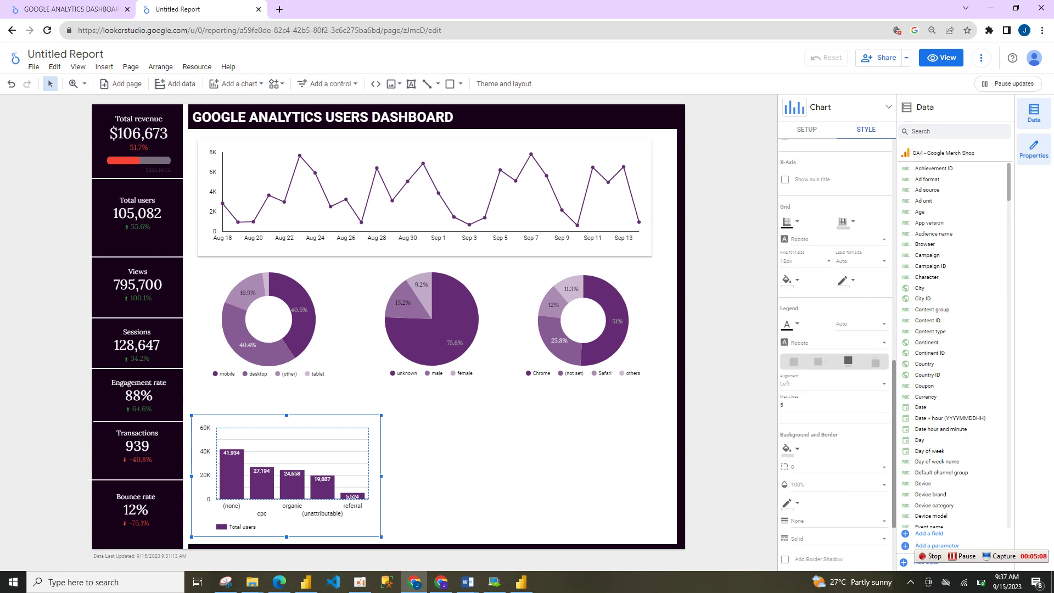
click(793, 361)
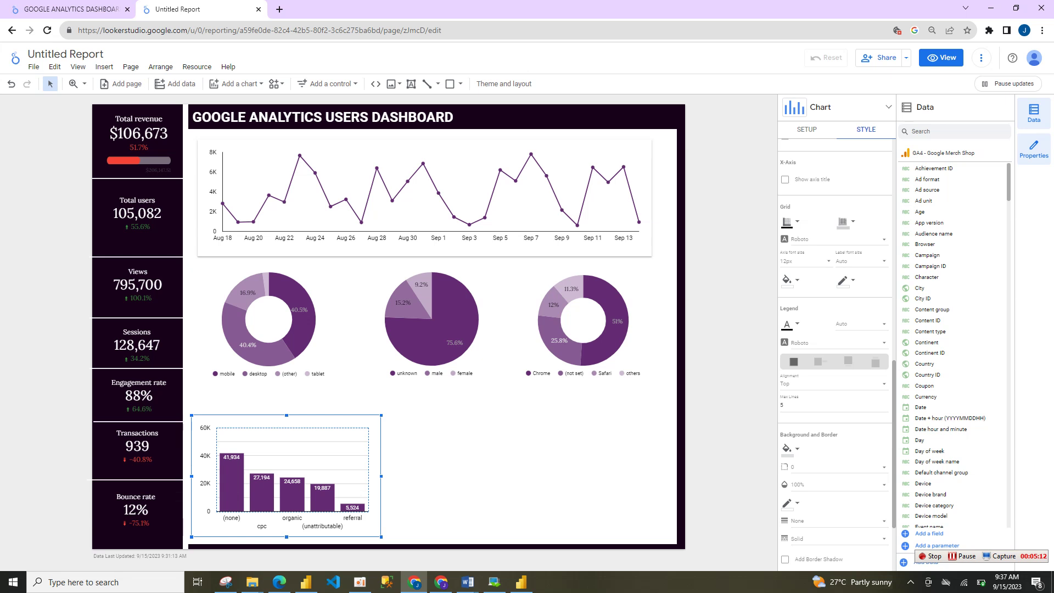
click(844, 222)
click(958, 232)
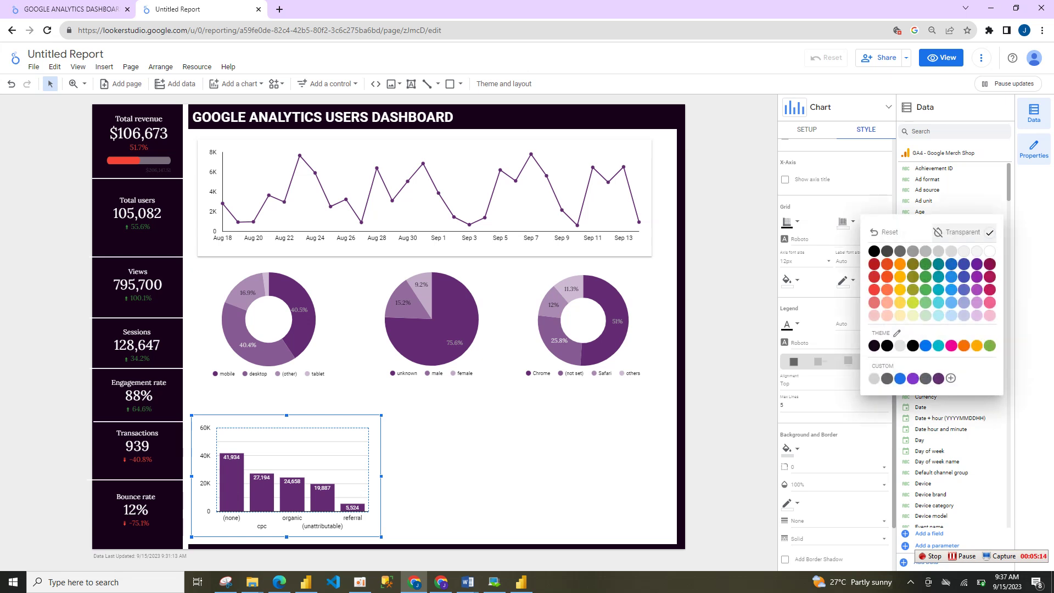
click(475, 448)
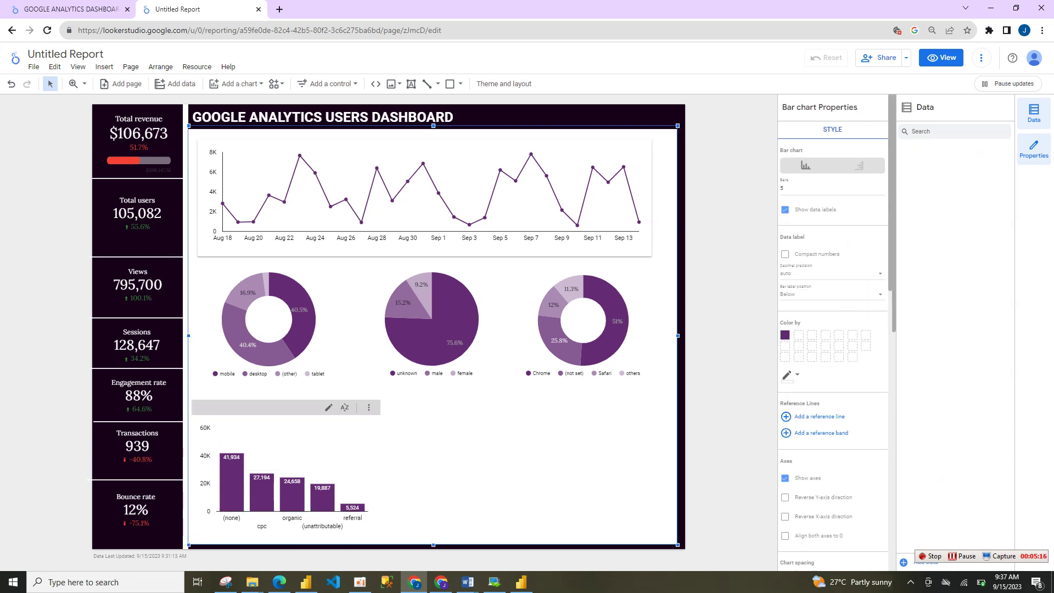
Duplicate the Medium column chart, place the copy beside the original and widen it to fill the rest of the row
click(324, 455)
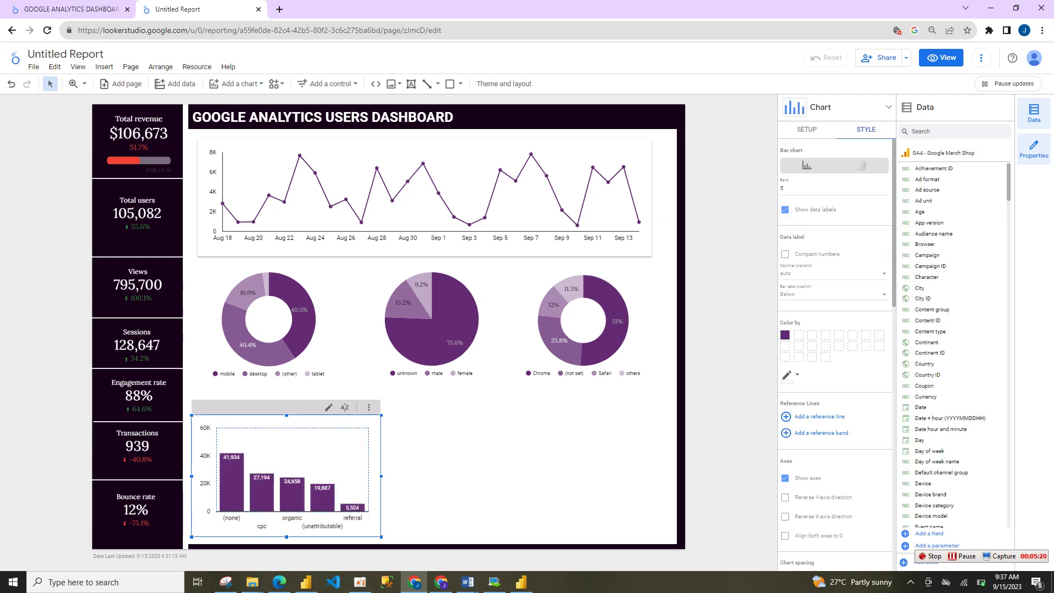
key(ctrl+d)
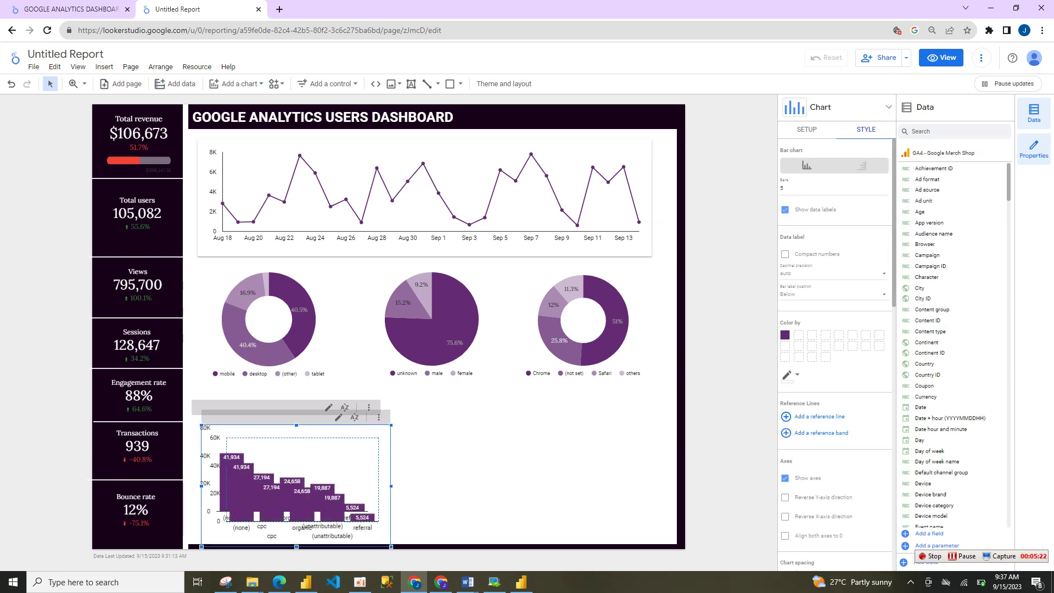
drag(297, 486, 516, 477)
drag(611, 477, 670, 476)
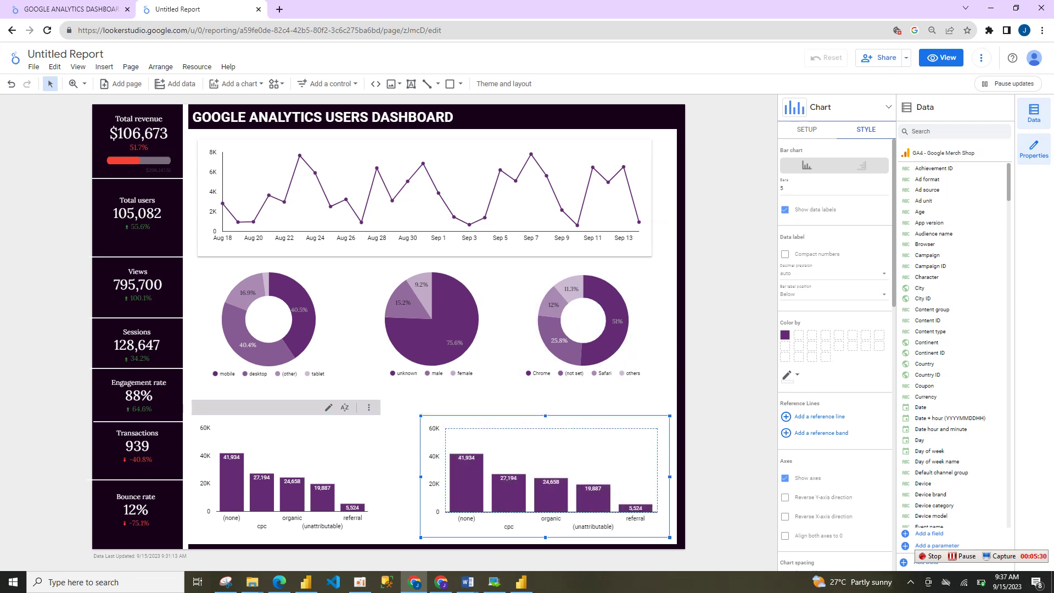
Change the copied column chart into a horizontal bar chart and set its dimension to Country
click(888, 106)
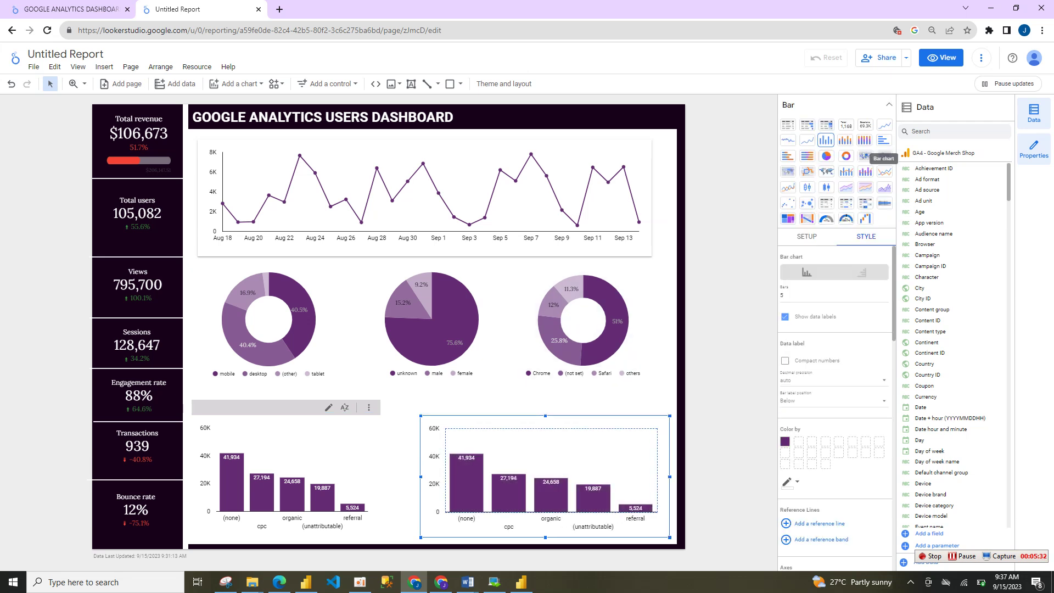
click(884, 141)
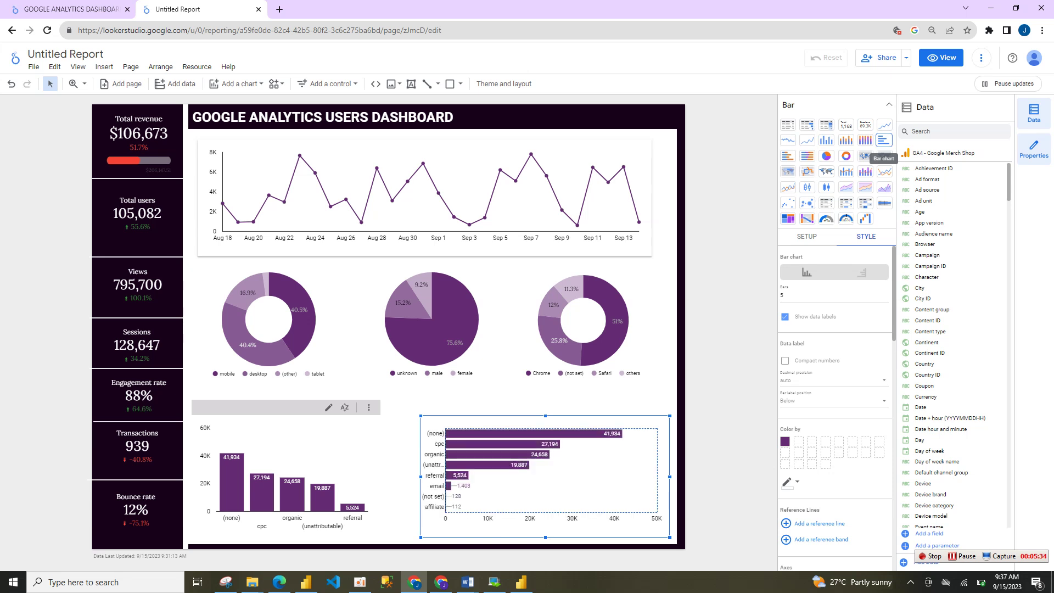
click(888, 105)
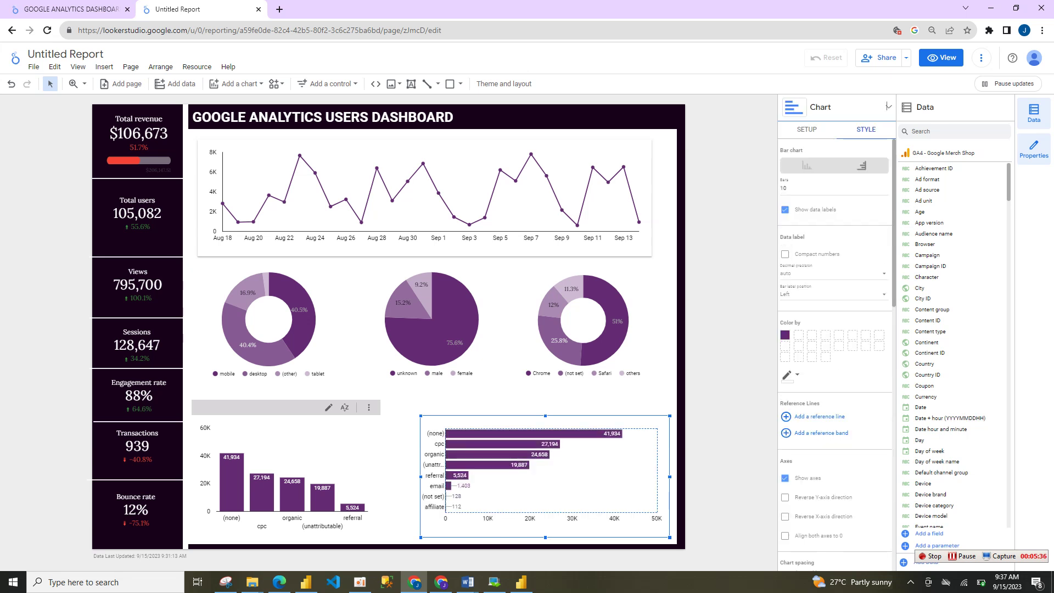
click(800, 130)
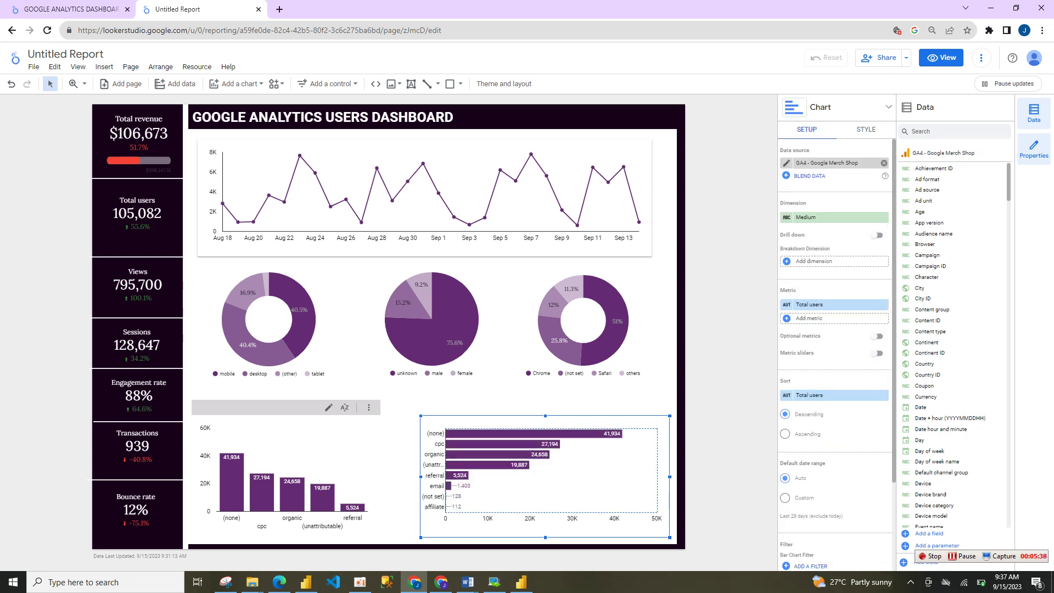
click(824, 217)
text(coun)
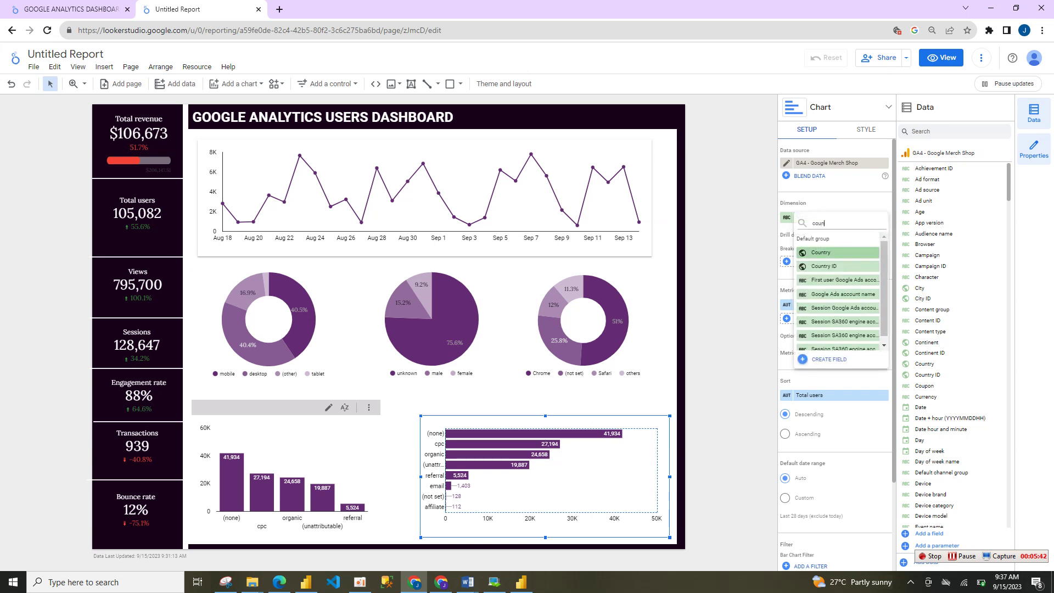
click(831, 252)
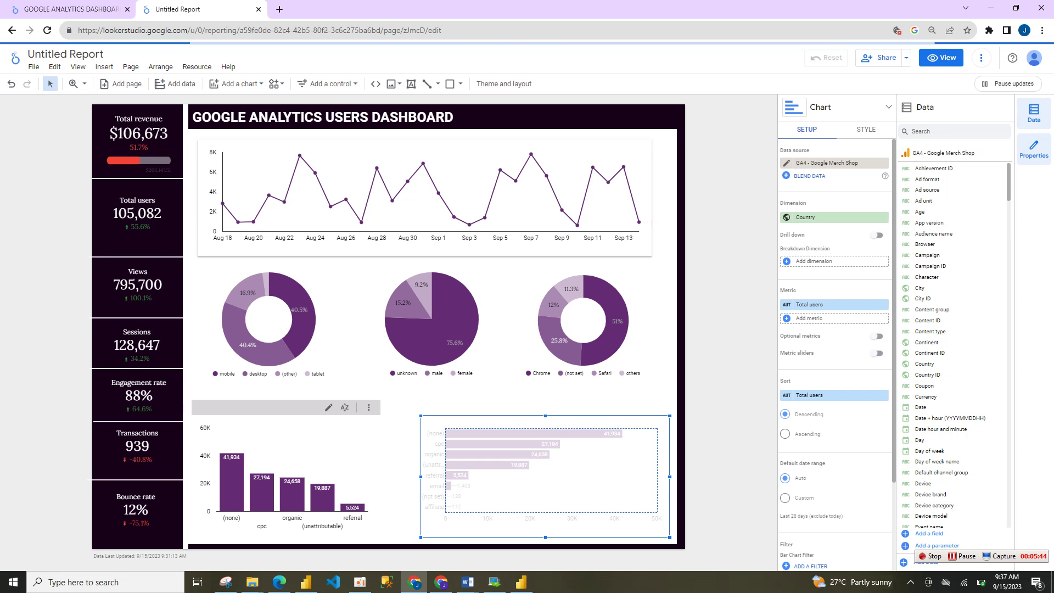
click(877, 129)
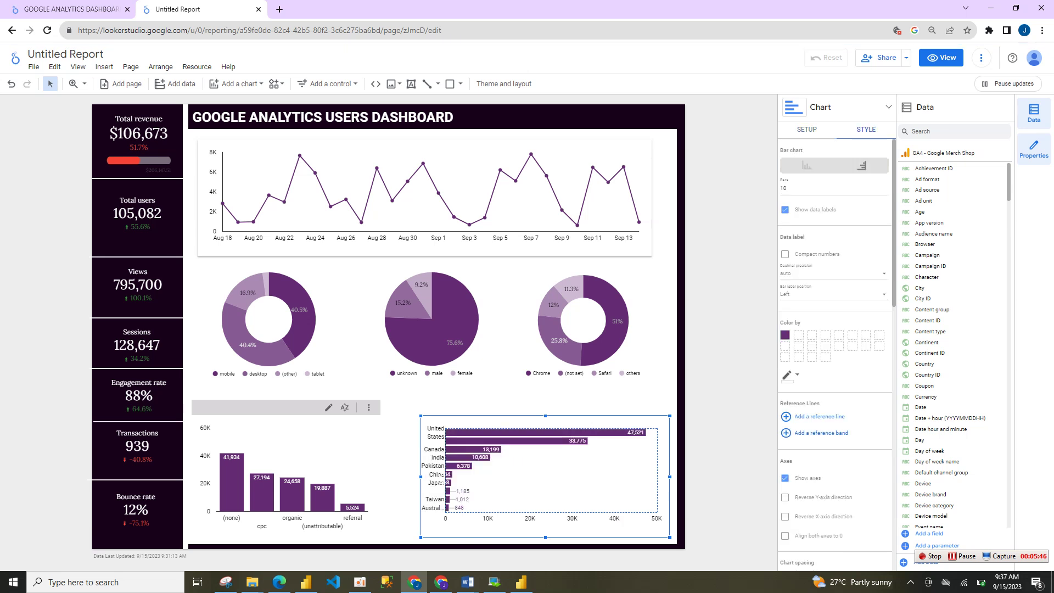
Limit the Country bar chart to 5 bars
click(785, 188)
key(BackSpace)
text(5)
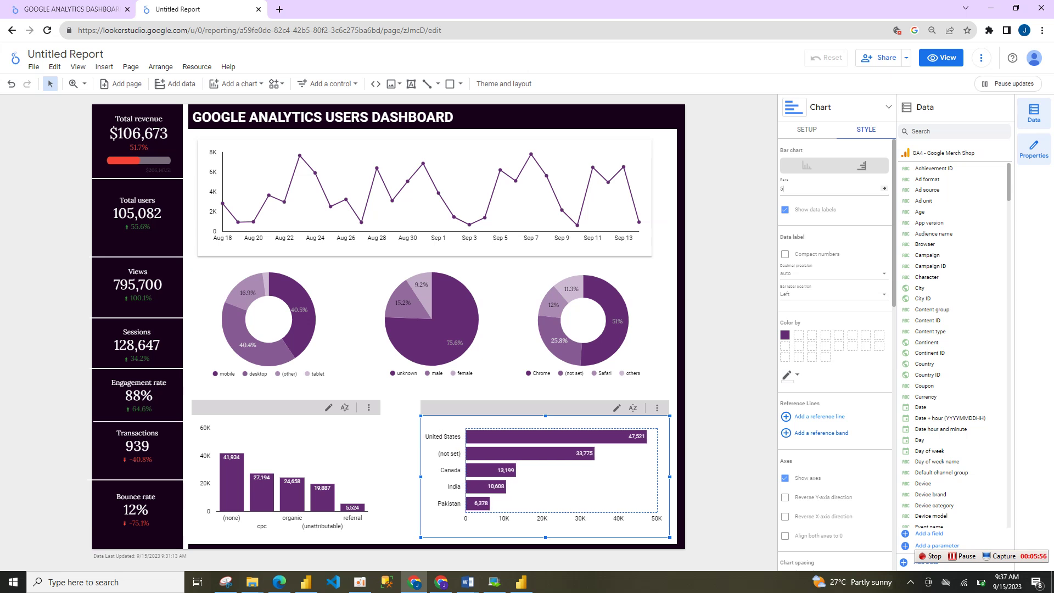
click(760, 450)
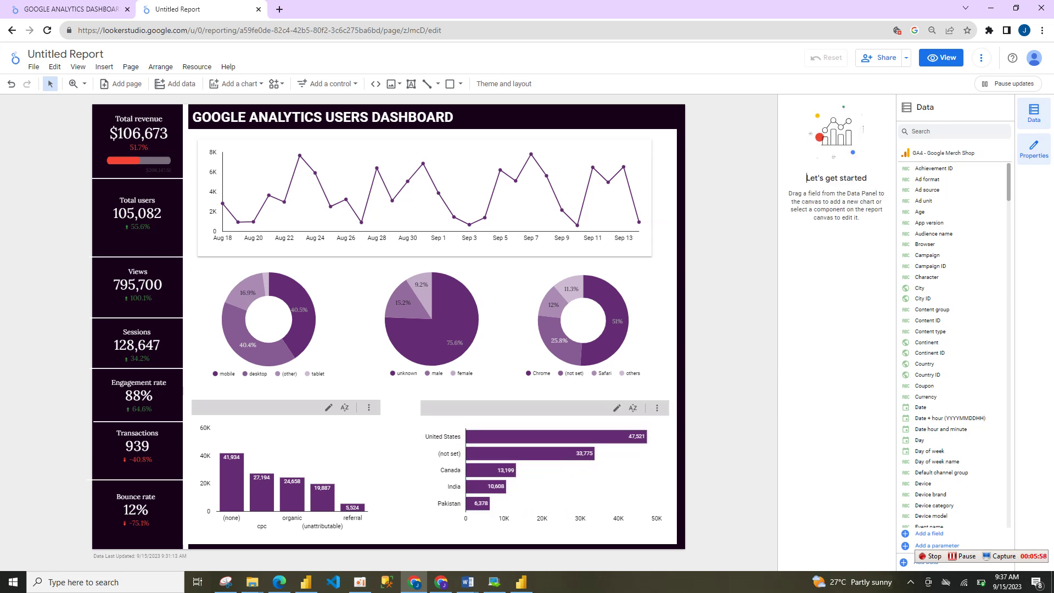
click(296, 465)
click(731, 351)
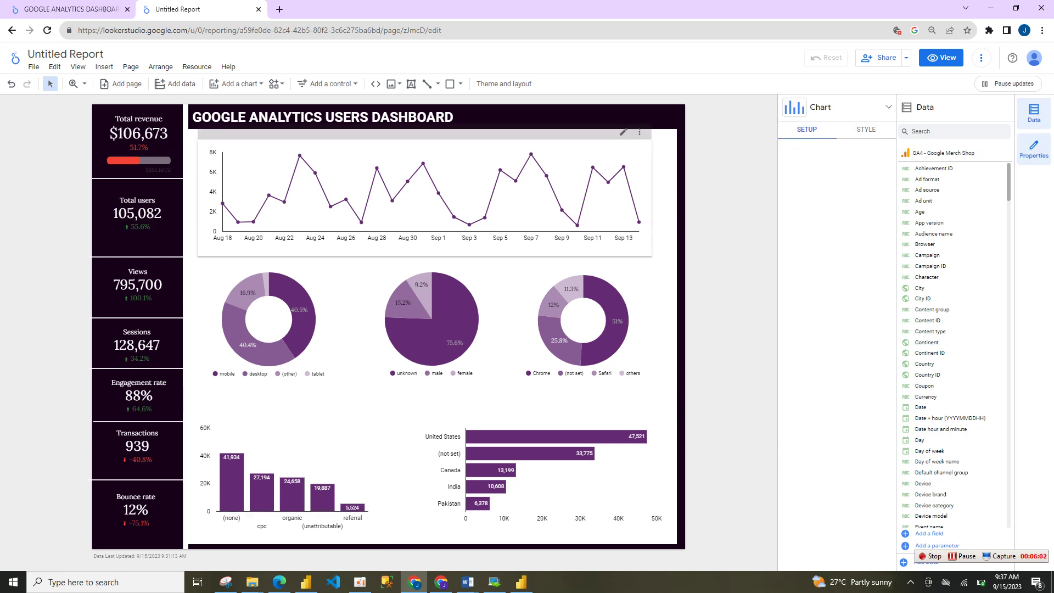
click(665, 186)
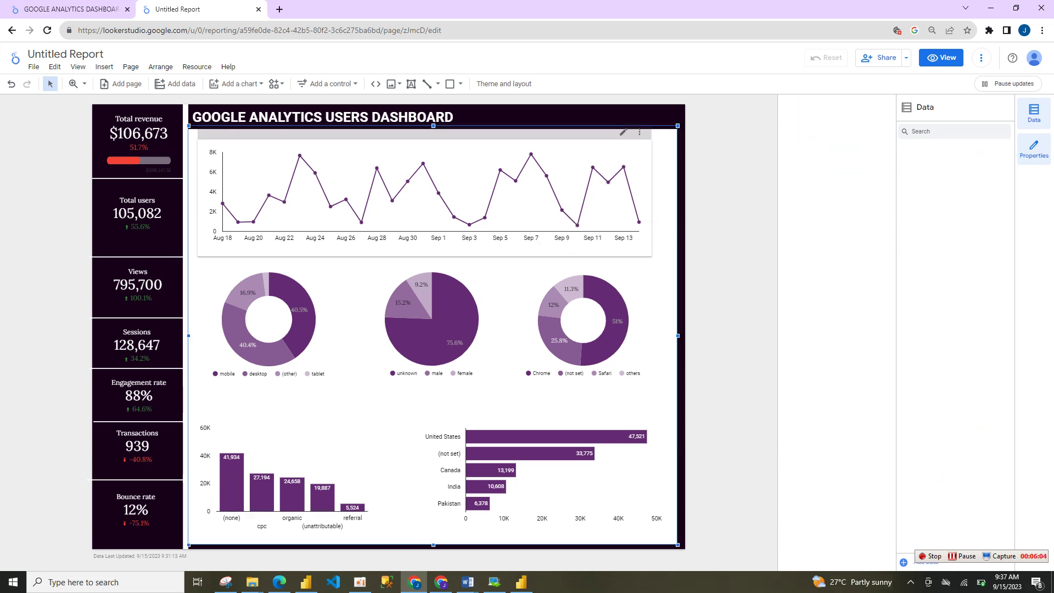
click(730, 209)
Add a drop-down list control to the header beside the dashboard title and set the title's font size to 20px
click(328, 83)
click(340, 104)
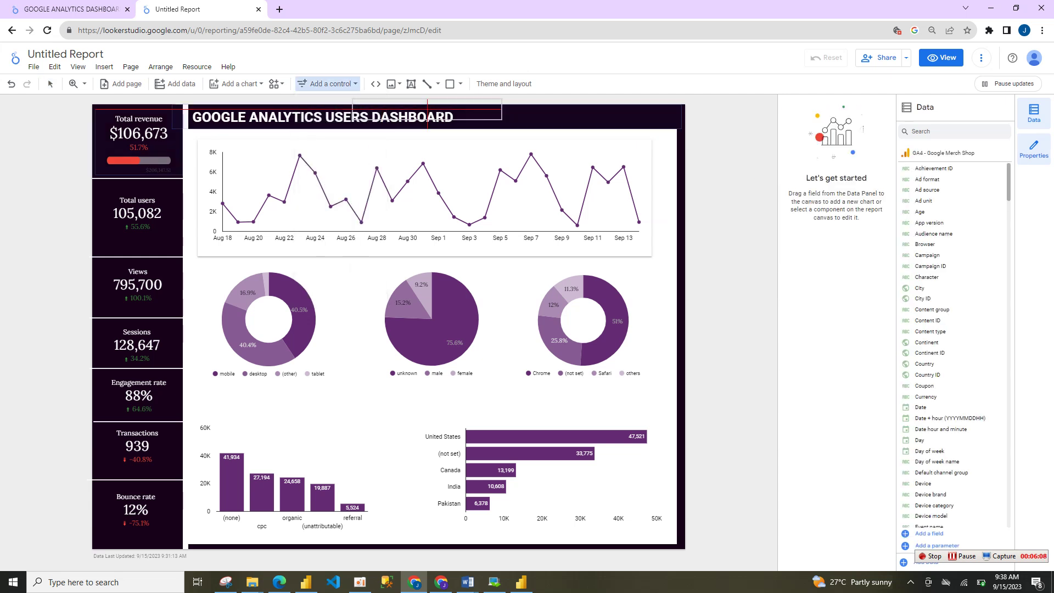
click(535, 120)
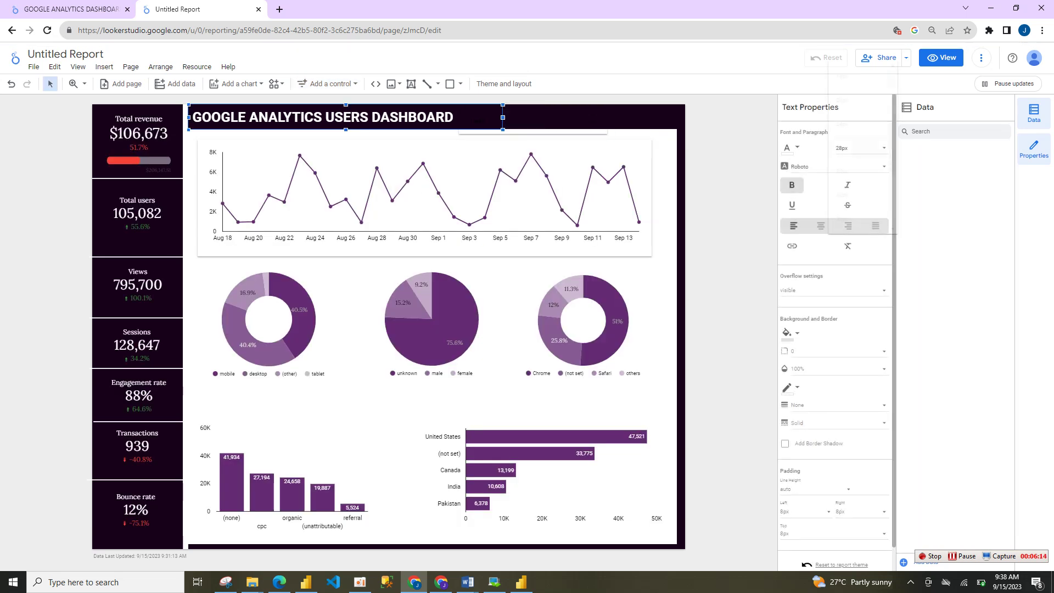
click(860, 148)
click(860, 102)
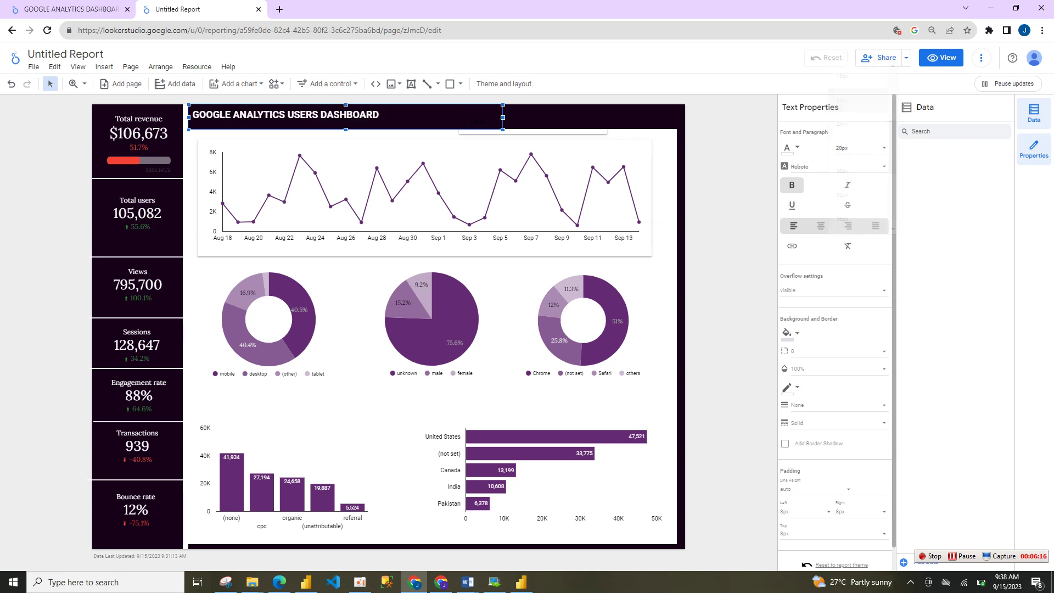
Look at the new control's list of values, close it, and nudge the time series chart slightly down and to the right
click(527, 122)
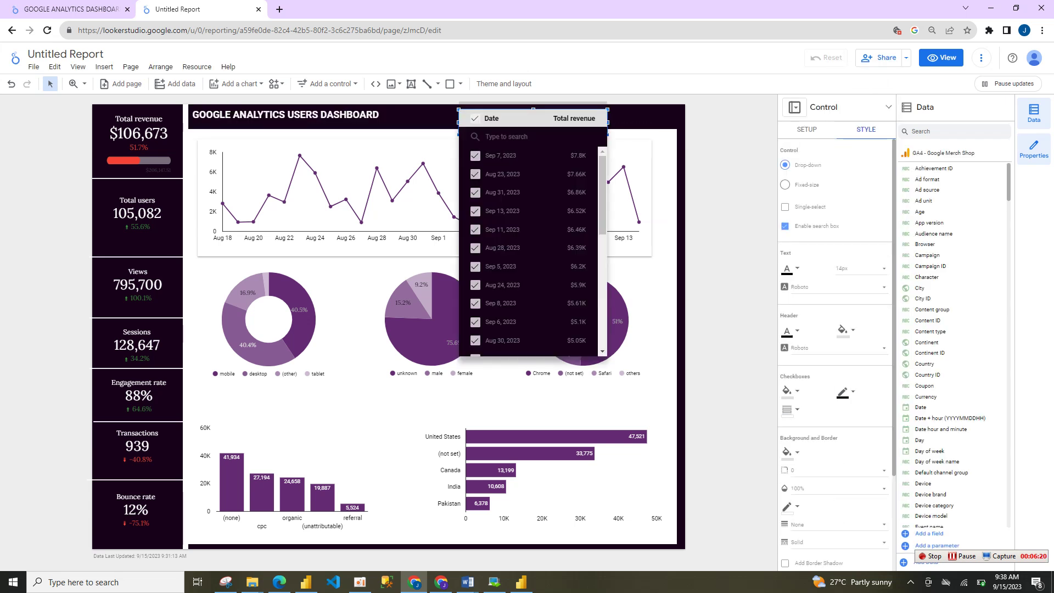
key(Escape)
click(425, 198)
drag(425, 198, 428, 201)
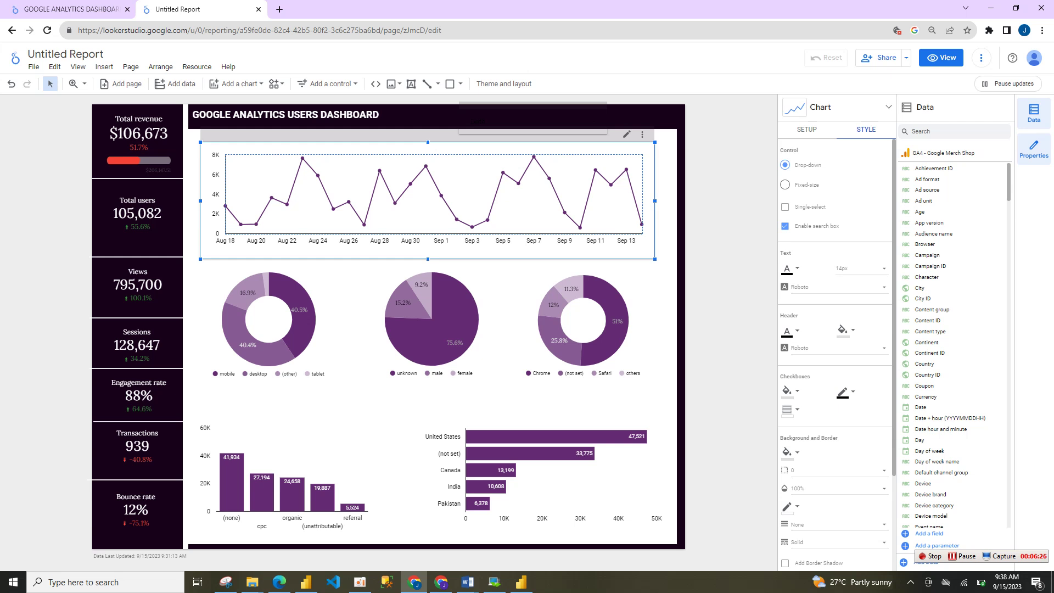
Remove the Total revenue metric from the header's drop-down control
click(595, 119)
click(595, 118)
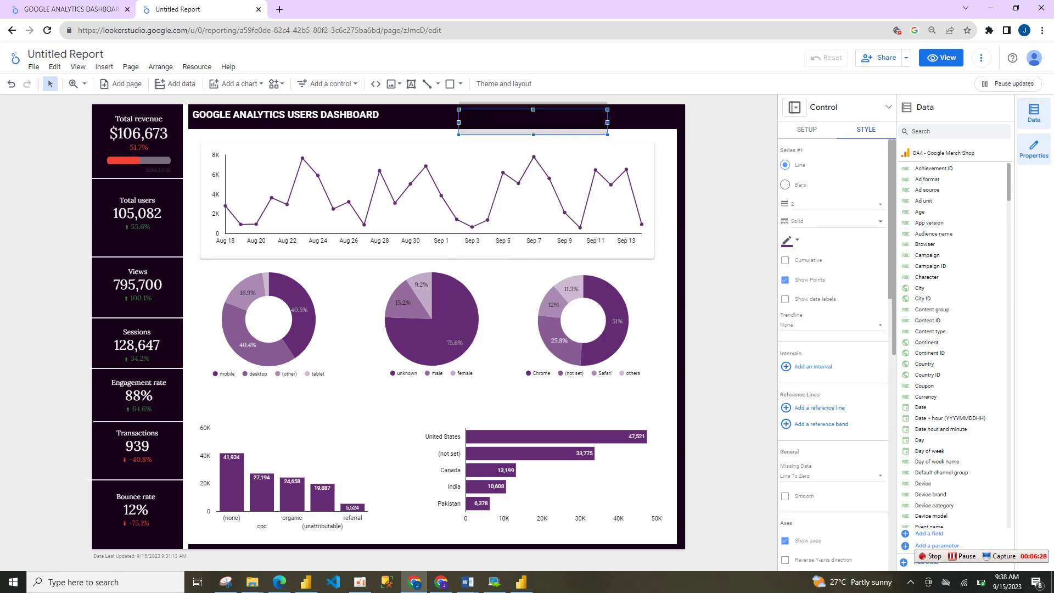
click(798, 130)
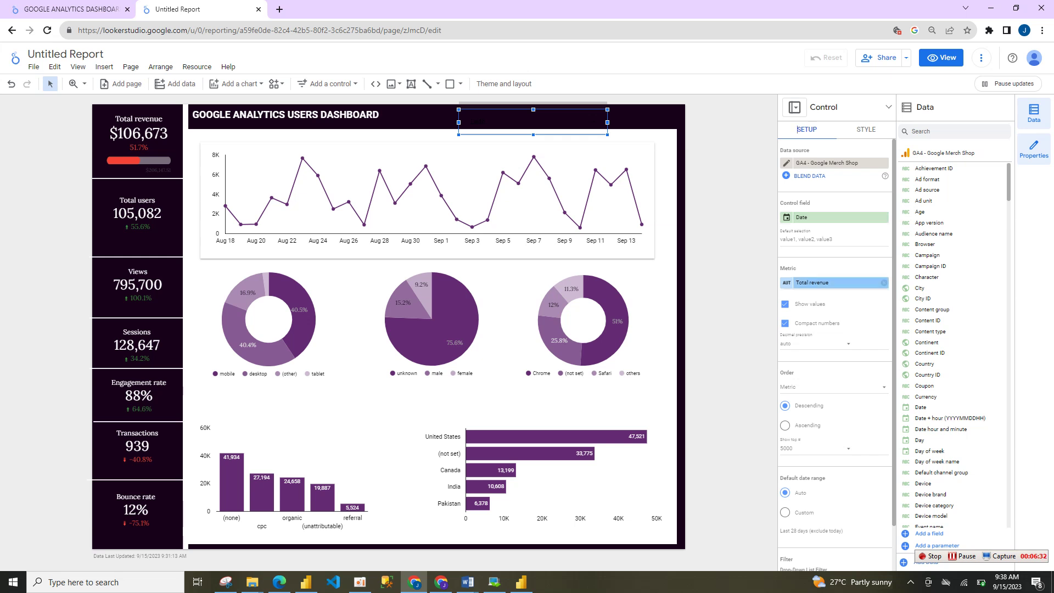
click(884, 282)
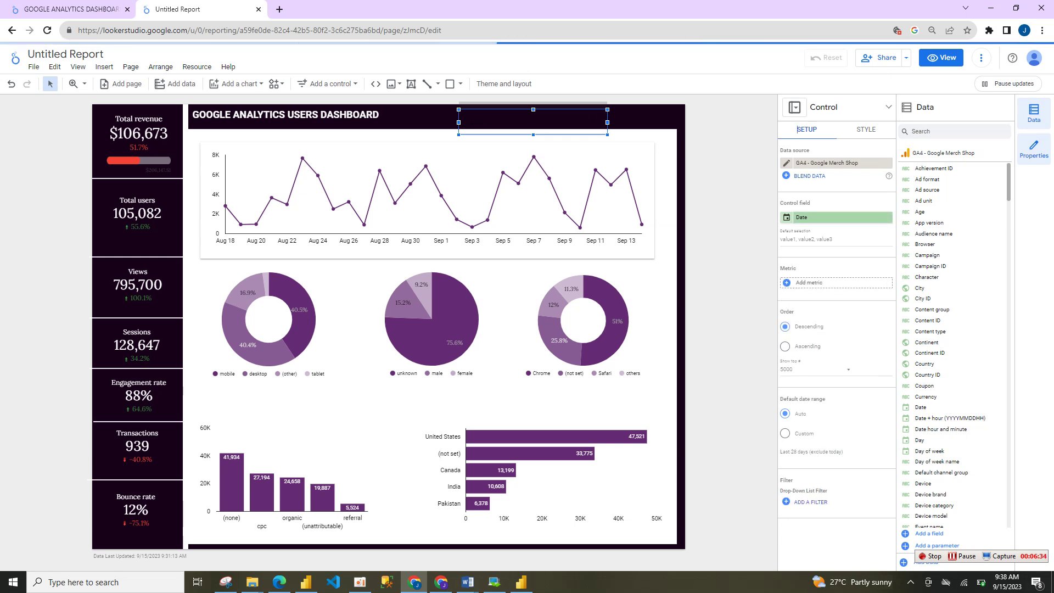
Change the data type of the drop-down control's Date field to Year
click(823, 217)
key(Escape)
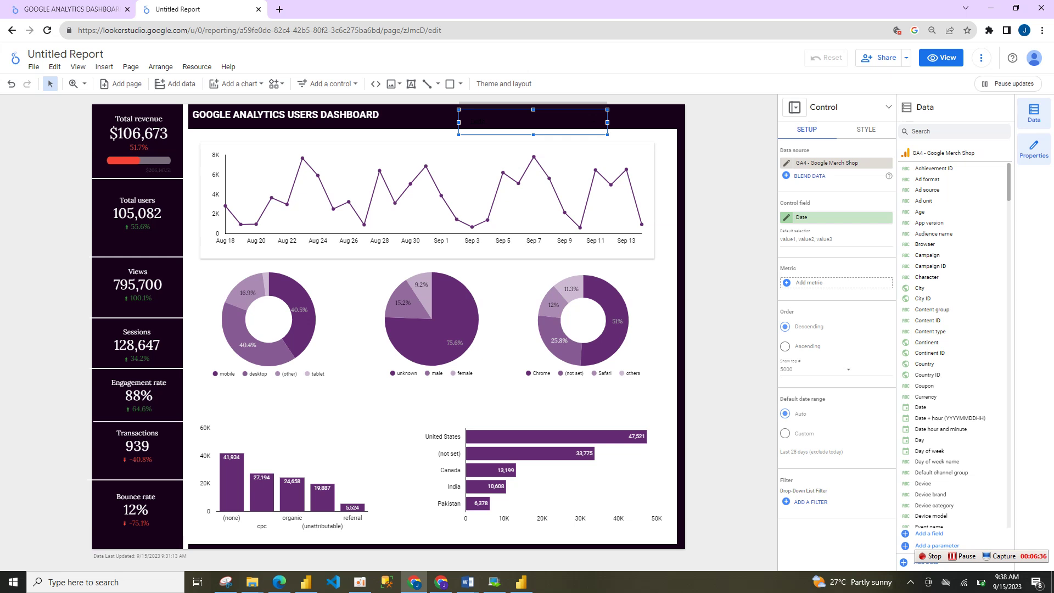
click(787, 217)
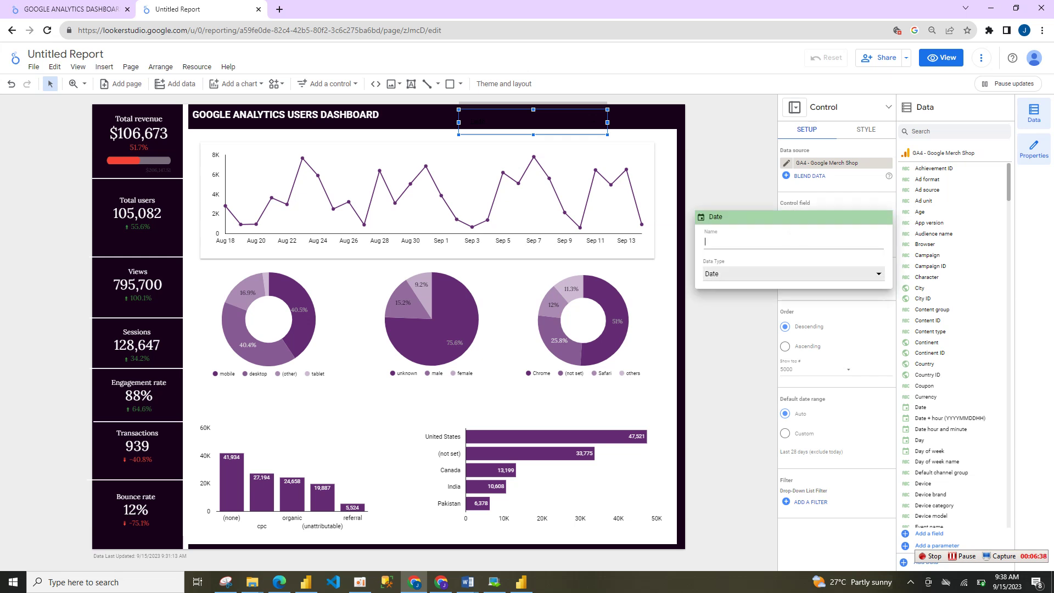
key(Tab)
key(Return)
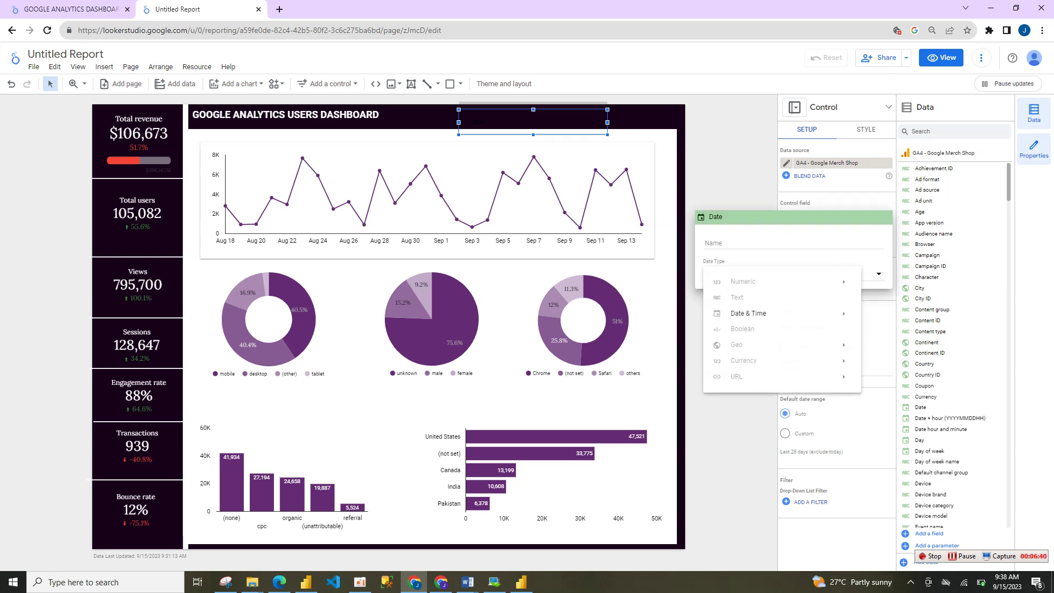
key(Down)
key(Down)
key(Down)
key(Right)
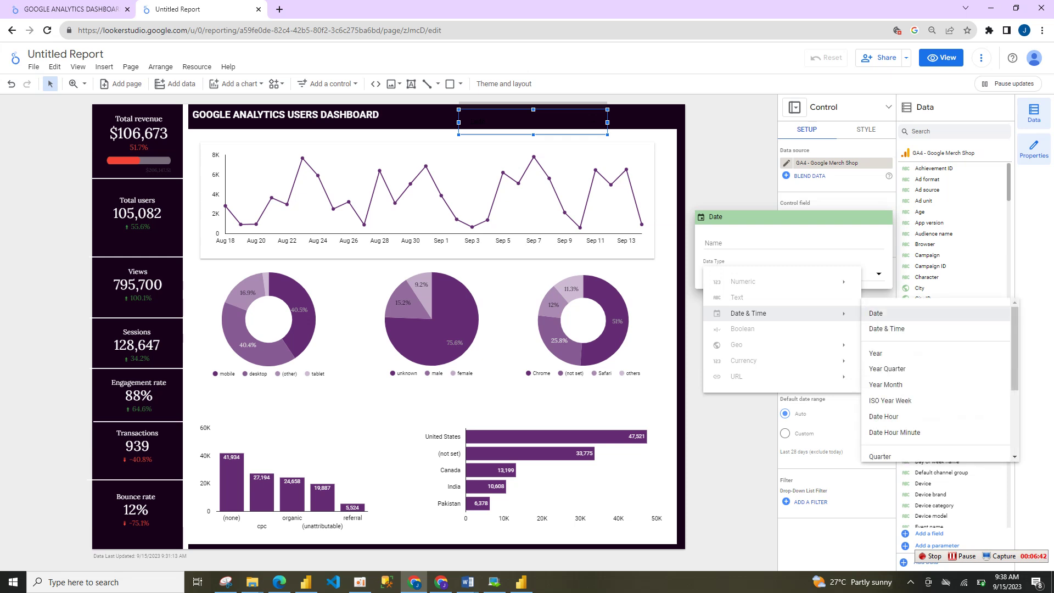
key(Down)
key(Down)
key(Return)
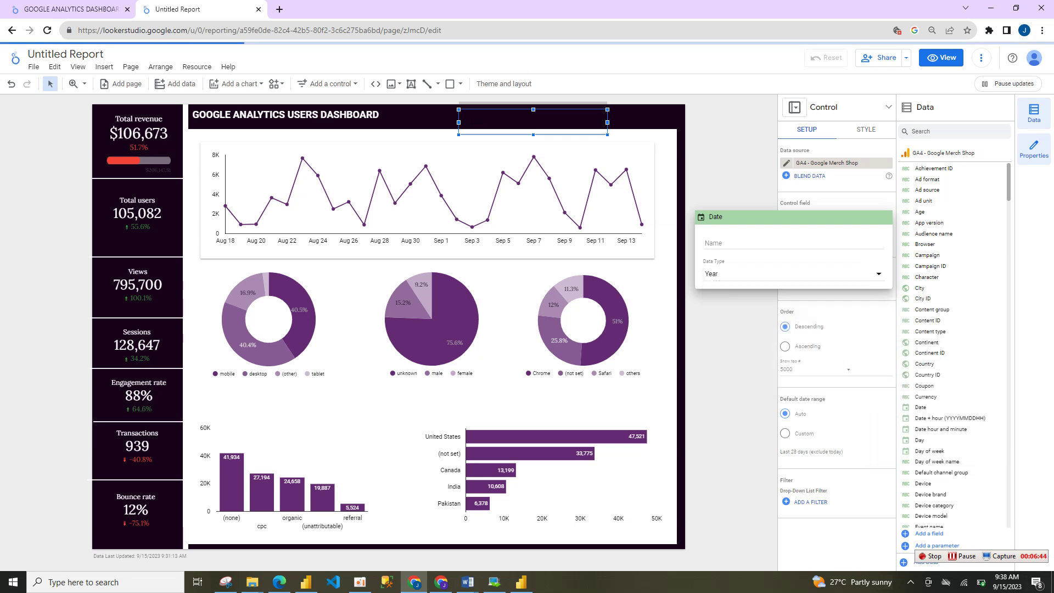
key(Escape)
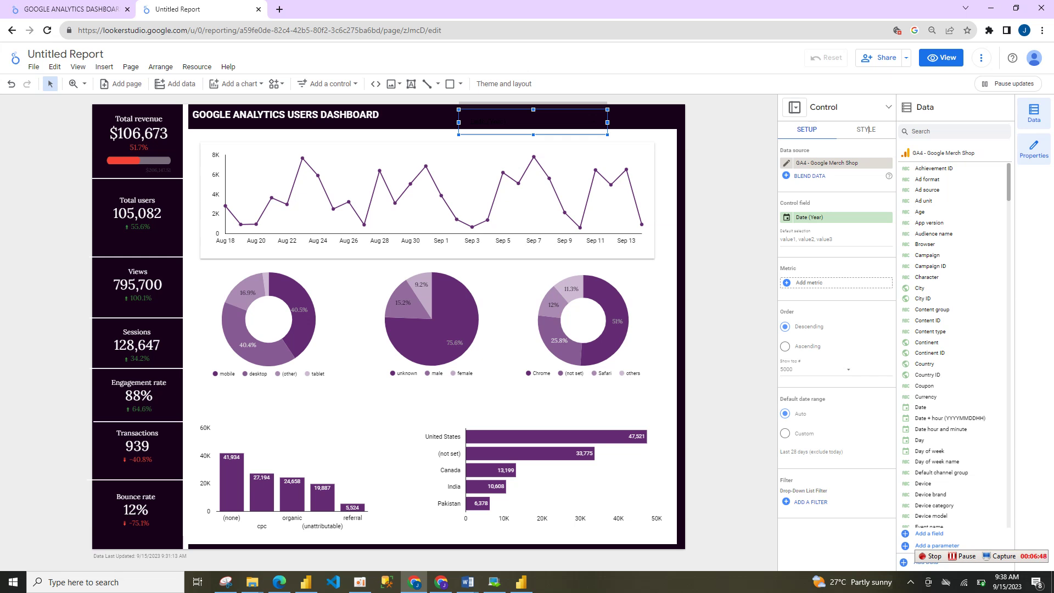
Set the text color of the header's drop-down control to white
click(866, 129)
click(788, 269)
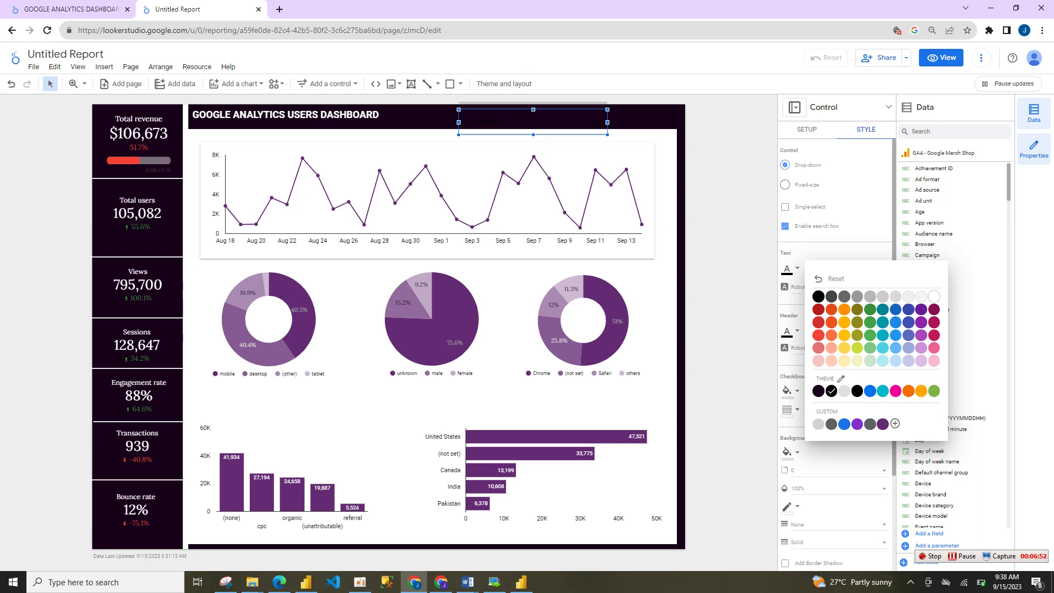
click(934, 297)
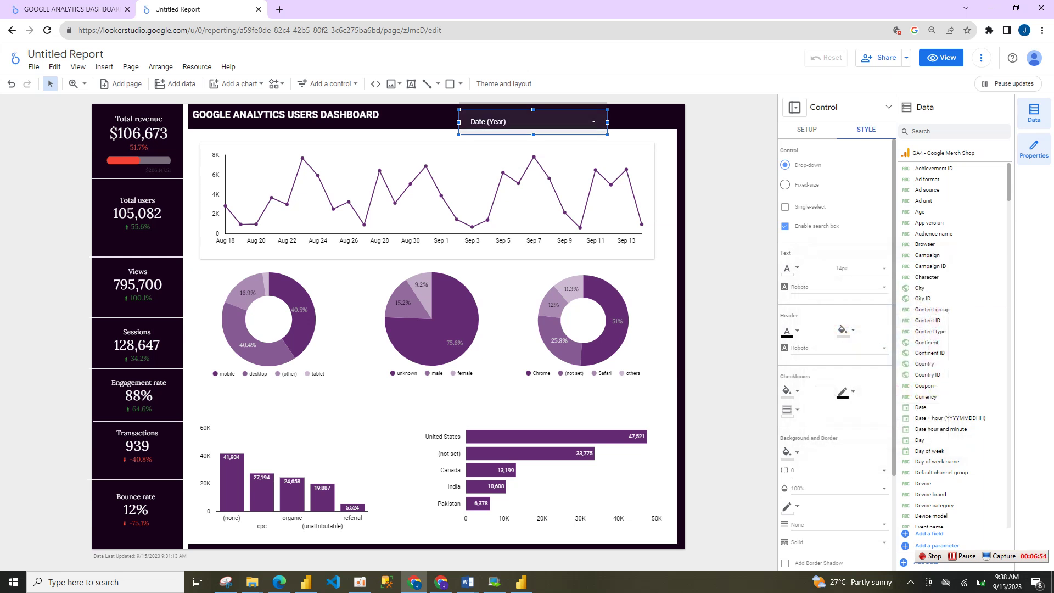
Rename the drop-down control's field as Year, then narrow the control and move it up to fit within the header
click(807, 130)
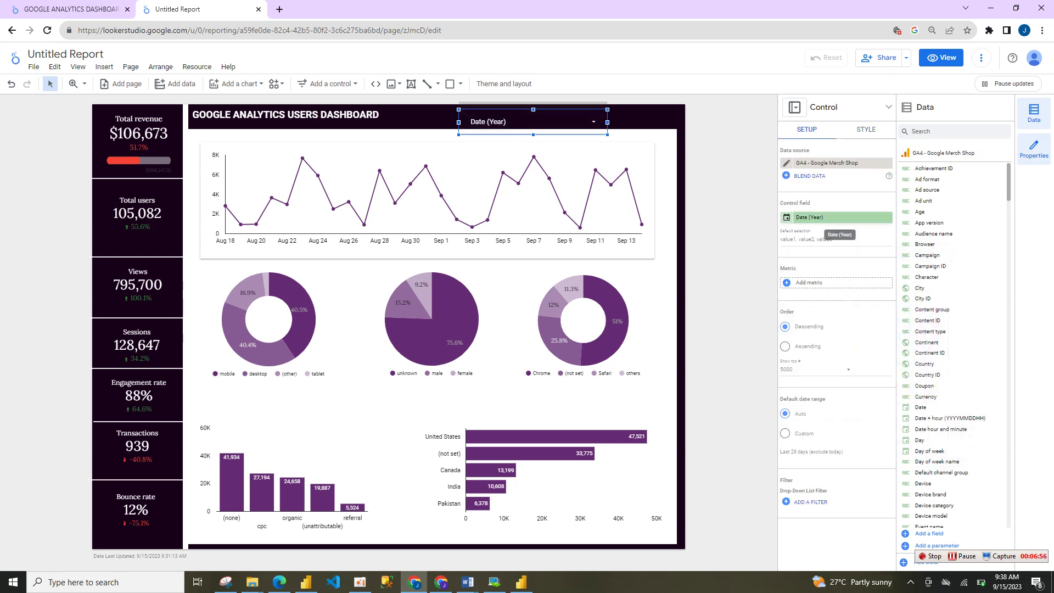
click(786, 217)
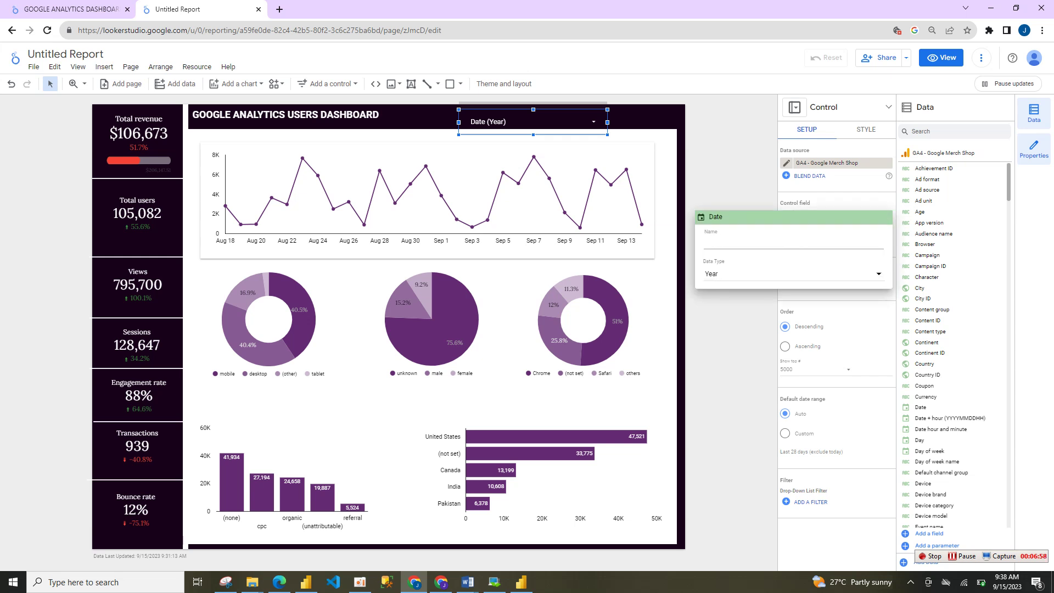
text(YEAR)
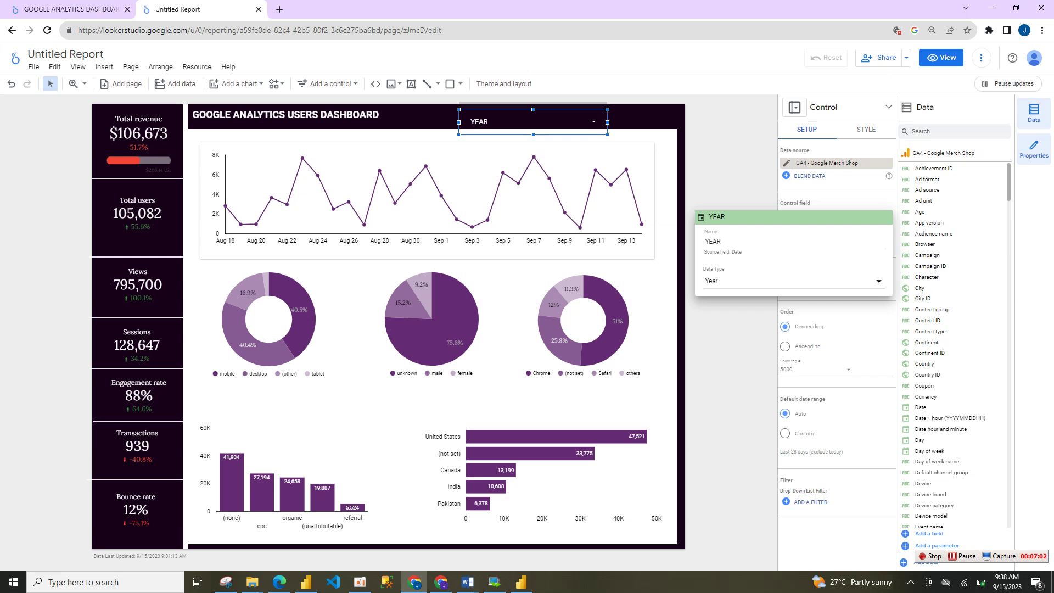
key(BackSpace)
key(BackSpace)
key(BackSpace)
key(Return)
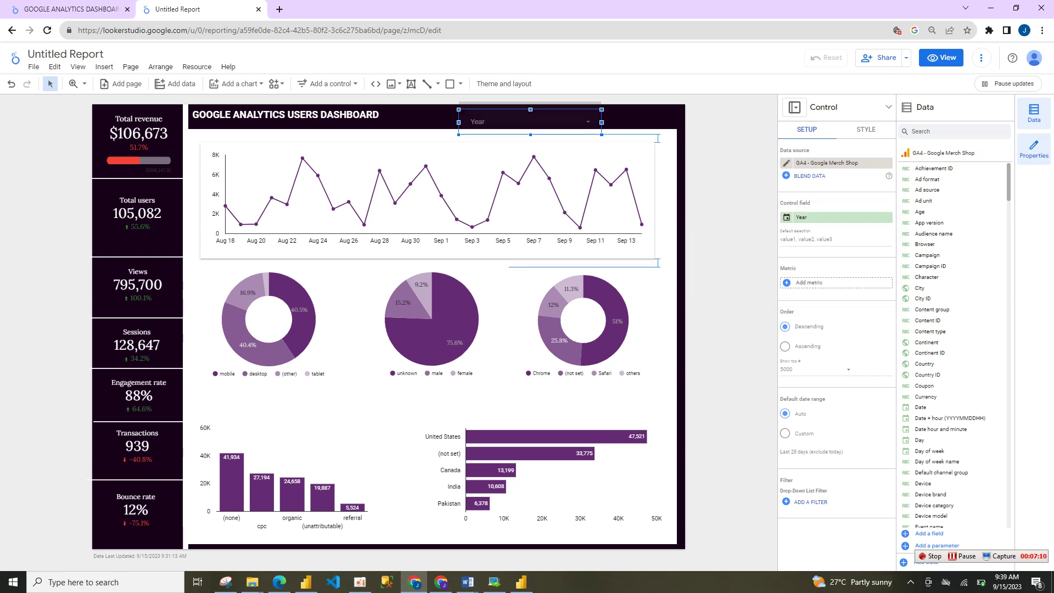
drag(505, 122, 503, 119)
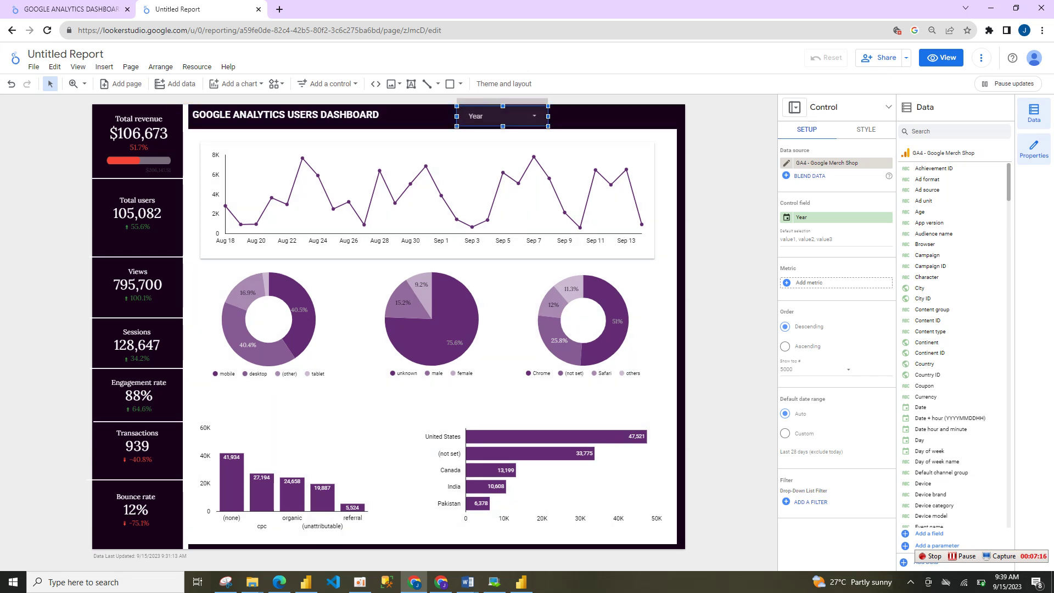
drag(548, 116, 538, 115)
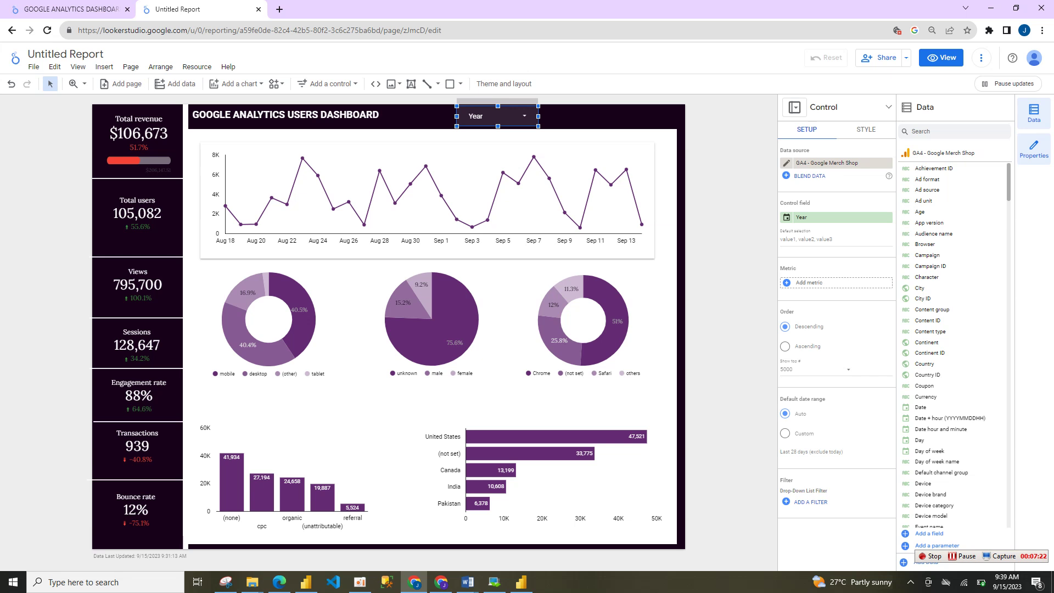
Duplicate the Year control beside the original in the header and set the copy's control field to City
drag(476, 116, 562, 117)
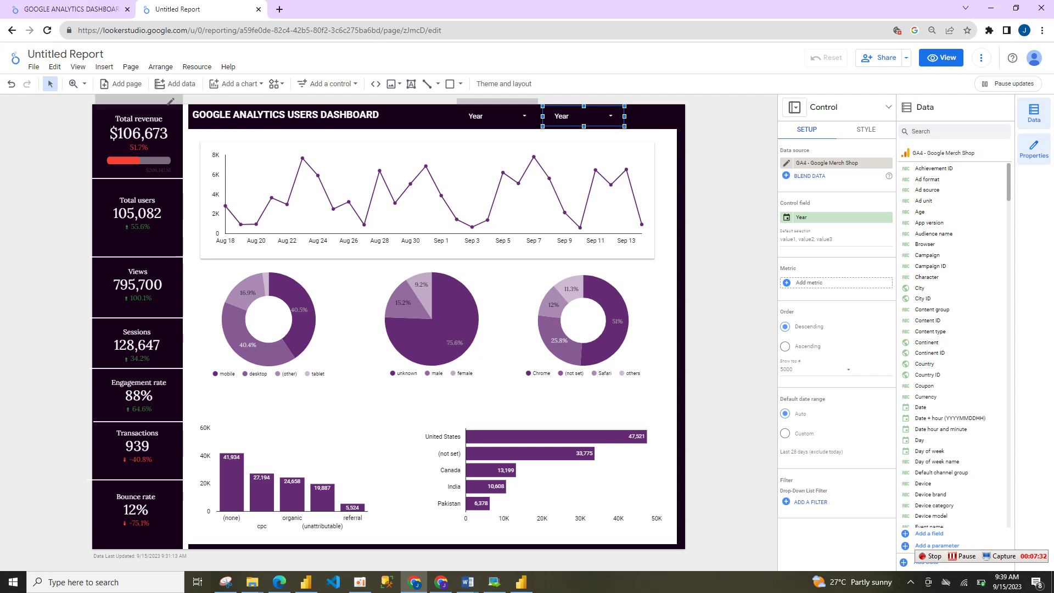
click(71, 10)
click(178, 10)
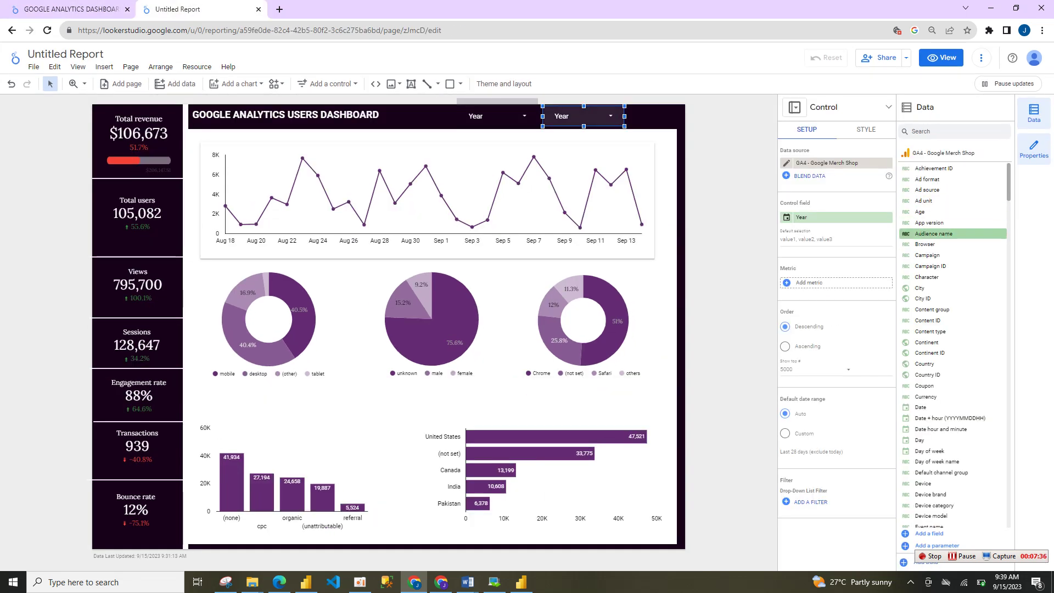
drag(923, 287, 806, 219)
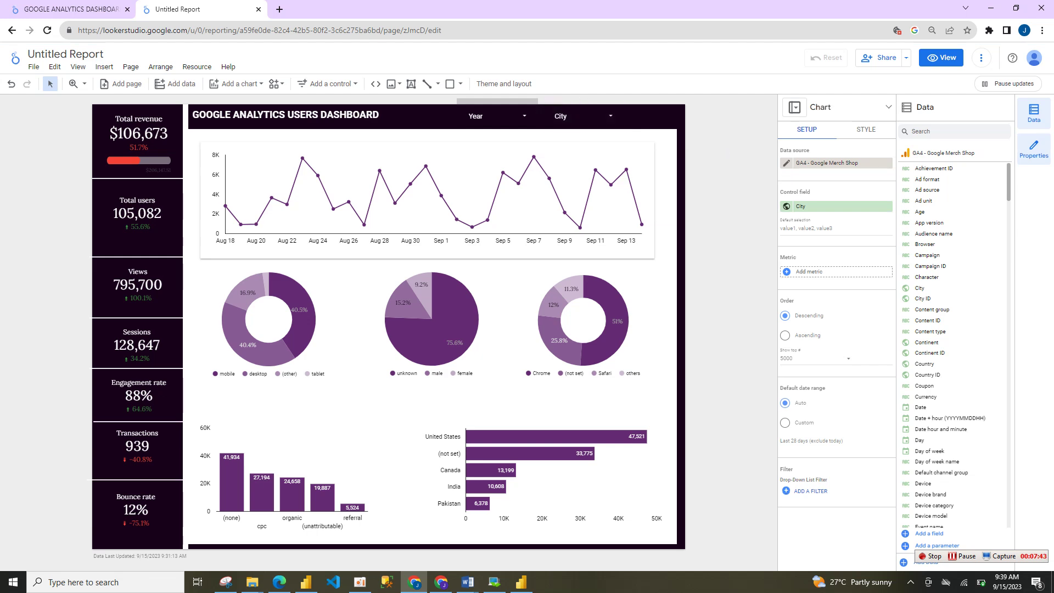
key(Escape)
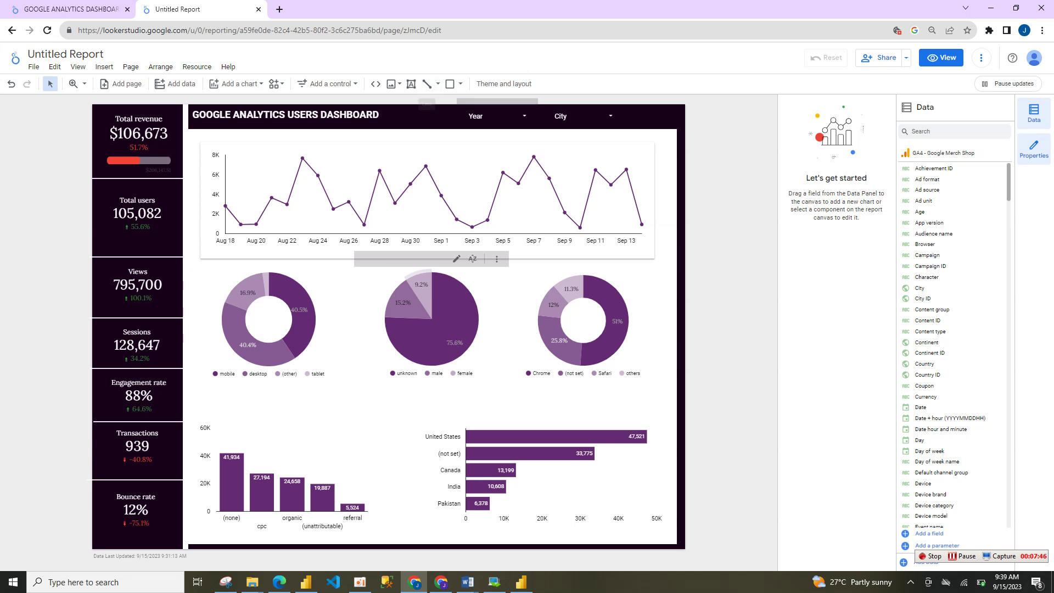
Add a text box over the upper part of the time series chart reading "Revenue Performance Over Time"
click(411, 84)
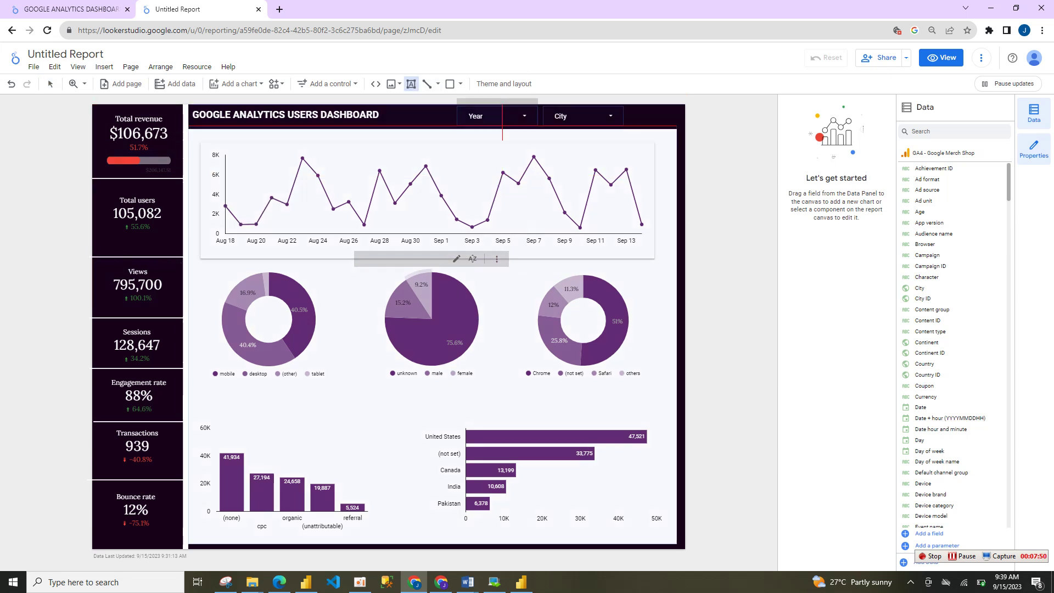
drag(397, 154, 570, 178)
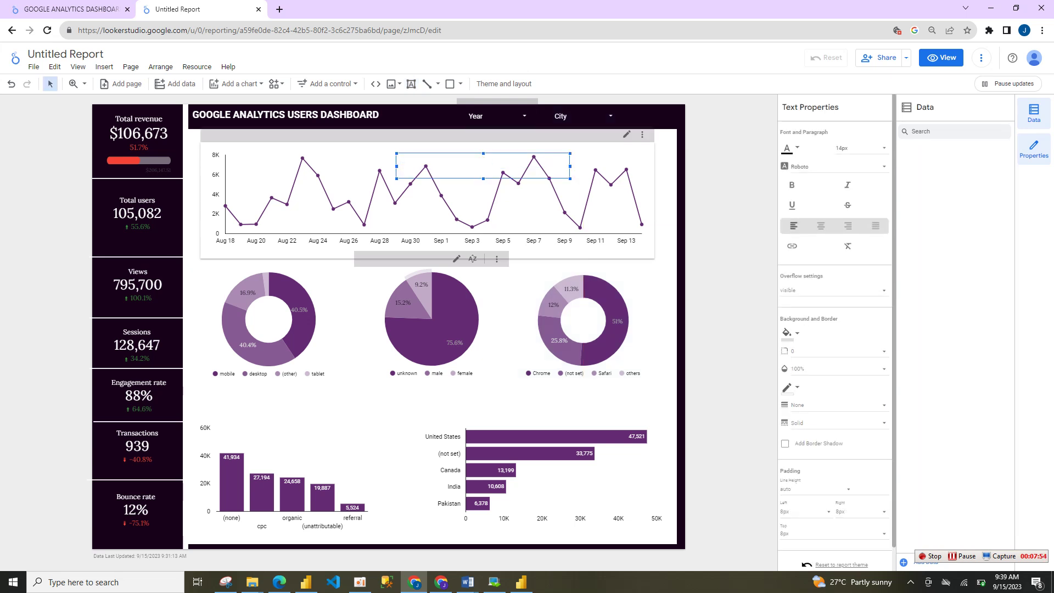
text(Reve)
text(nue Performance Over Time)
Center the "Revenue Performance Over Time" title within its text box and color the text with the custom dark purple
double_click(477, 162)
key(ctrl+a)
click(821, 226)
click(791, 149)
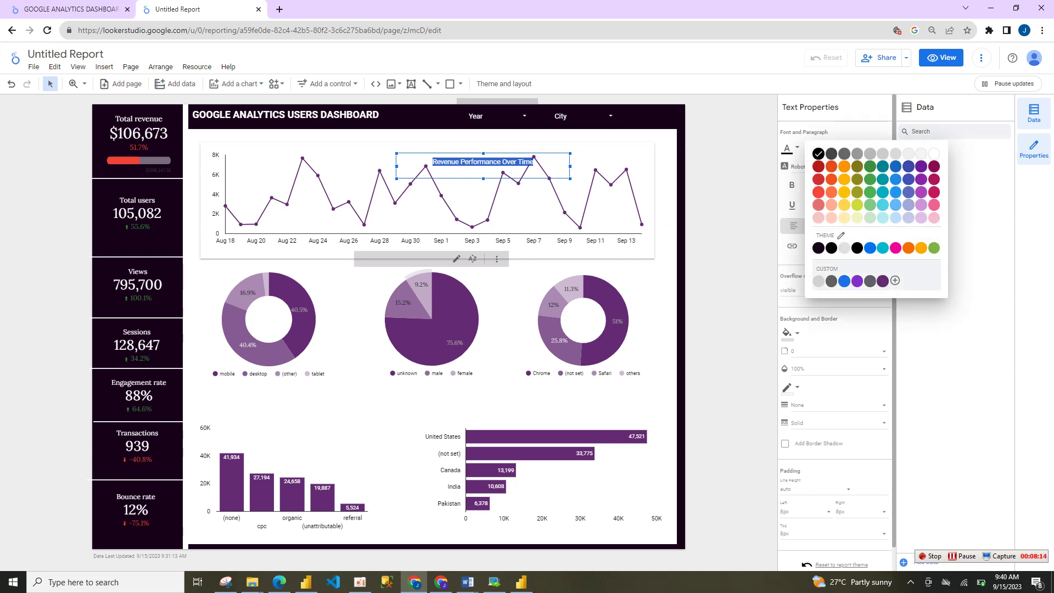
click(882, 280)
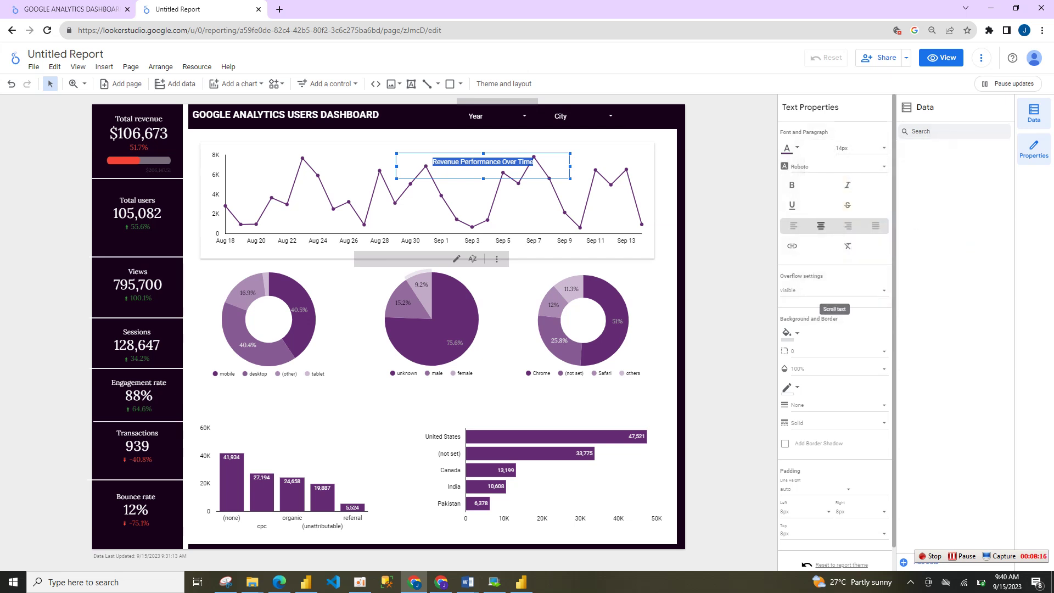
Italicize the time series title and set its font to Lora
click(848, 185)
click(832, 167)
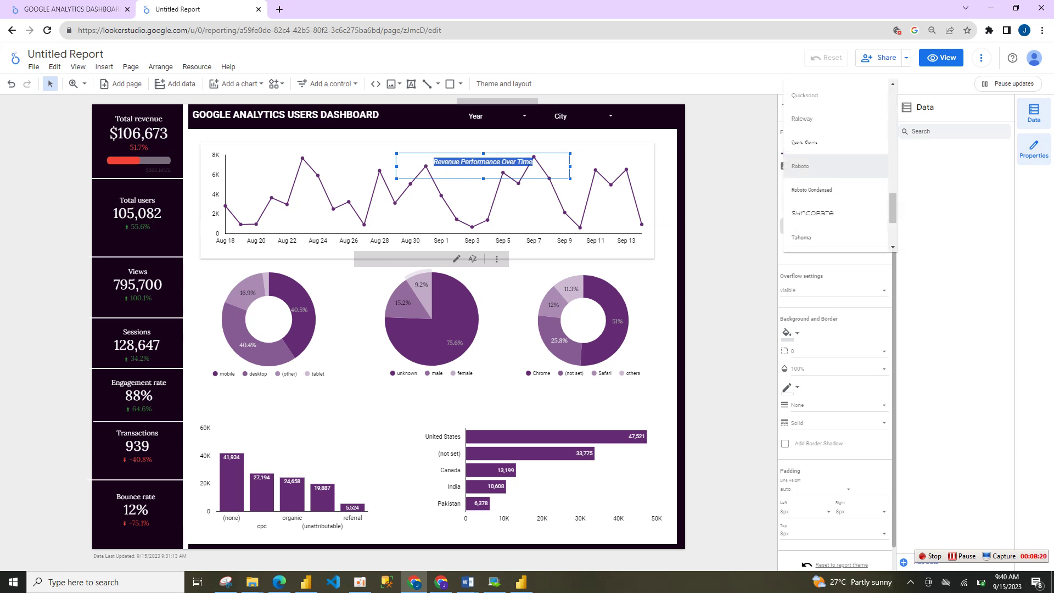
scroll(835, 198, up, 5)
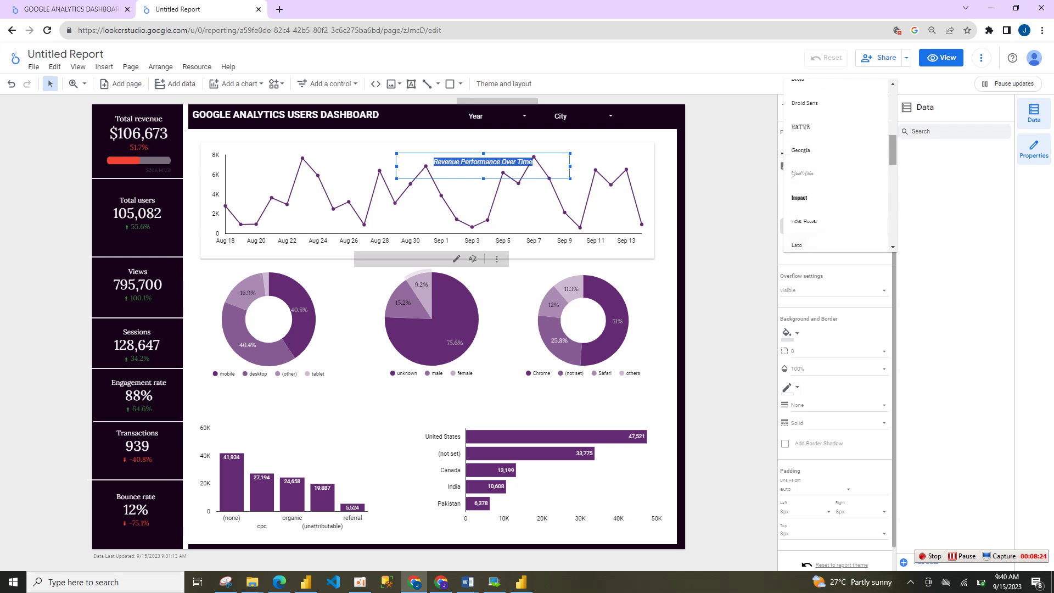
drag(893, 153, 893, 171)
click(832, 170)
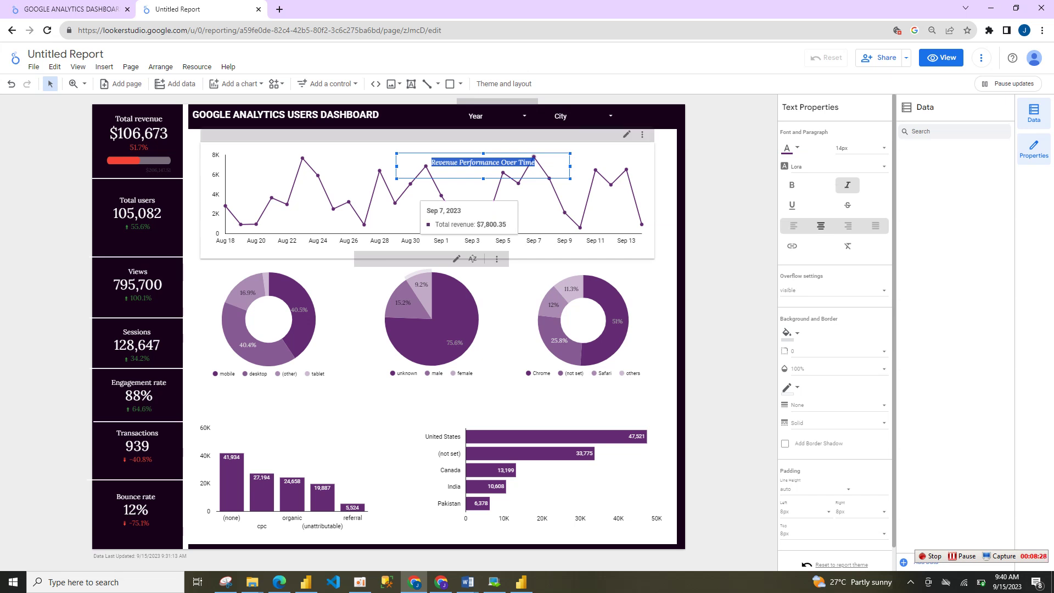
Move the title to just above the time series chart, under the header, and make it bold
drag(483, 165, 432, 140)
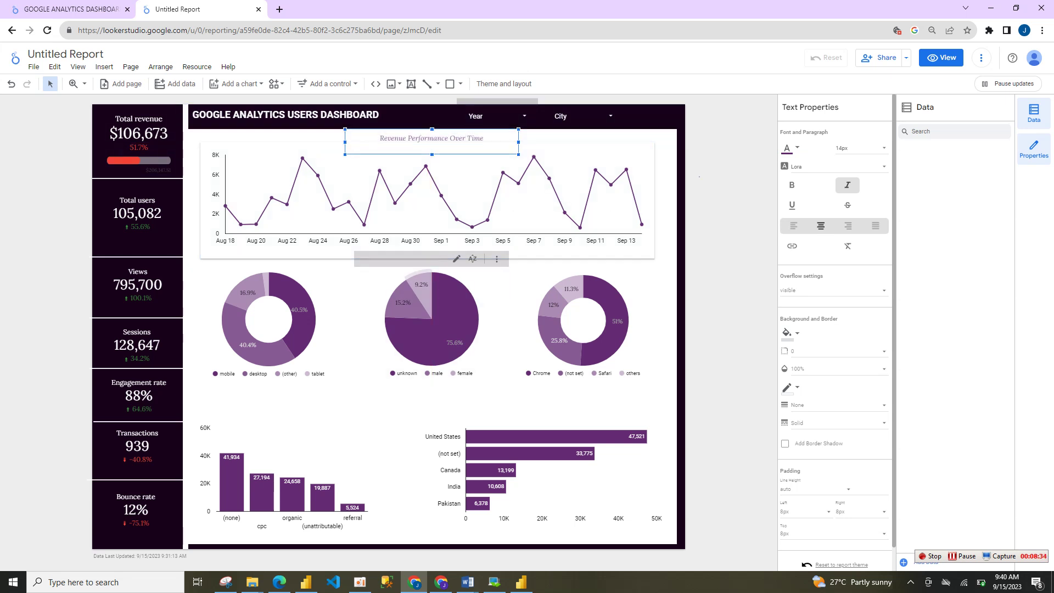
click(724, 182)
click(432, 139)
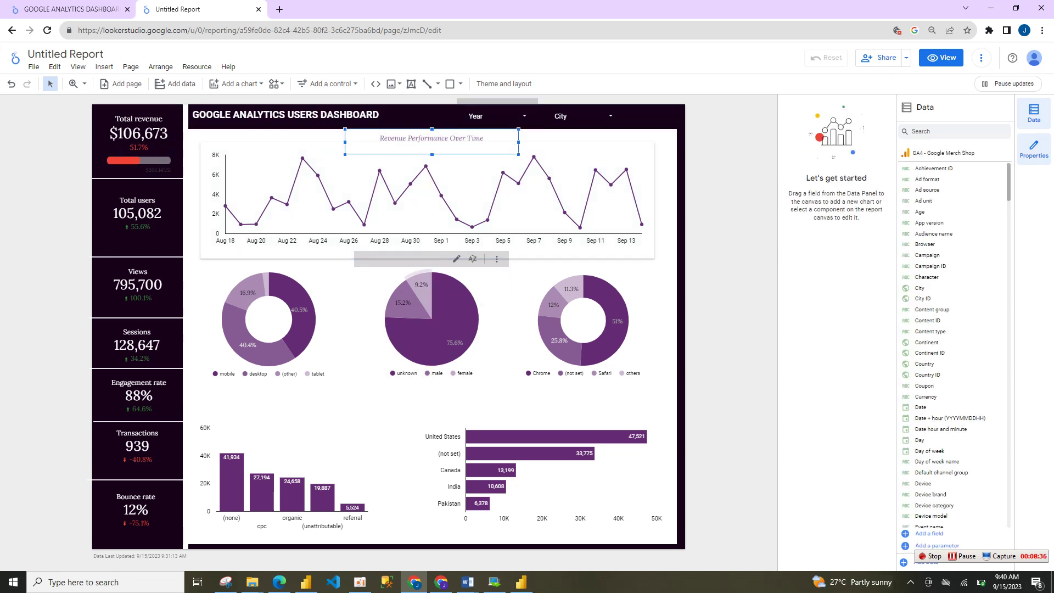
click(792, 185)
click(727, 184)
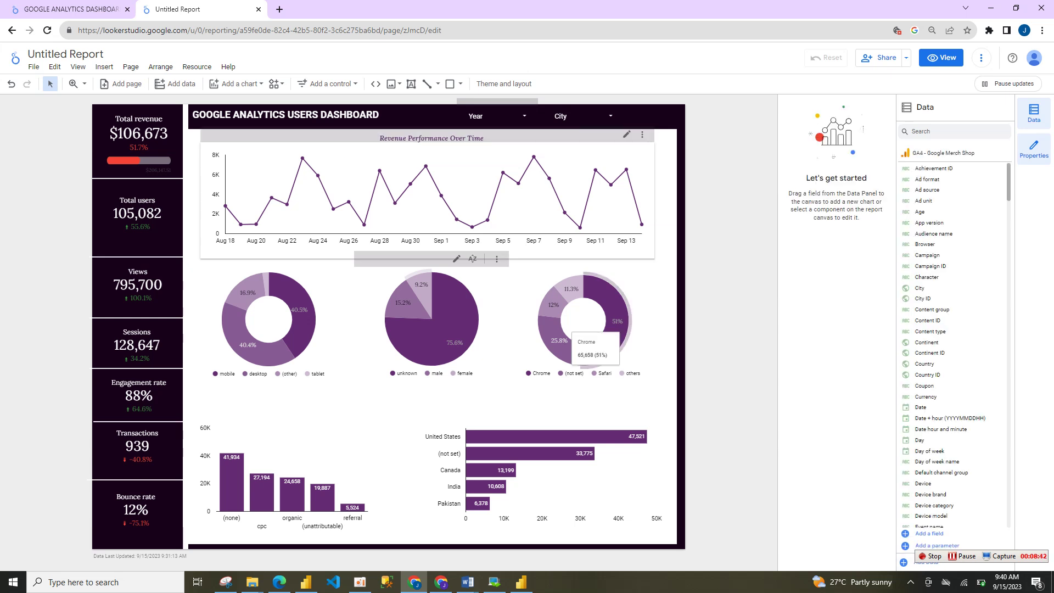
click(432, 138)
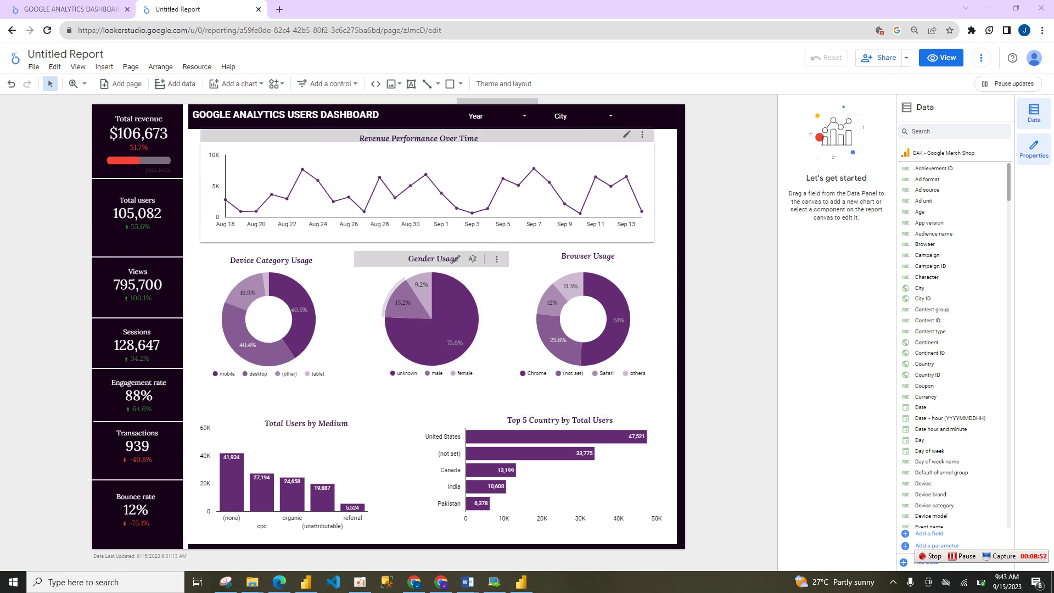
Examine the Year and City filter controls in the header and the values they offer
click(495, 115)
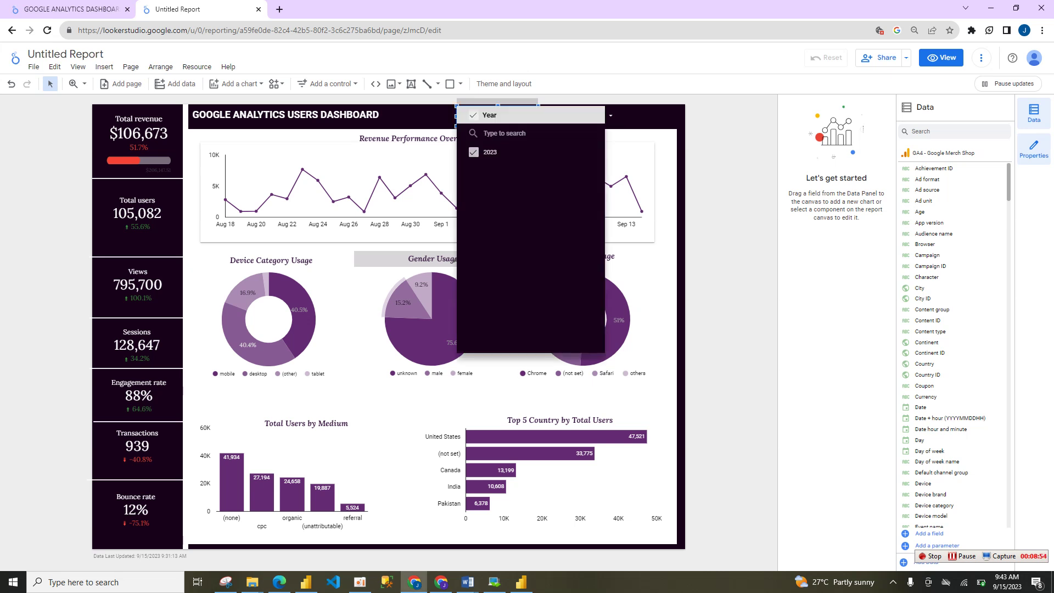
key(Escape)
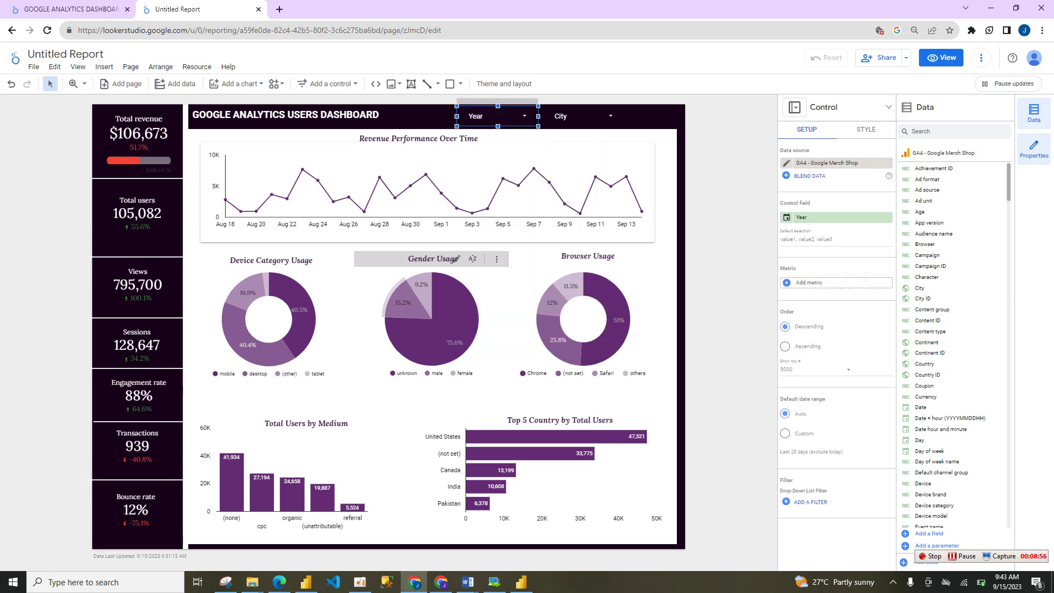
click(582, 116)
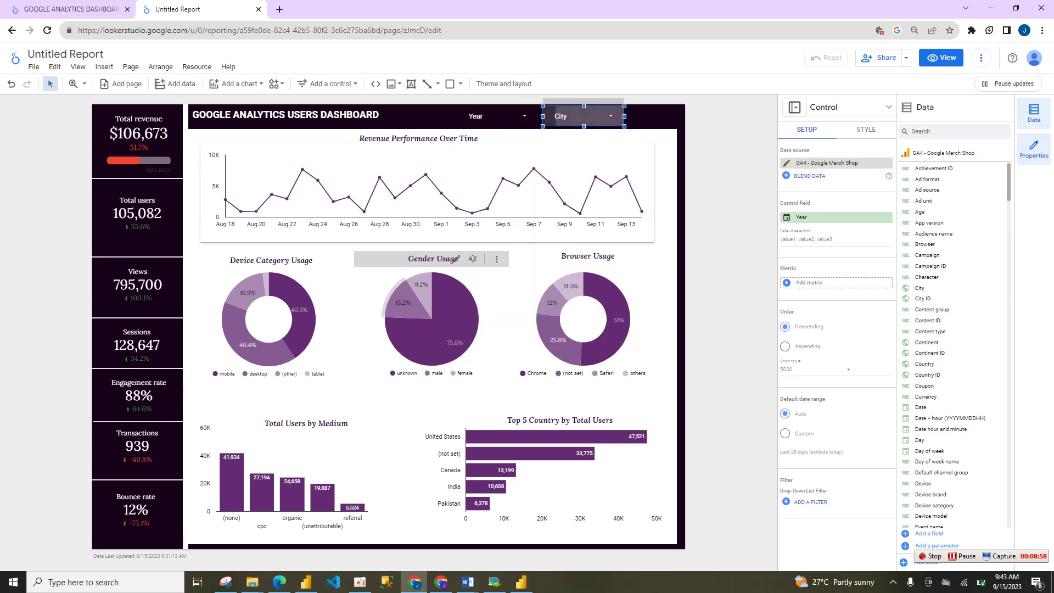
key(Escape)
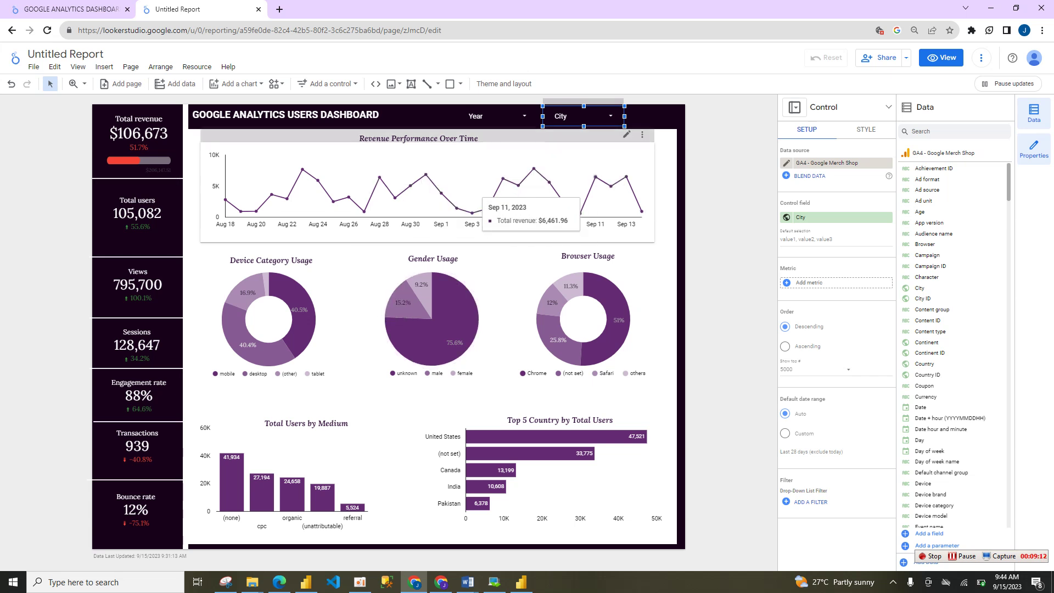
Turn on the Smooth line option for the revenue time series chart
click(604, 201)
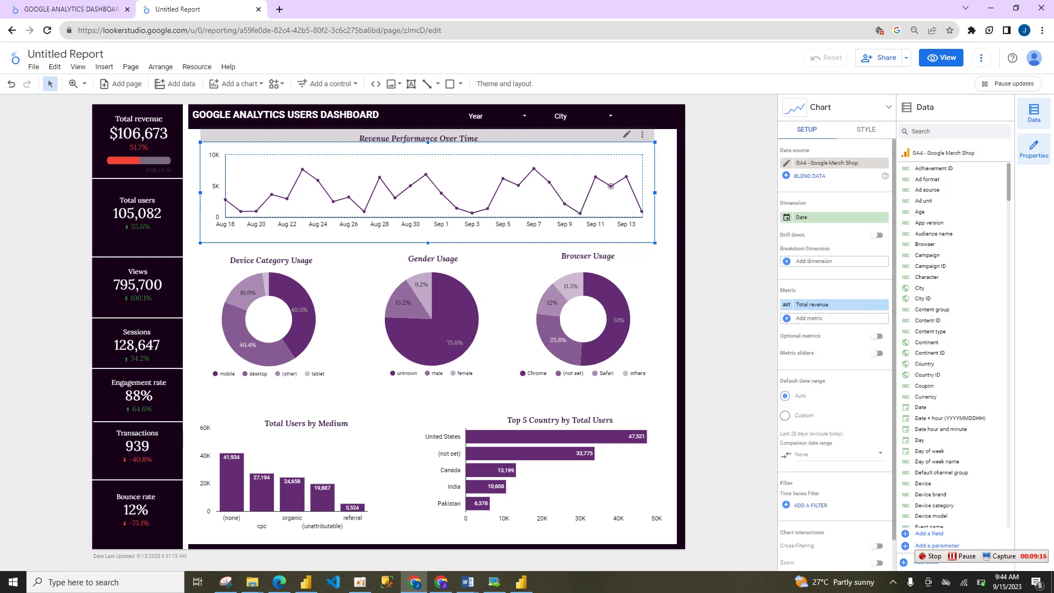
click(859, 129)
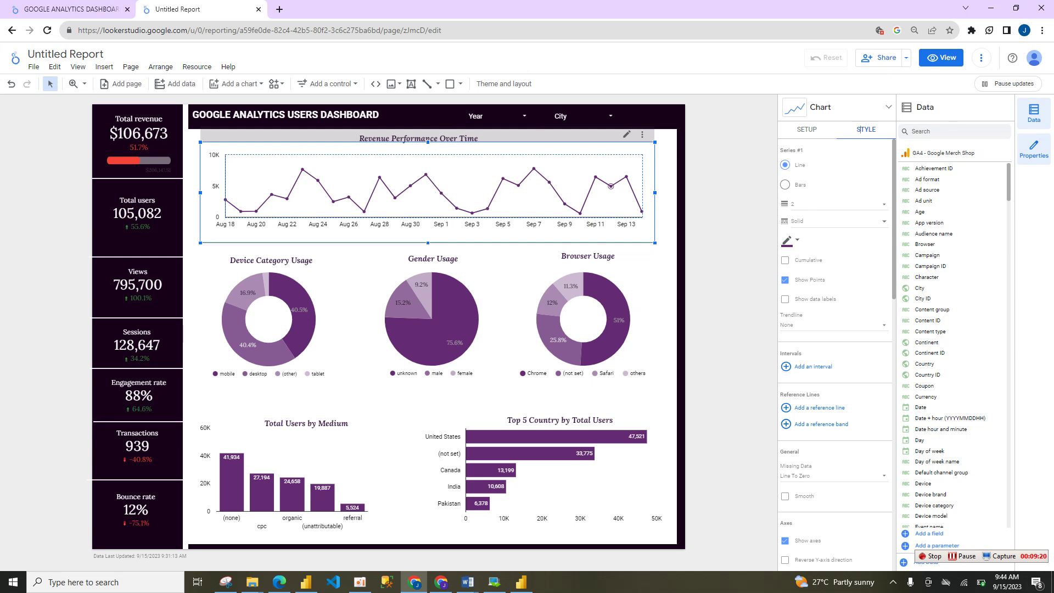
click(785, 495)
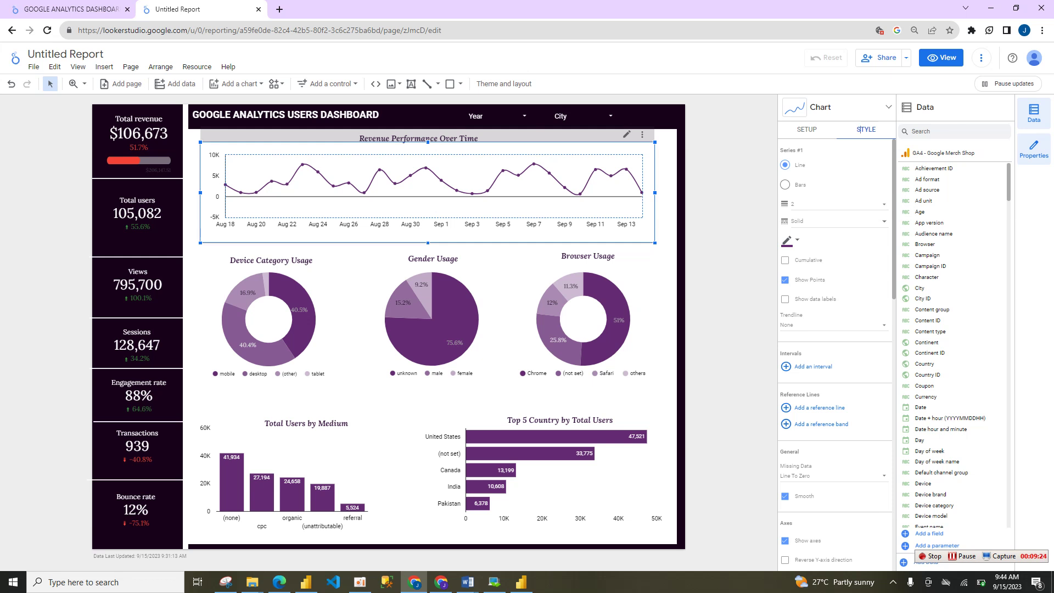
click(728, 351)
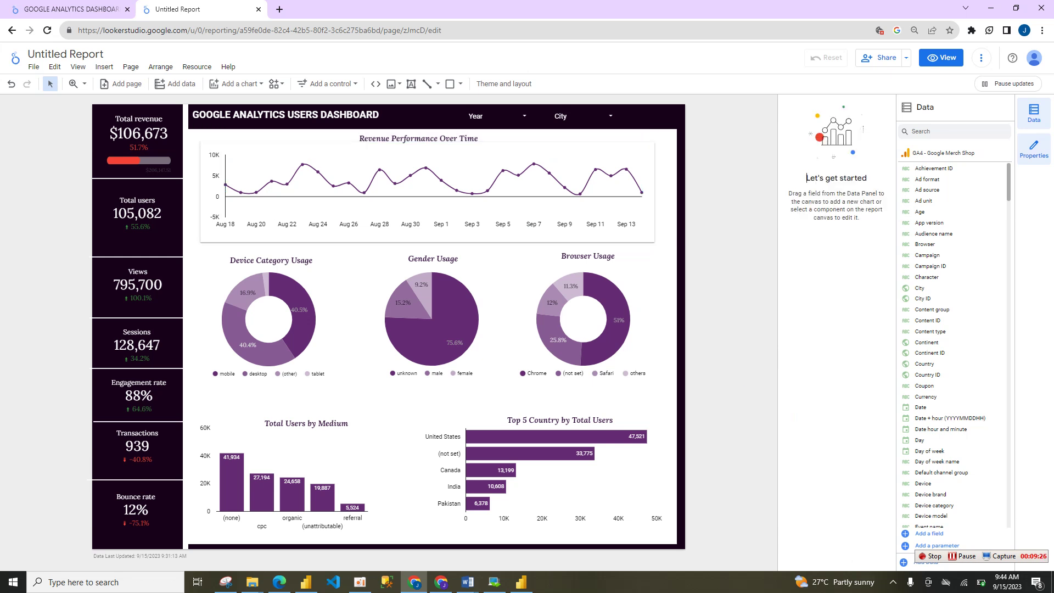